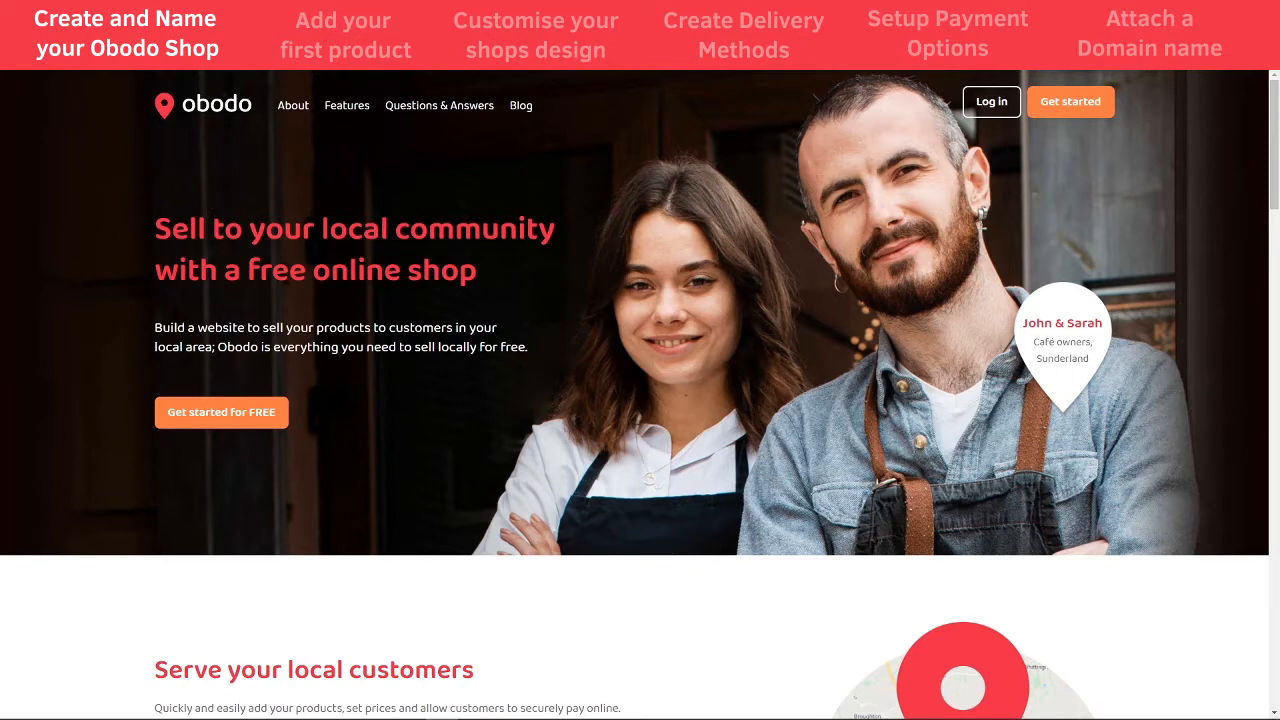
# - Sign up for a free Obodo shop with the owner's e-mail address and an account password
pyautogui.click(233, 428)
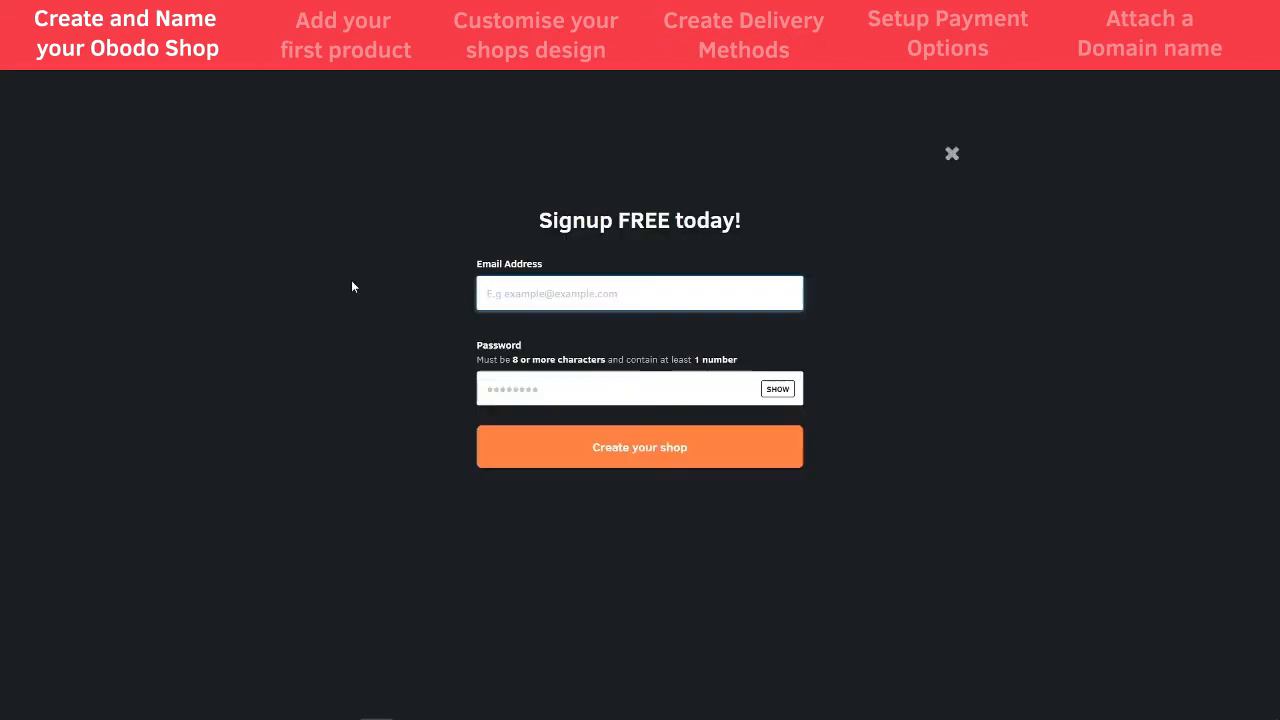
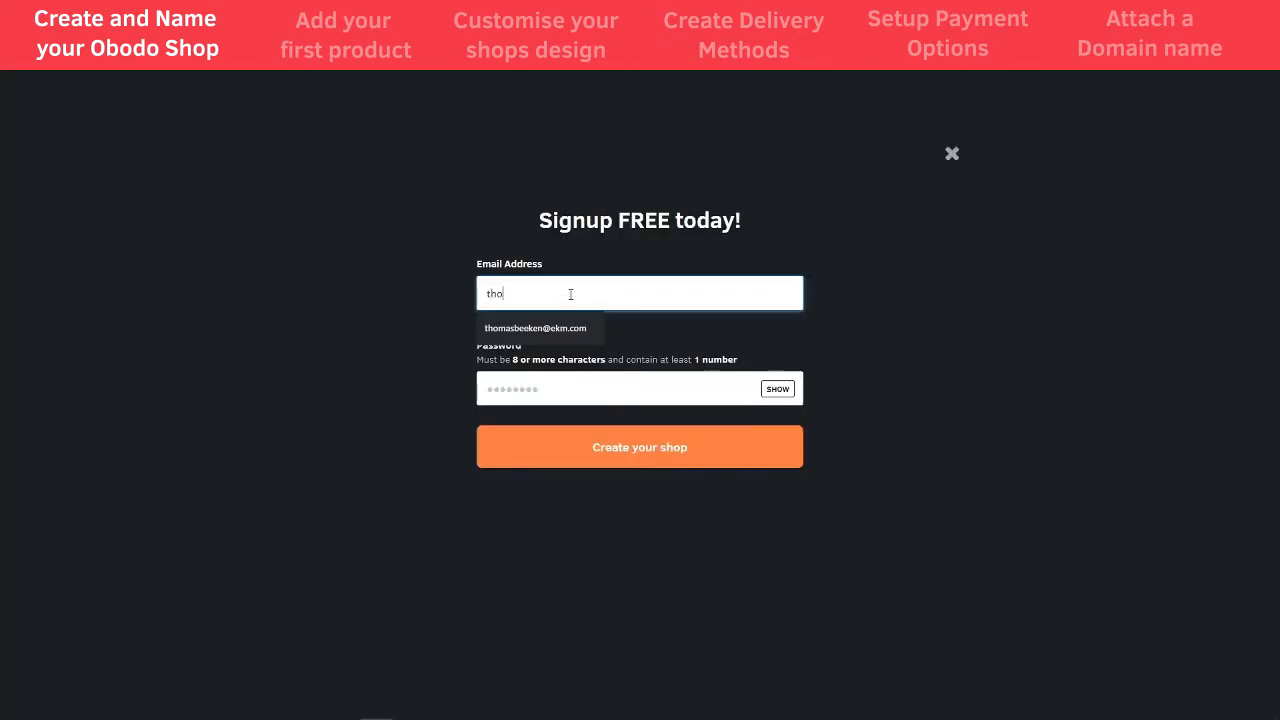
pyautogui.press('Tab')
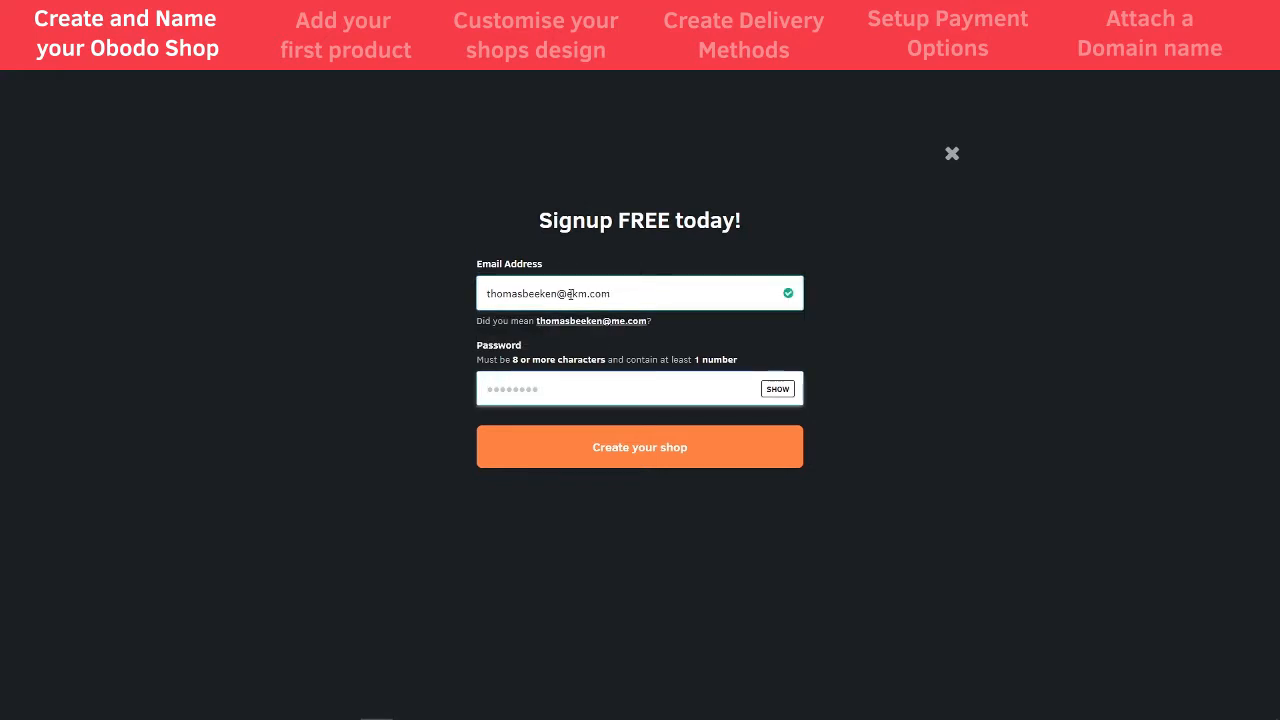
pyautogui.write('password1')
pyautogui.click(565, 461)
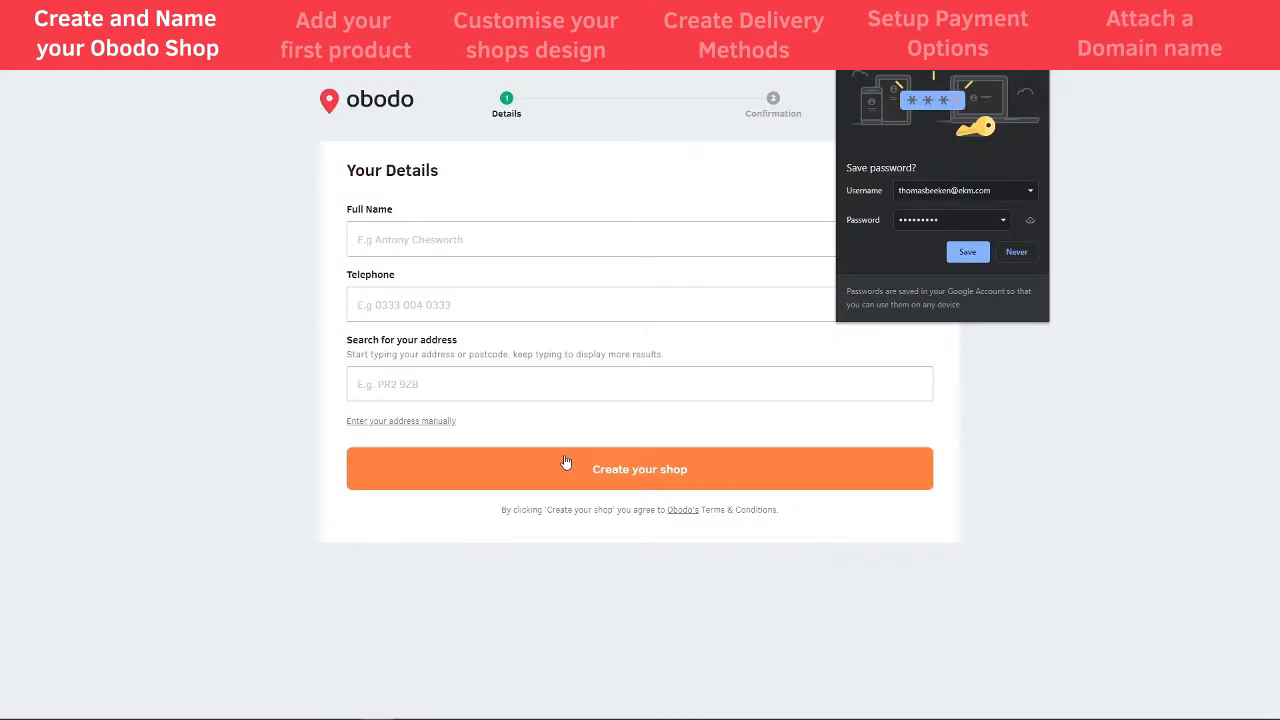
# - Enter the owner's full name and telephone number, then pick the business address found by postcode
pyautogui.click(480, 243)
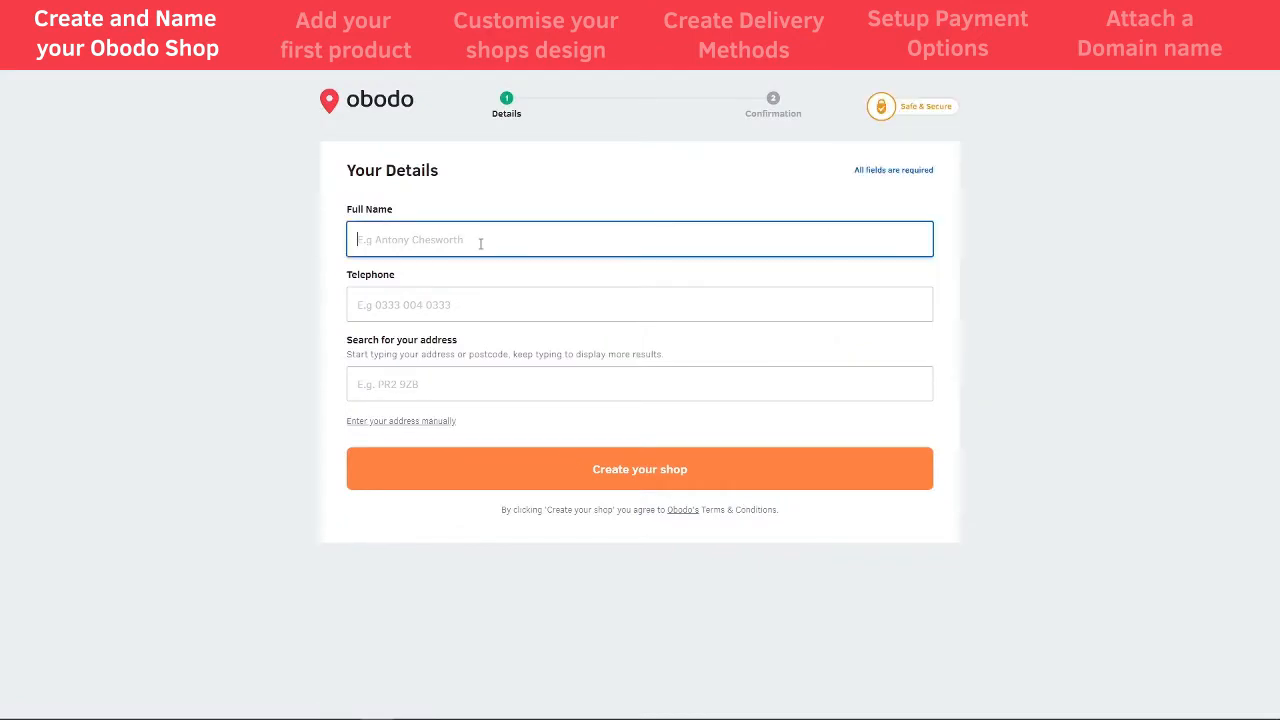
pyautogui.press('Tab')
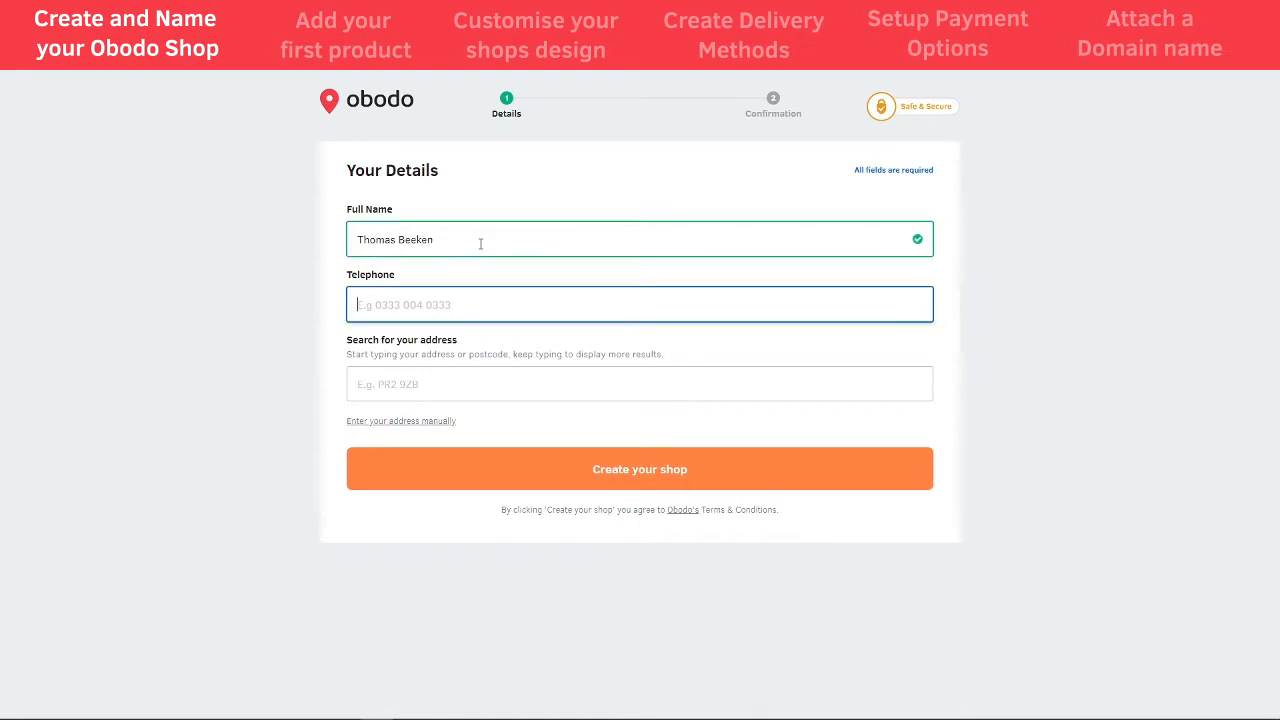
pyautogui.press('Tab')
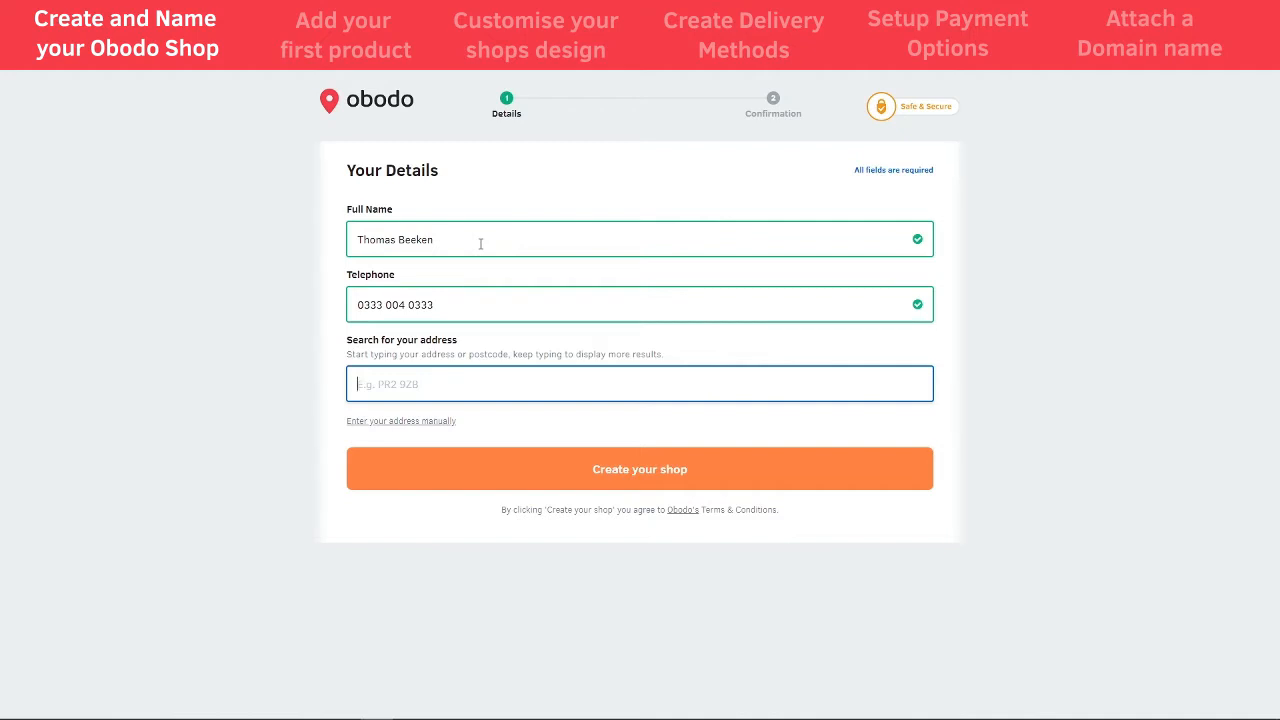
pyautogui.write('PR2 9ZB')
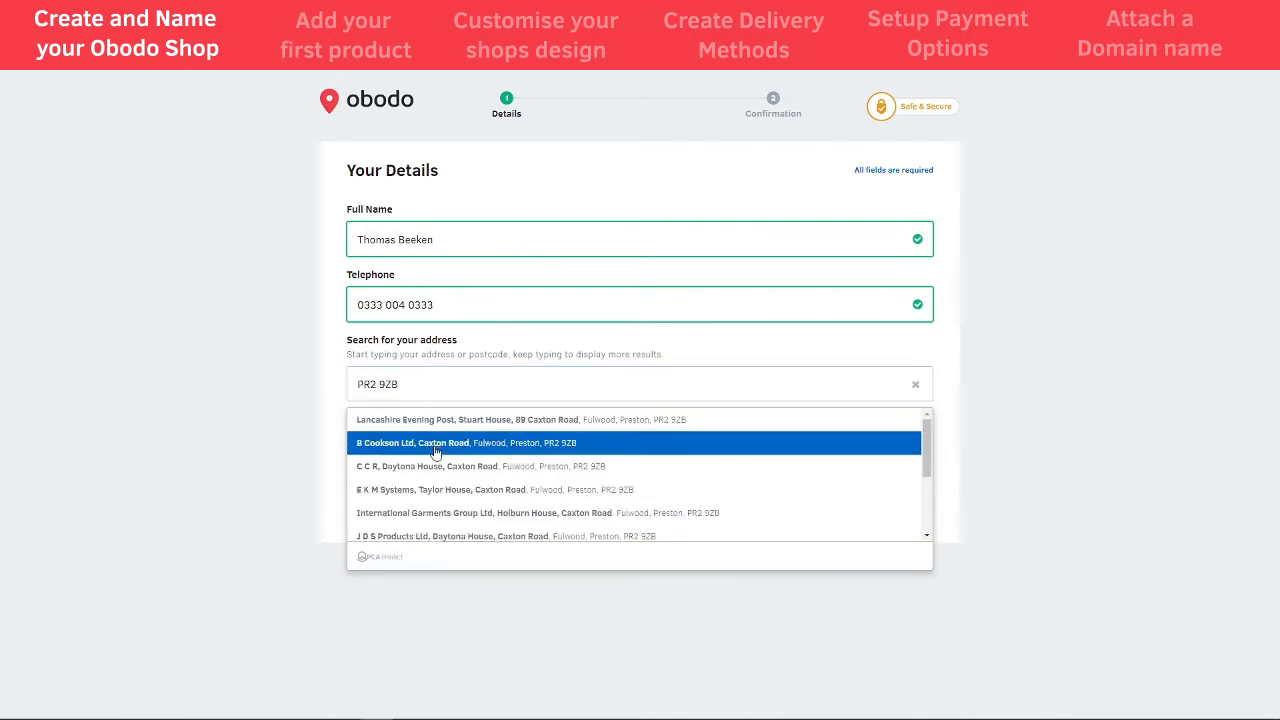
pyautogui.click(437, 489)
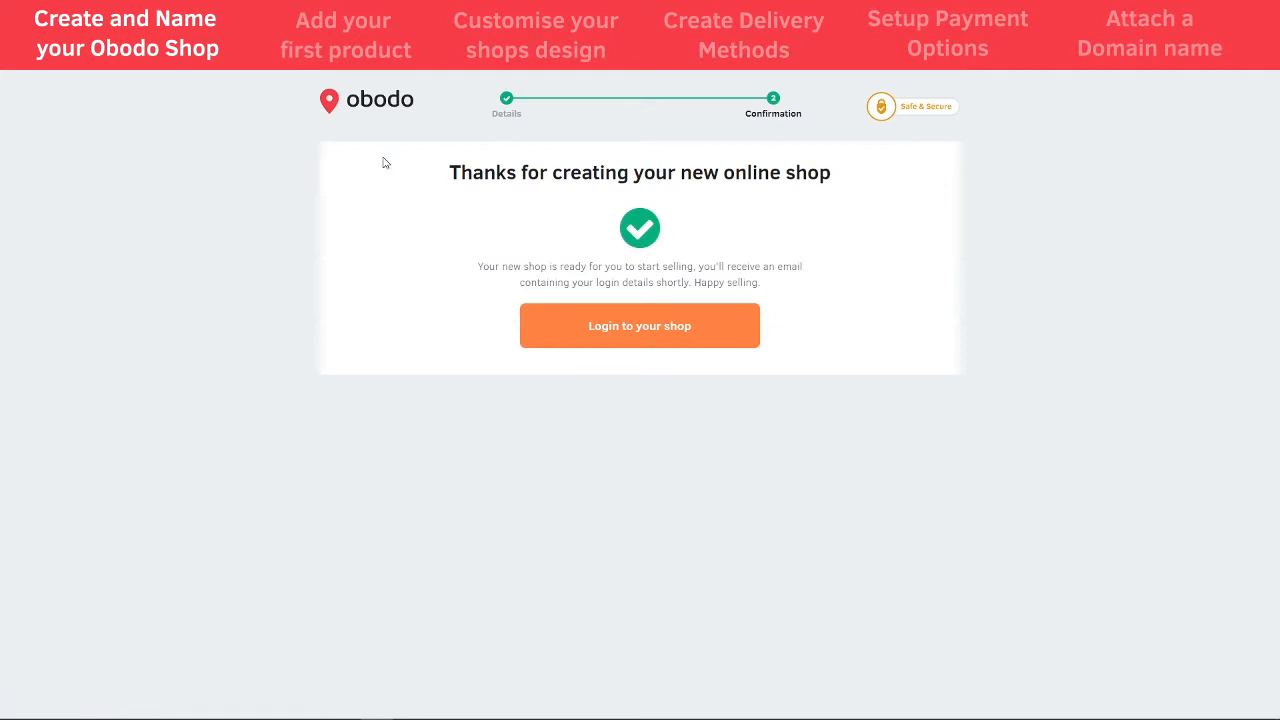
# - Log in to the new shop and name it 'Toms Shop'
pyautogui.click(632, 338)
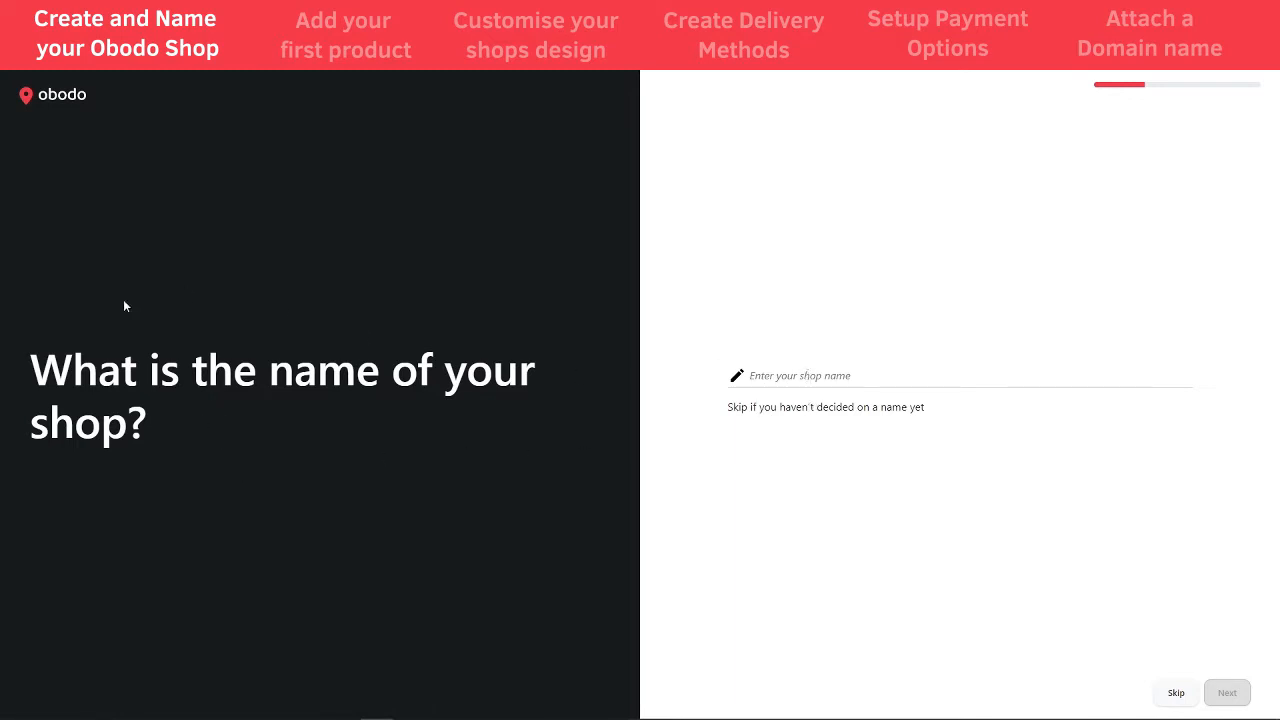
pyautogui.click(878, 378)
pyautogui.write('t')
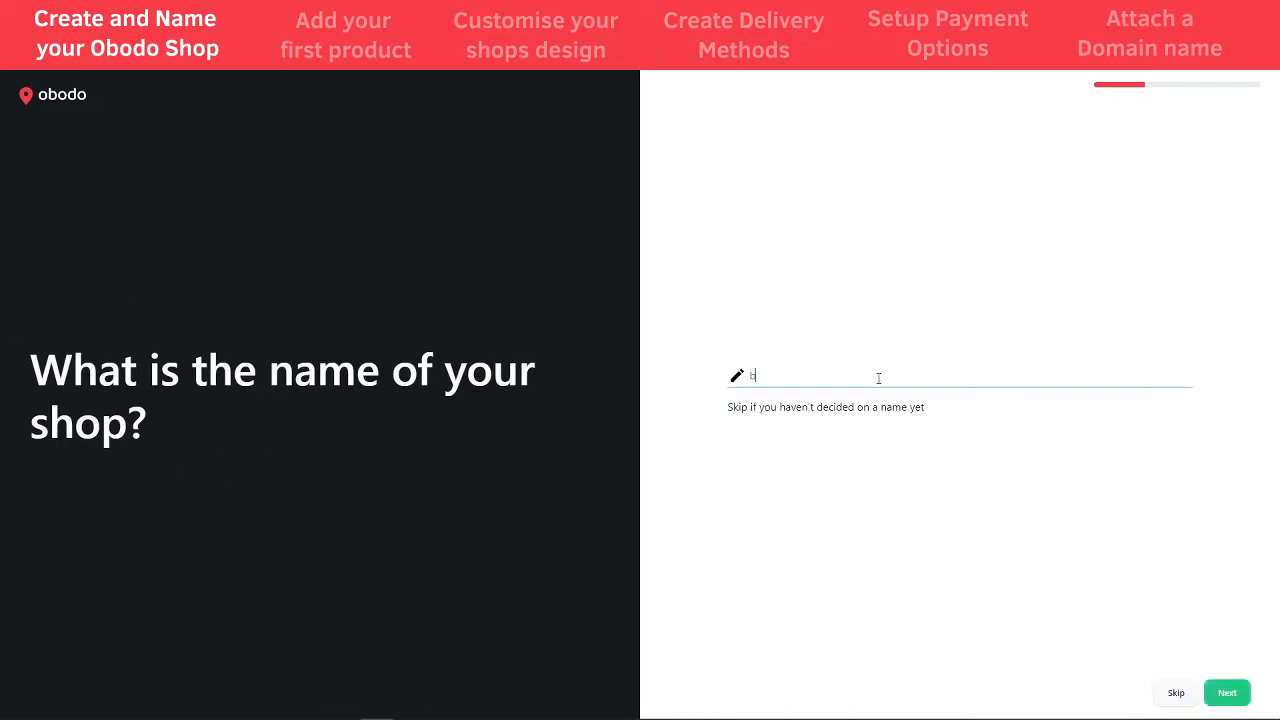
pyautogui.press('BackSpace')
pyautogui.write('tOM')
pyautogui.press('BackSpace')
pyautogui.press('BackSpace')
pyautogui.press('BackSpace')
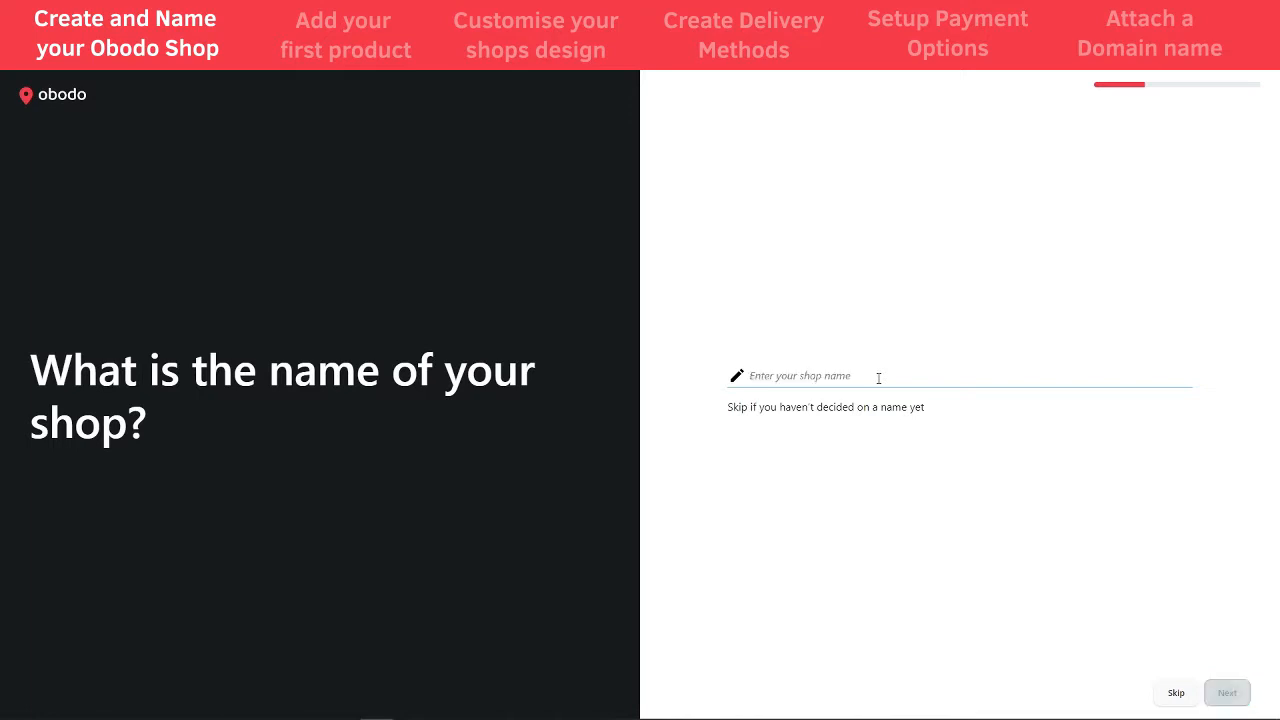
pyautogui.write('Toms Shop')
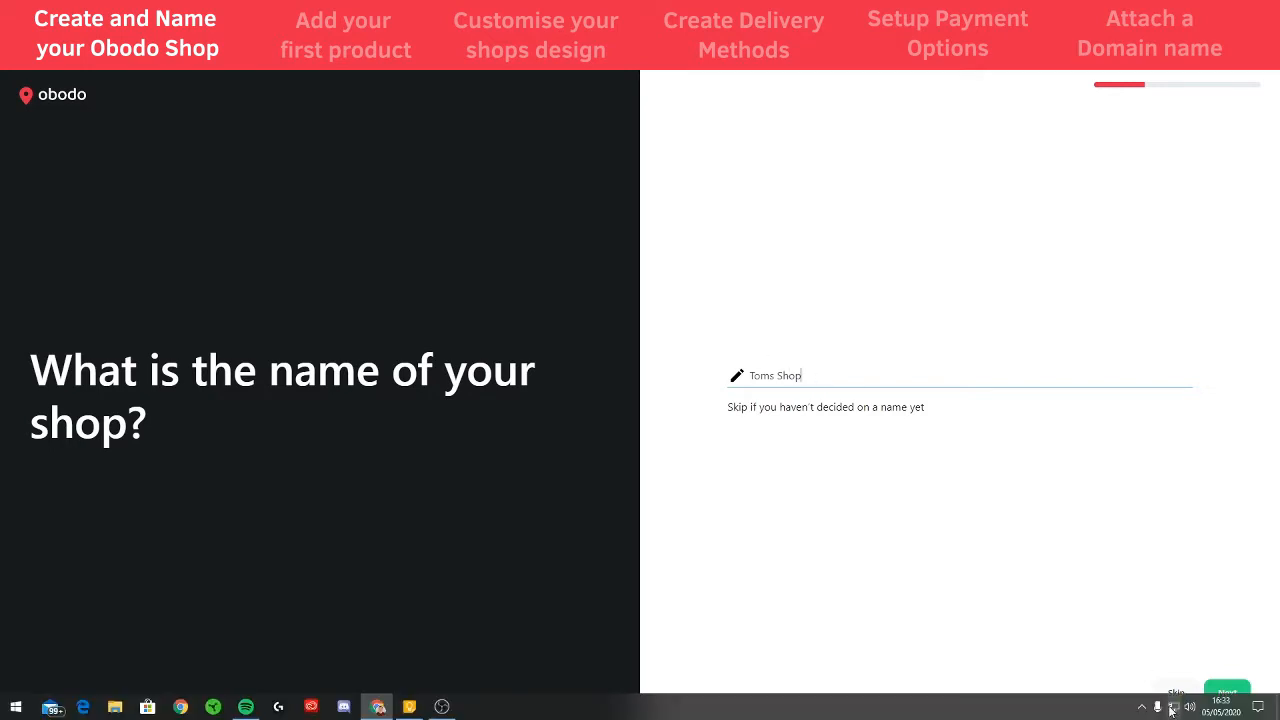
pyautogui.click(1227, 692)
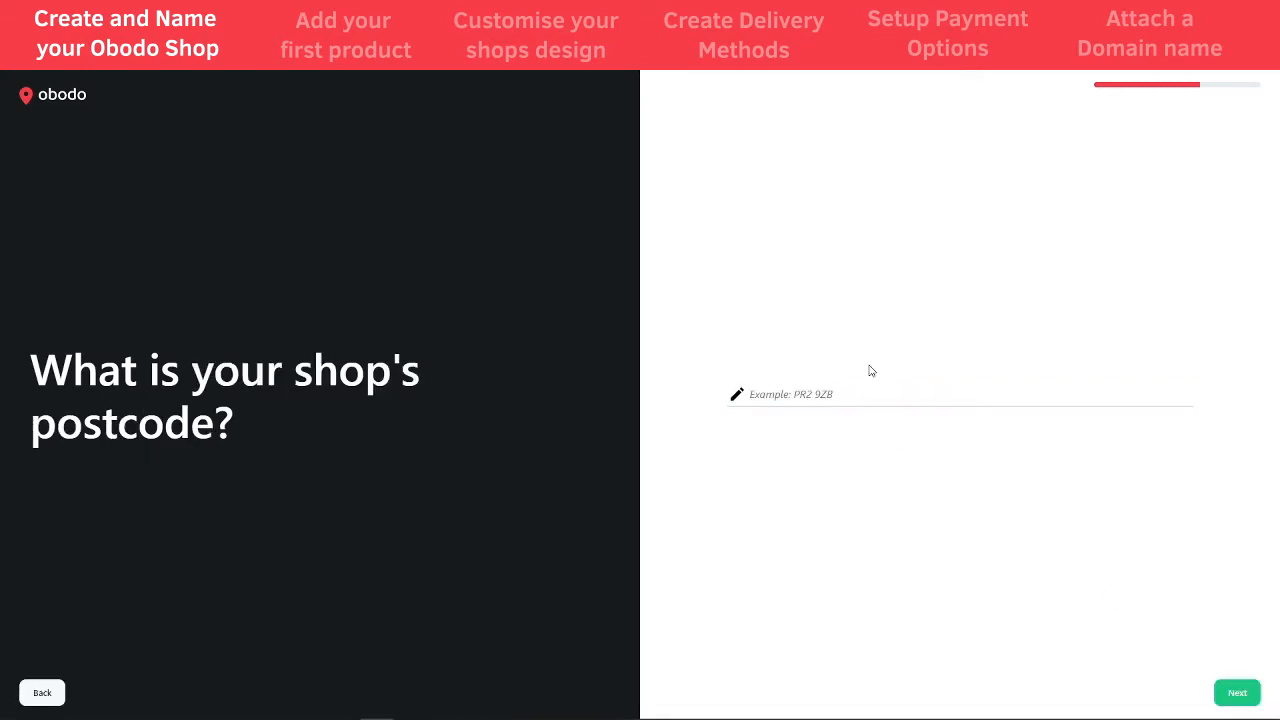
# - Enter the shop's postcode and answer No to VAT registration
pyautogui.click(807, 390)
pyautogui.write('PR2')
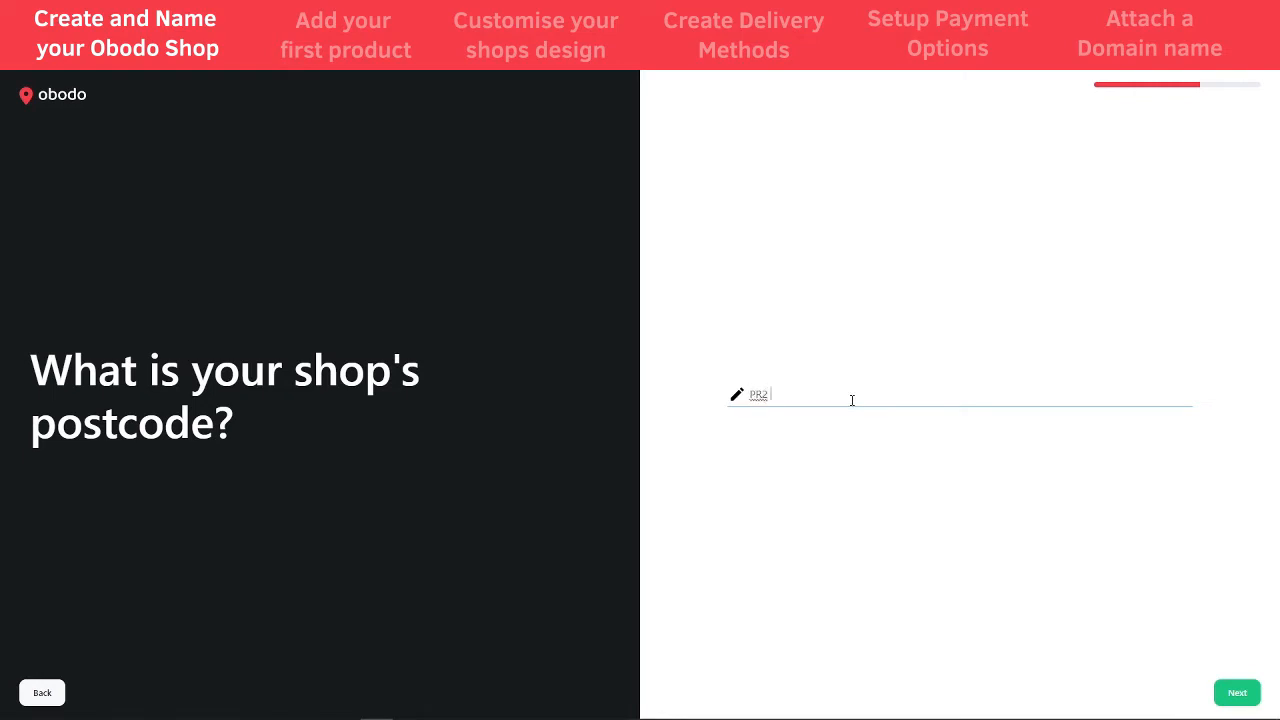
pyautogui.write(' 9ZB')
pyautogui.click(1237, 694)
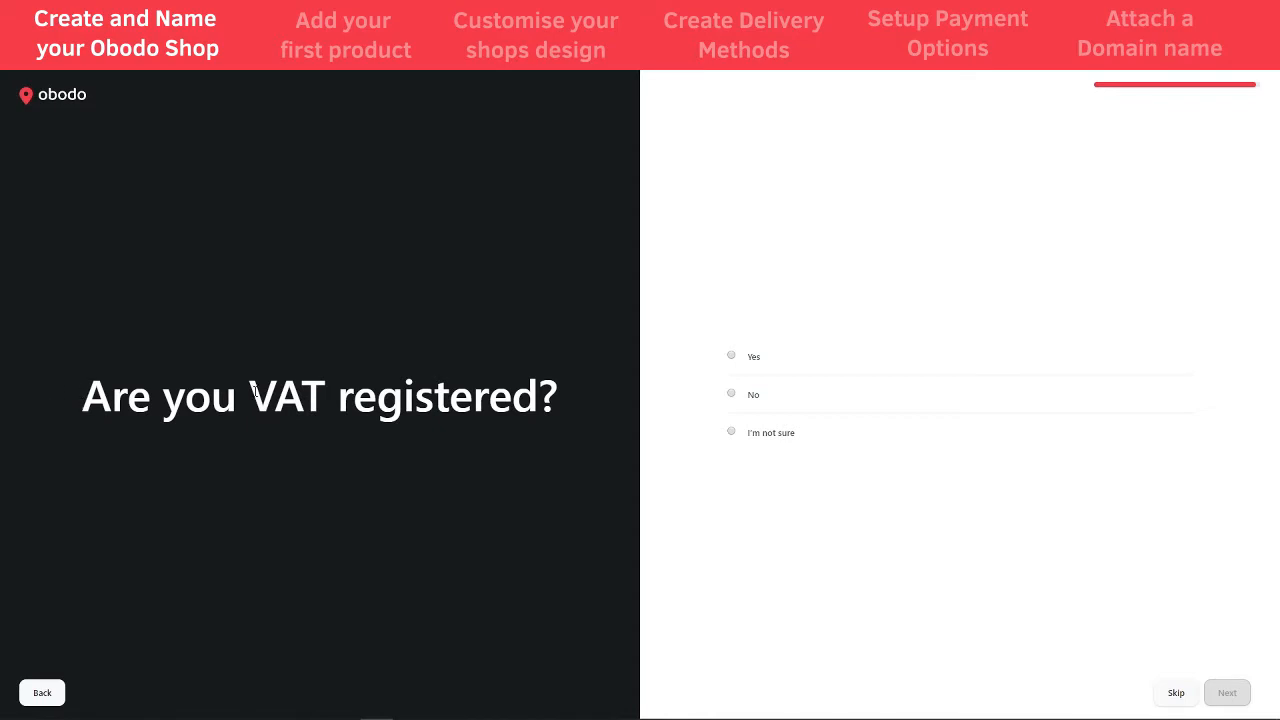
pyautogui.click(731, 393)
pyautogui.click(1227, 692)
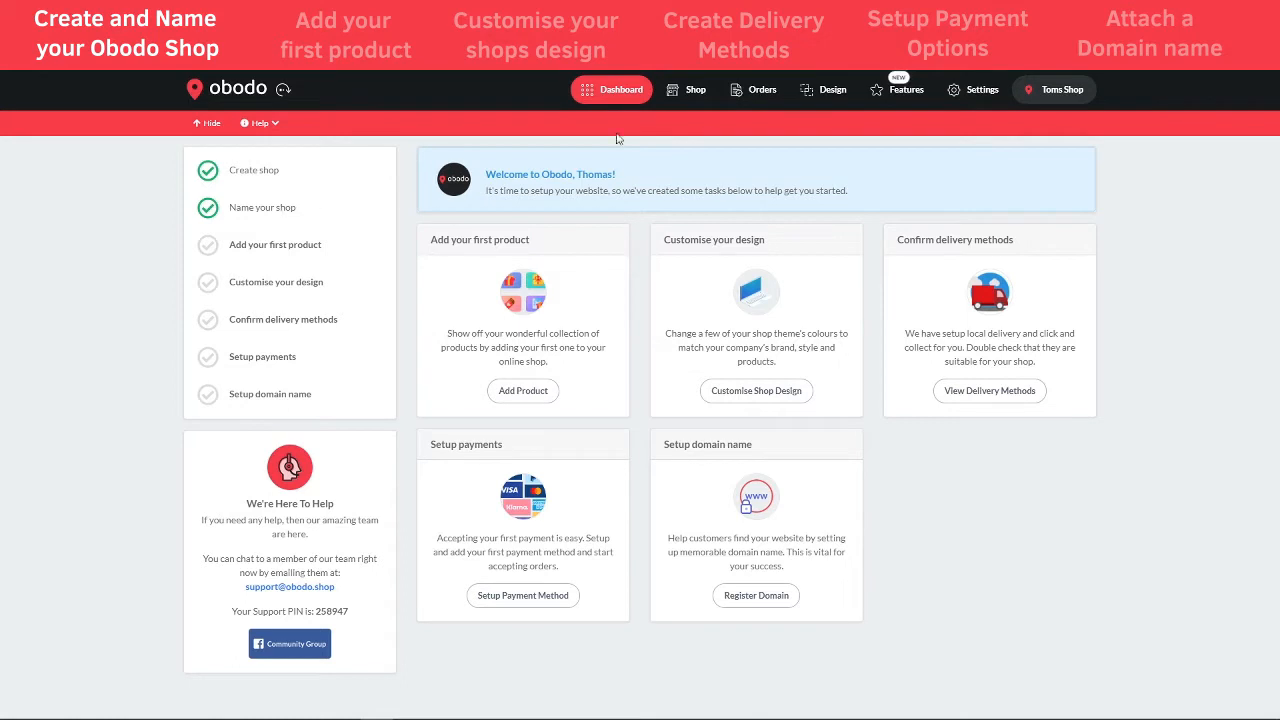
# - Change the Shop Name to 'Beekens' in Settings > Shop Details and save
pyautogui.click(978, 92)
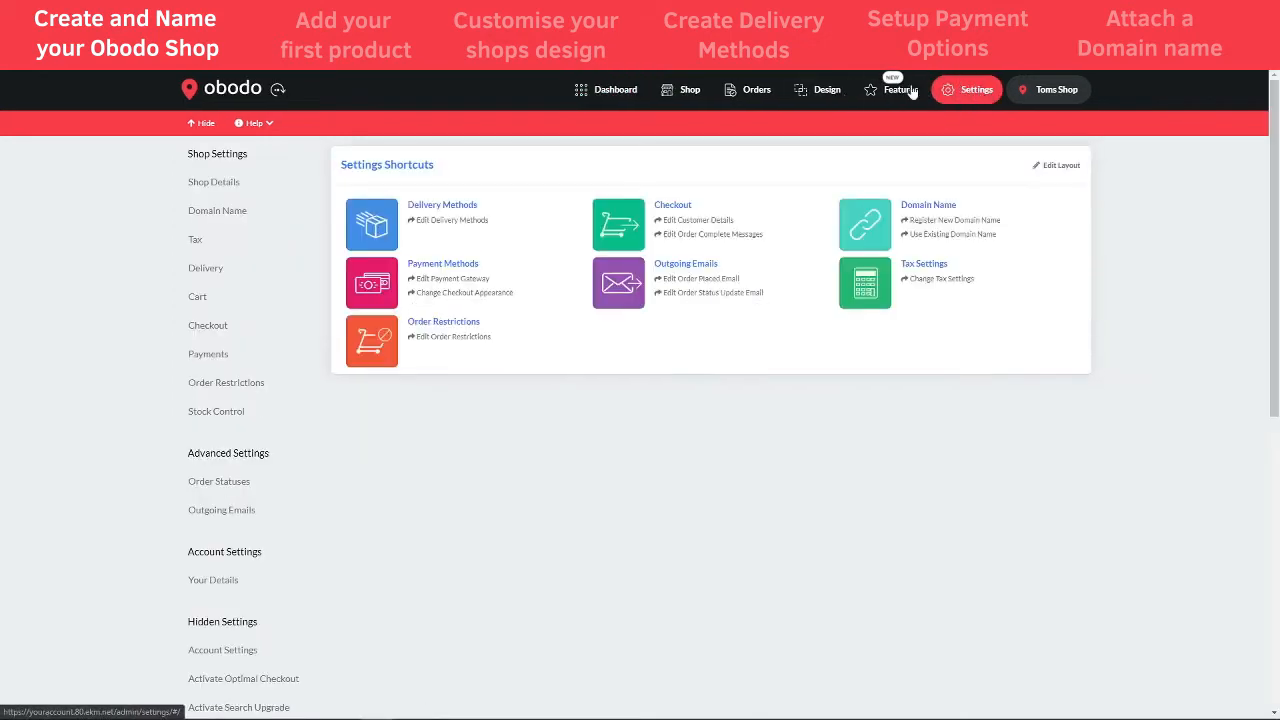
pyautogui.click(216, 190)
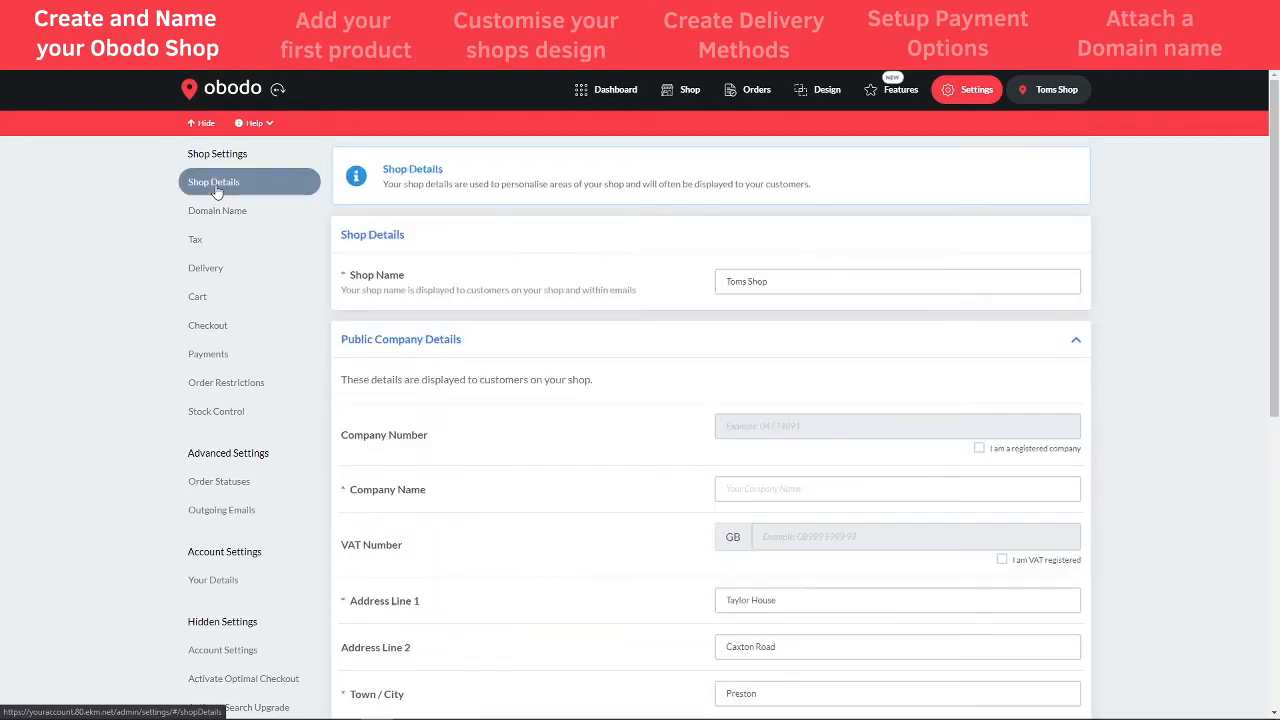
pyautogui.moveTo(777, 283); pyautogui.dragTo(724, 282)
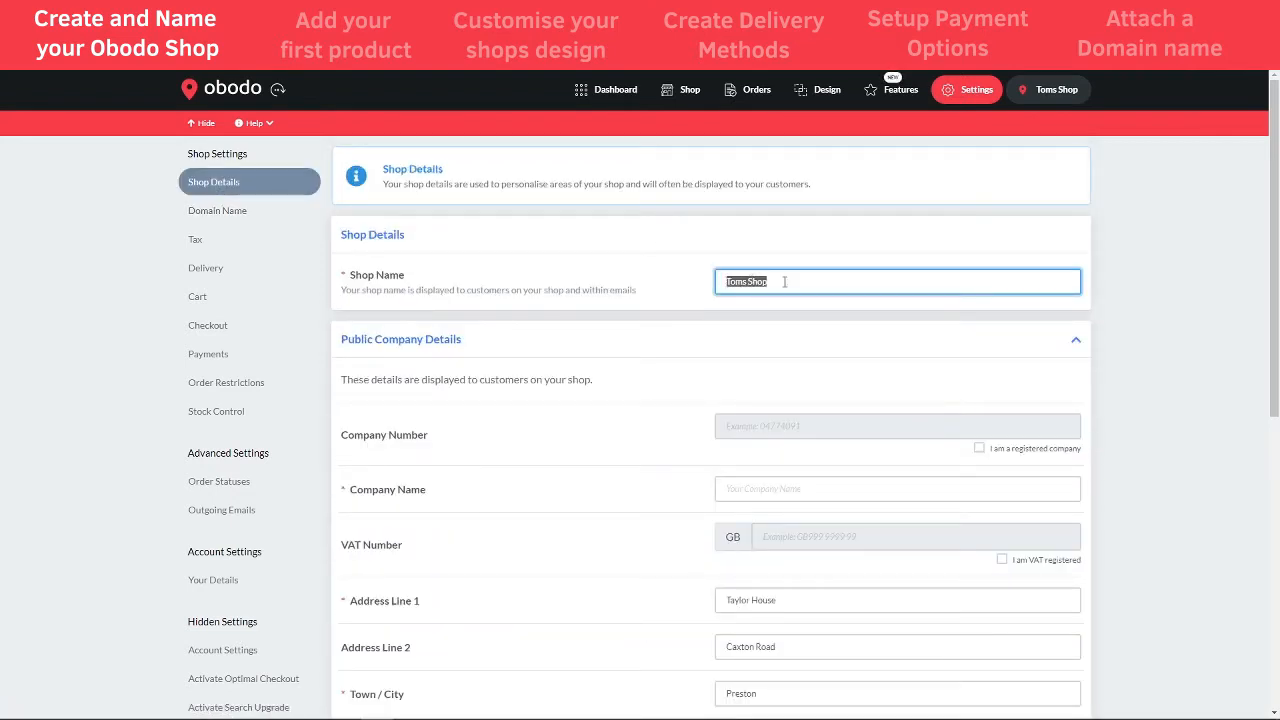
pyautogui.press('BackSpace')
pyautogui.write('Beekens Shop')
pyautogui.click(1082, 222)
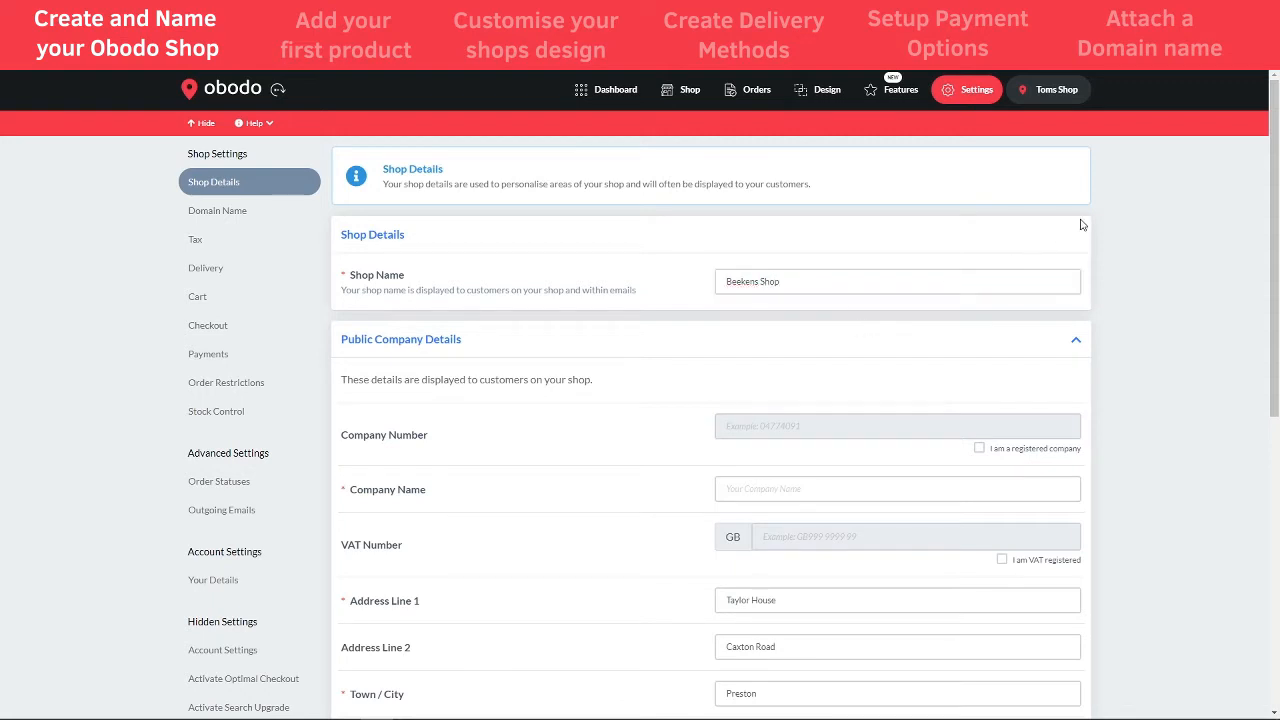
pyautogui.moveTo(801, 283); pyautogui.dragTo(765, 283)
pyautogui.press('BackSpace')
pyautogui.press('BackSpace')
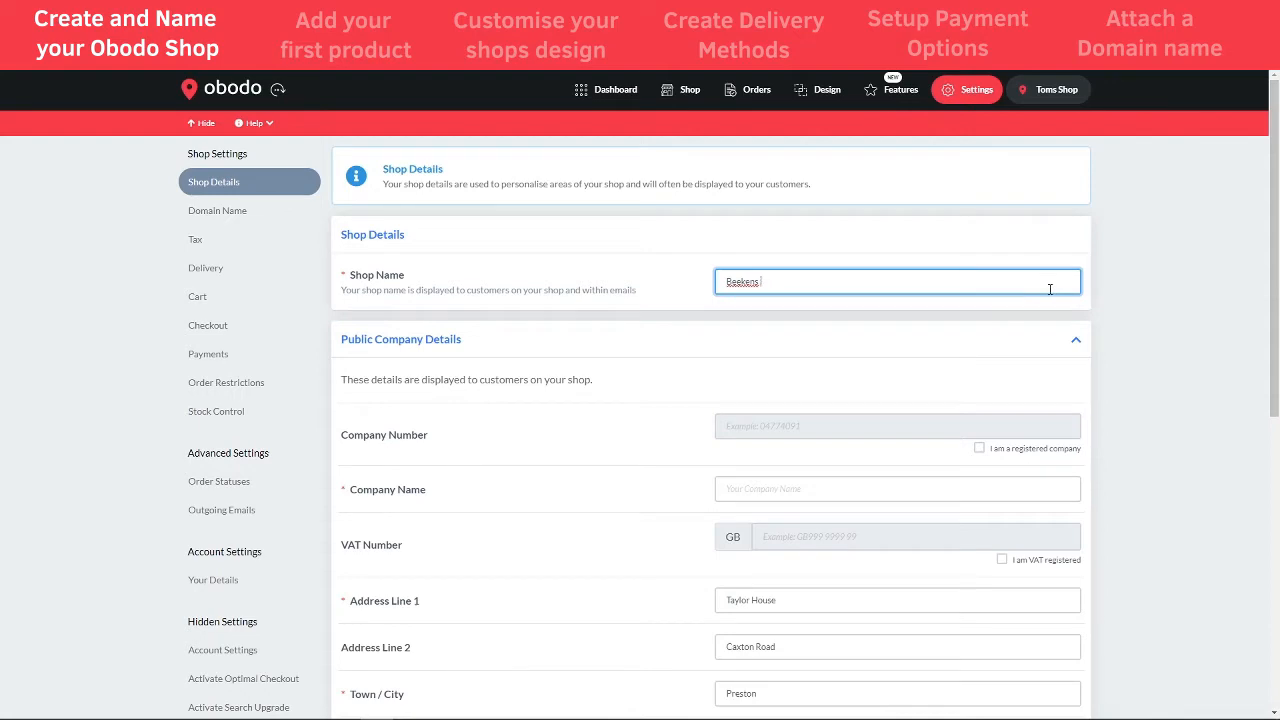
pyautogui.click(1104, 293)
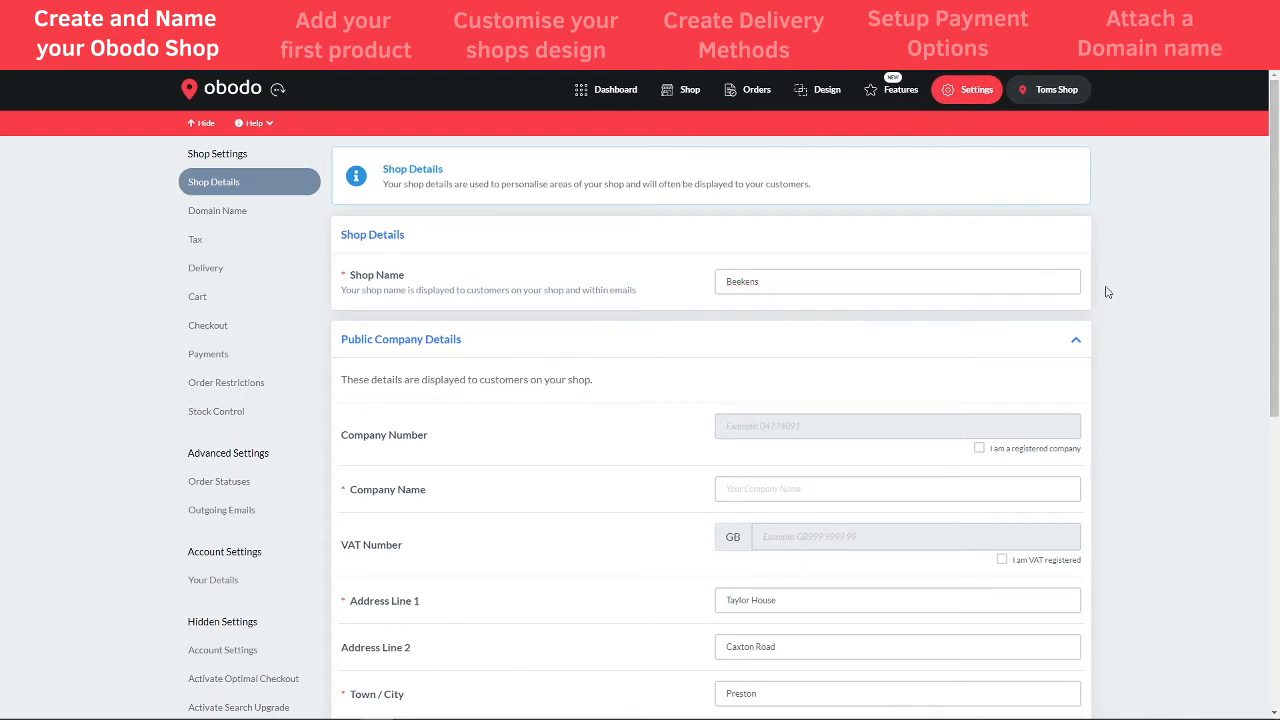
pyautogui.scroll(-5, 1255, 545)
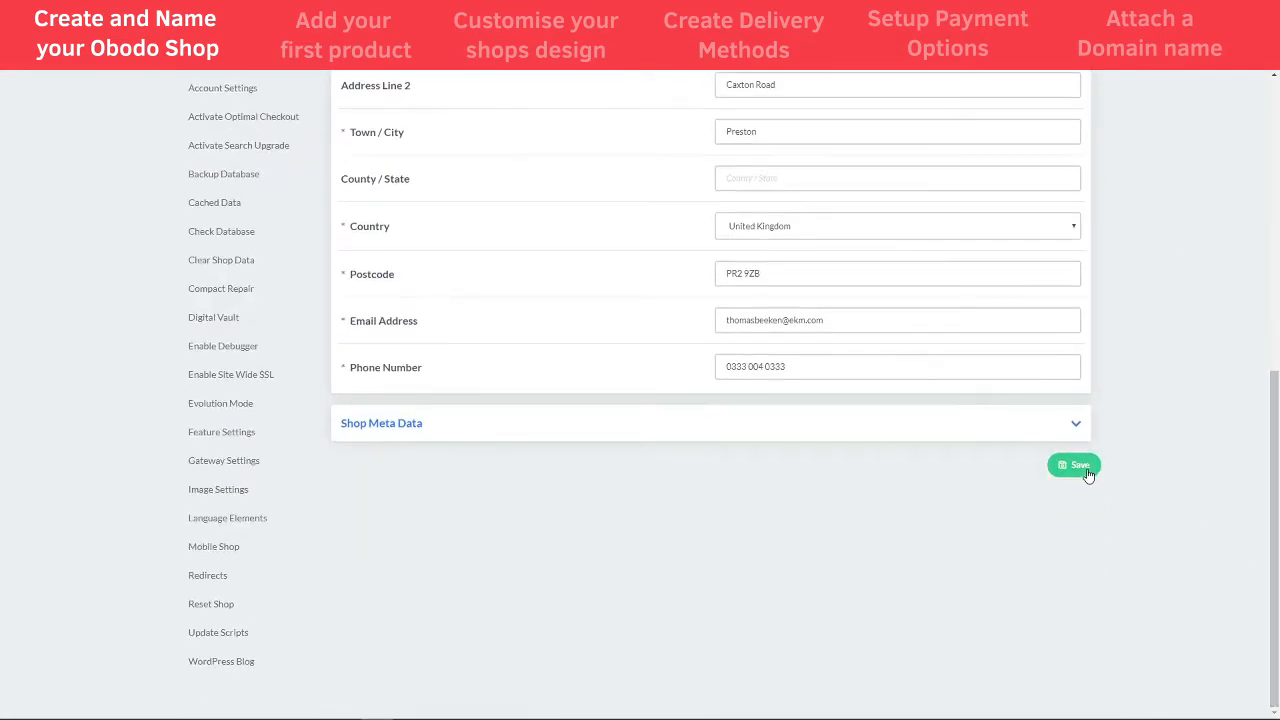
pyautogui.click(1078, 468)
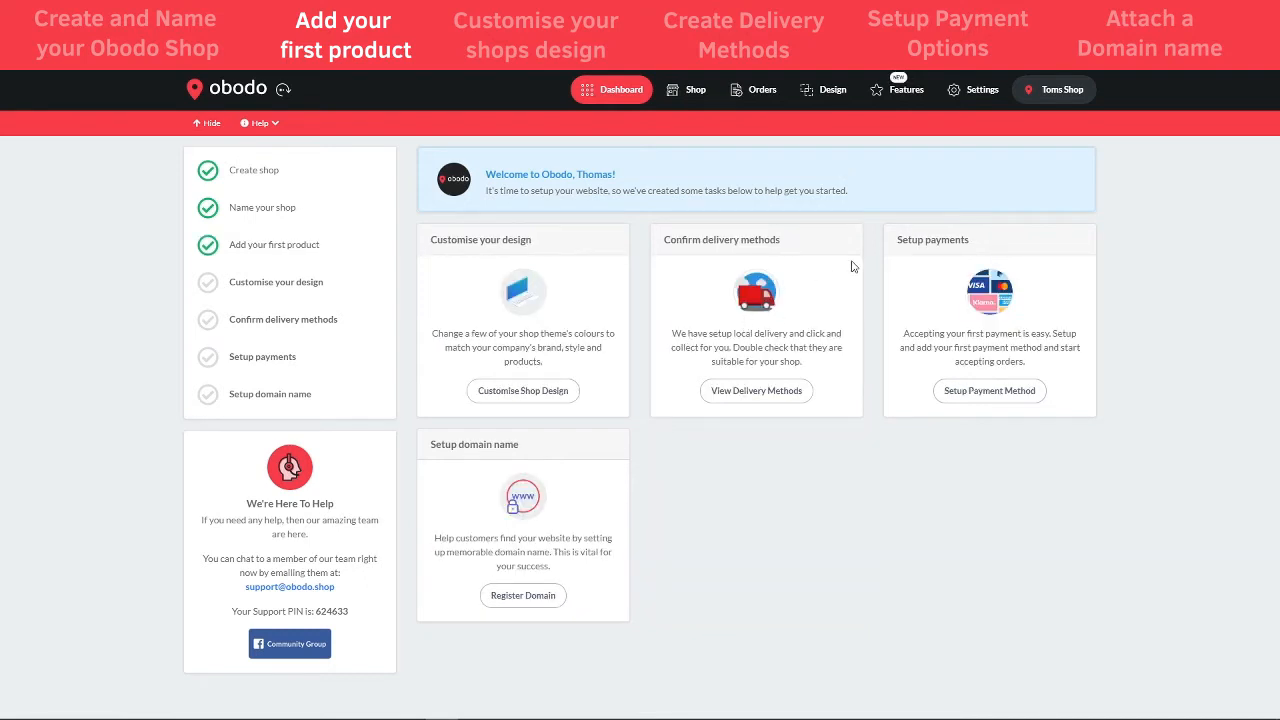
# - Open the Design section to view the Feast theme and its home, category, product and checkout layouts
pyautogui.click(828, 95)
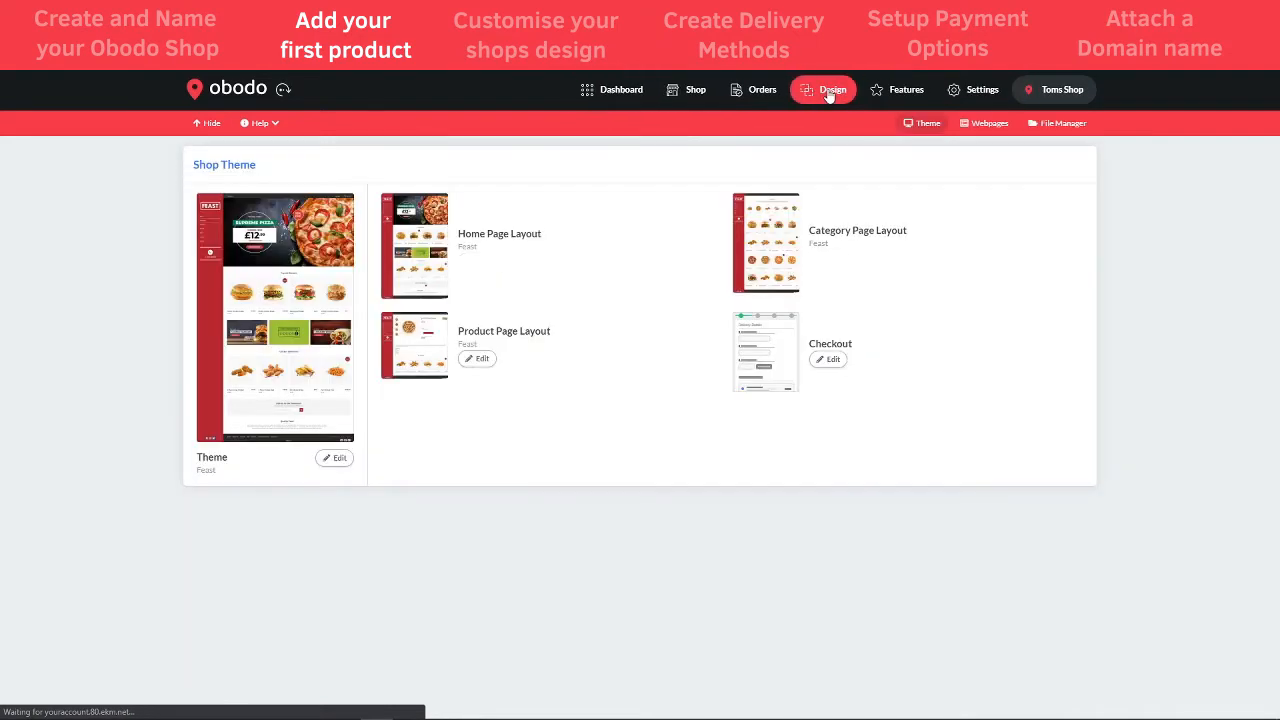
pyautogui.moveTo(309, 272)
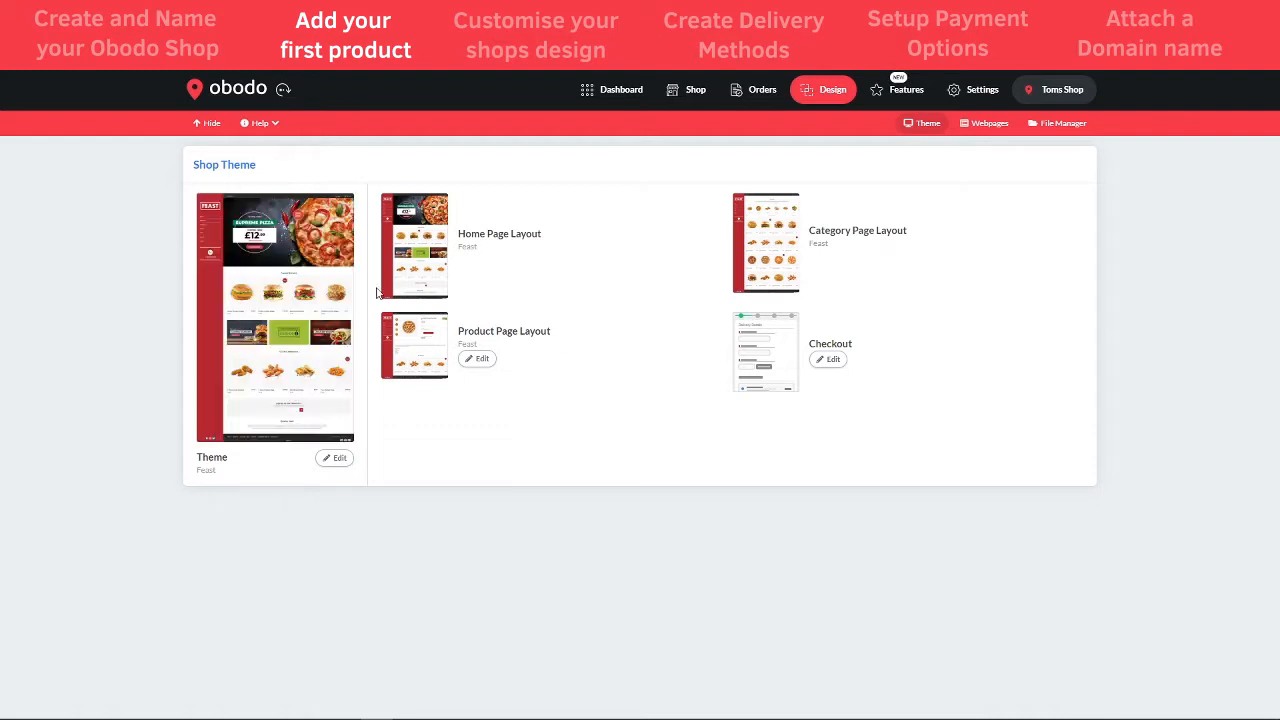
# - Replace the Feast theme with Marble and view the storefront in the new design
pyautogui.click(334, 460)
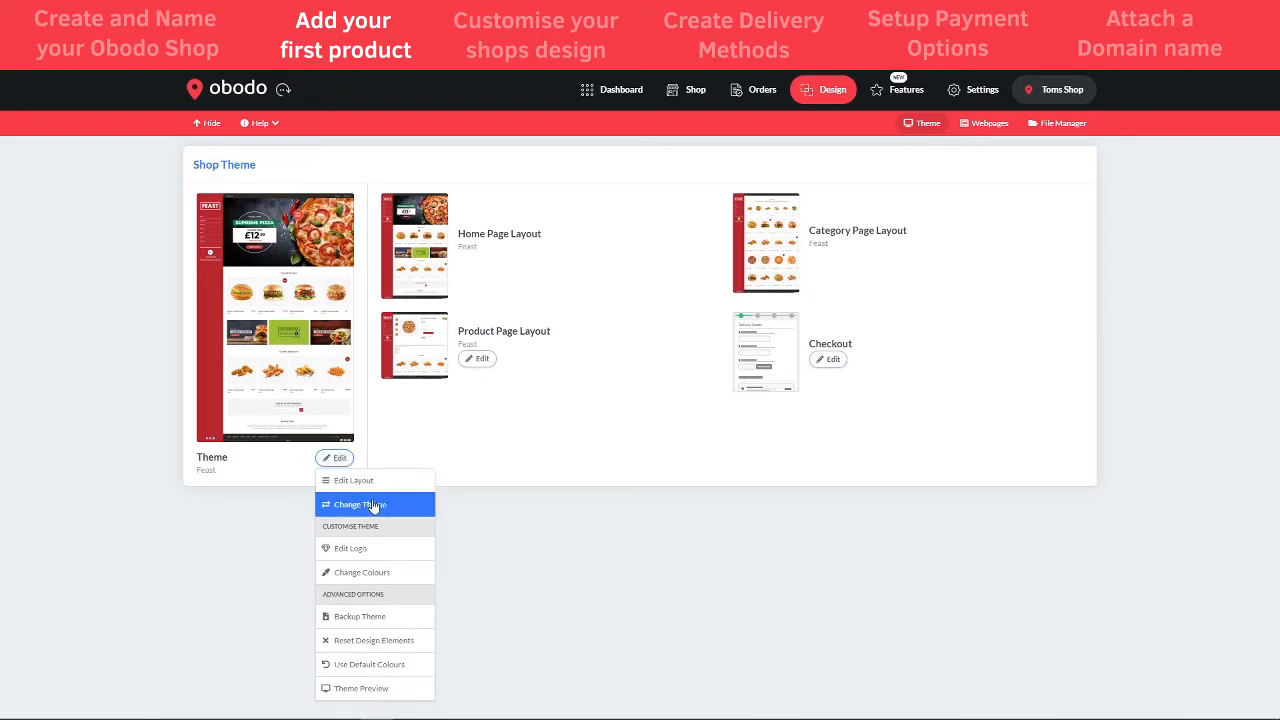
pyautogui.click(374, 508)
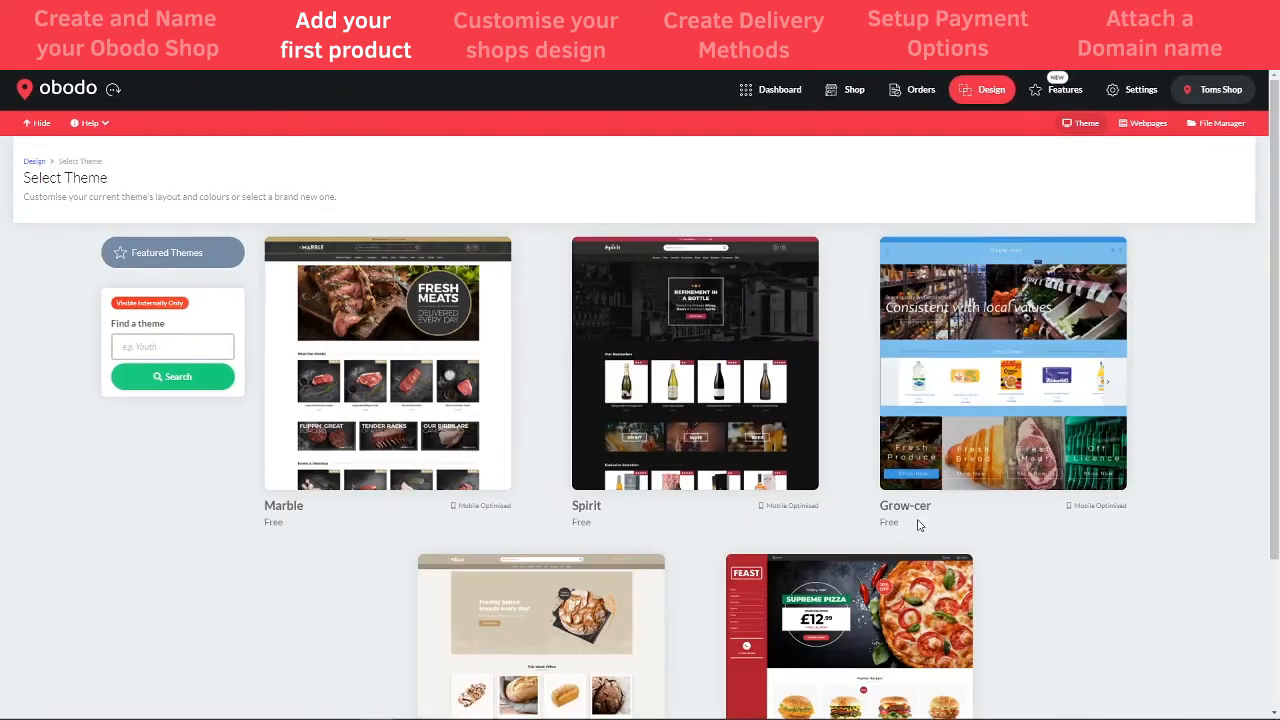
pyautogui.scroll(-2, 918, 528)
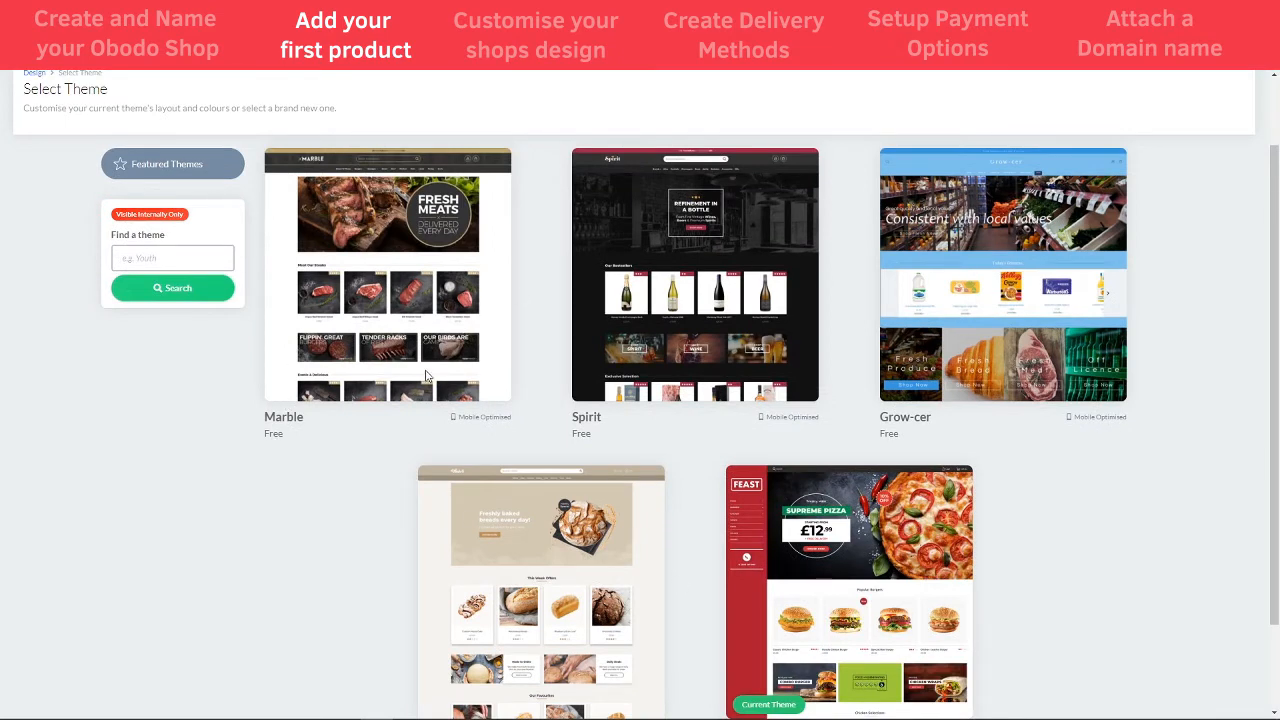
pyautogui.scroll(1, 428, 375)
pyautogui.moveTo(516, 466); pyautogui.dragTo(458, 463)
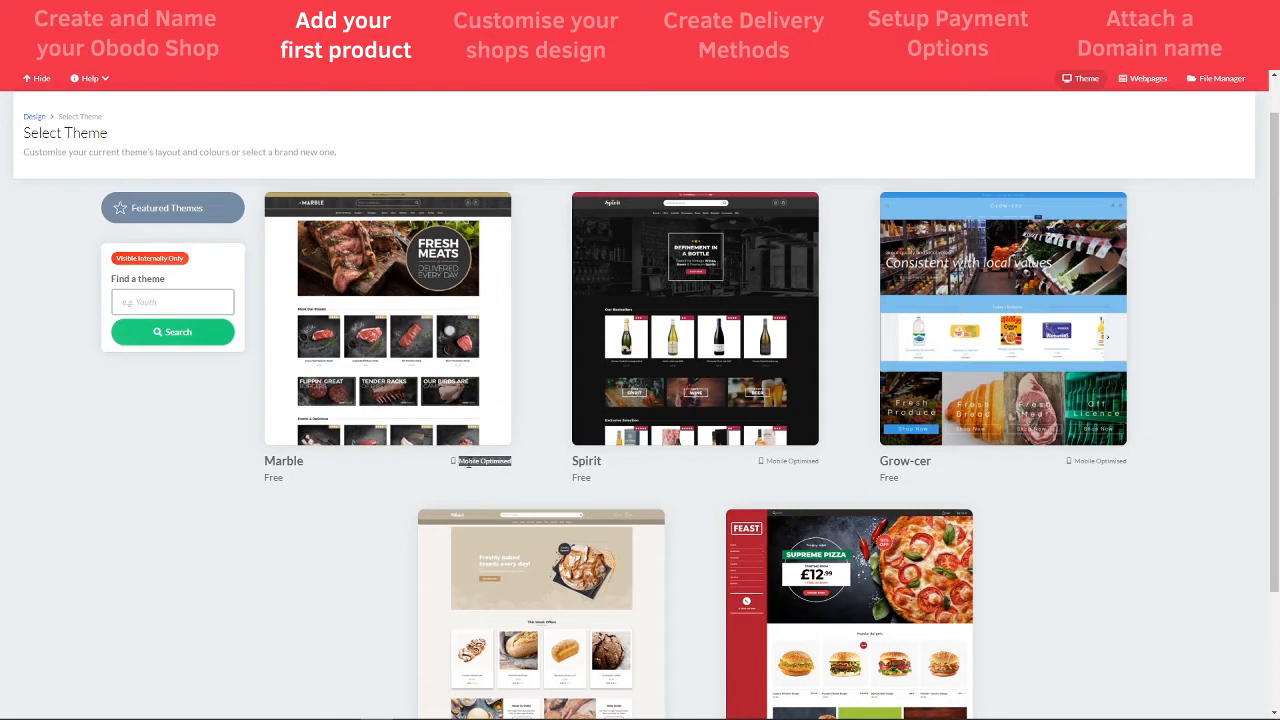
pyautogui.click(401, 345)
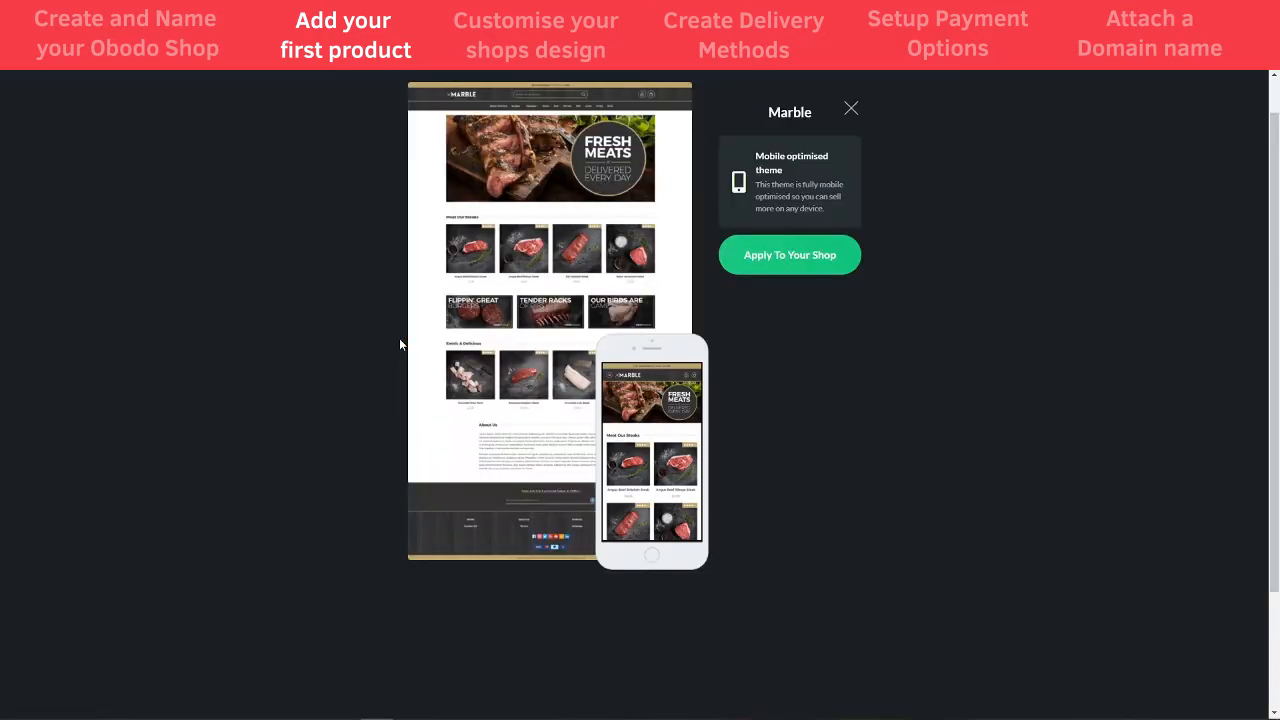
pyautogui.click(794, 257)
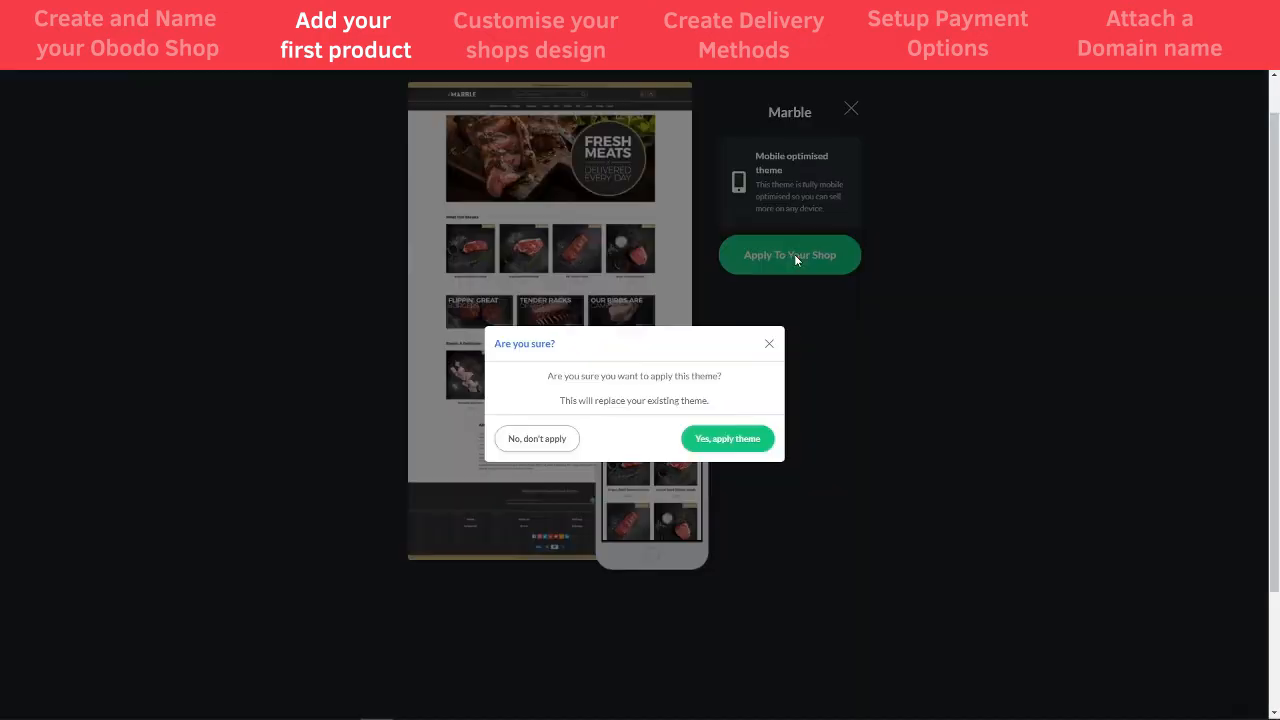
pyautogui.click(720, 444)
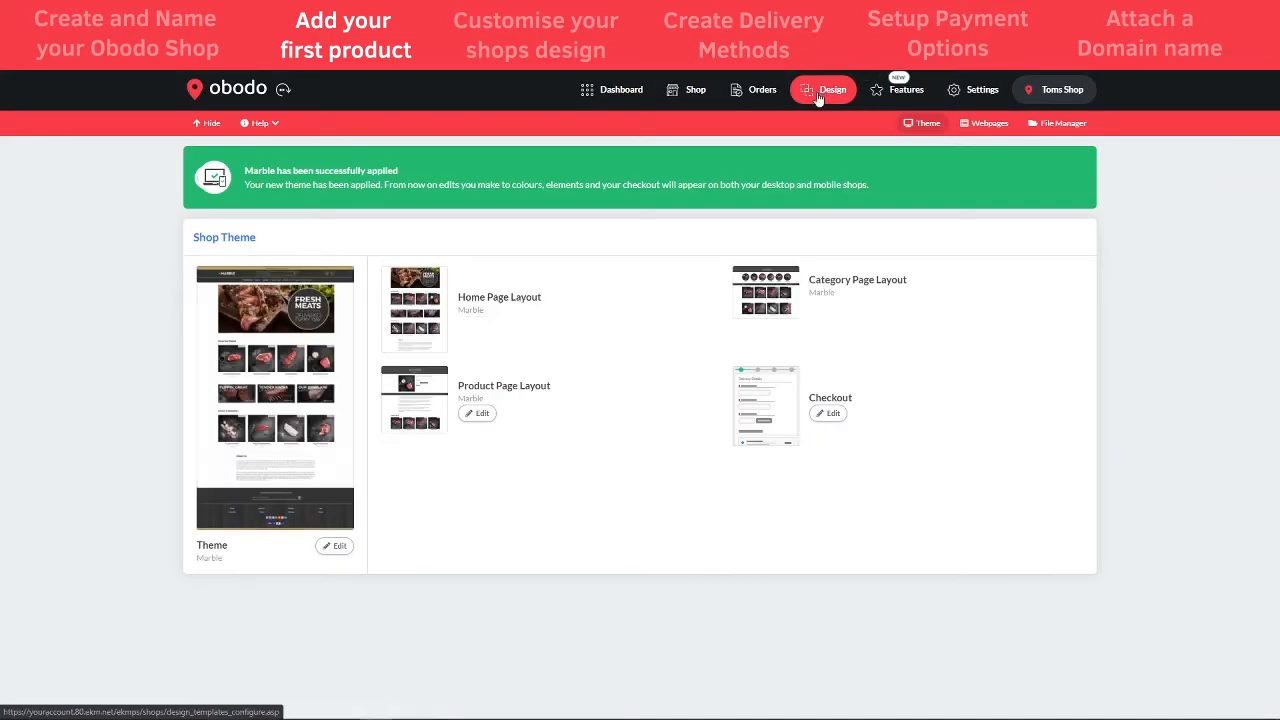
pyautogui.click(688, 95)
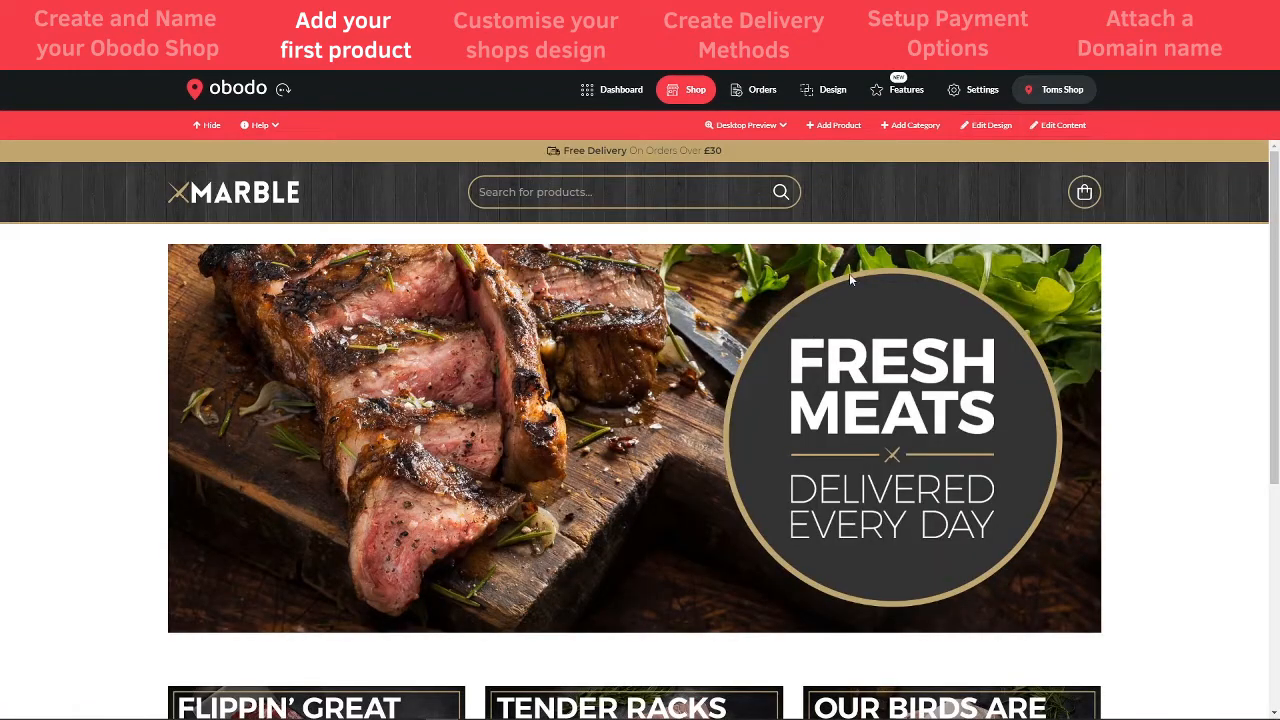
pyautogui.scroll(-3, 868, 196)
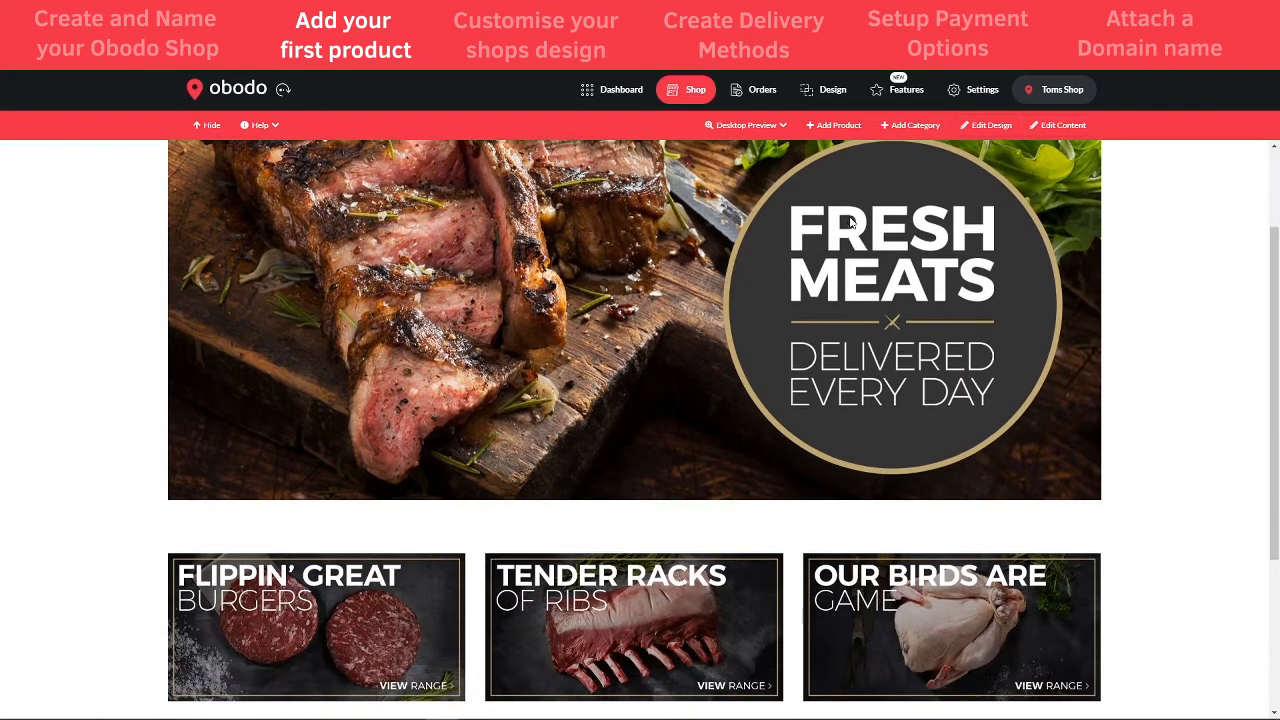
pyautogui.scroll(-3, 851, 222)
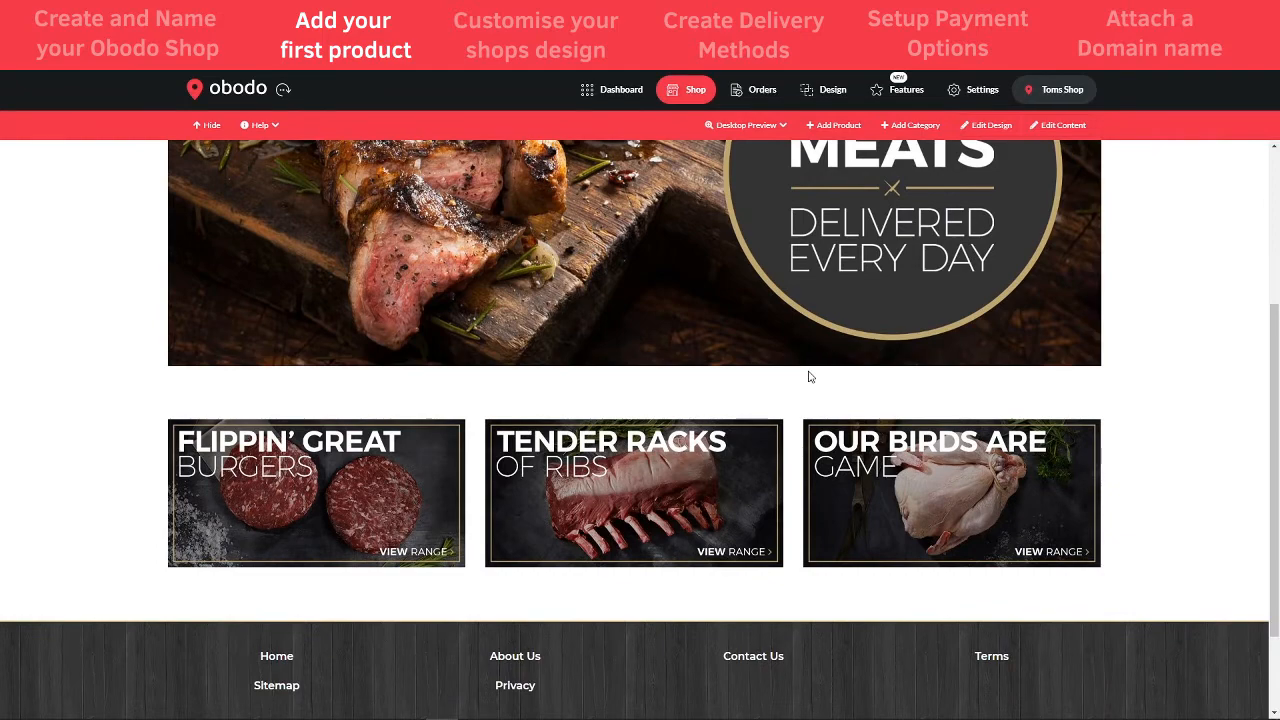
pyautogui.scroll(6, 810, 377)
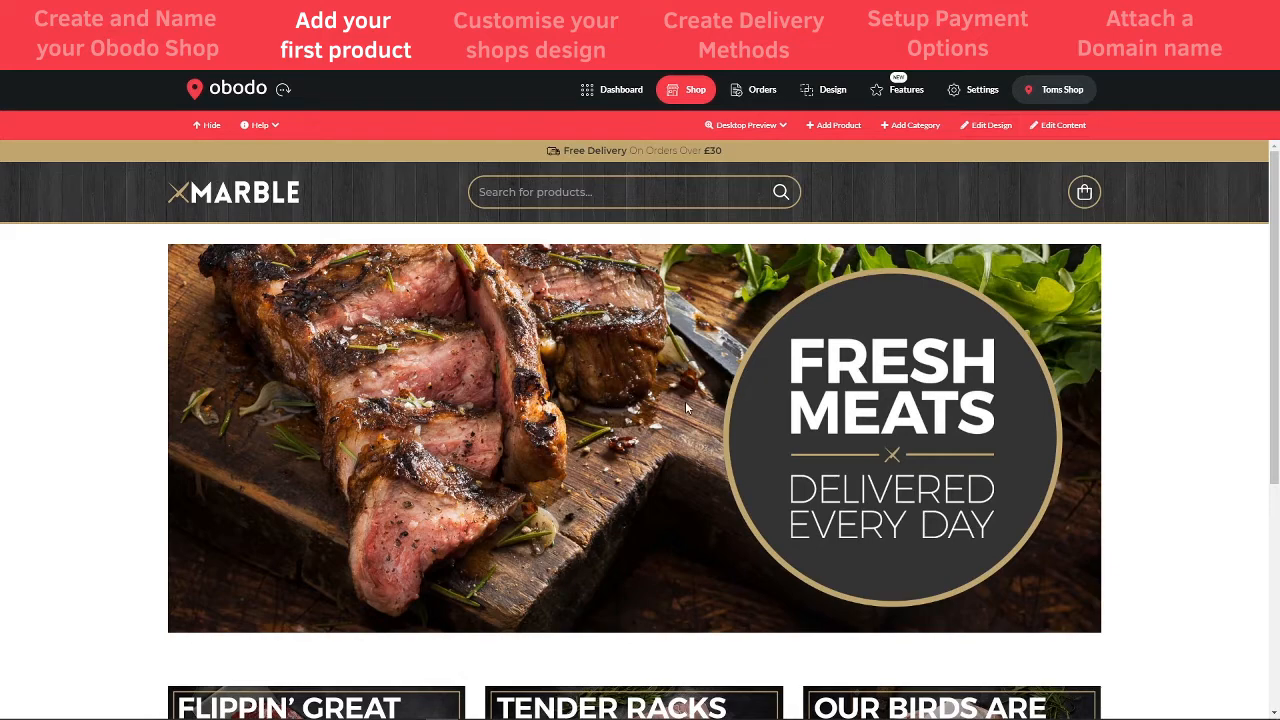
pyautogui.scroll(-3, 737, 376)
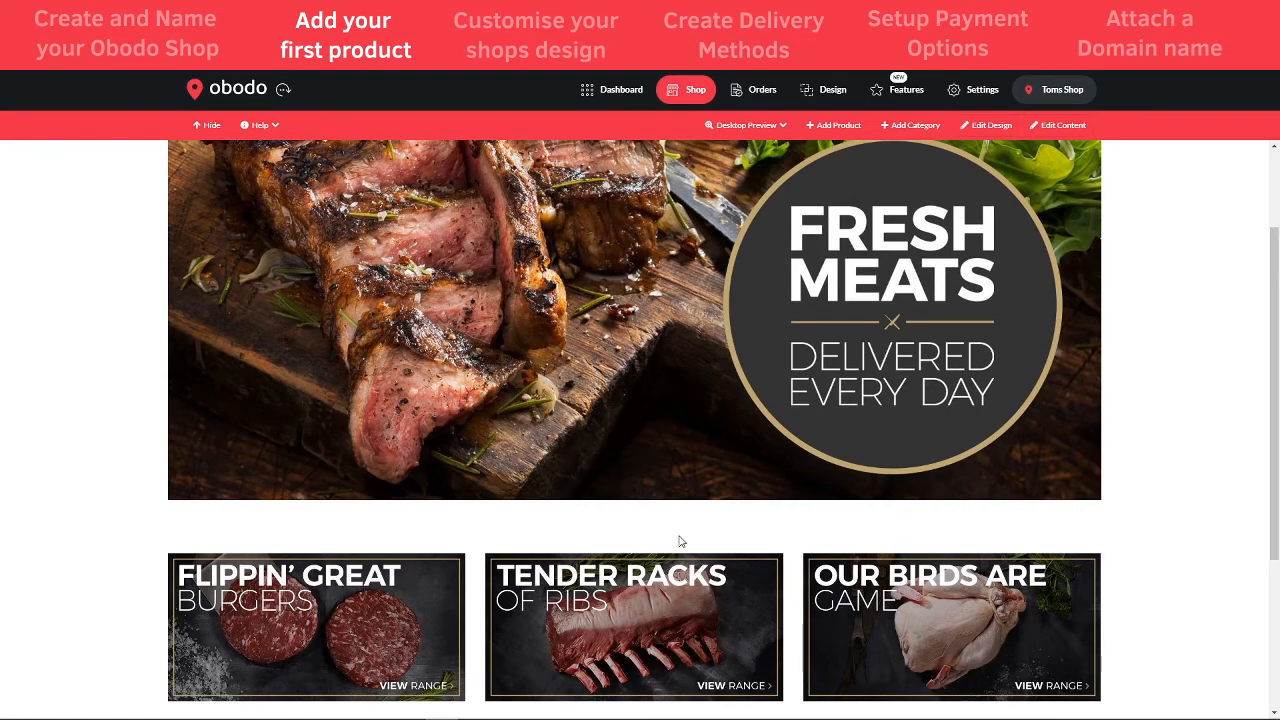
pyautogui.scroll(3, 679, 541)
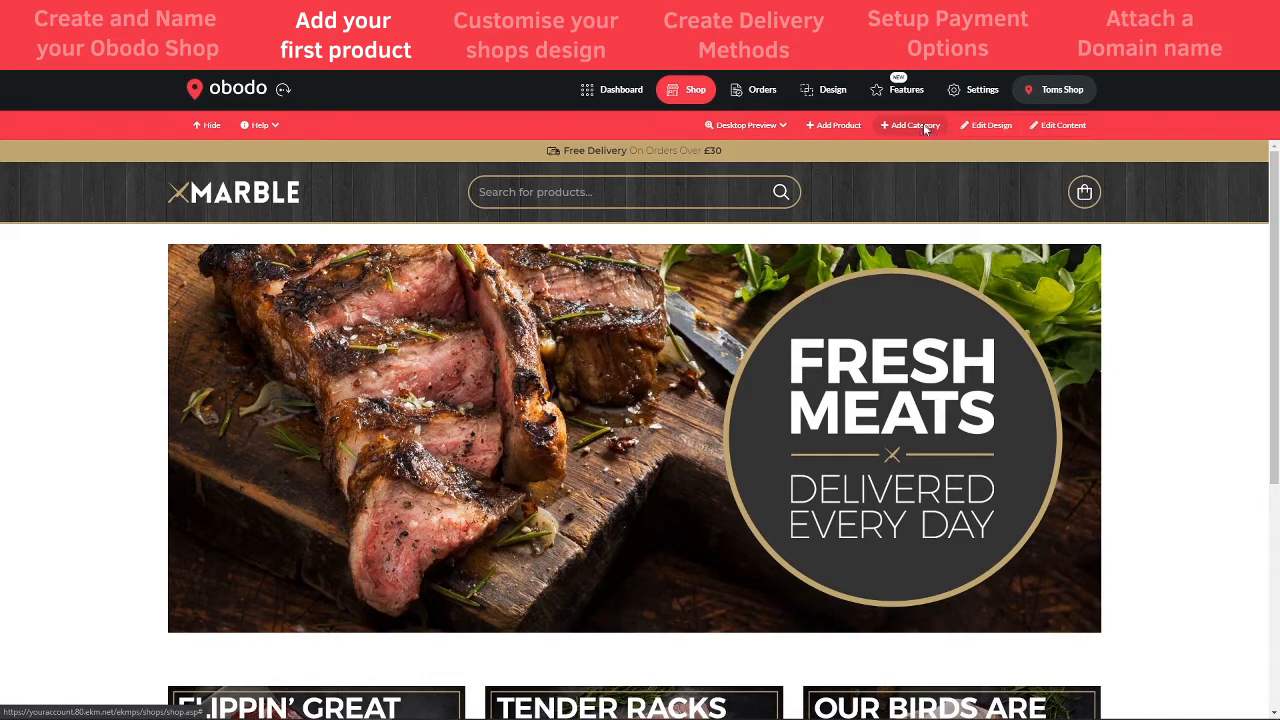
# - Create a category named Steaks and open its empty category page
pyautogui.click(925, 127)
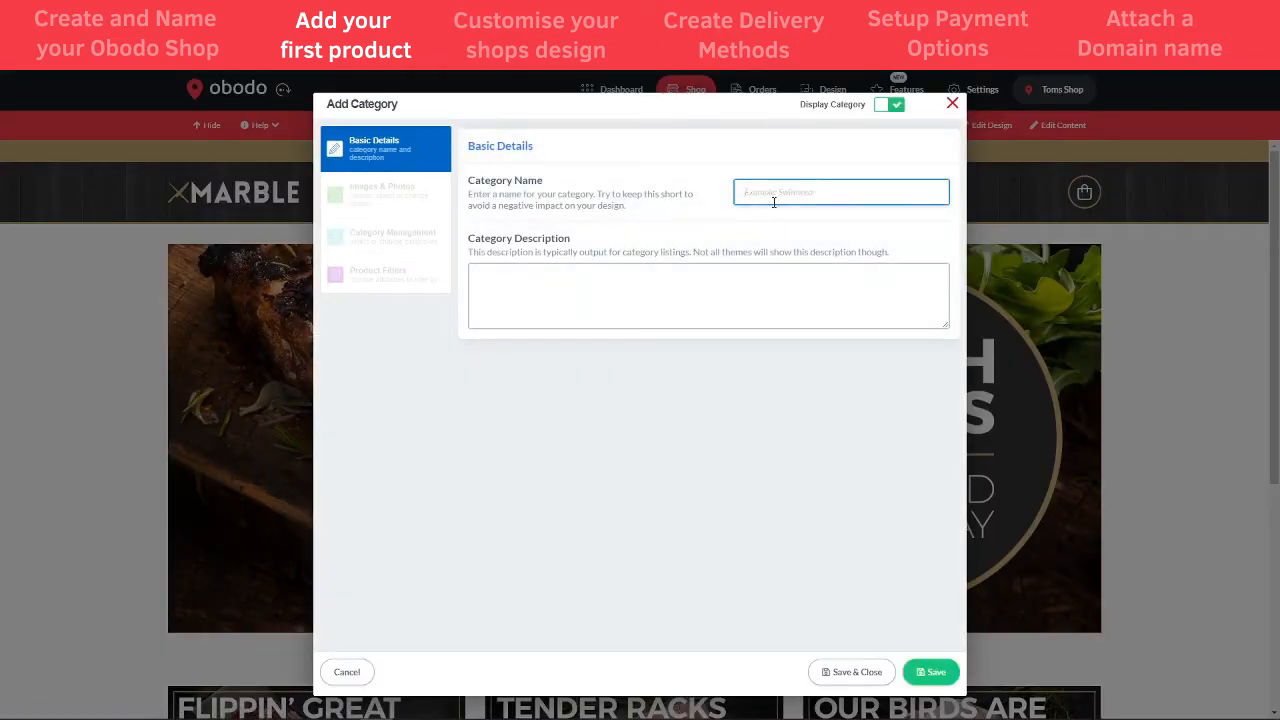
pyautogui.write('Steaks')
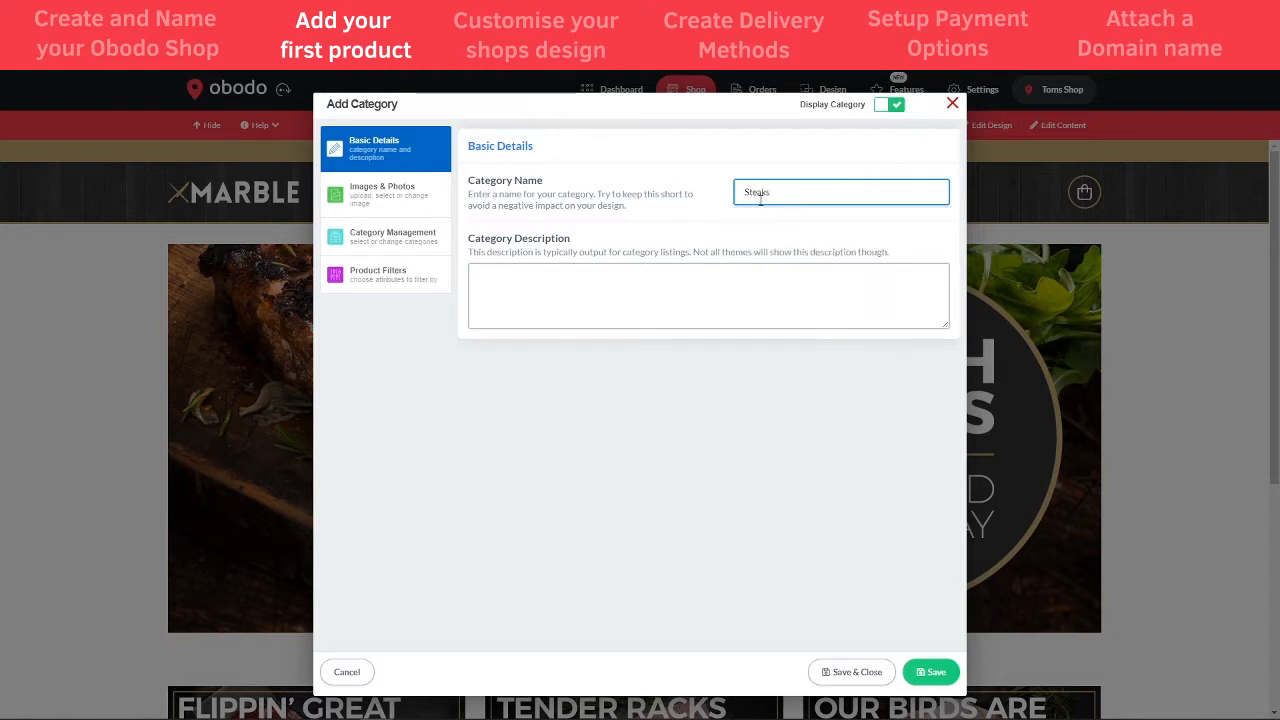
pyautogui.click(567, 283)
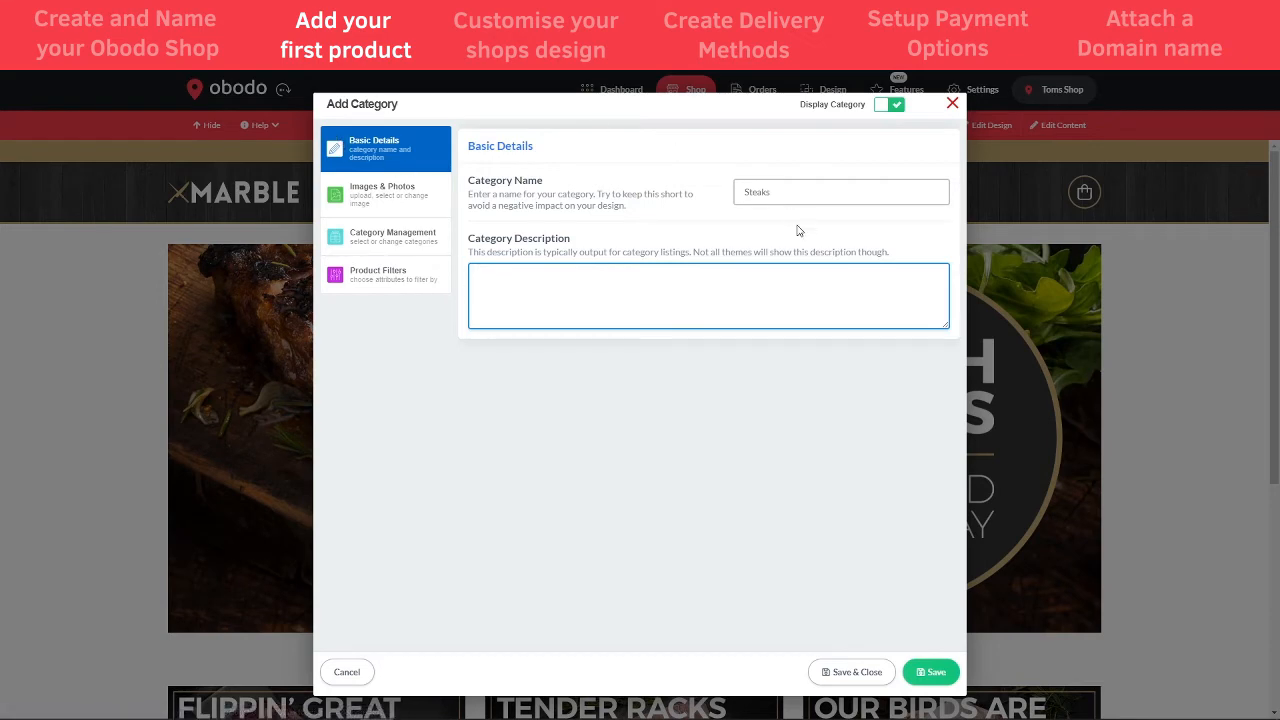
pyautogui.click(854, 671)
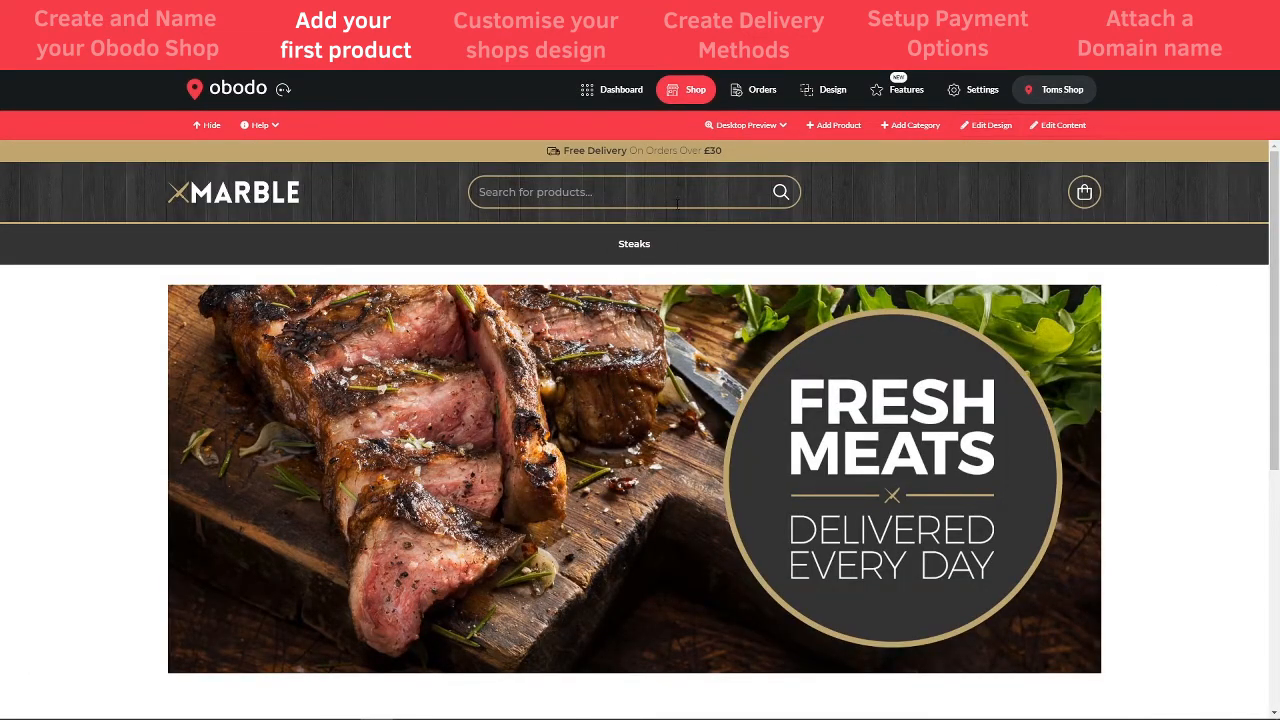
pyautogui.click(628, 250)
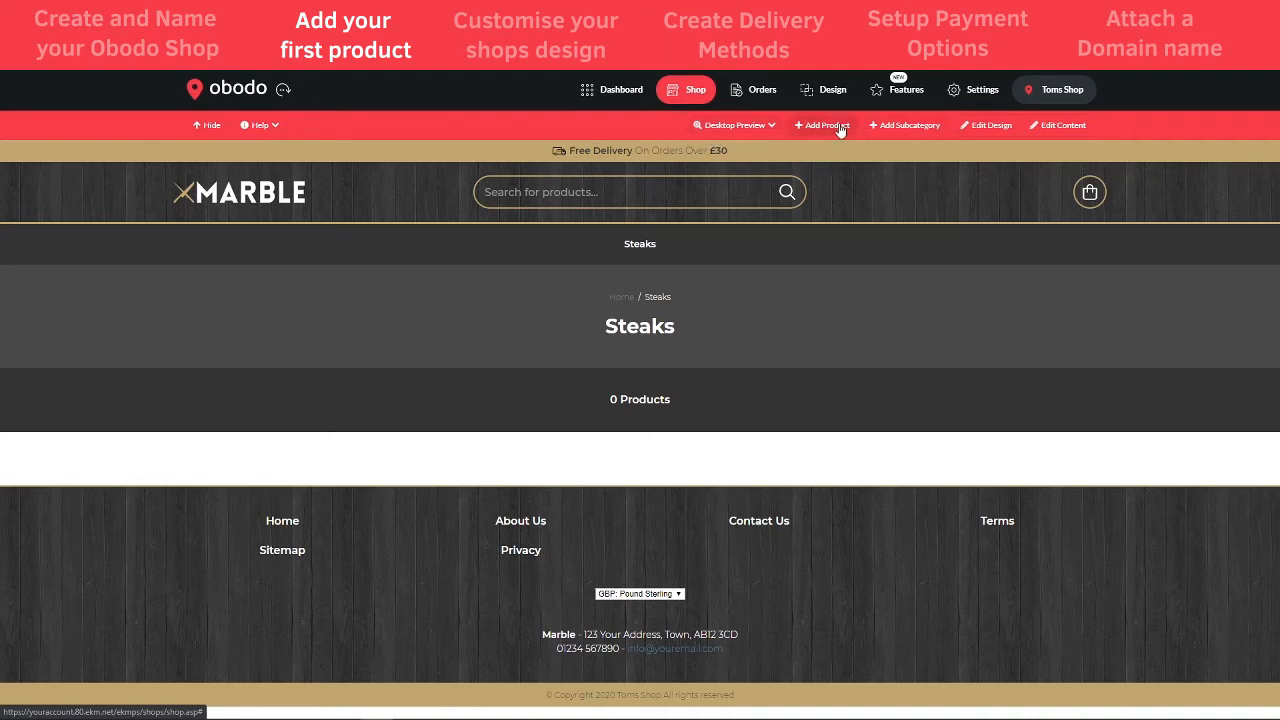
pyautogui.click(830, 127)
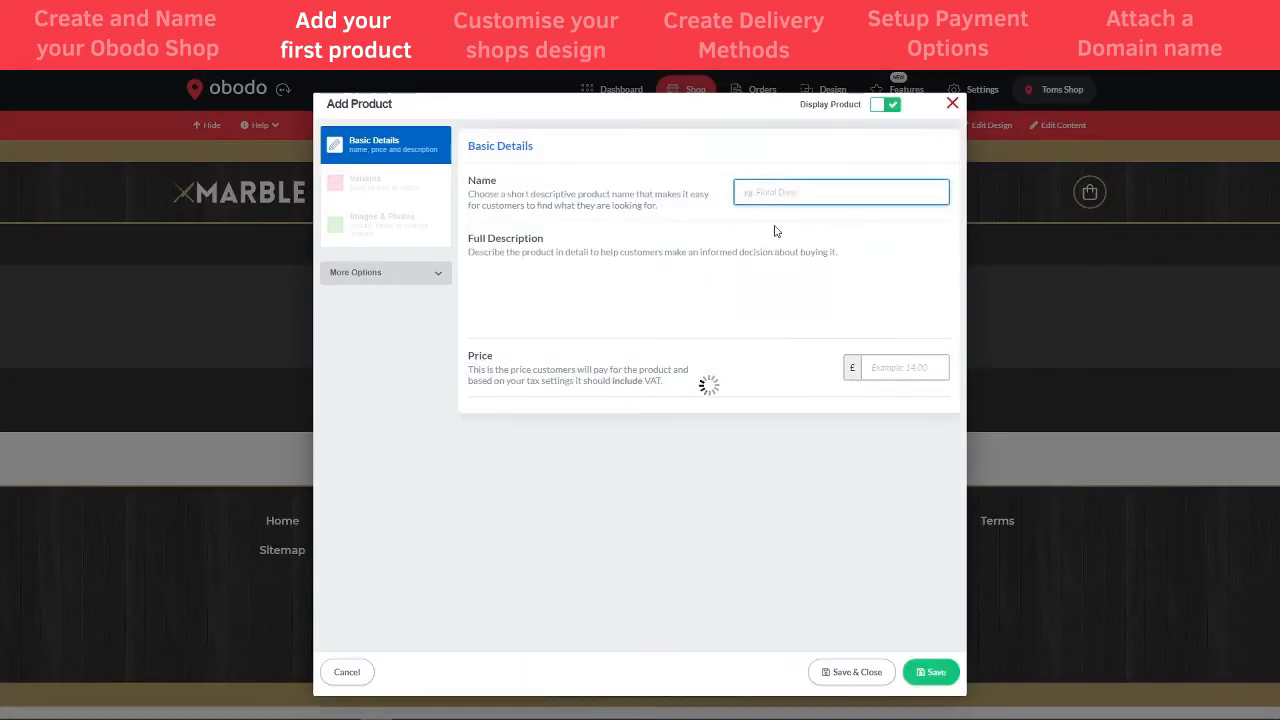
# - Name the new product 'Fillet Steak', add a placeholder description, and begin the 10.99 price
pyautogui.write('Fl')
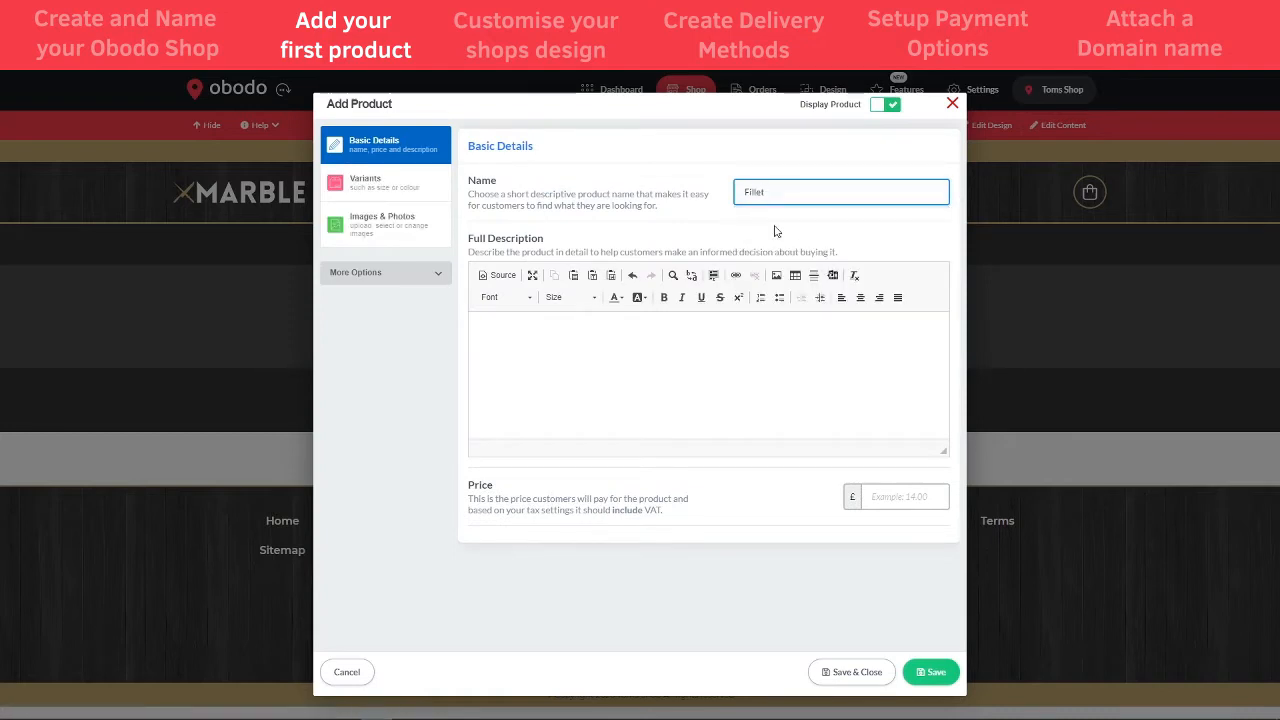
pyautogui.write('llet Steak')
pyautogui.click(565, 395)
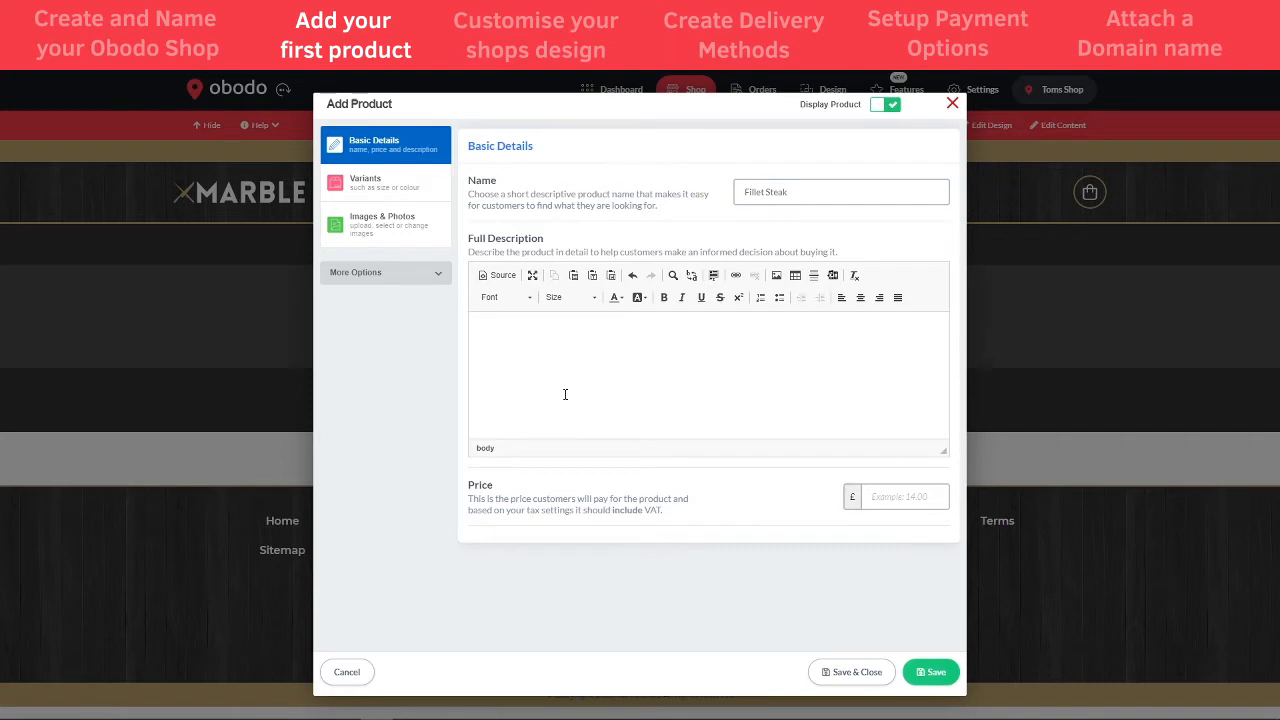
pyautogui.write('This is where your product ')
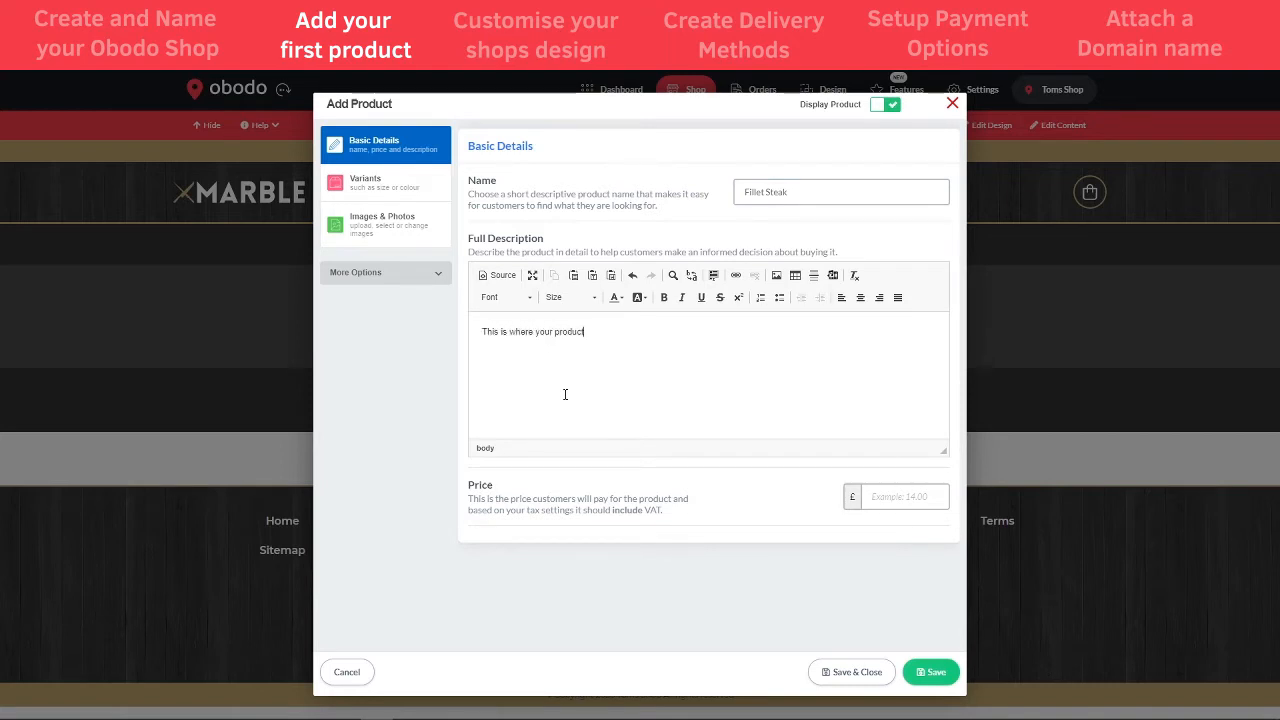
pyautogui.write('w')
pyautogui.write('description would go')
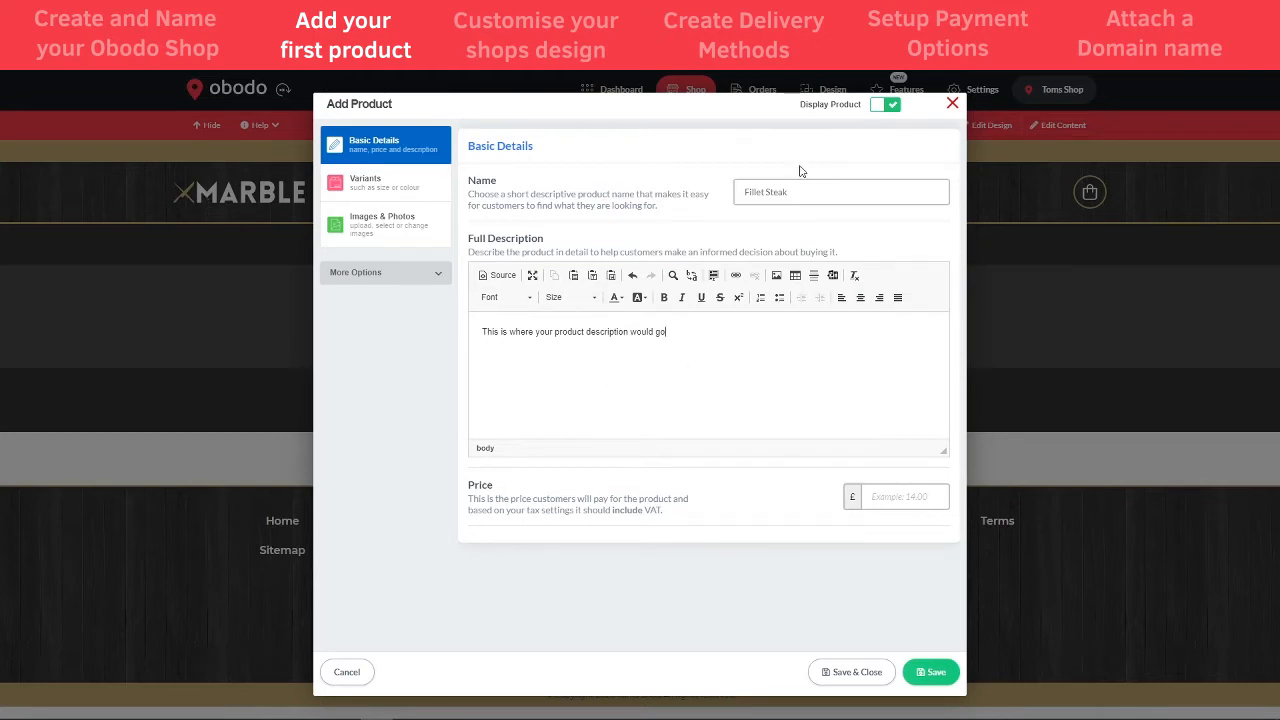
pyautogui.click(813, 193)
pyautogui.click(909, 496)
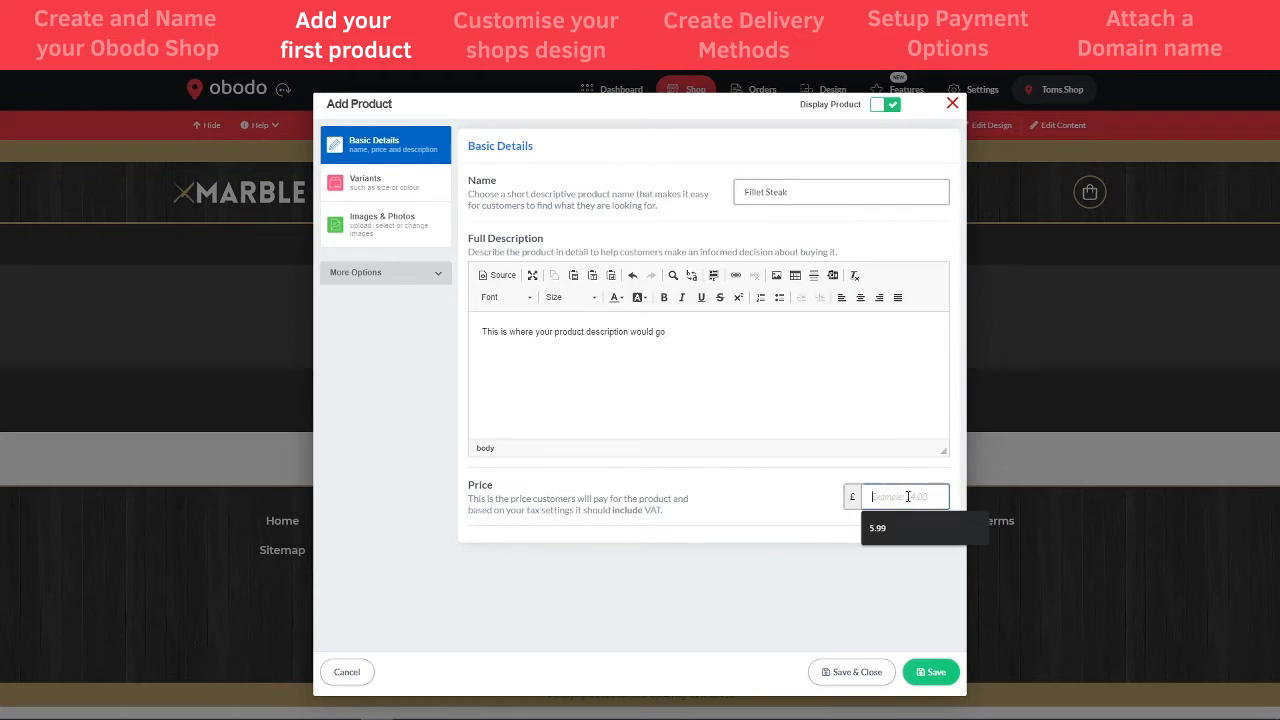
pyautogui.write('1')
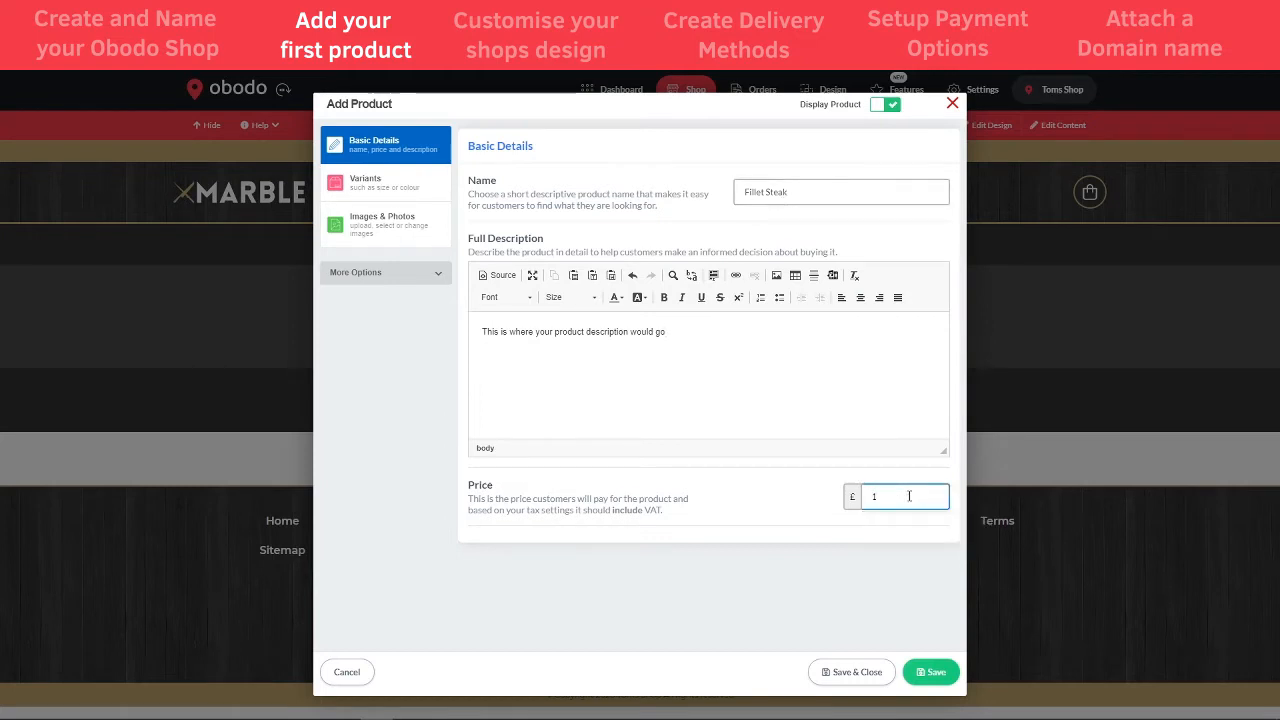
pyautogui.write('0.99')
# - Add a Weight variant to Fillet Steak with 8oz and 10oz choices
pyautogui.click(374, 181)
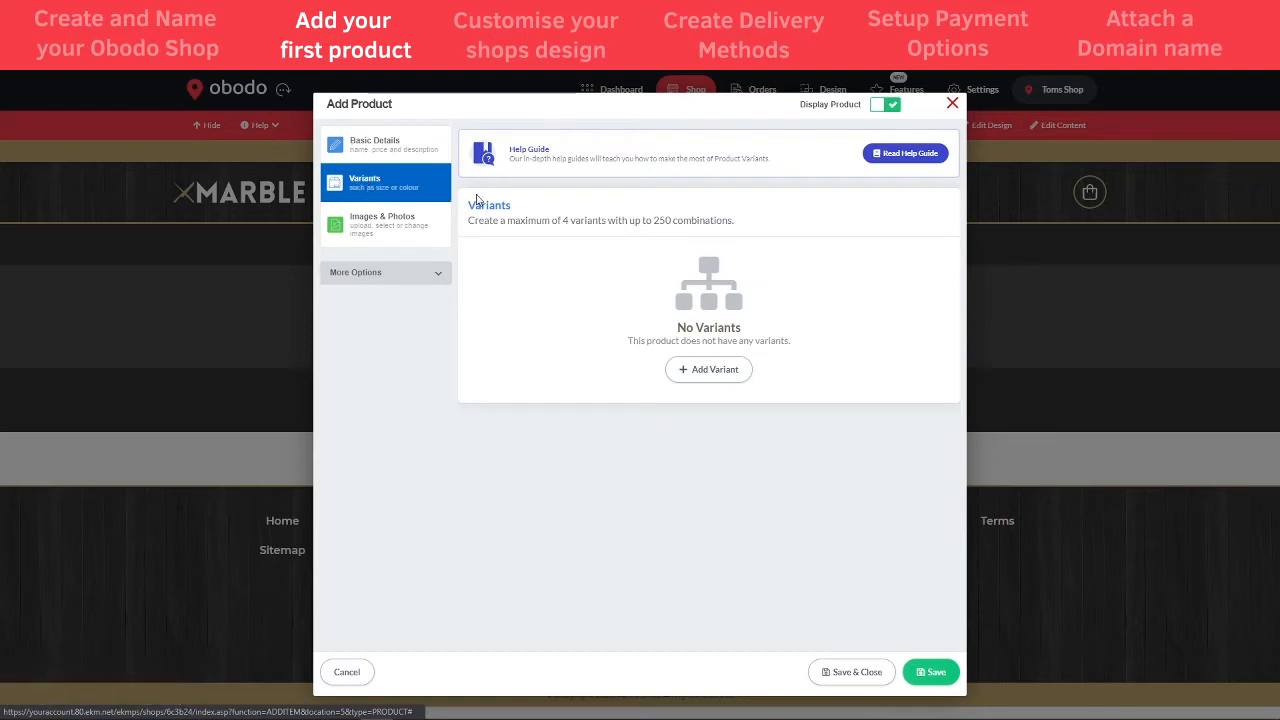
pyautogui.click(700, 370)
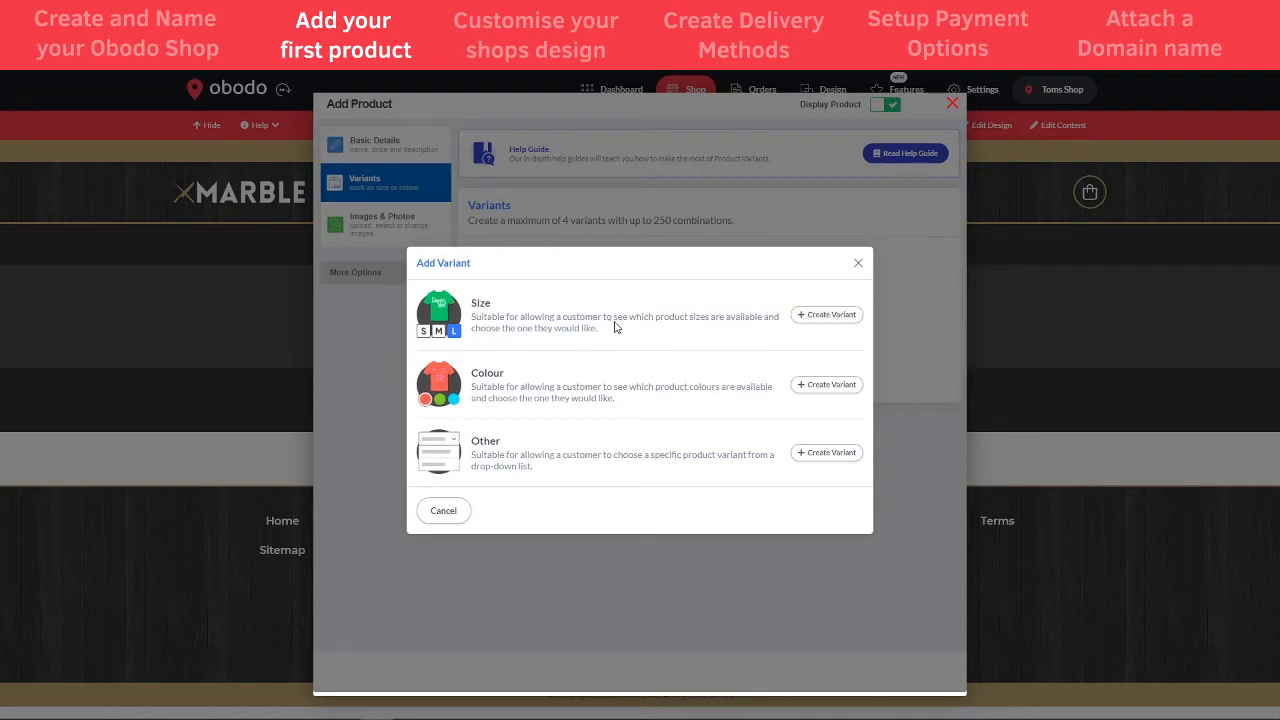
pyautogui.click(826, 317)
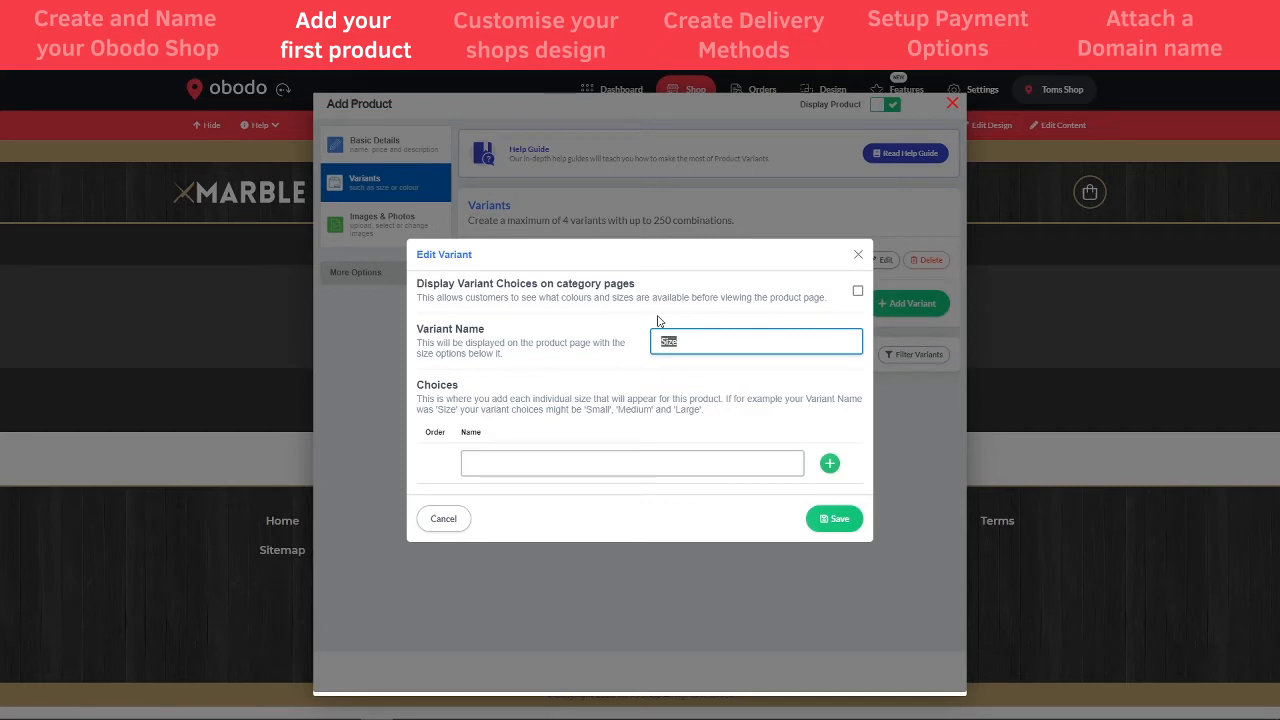
pyautogui.write('Weight')
pyautogui.click(666, 461)
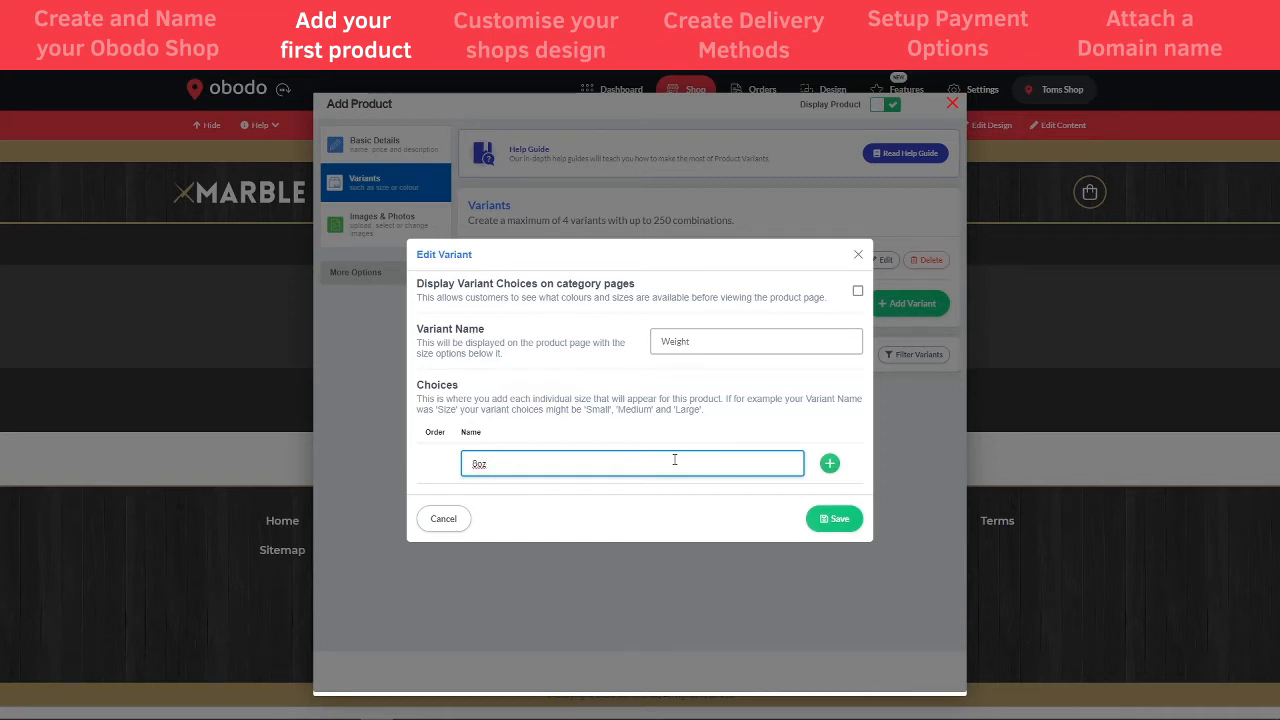
pyautogui.click(828, 465)
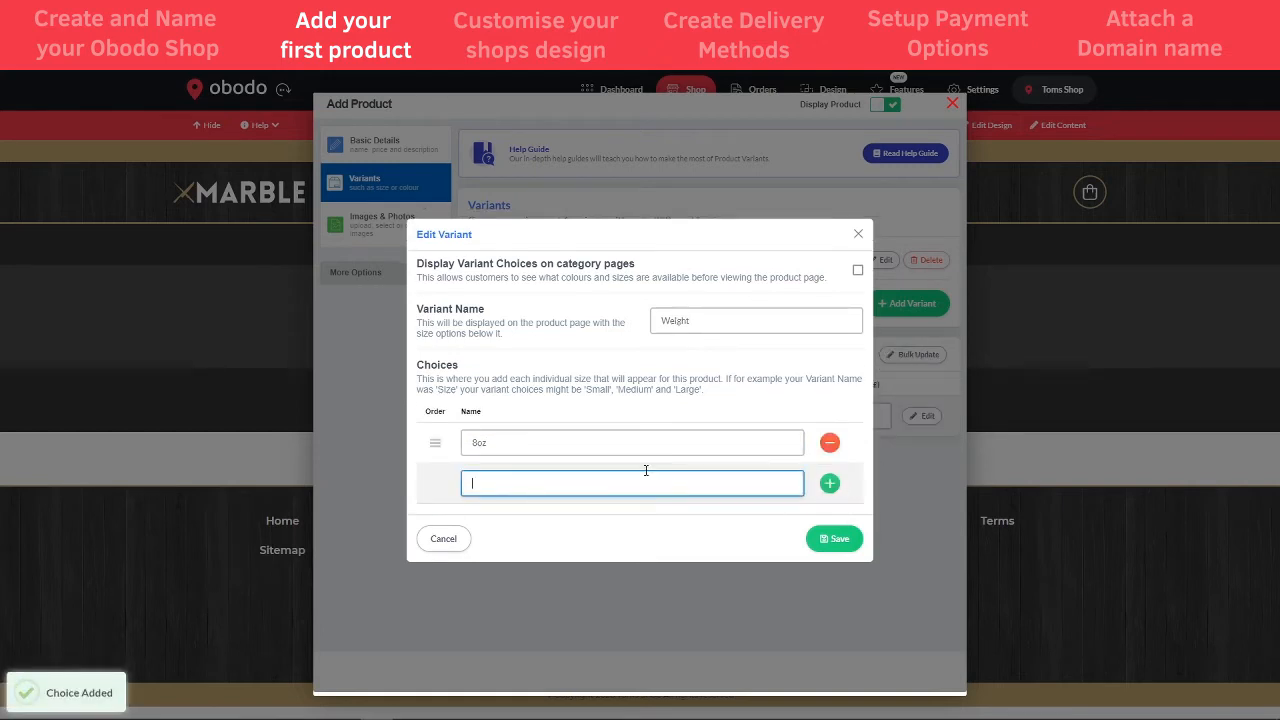
pyautogui.write('1')
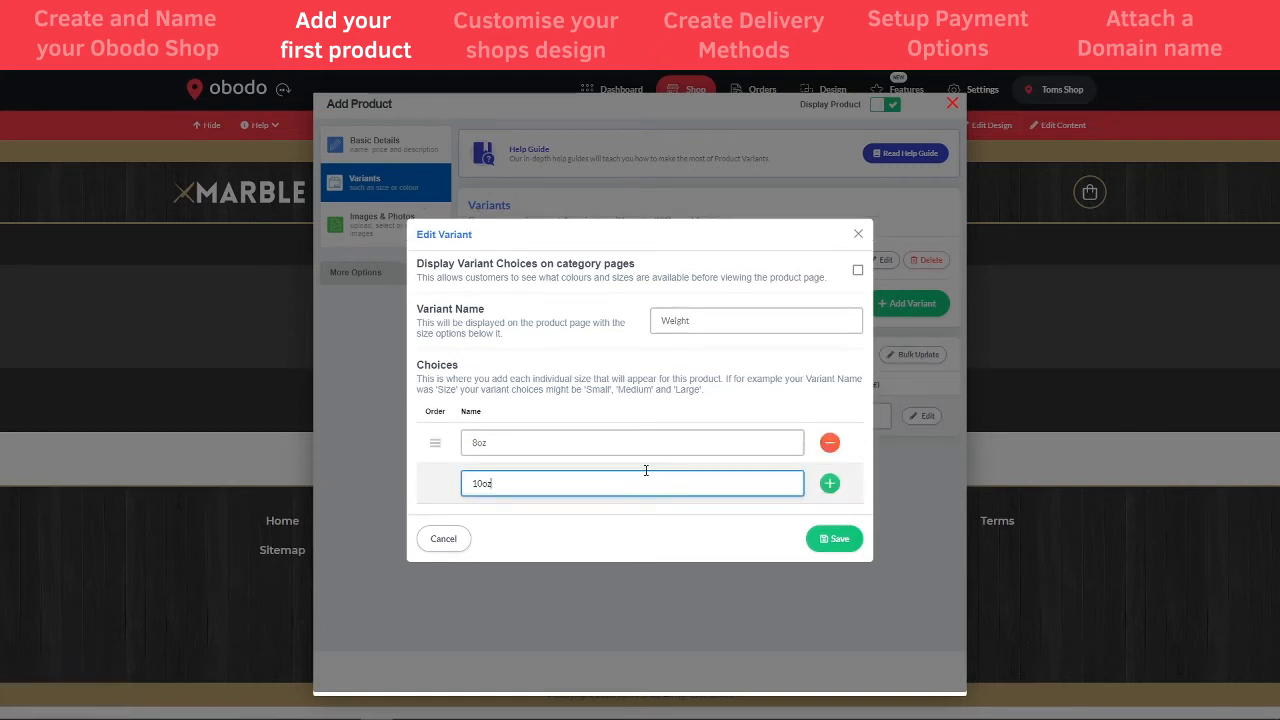
pyautogui.write('0oz')
pyautogui.click(829, 483)
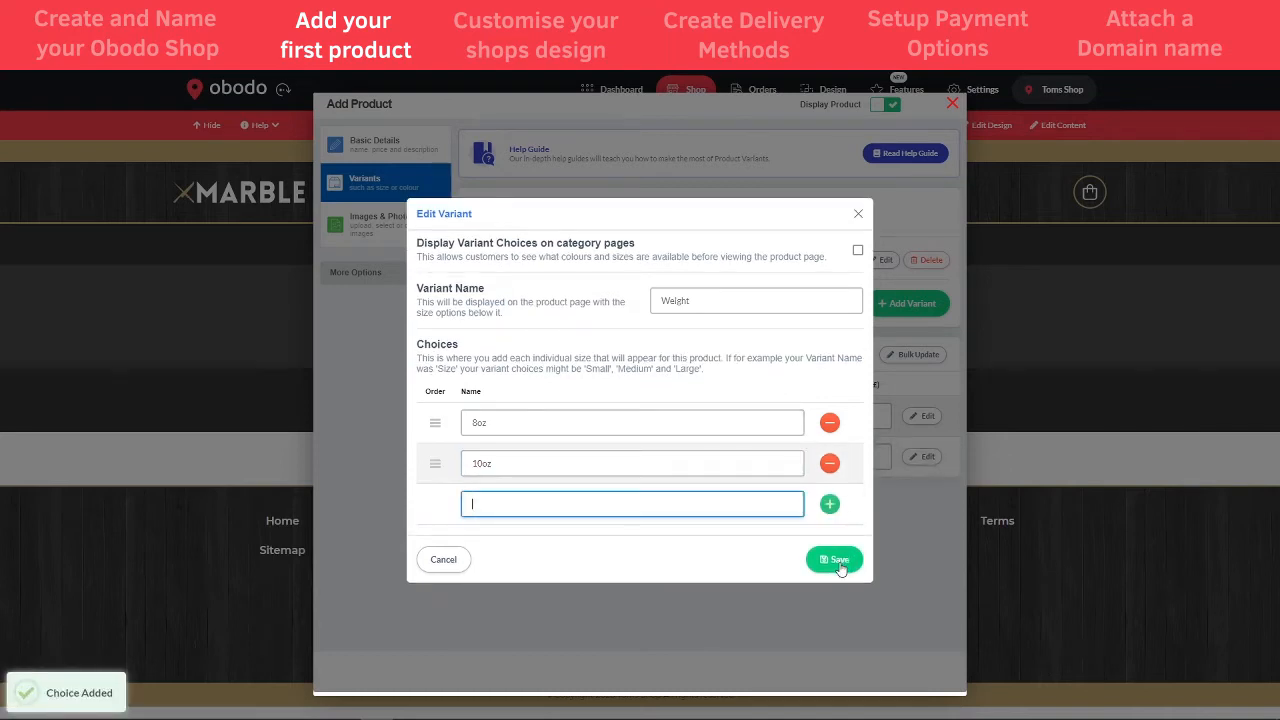
pyautogui.click(836, 562)
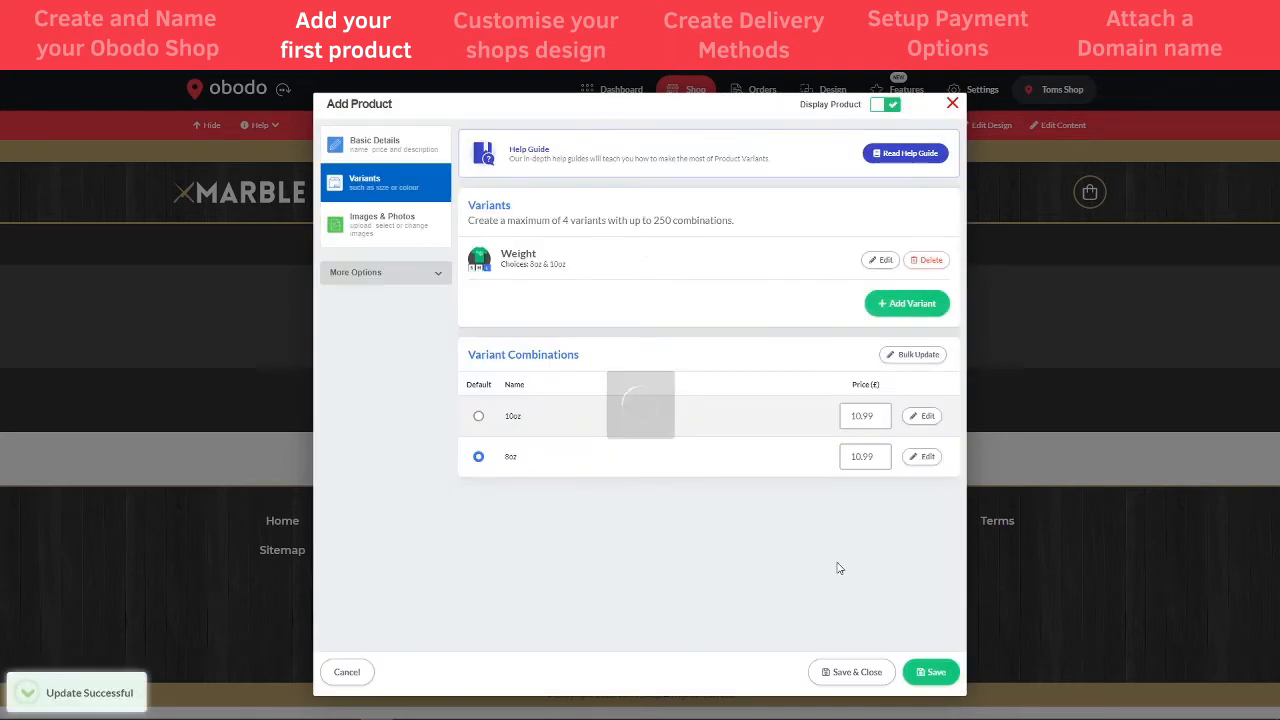
pyautogui.click(386, 230)
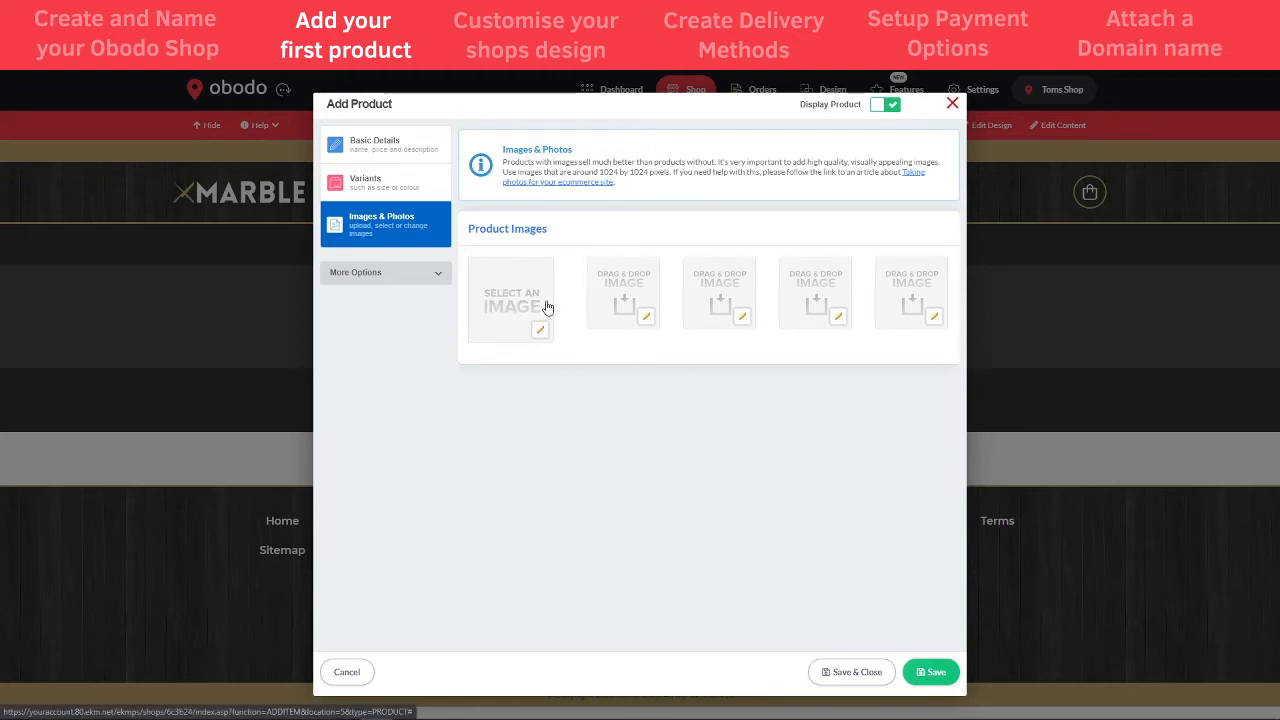
# - Set the existing steak photo as Fillet Steak's main image and save the product
pyautogui.click(541, 338)
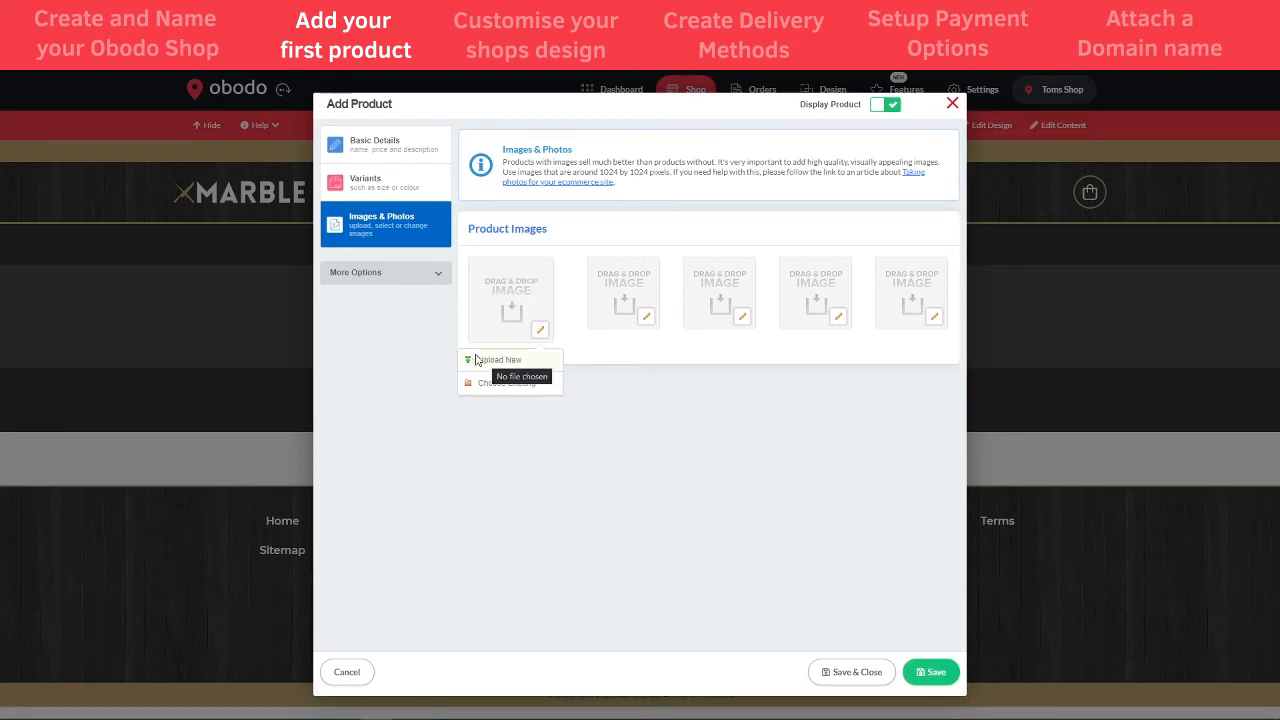
pyautogui.click(500, 383)
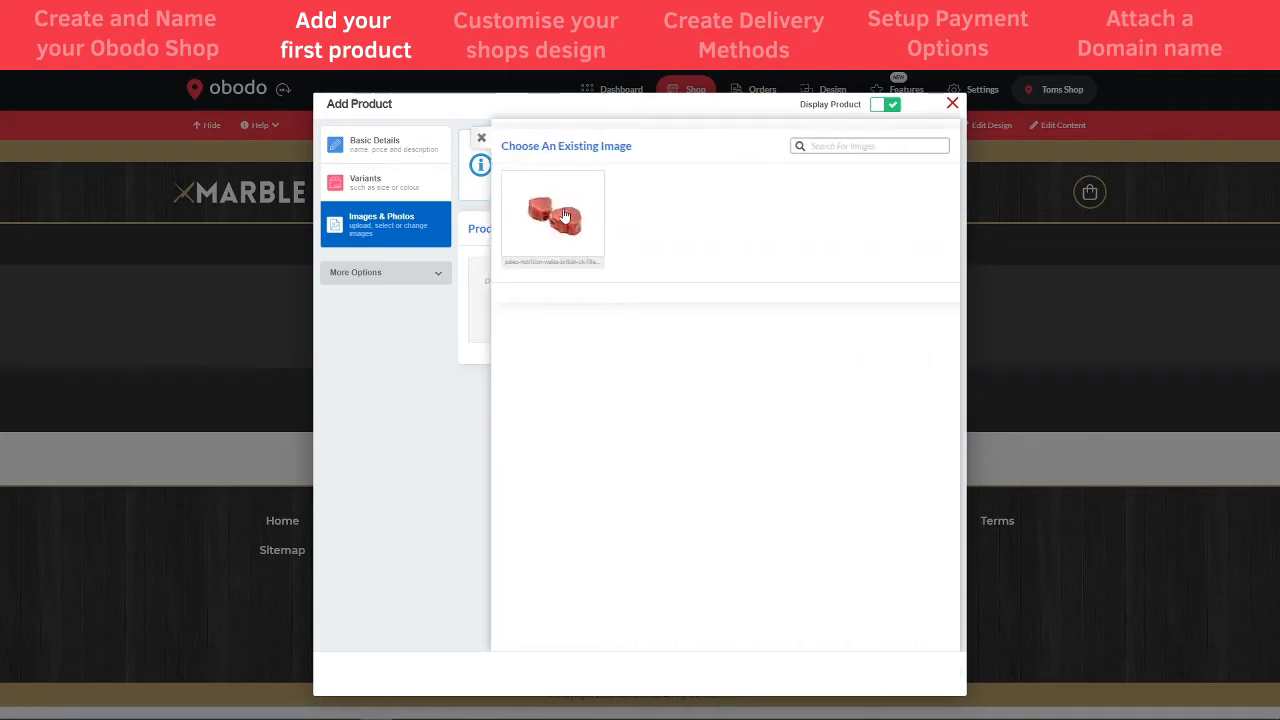
pyautogui.click(564, 216)
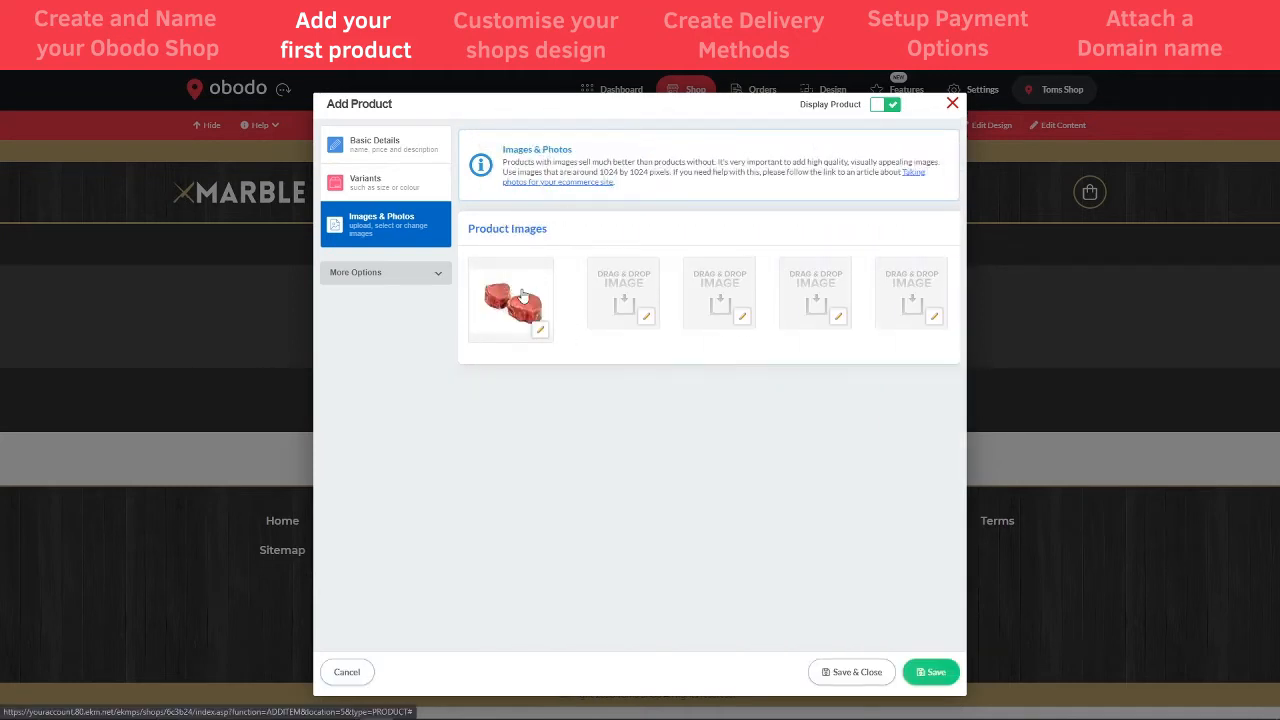
pyautogui.click(438, 274)
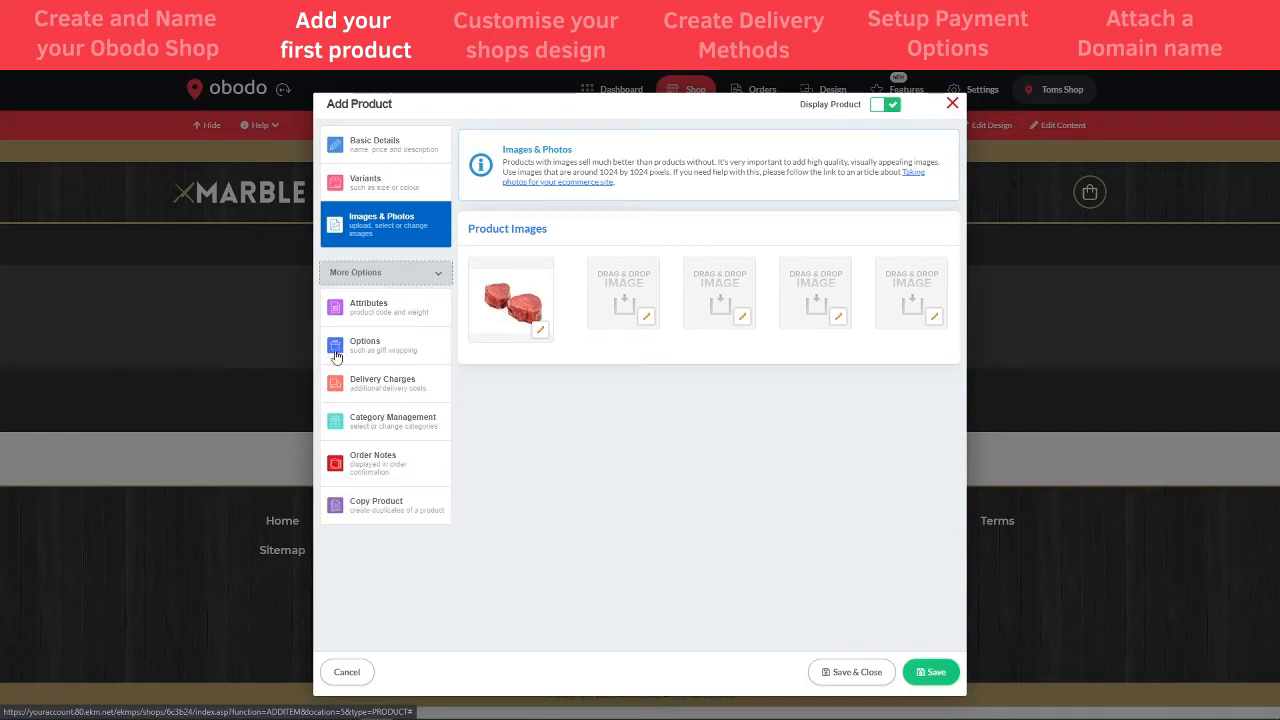
pyautogui.click(400, 278)
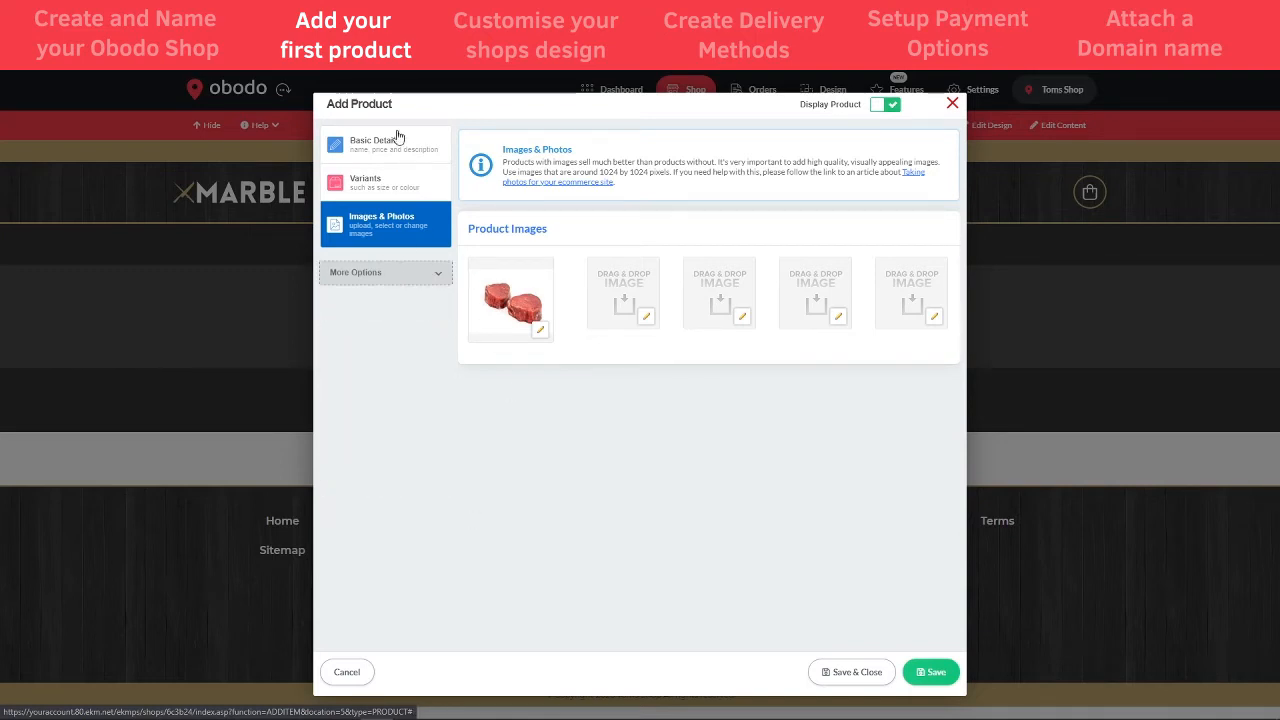
pyautogui.click(862, 672)
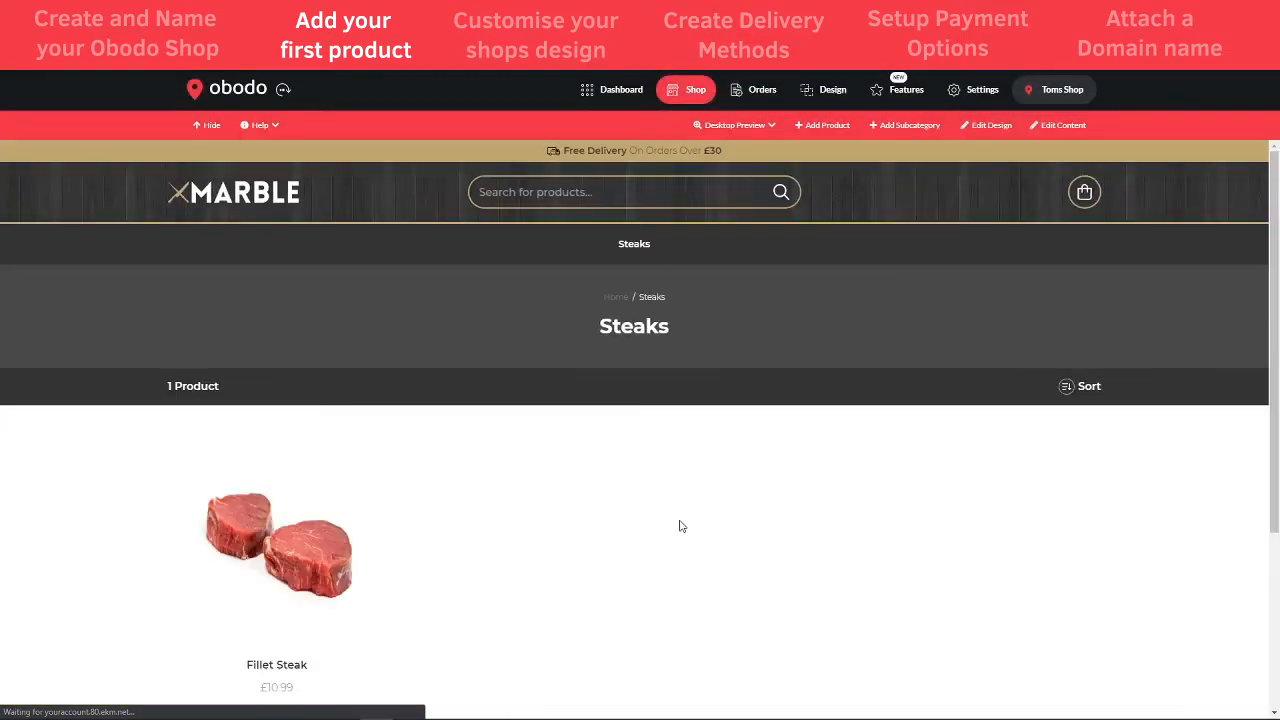
# - Add ten 10oz Fillet Steaks to the cart from the Fillet Steak product page
pyautogui.scroll(-2, 680, 526)
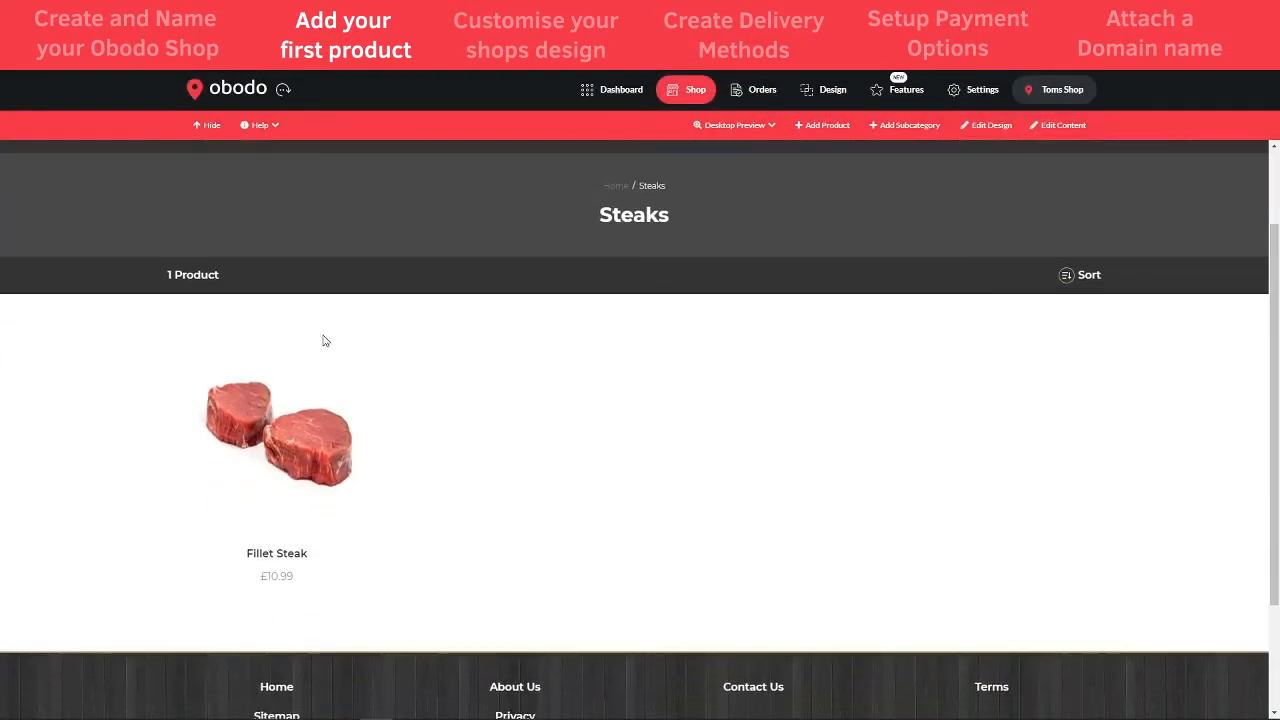
pyautogui.click(293, 446)
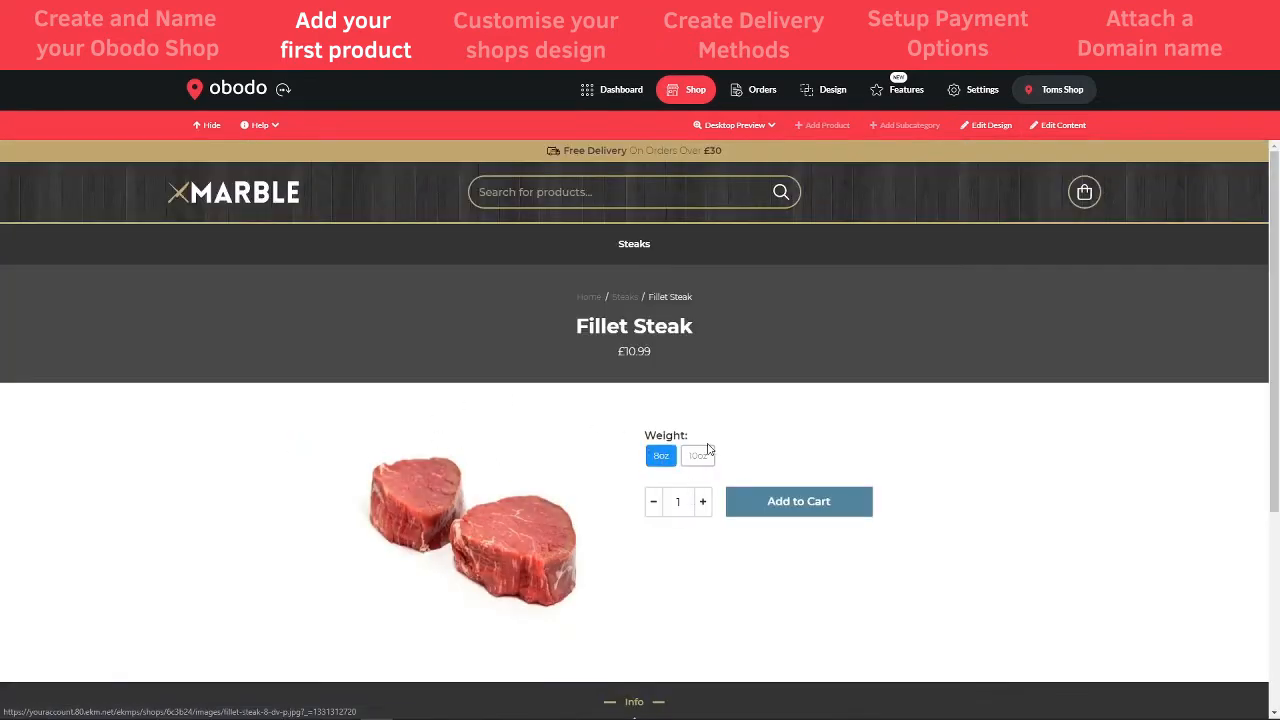
pyautogui.click(701, 456)
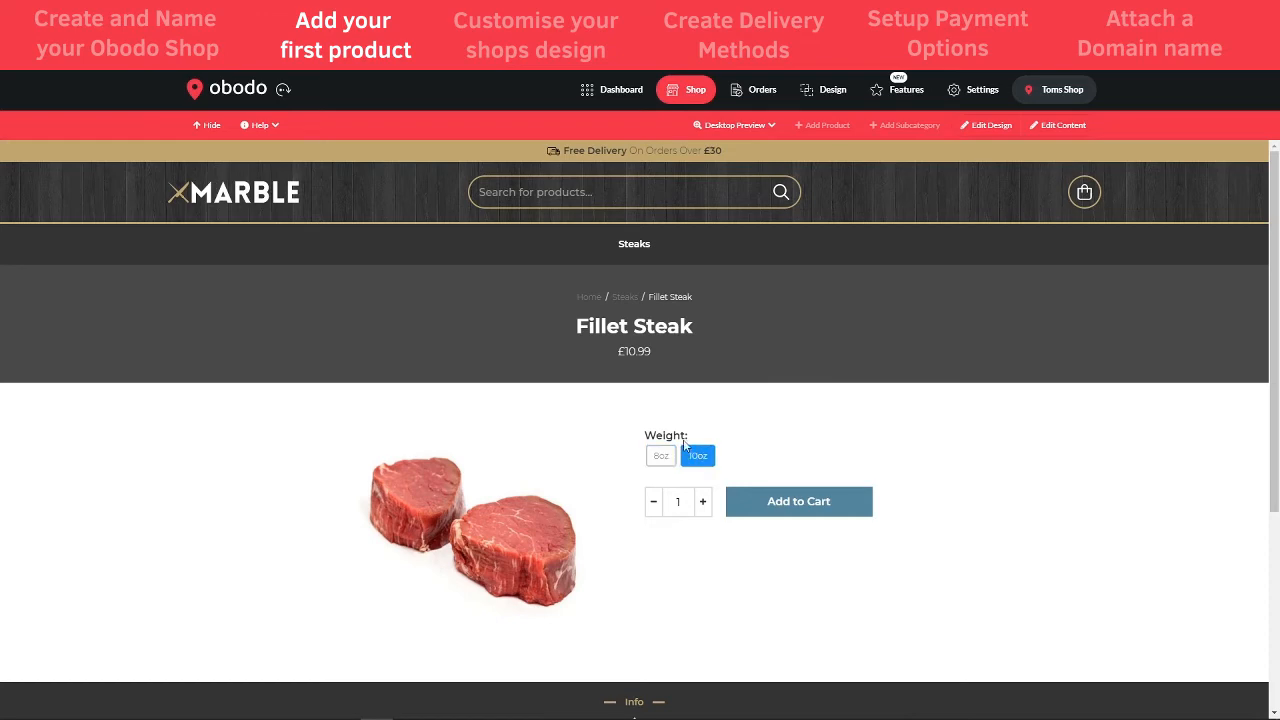
pyautogui.scroll(-1, 776, 462)
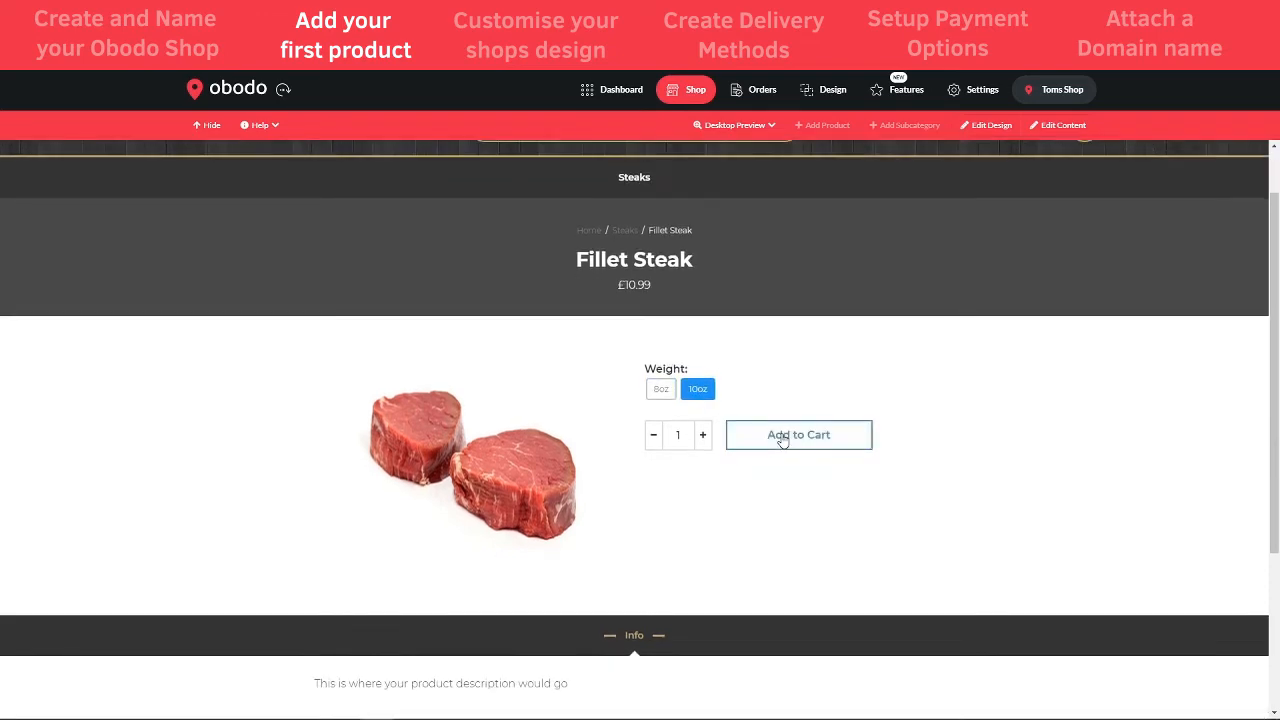
pyautogui.click(704, 436)
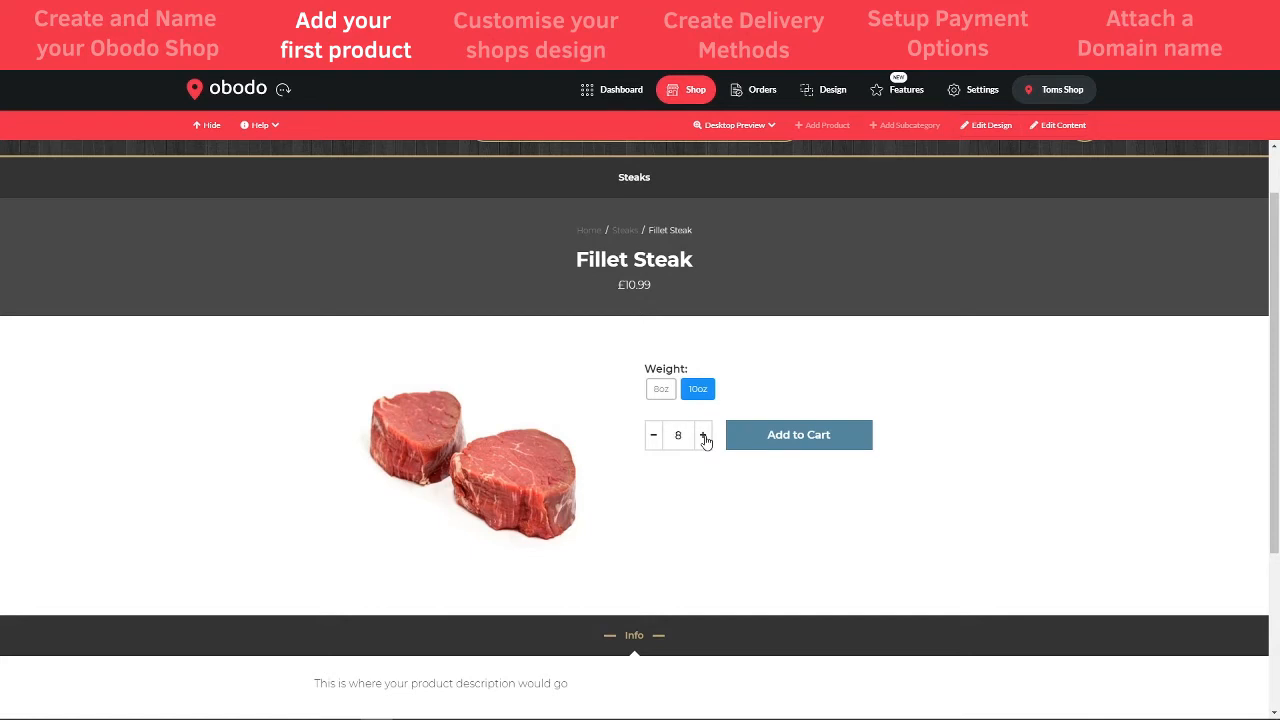
pyautogui.click(705, 437)
pyautogui.click(762, 435)
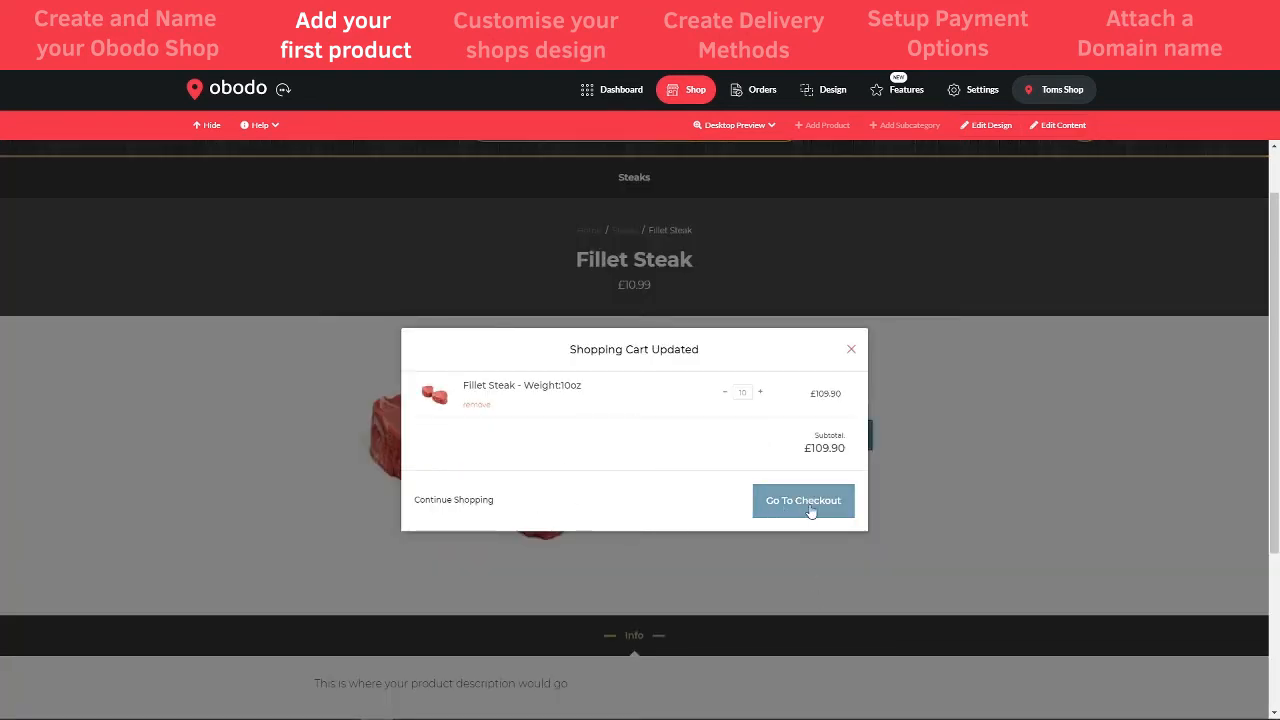
# - Dismiss the cart confirmation and look over the Fillet Steak product page
pyautogui.click(445, 507)
pyautogui.scroll(-1, 606, 514)
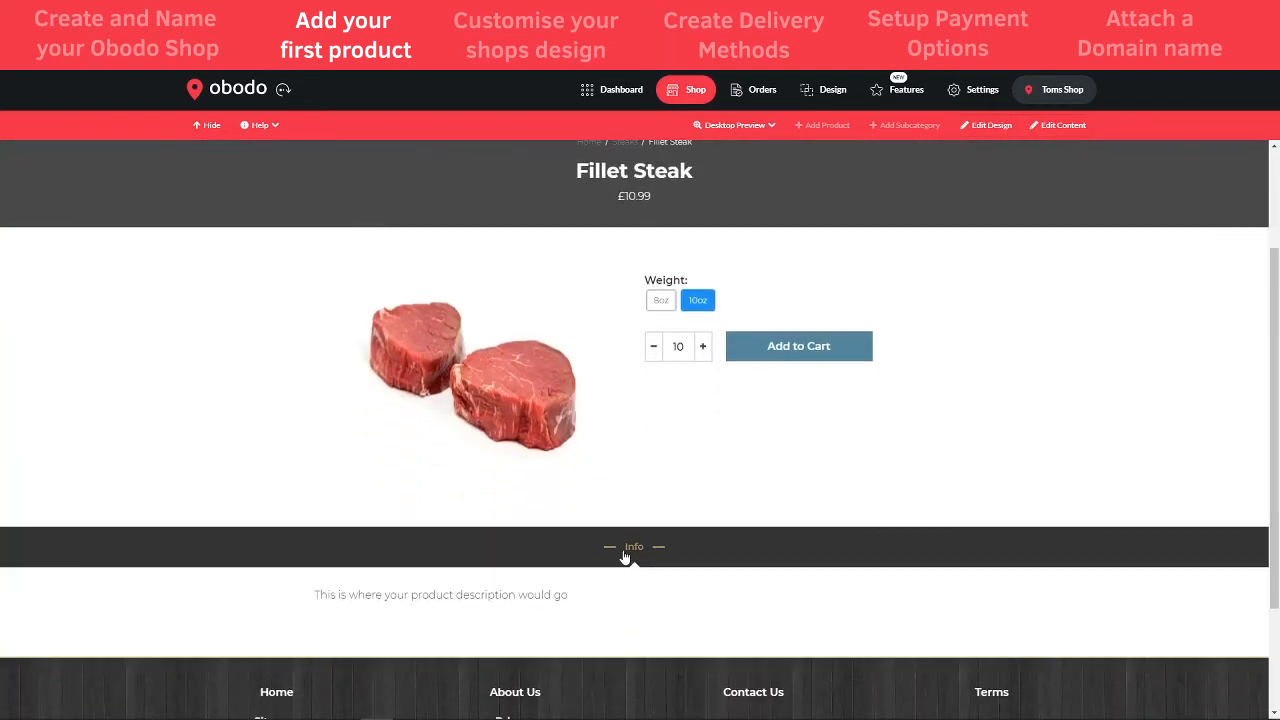
pyautogui.scroll(1, 510, 500)
pyautogui.moveTo(314, 617); pyautogui.dragTo(597, 623)
pyautogui.click(600, 624)
pyautogui.scroll(1, 742, 597)
pyautogui.scroll(1, 742, 597)
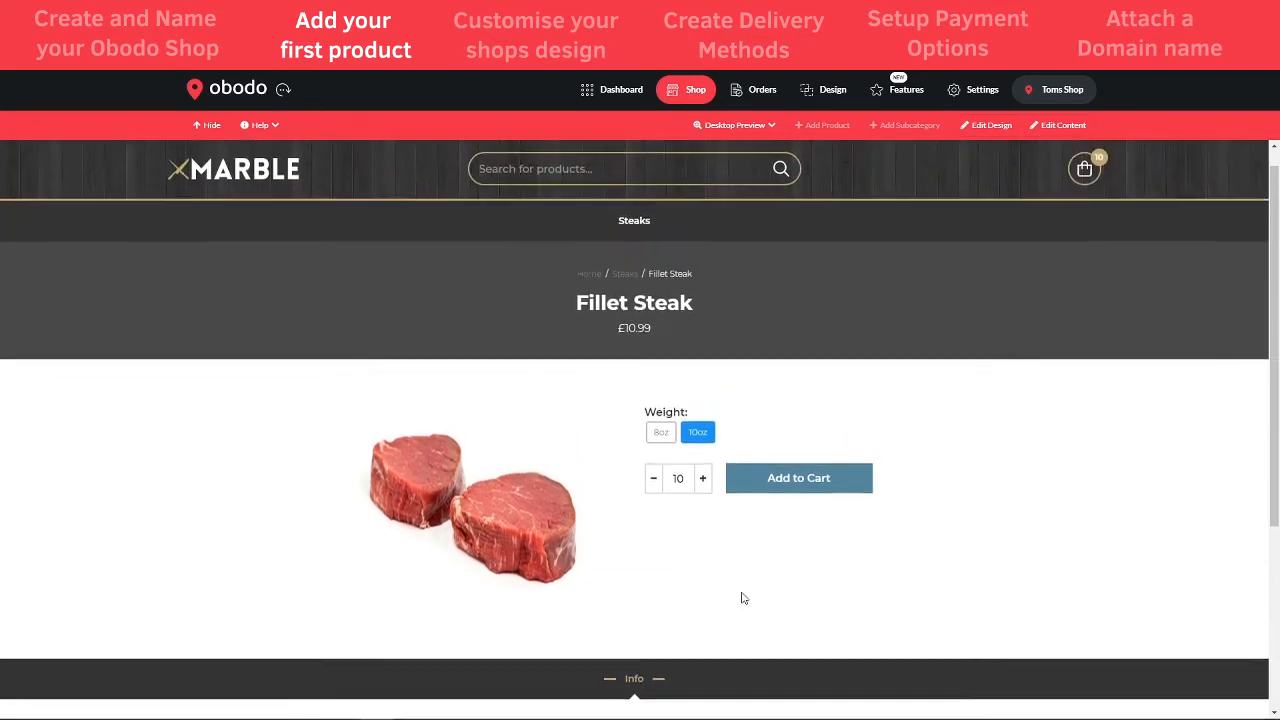
pyautogui.scroll(-1, 681, 527)
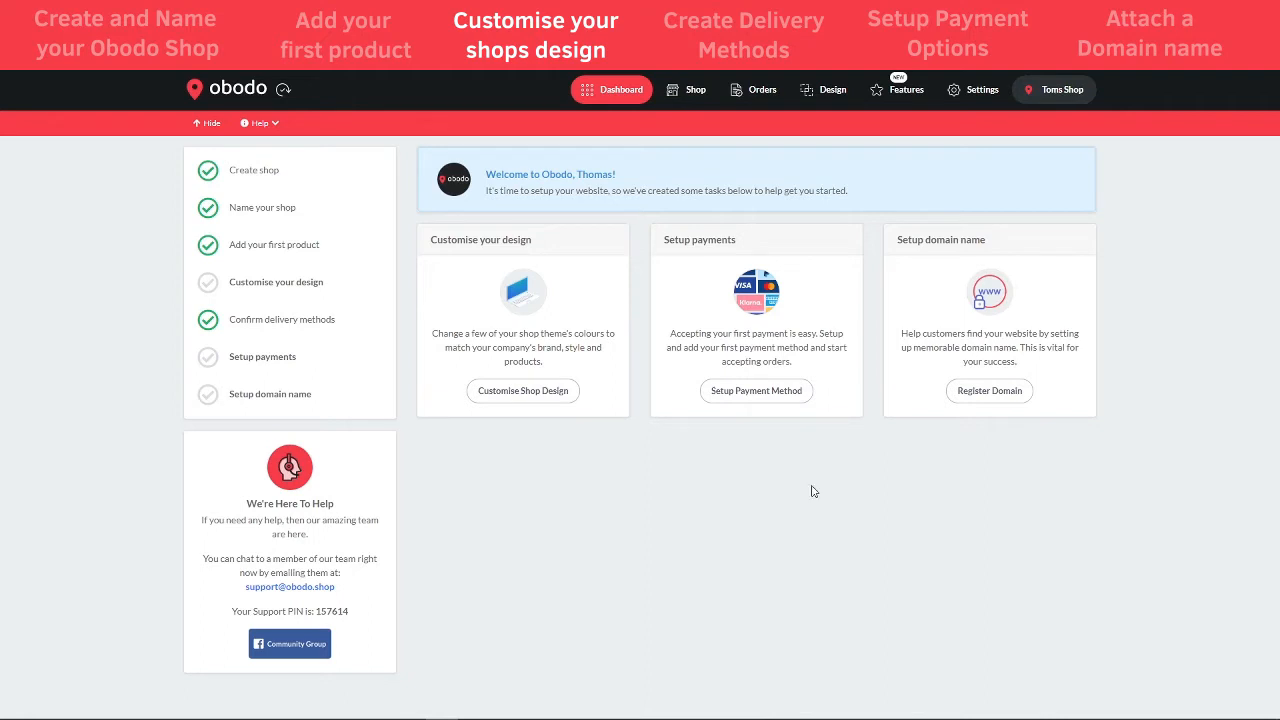
# - On the Shop page with Edit Design on, choose LOGO from the Edit Logo dropdown
pyautogui.click(693, 90)
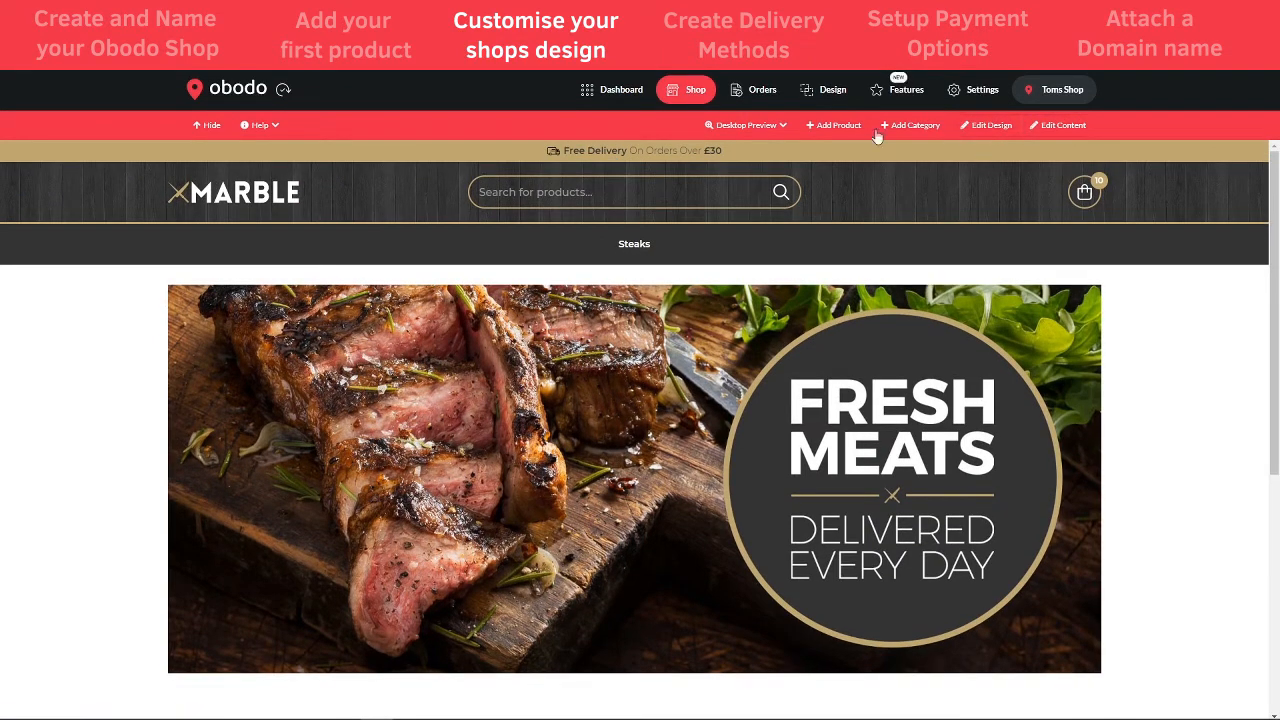
pyautogui.click(987, 128)
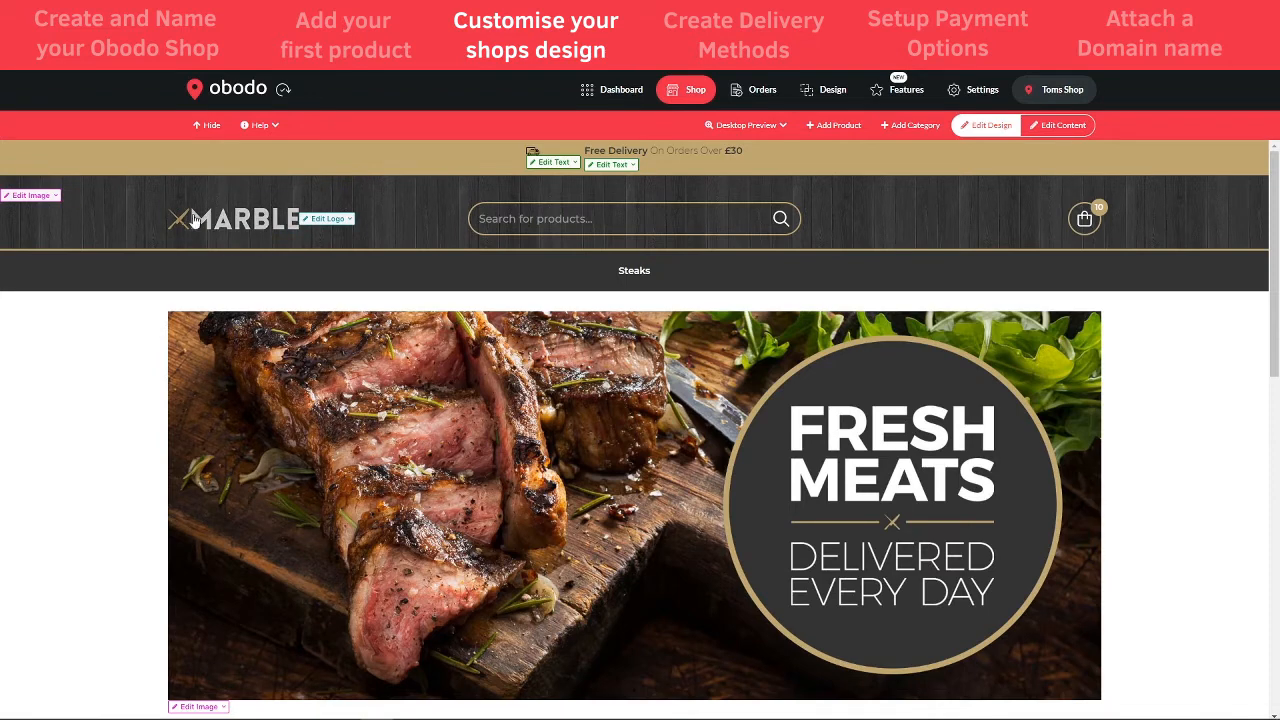
pyautogui.click(342, 222)
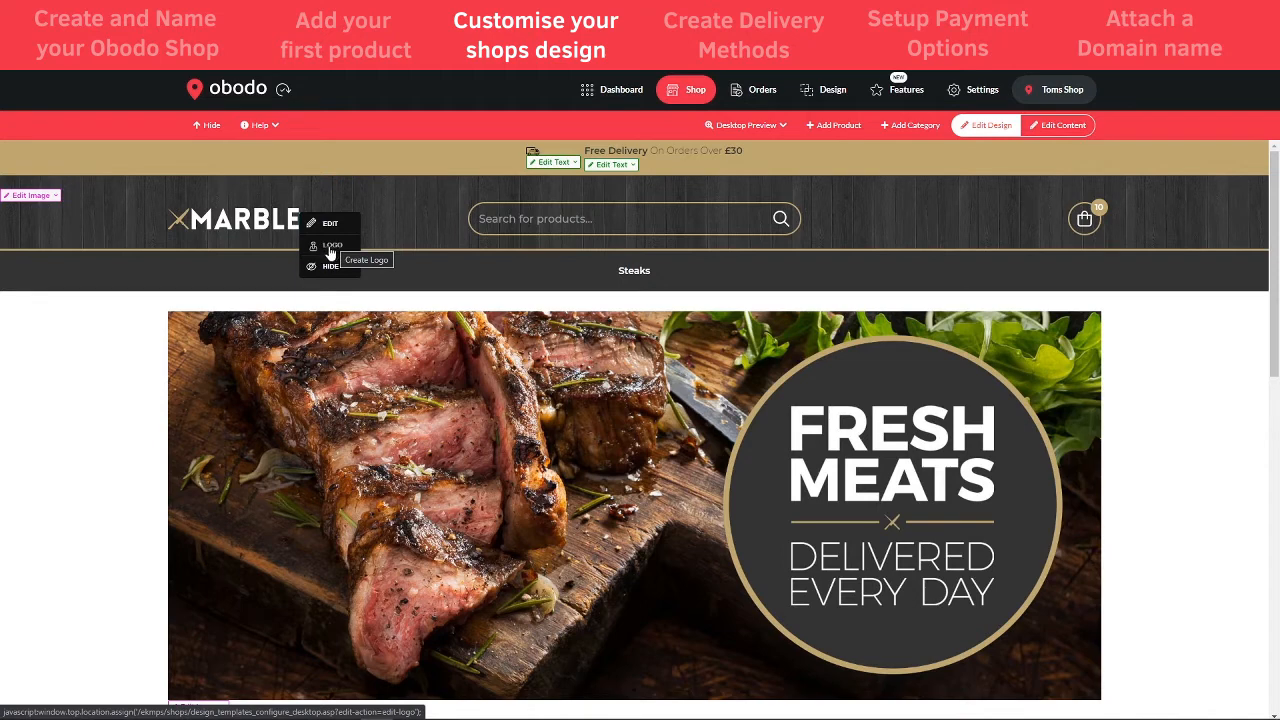
pyautogui.click(333, 246)
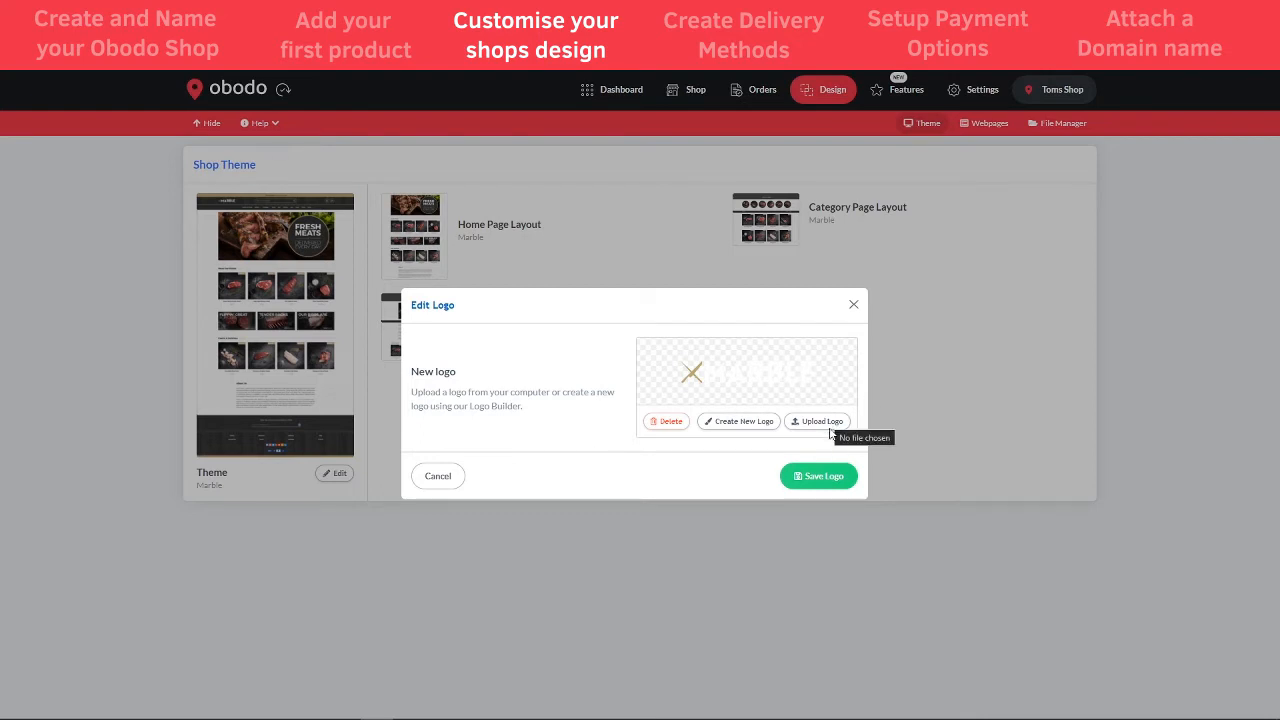
# - Start a new logo with name Beeken's and slogan Butcher
pyautogui.click(733, 420)
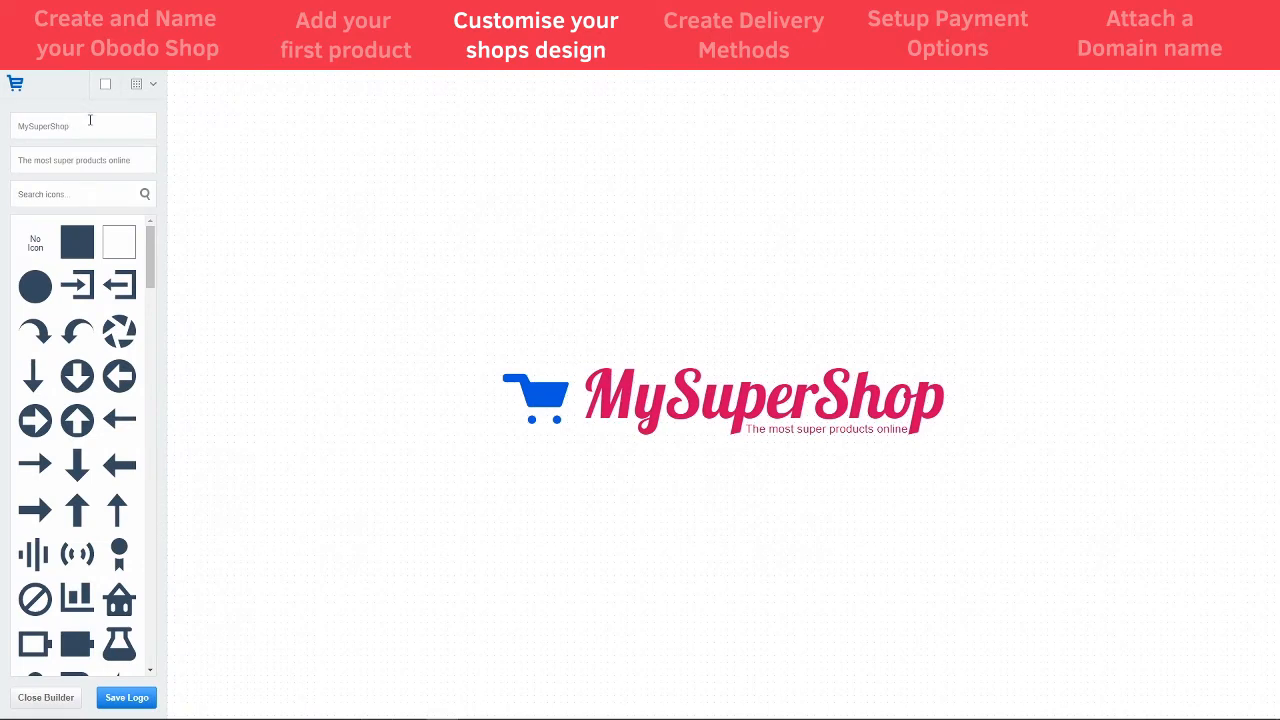
pyautogui.moveTo(80, 124); pyautogui.dragTo(10, 141)
pyautogui.write("Beeken'")
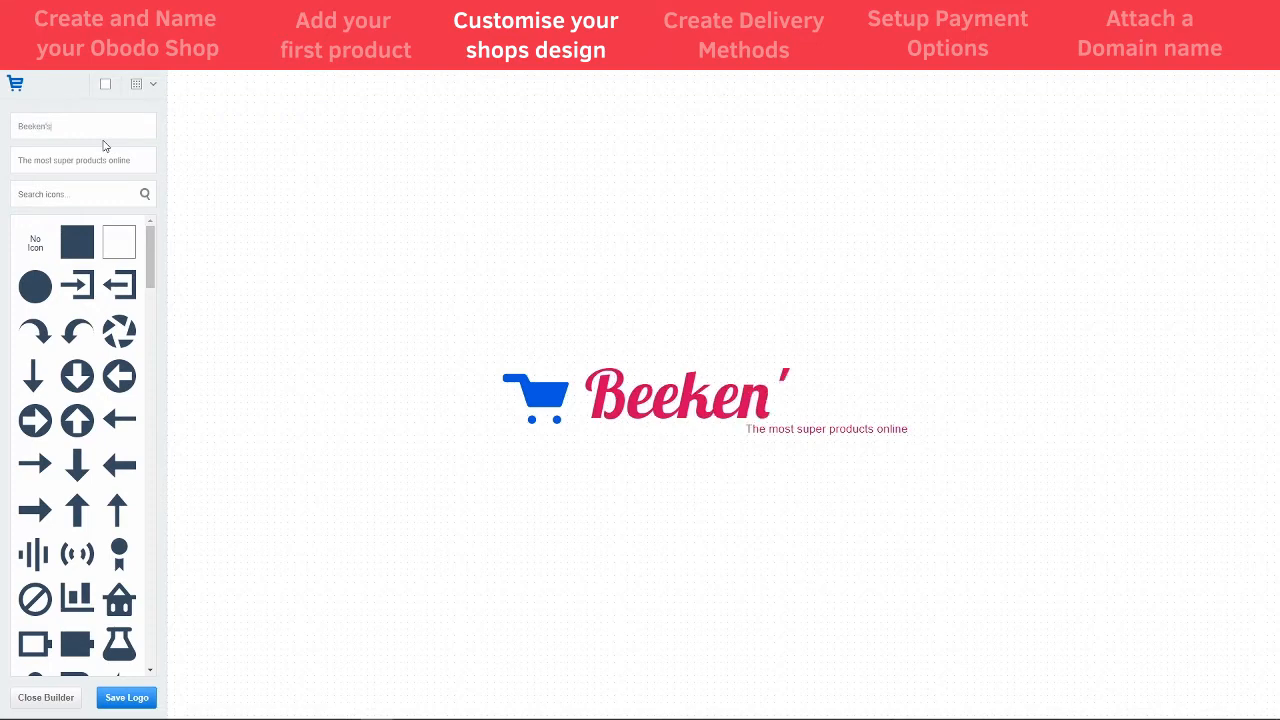
pyautogui.write('s')
pyautogui.press('Tab')
pyautogui.write('Butcher')
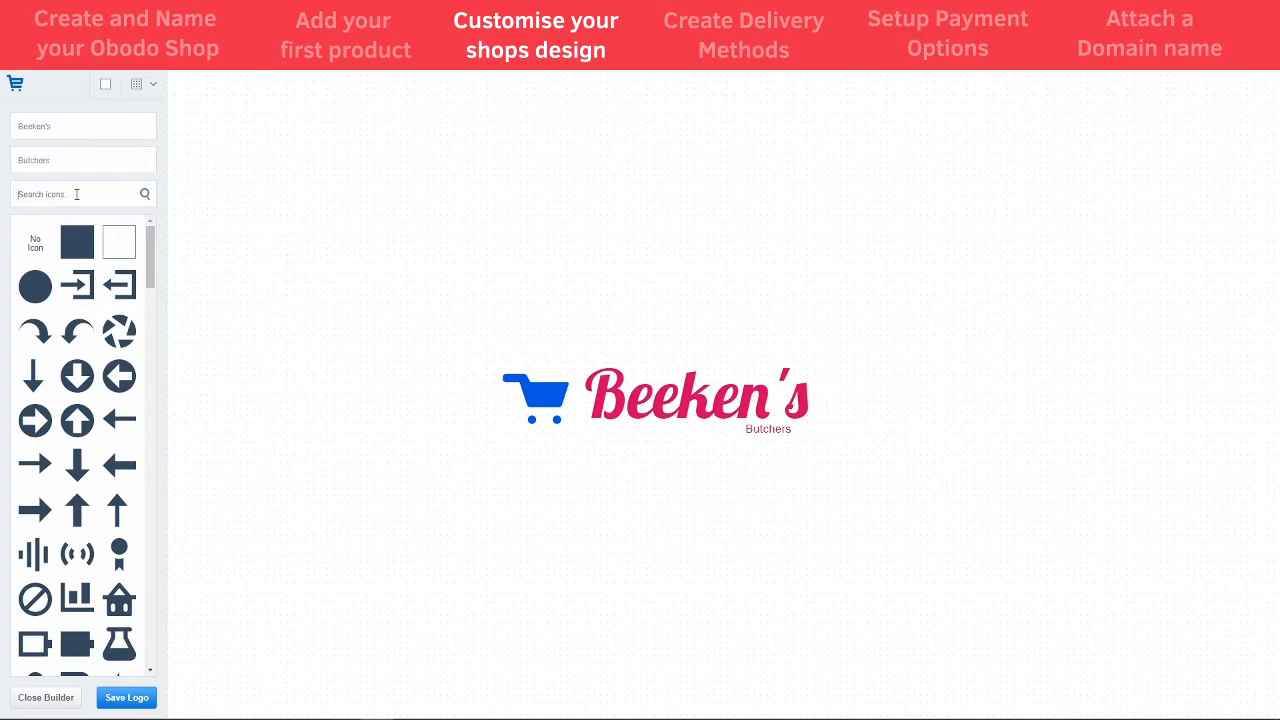
# - Search the icon library for 'mea', add the cow icon and enlarge it
pyautogui.click(76, 194)
pyautogui.write('meat')
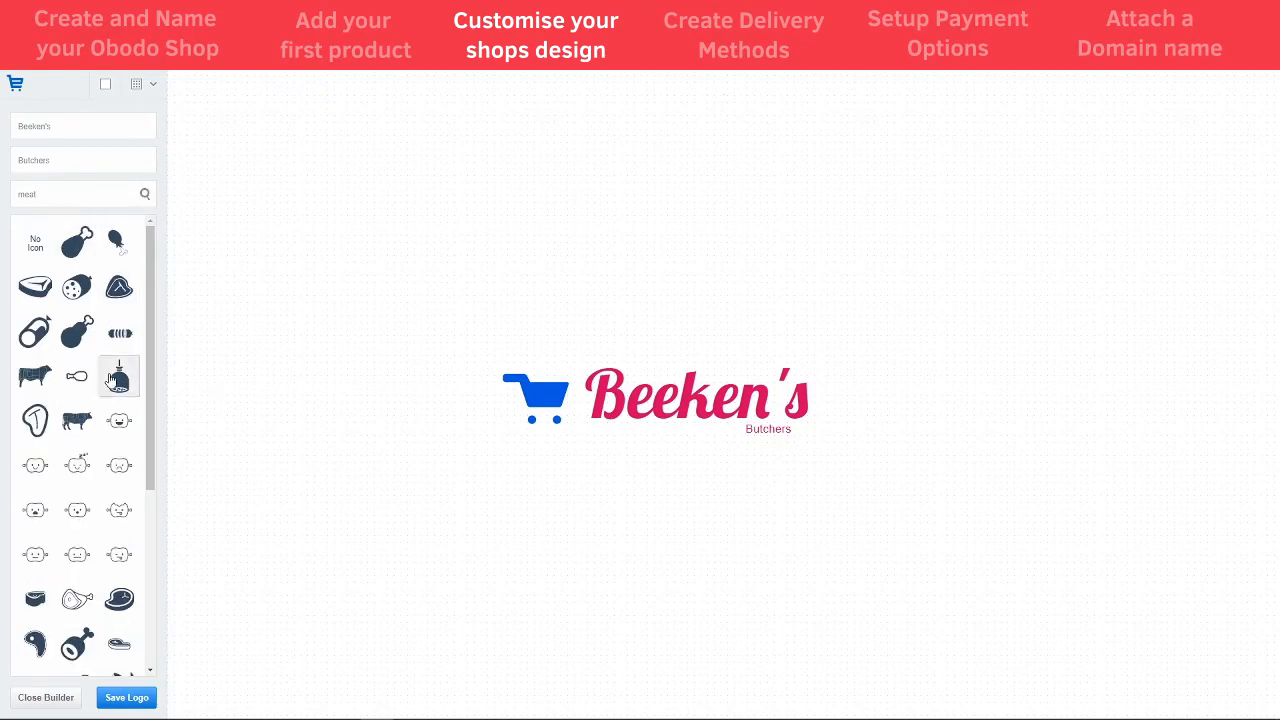
pyautogui.scroll(-1, 86, 534)
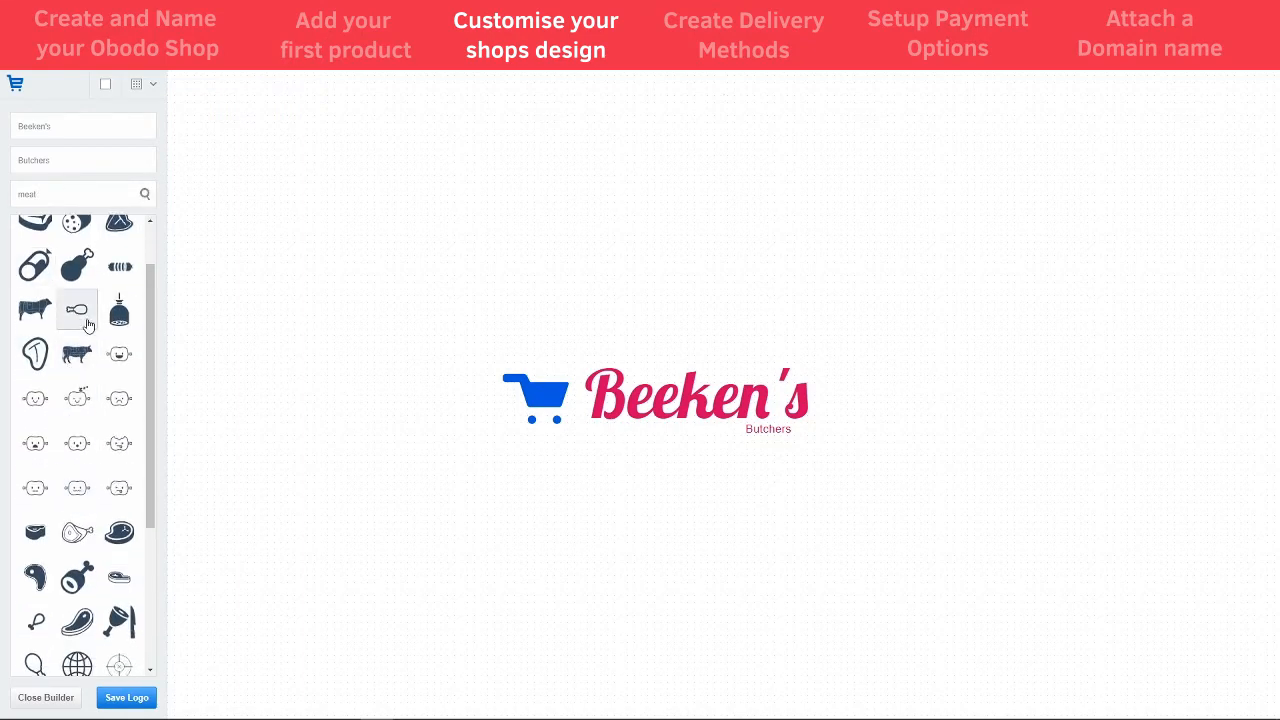
pyautogui.click(77, 353)
pyautogui.click(533, 402)
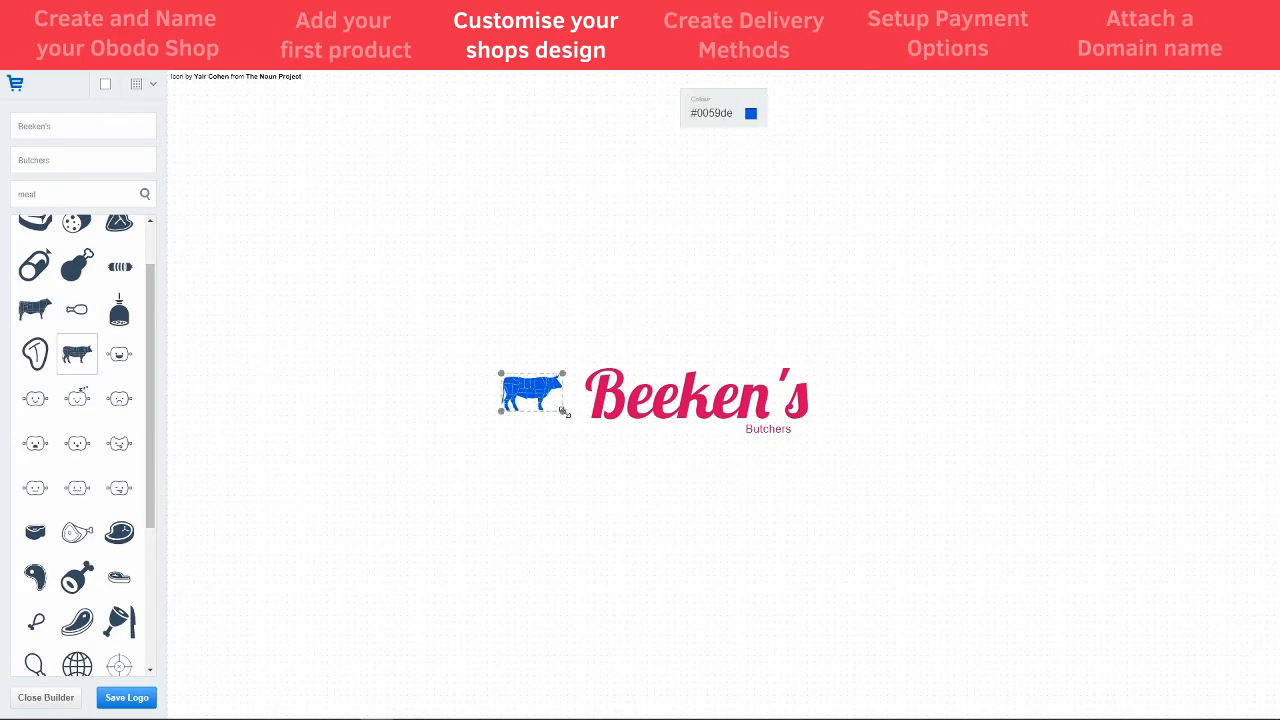
pyautogui.moveTo(564, 410); pyautogui.dragTo(584, 428)
# - Select the Beeken's text, Butchers slogan and cow icon in turn to check fonts and colours
pyautogui.click(666, 400)
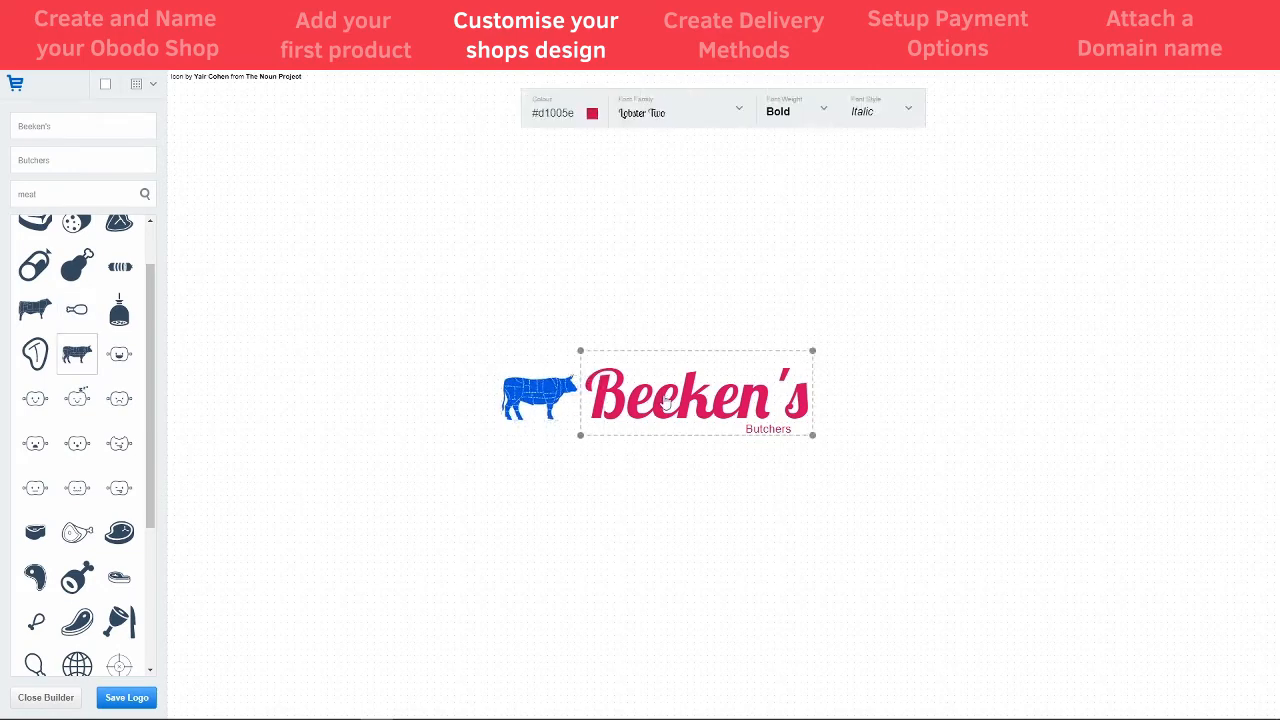
pyautogui.click(768, 430)
pyautogui.click(541, 398)
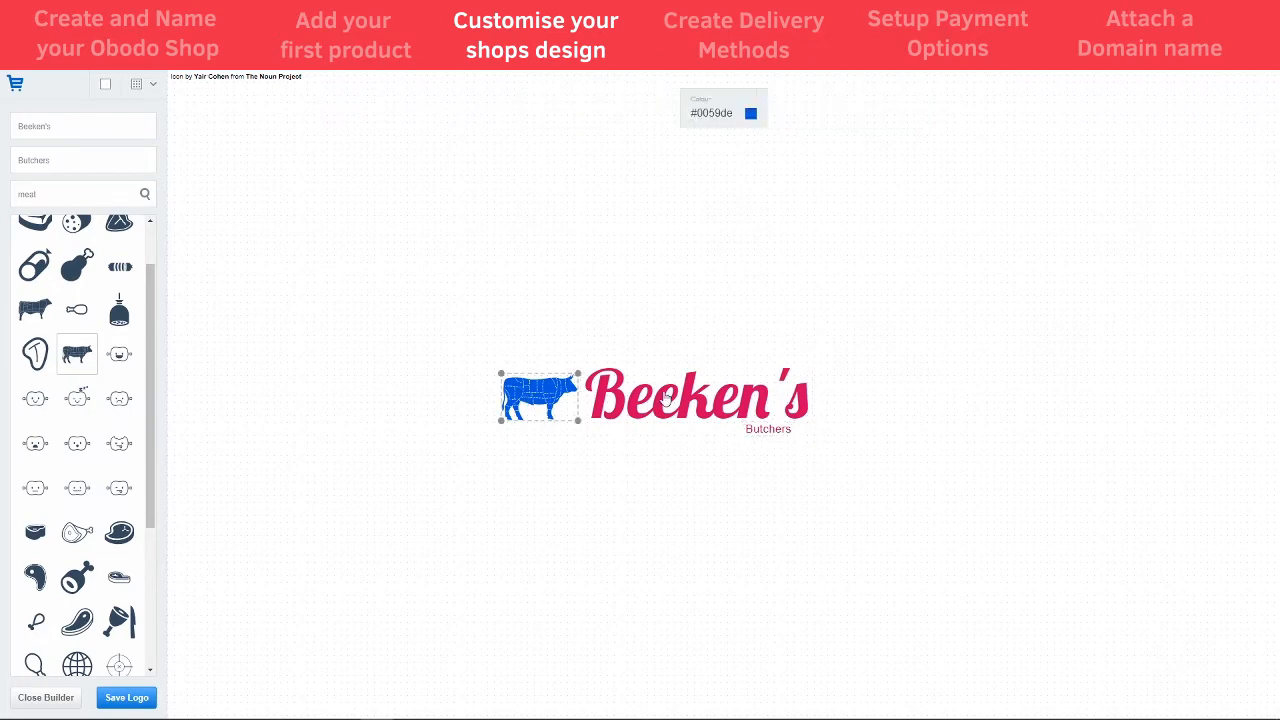
pyautogui.click(668, 399)
pyautogui.click(772, 434)
pyautogui.click(714, 410)
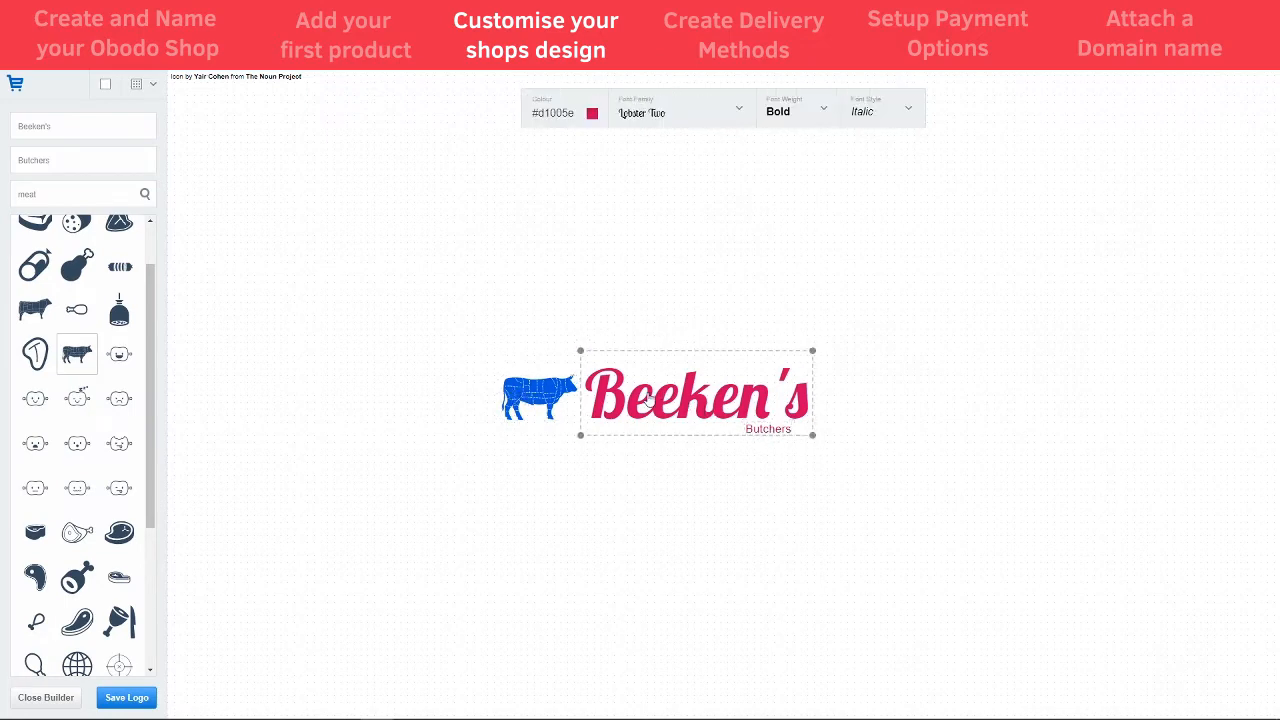
pyautogui.click(517, 396)
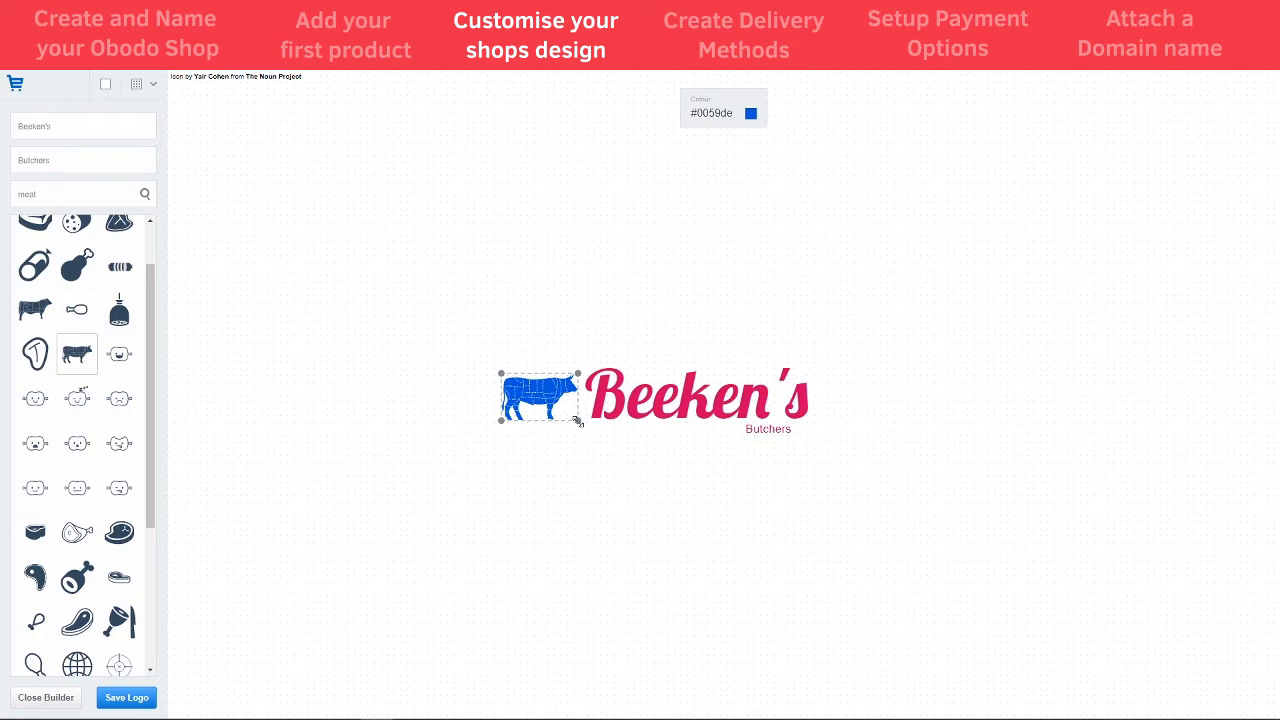
# - Enlarge the cow beside Beeken's and move Butchers beneath them
pyautogui.moveTo(578, 421); pyautogui.dragTo(626, 450)
pyautogui.moveTo(548, 417); pyautogui.dragTo(510, 400)
pyautogui.click(677, 404)
pyautogui.moveTo(677, 404); pyautogui.dragTo(687, 404)
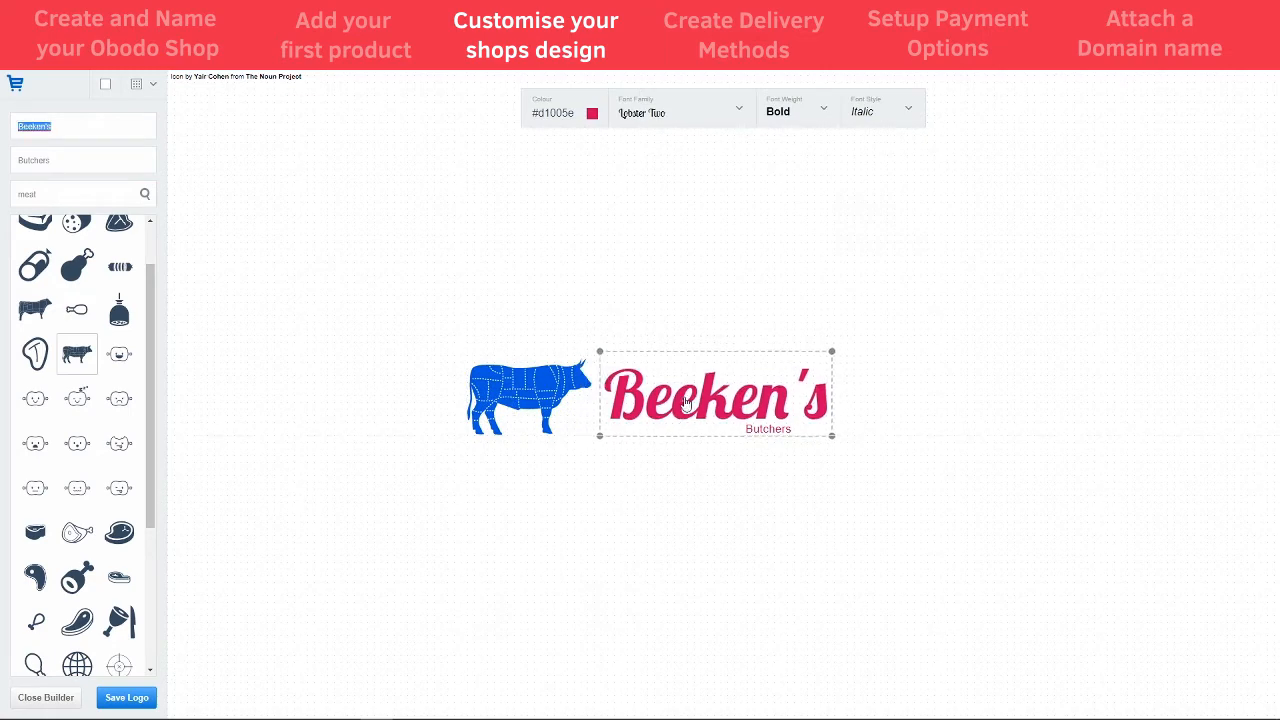
pyautogui.click(770, 431)
pyautogui.moveTo(770, 433); pyautogui.dragTo(670, 455)
# - Set Beeken's font to Arial with Regular upright style
pyautogui.click(646, 404)
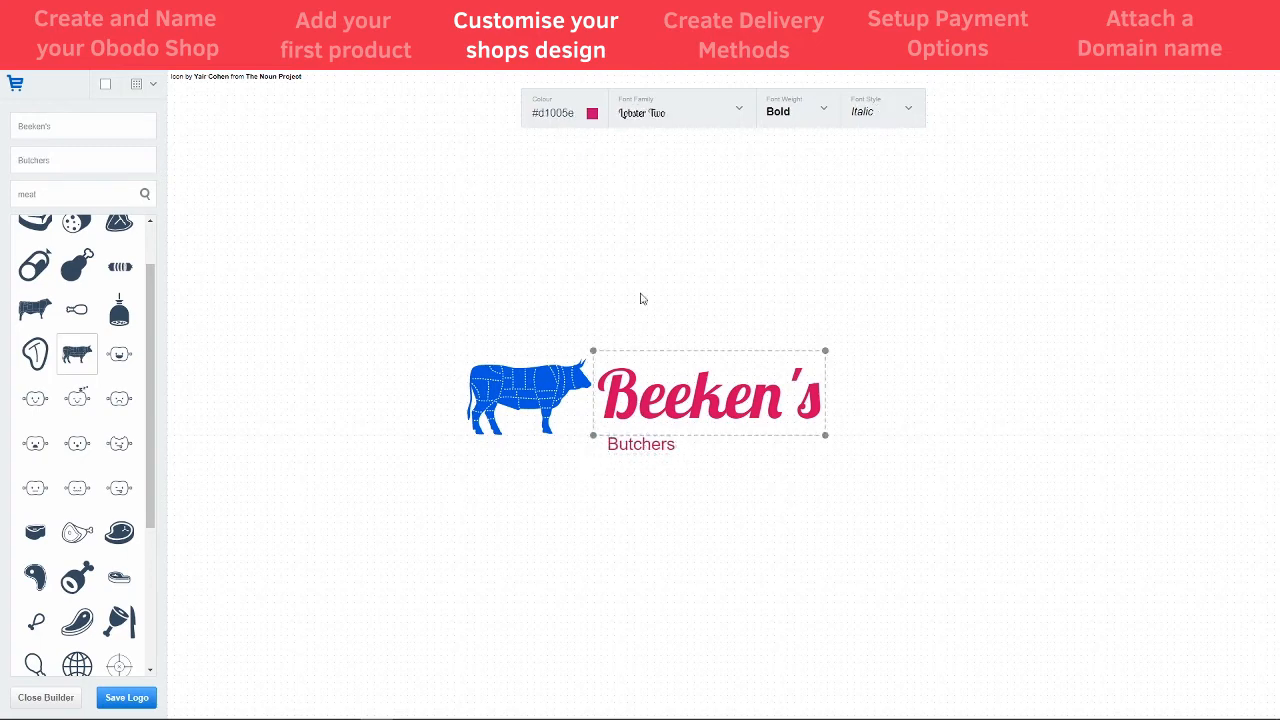
pyautogui.click(665, 115)
pyautogui.click(666, 149)
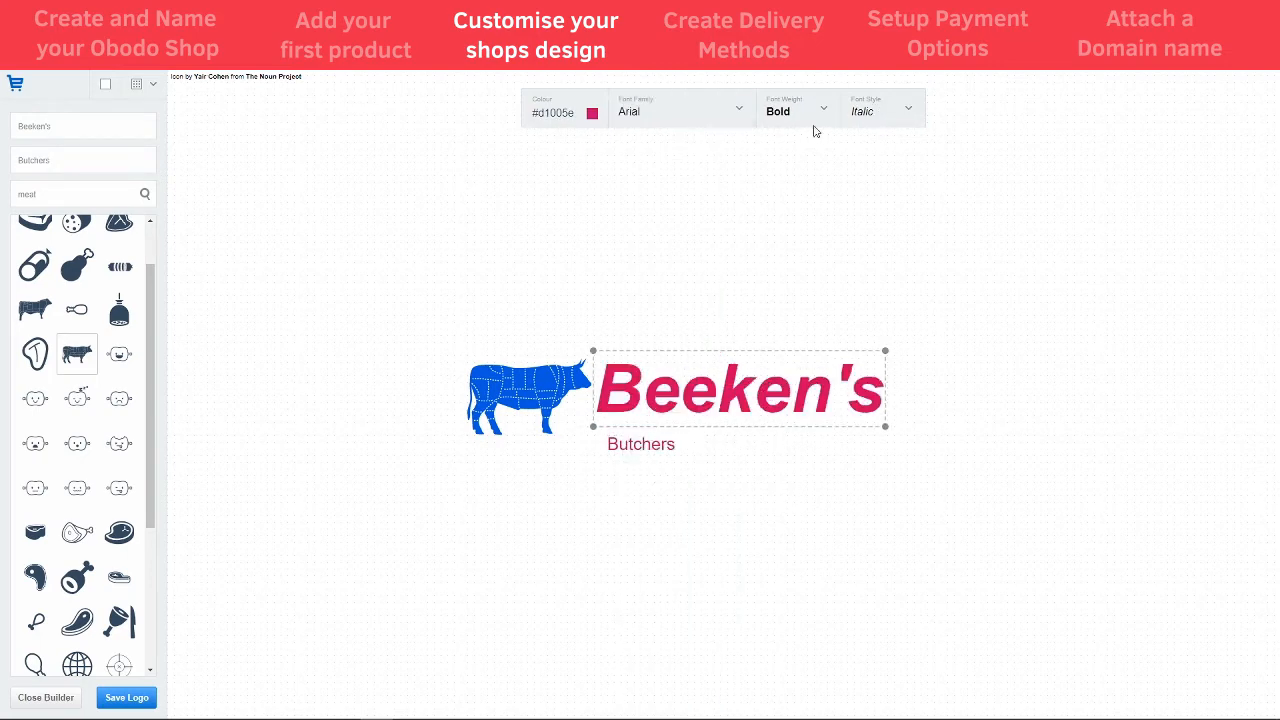
pyautogui.click(870, 115)
pyautogui.click(879, 139)
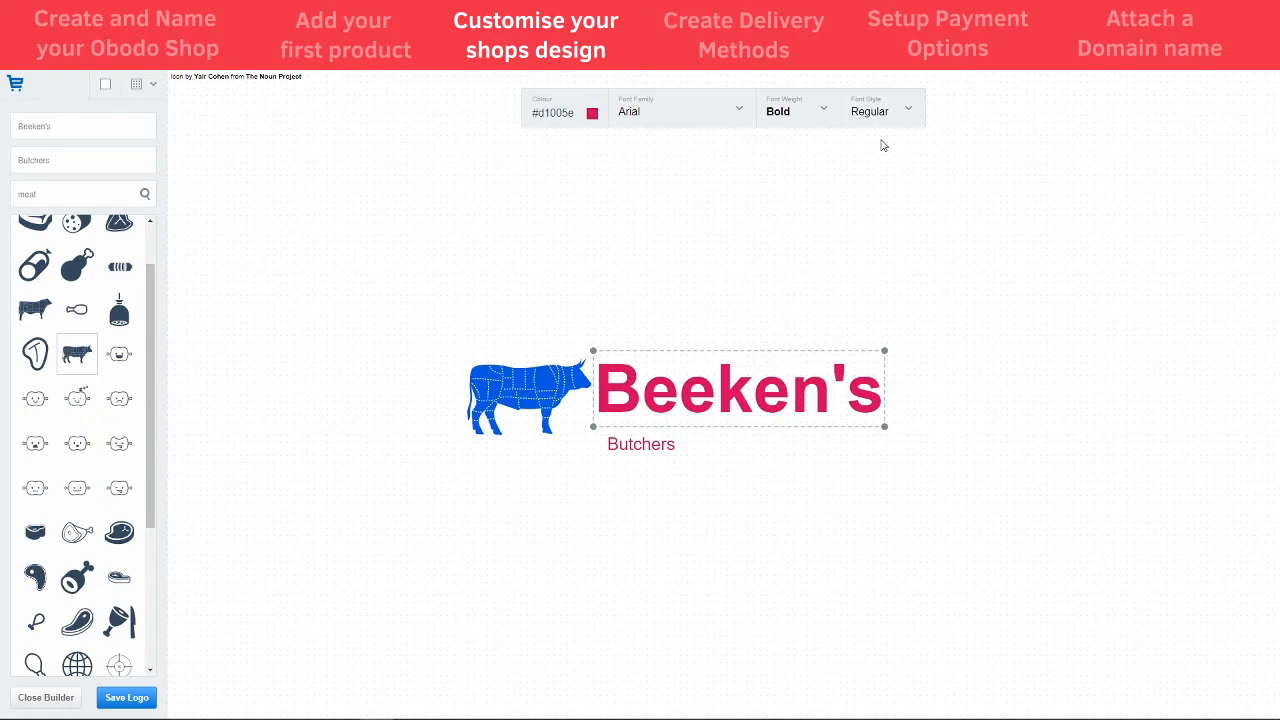
pyautogui.click(808, 118)
# - Nudge Butchers up beneath Beeken's and colour Beeken's white (#ffffff)
pyautogui.click(624, 451)
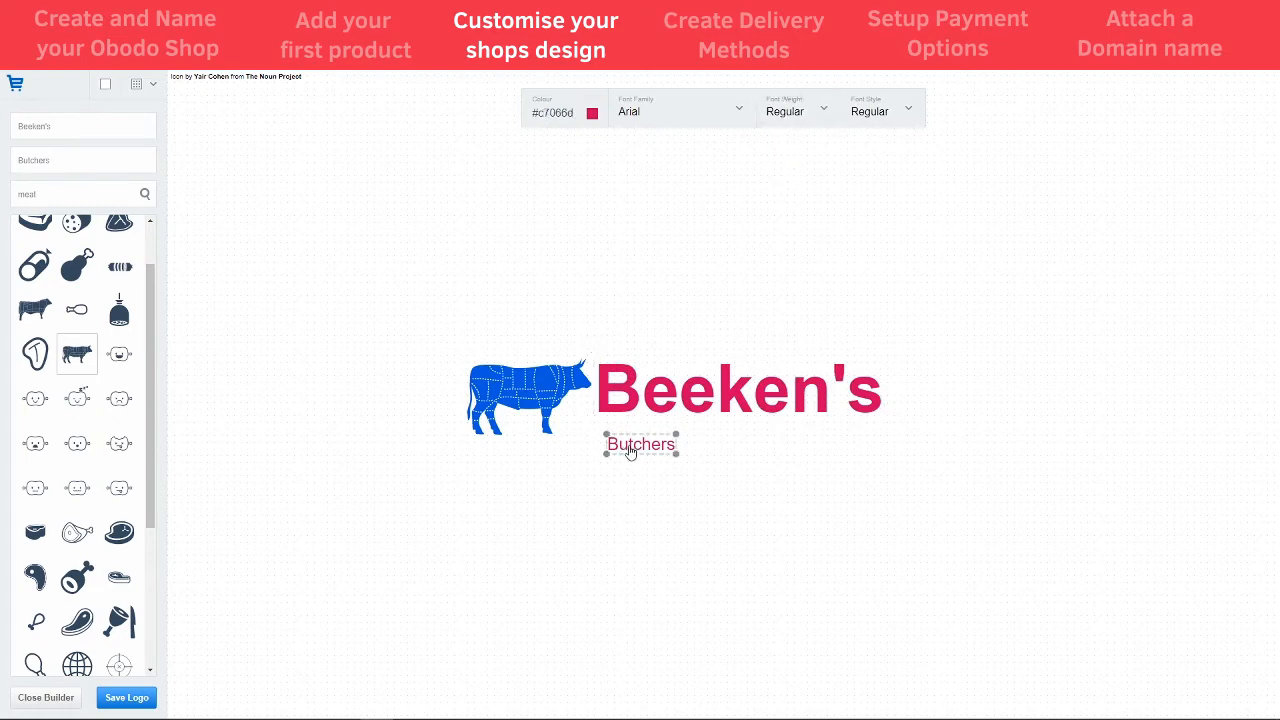
pyautogui.moveTo(624, 451); pyautogui.dragTo(624, 442)
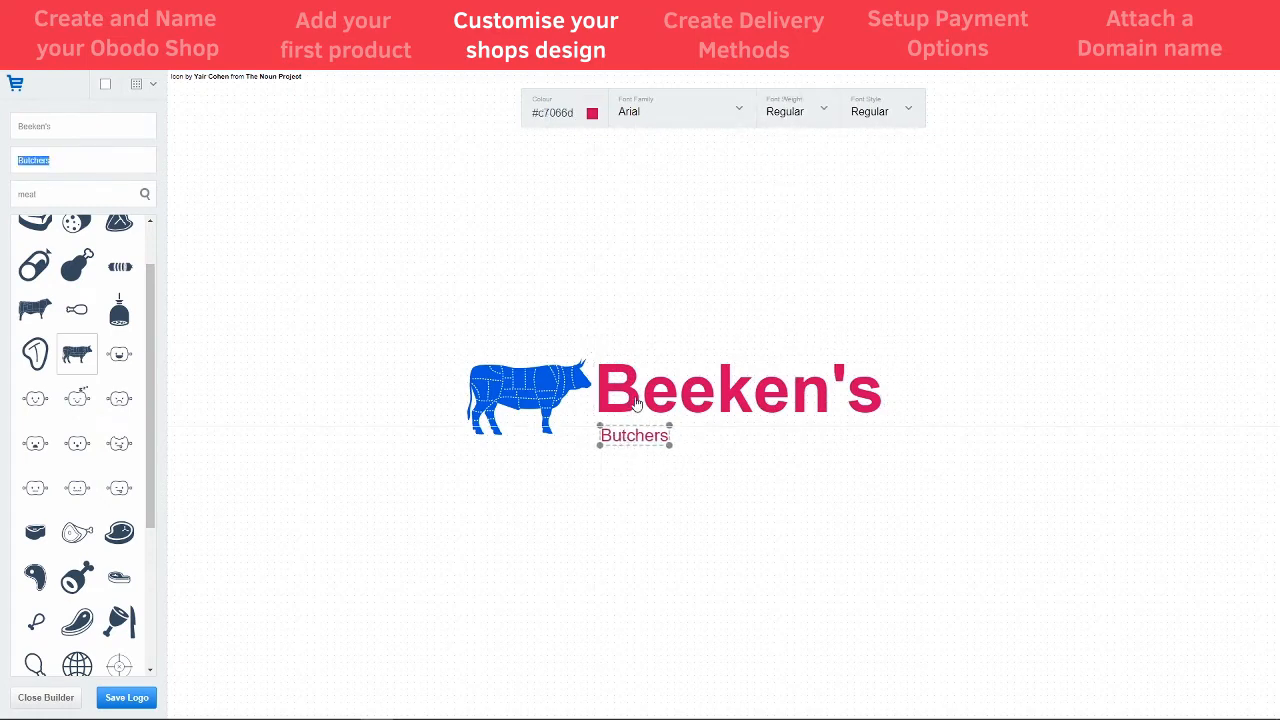
pyautogui.click(538, 387)
pyautogui.click(645, 385)
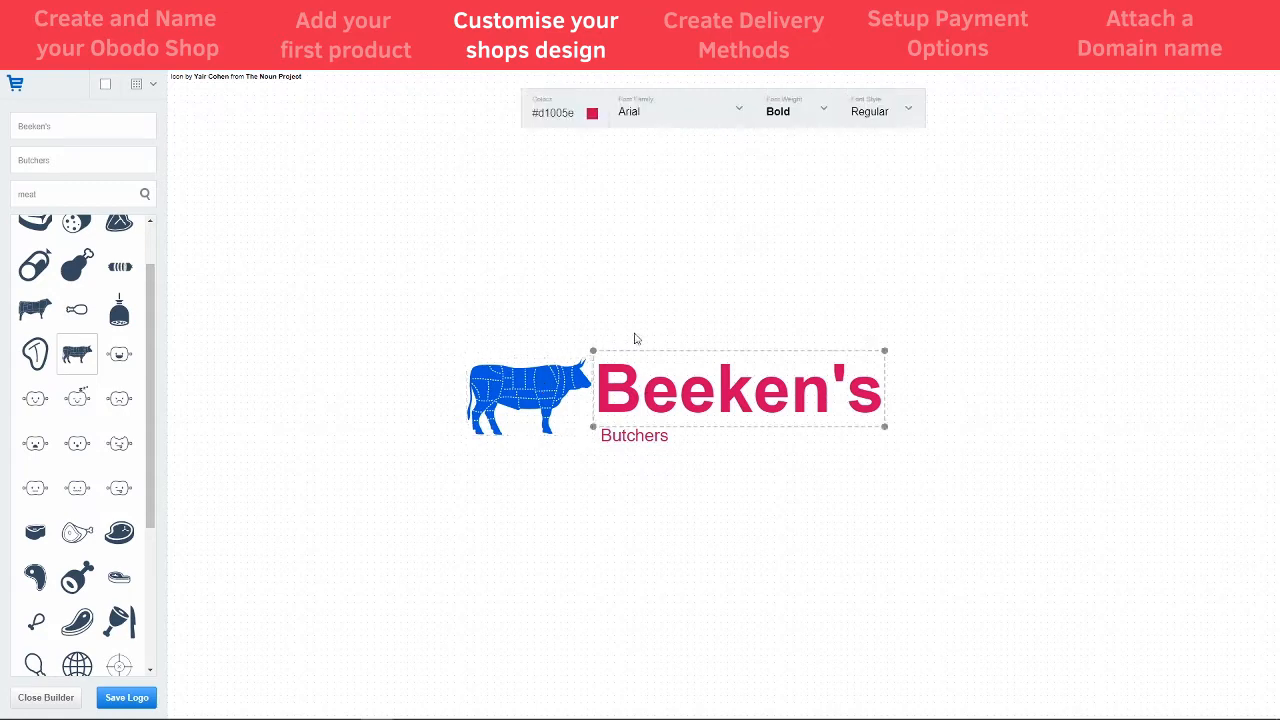
pyautogui.click(592, 115)
pyautogui.moveTo(543, 191); pyautogui.dragTo(478, 133)
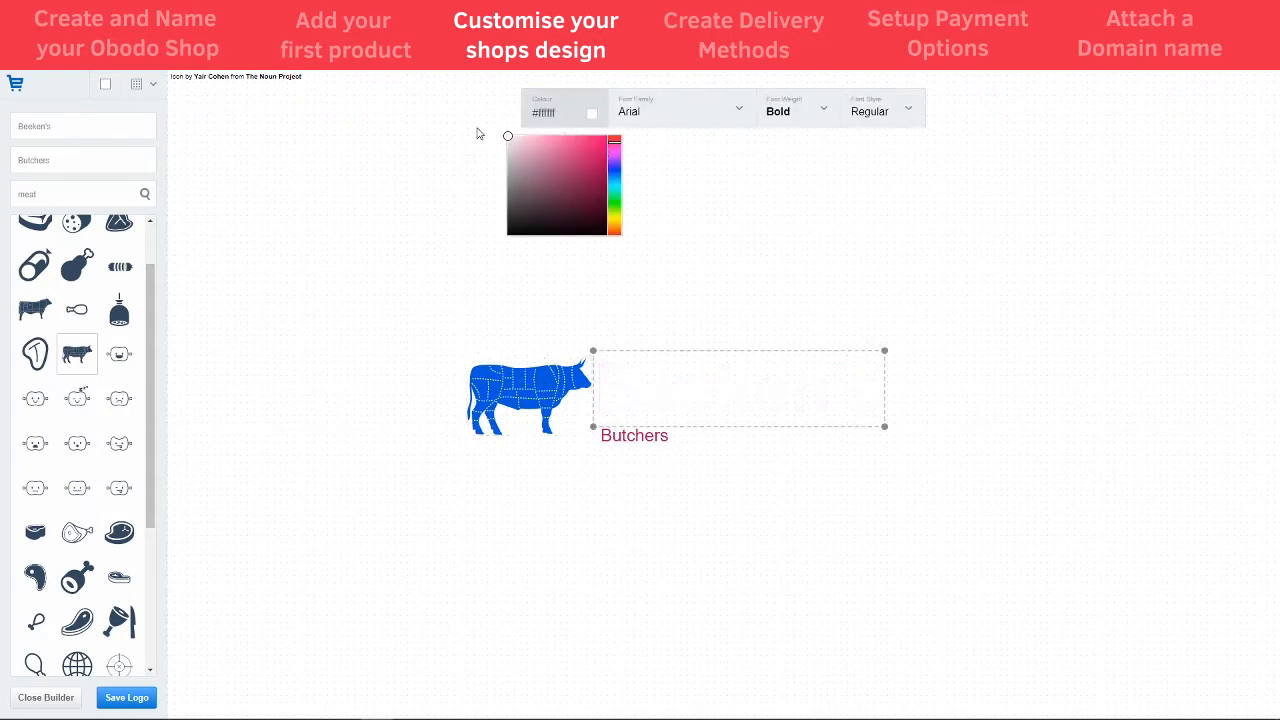
pyautogui.click(426, 155)
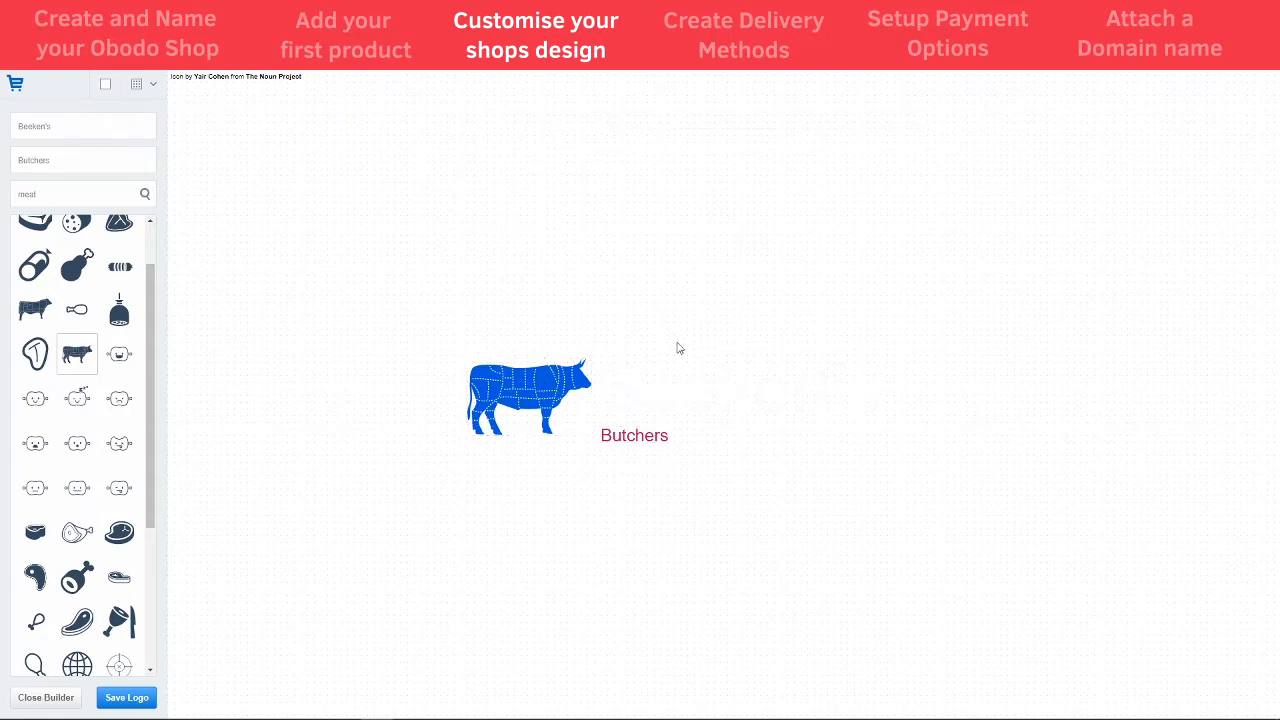
# - Switch the logo canvas to a dark theme and make Butchers white
pyautogui.click(106, 86)
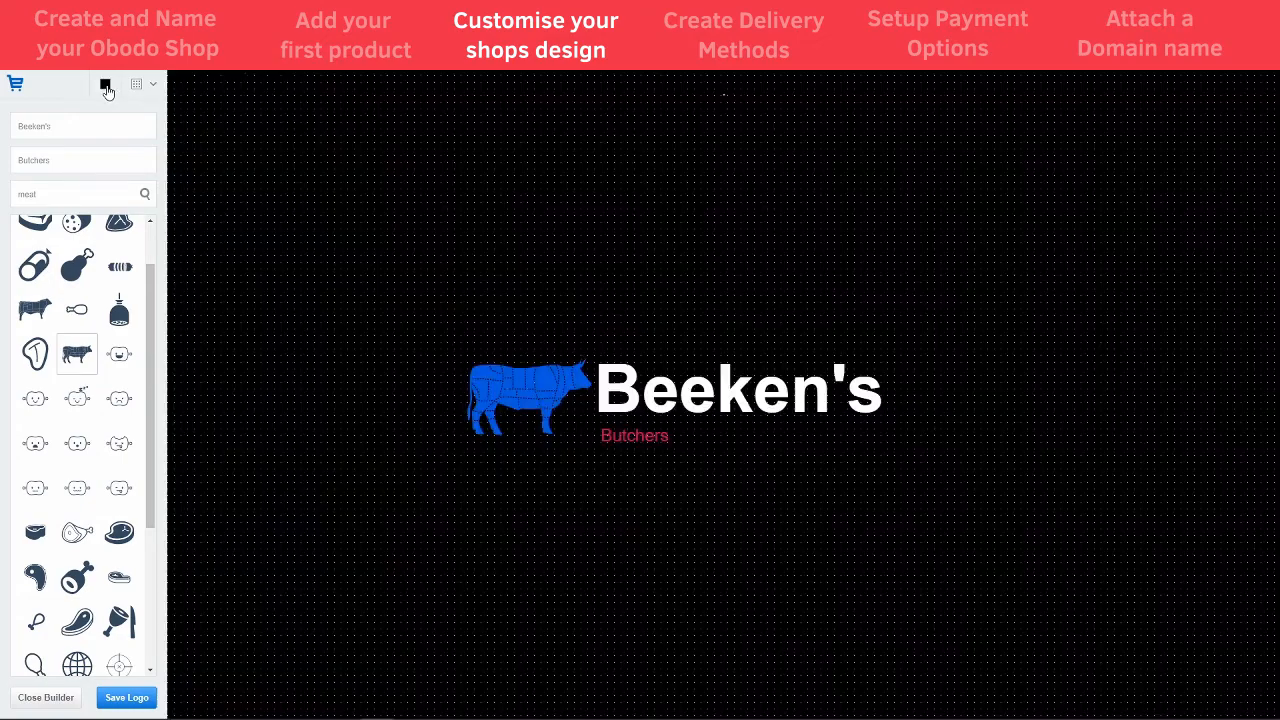
pyautogui.click(644, 443)
pyautogui.click(592, 113)
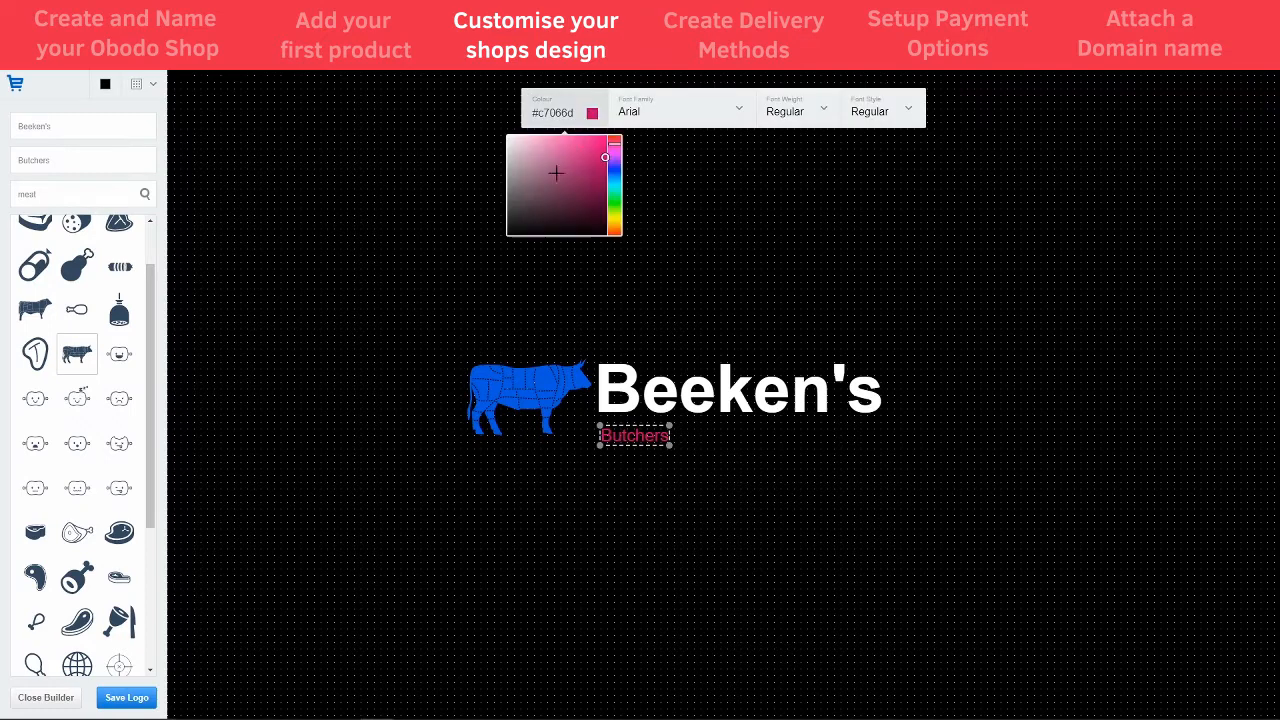
pyautogui.moveTo(540, 189); pyautogui.dragTo(484, 137)
# - Recolour the cow icon red (#ff0000) and align it with the text
pyautogui.click(543, 368)
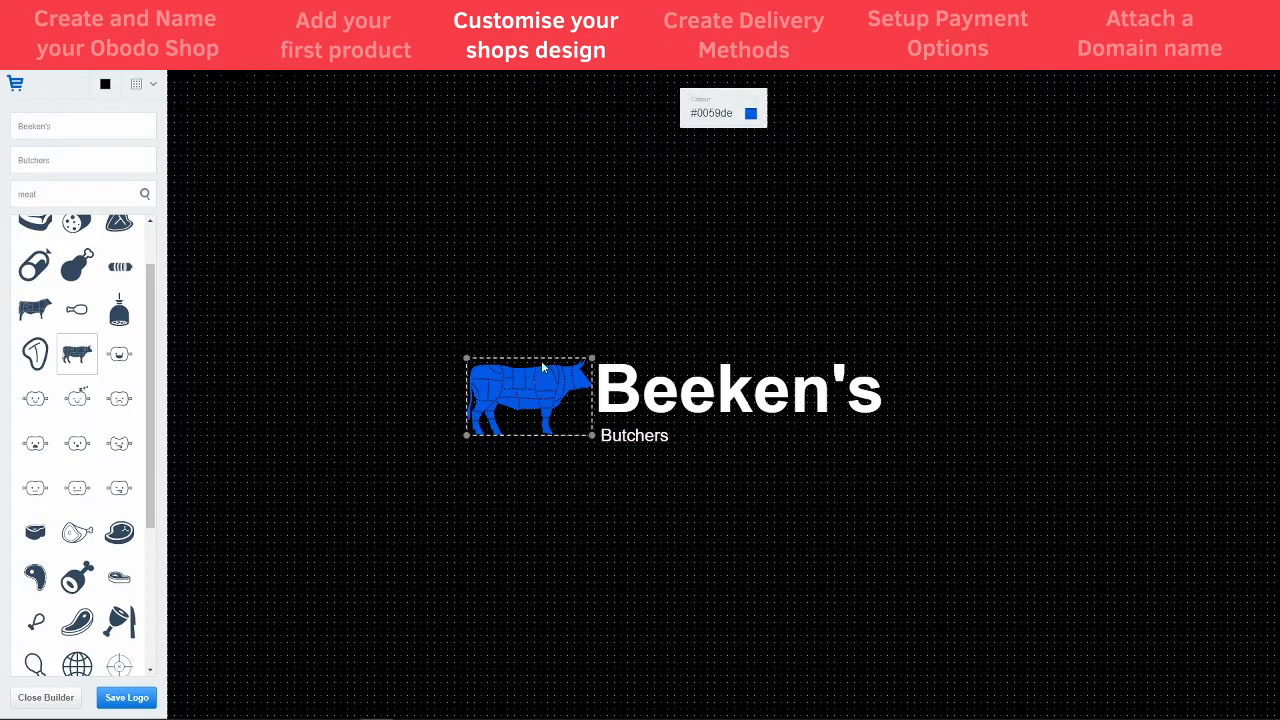
pyautogui.click(751, 114)
pyautogui.moveTo(772, 178); pyautogui.dragTo(775, 226)
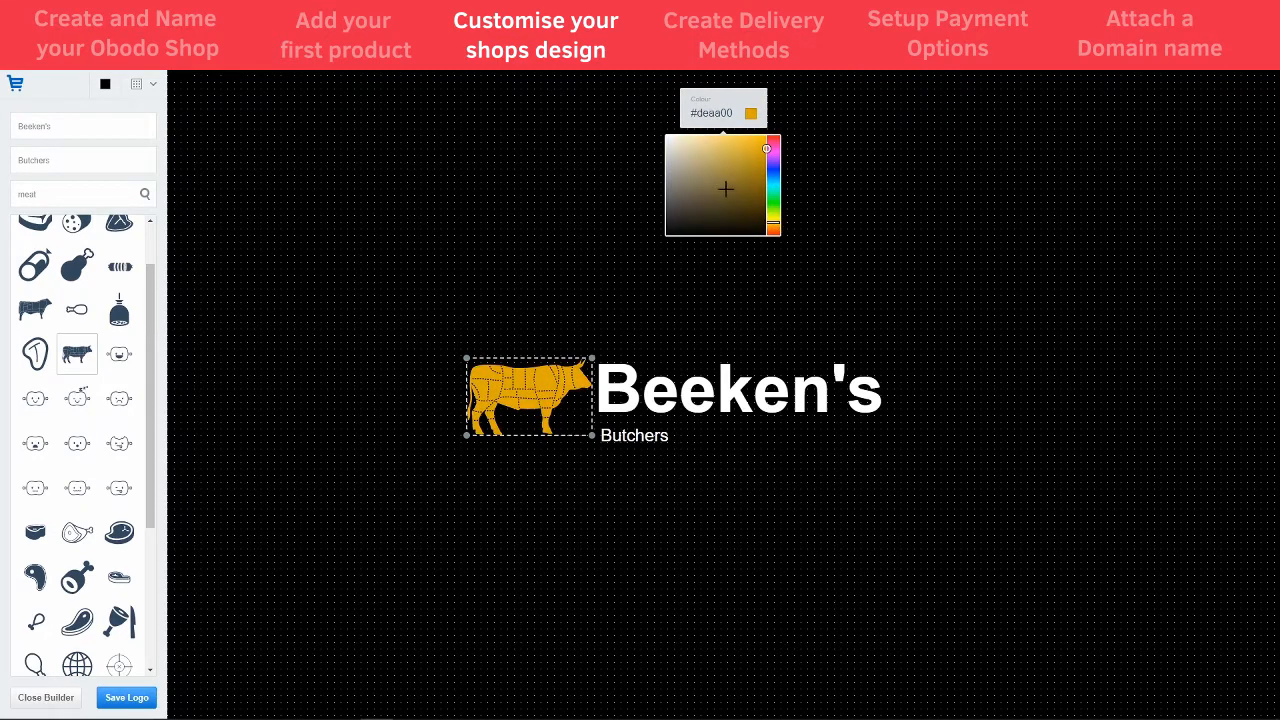
pyautogui.moveTo(729, 189)
pyautogui.mouseDown()
pyautogui.moveTo(780, 140)
pyautogui.moveTo(800, 170)
pyautogui.moveTo(807, 141)
pyautogui.moveTo(782, 140)
pyautogui.mouseUp()
pyautogui.click(613, 319)
pyautogui.click(553, 384)
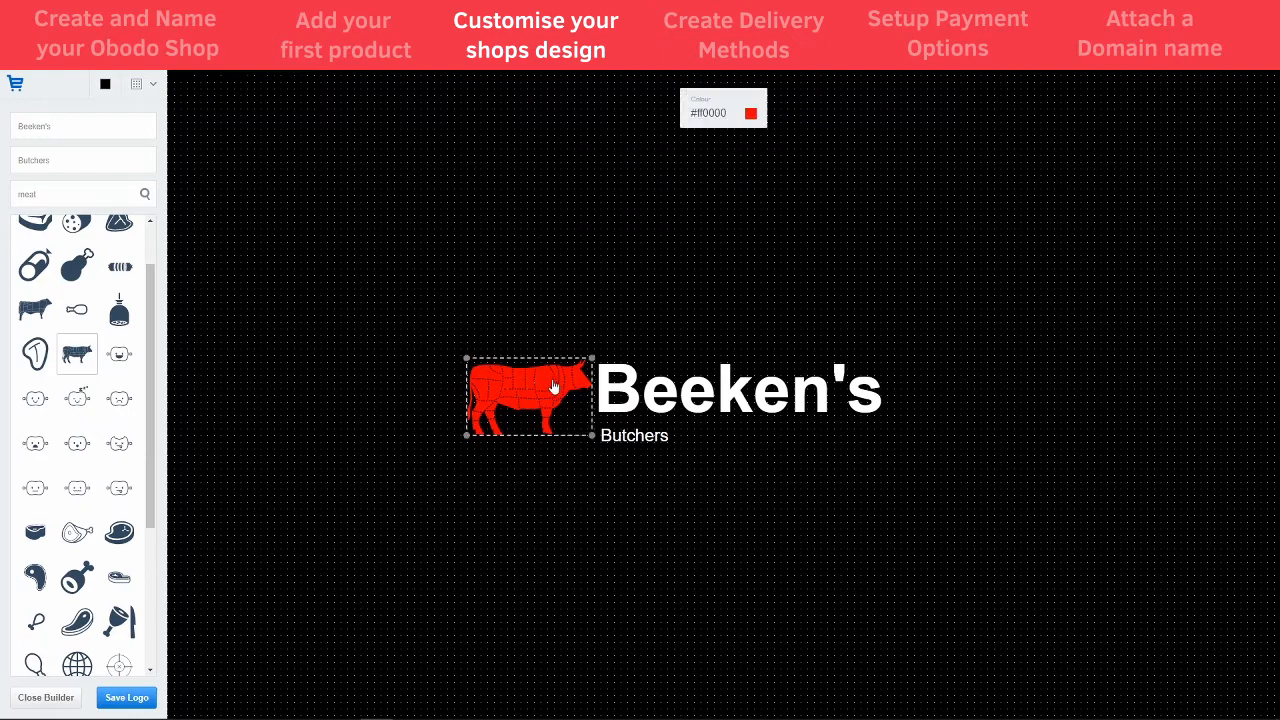
pyautogui.moveTo(551, 388); pyautogui.dragTo(550, 388)
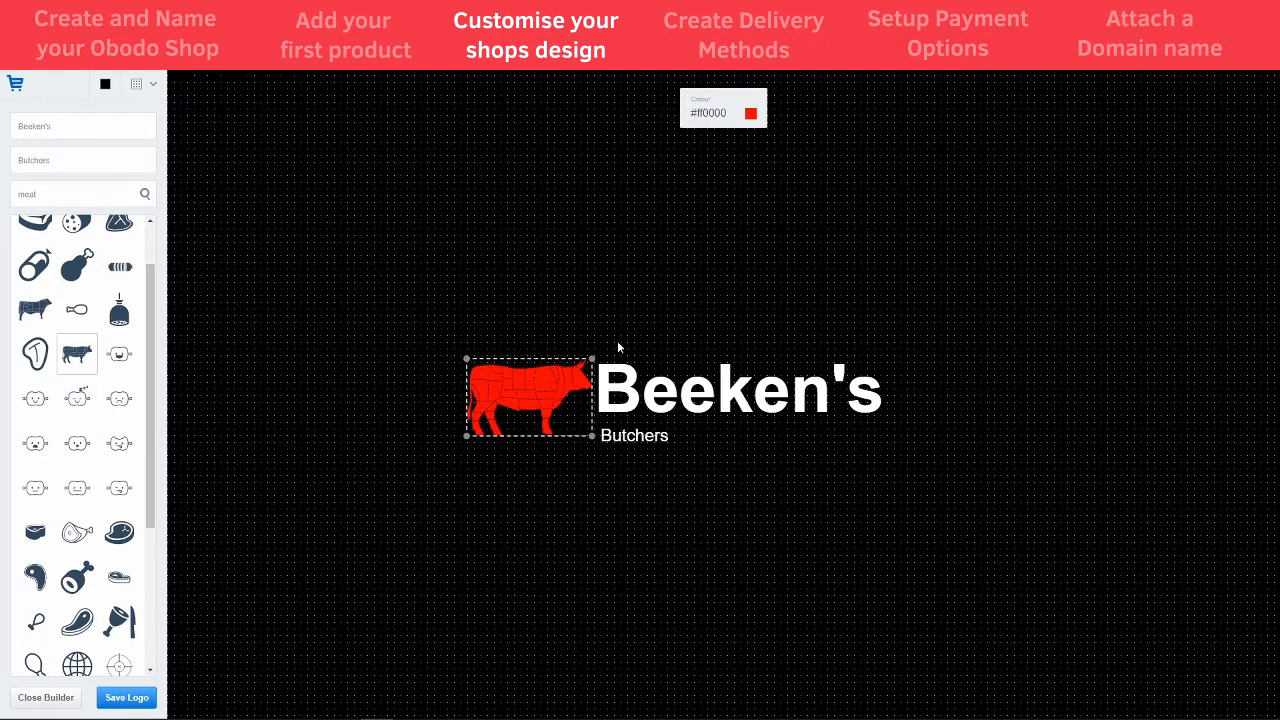
pyautogui.click(674, 306)
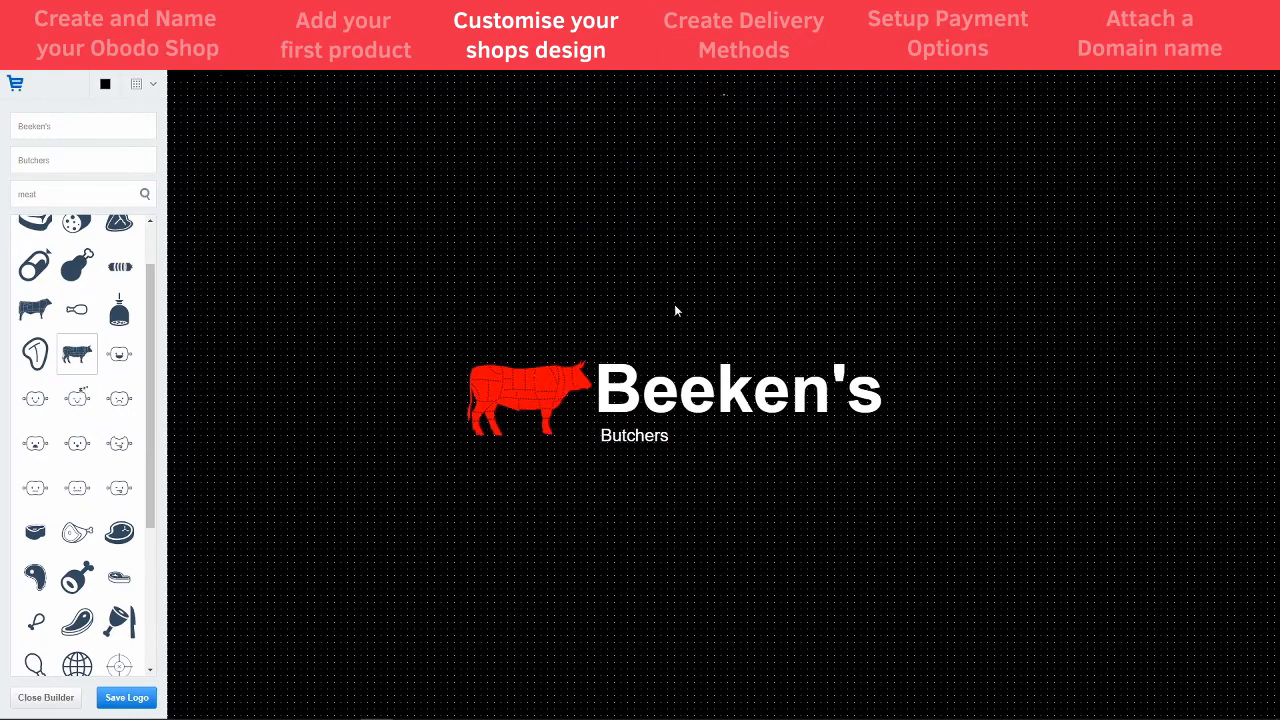
# - Save the logo with Apply To Shop, confirm in Edit Logo, and return to Shop
pyautogui.click(131, 700)
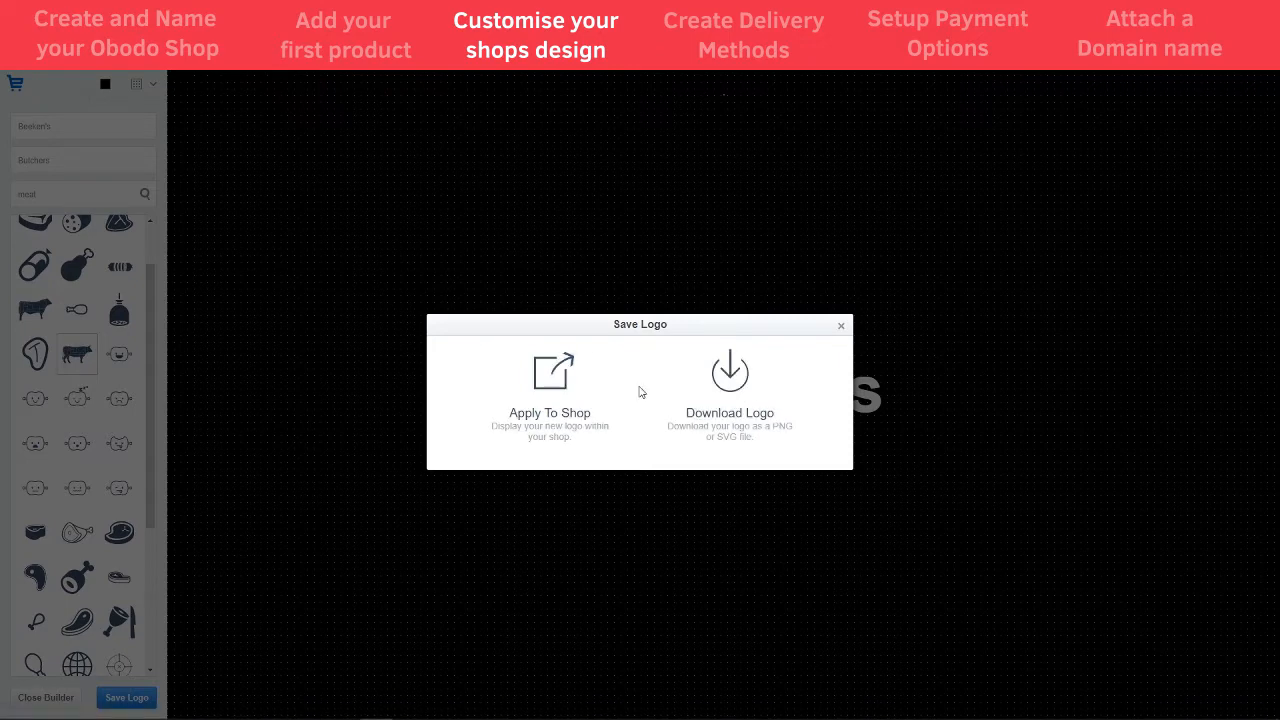
pyautogui.click(558, 380)
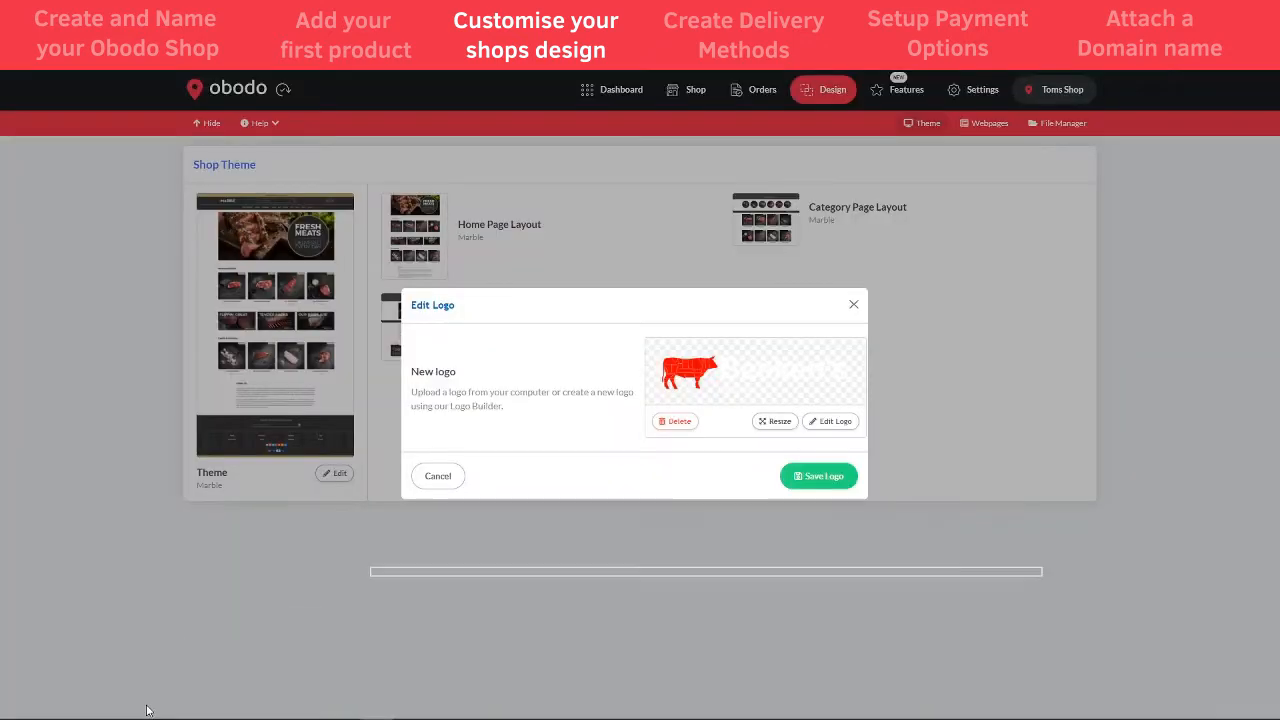
pyautogui.click(818, 477)
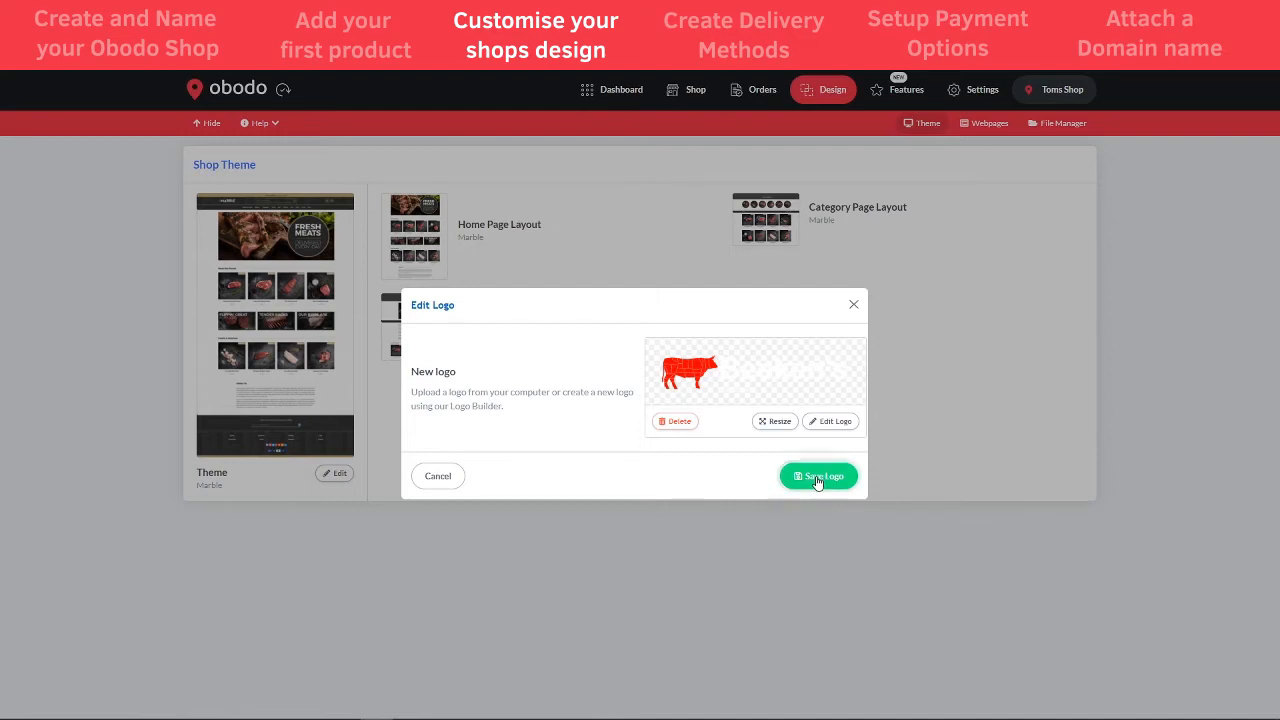
pyautogui.click(688, 94)
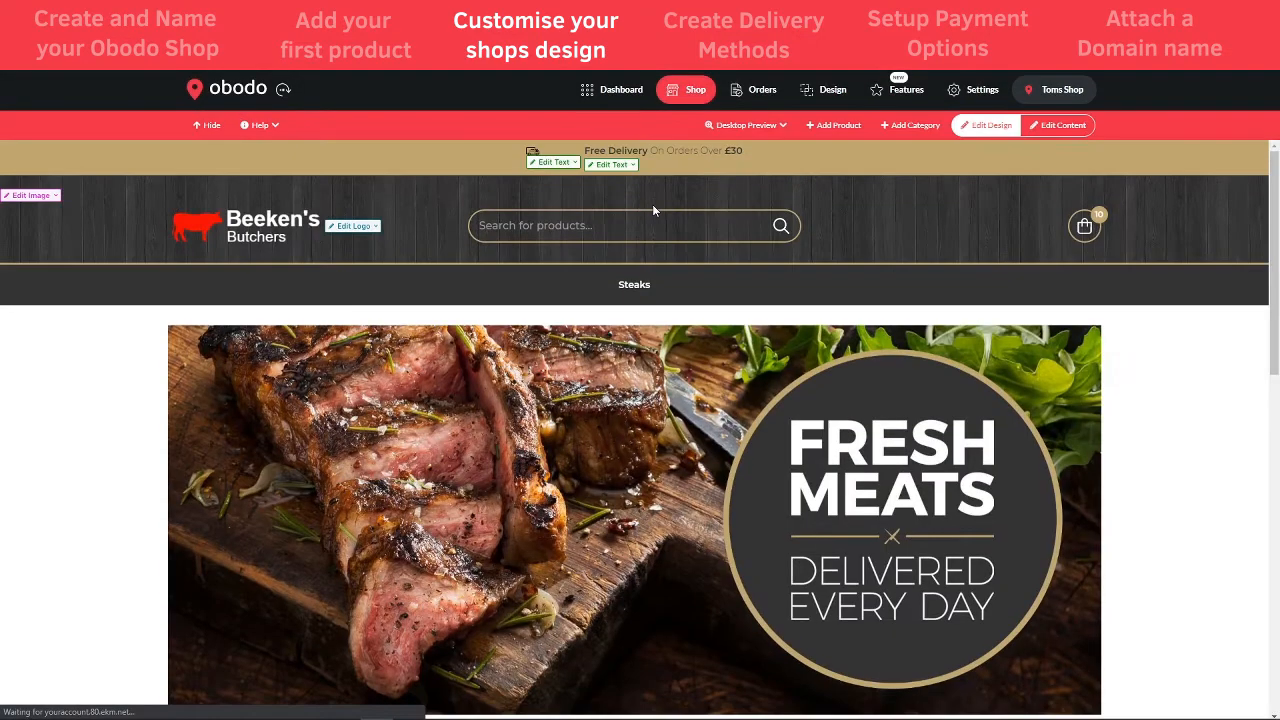
# - Toggle Edit Design off and back on, then bring up the Fresh Meats banner's Edit Image options
pyautogui.click(987, 125)
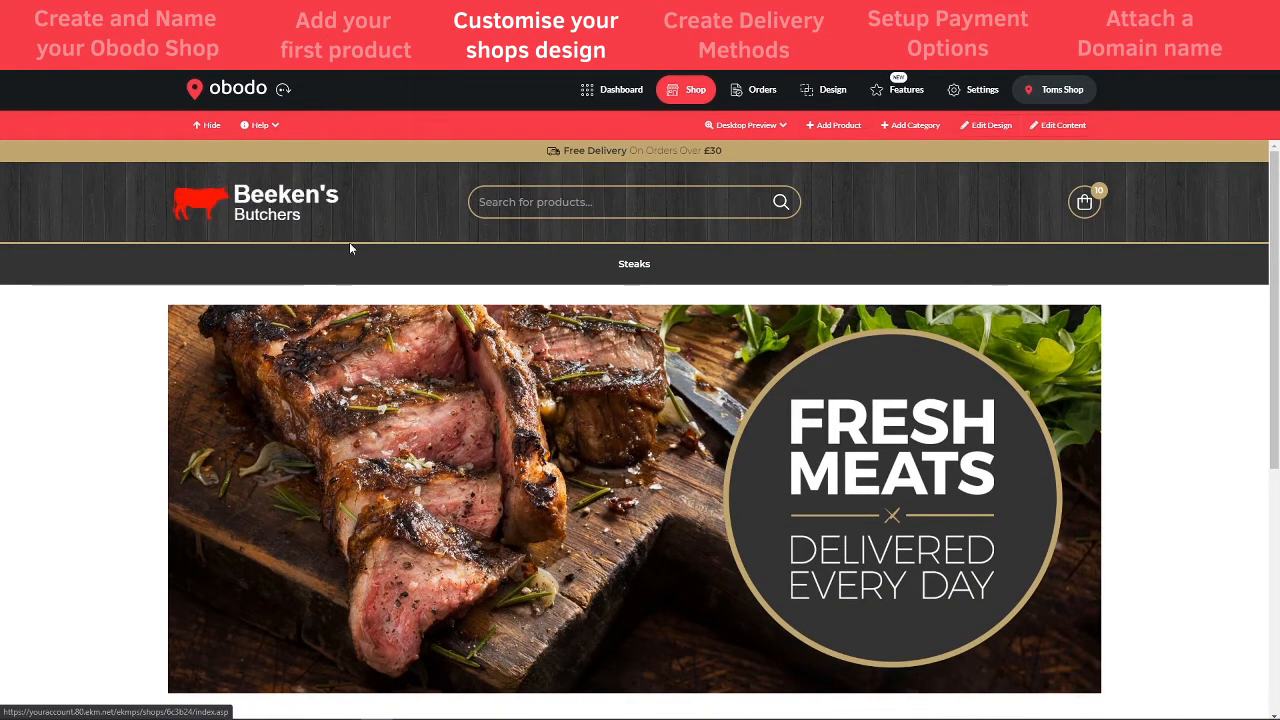
pyautogui.scroll(-1, 697, 437)
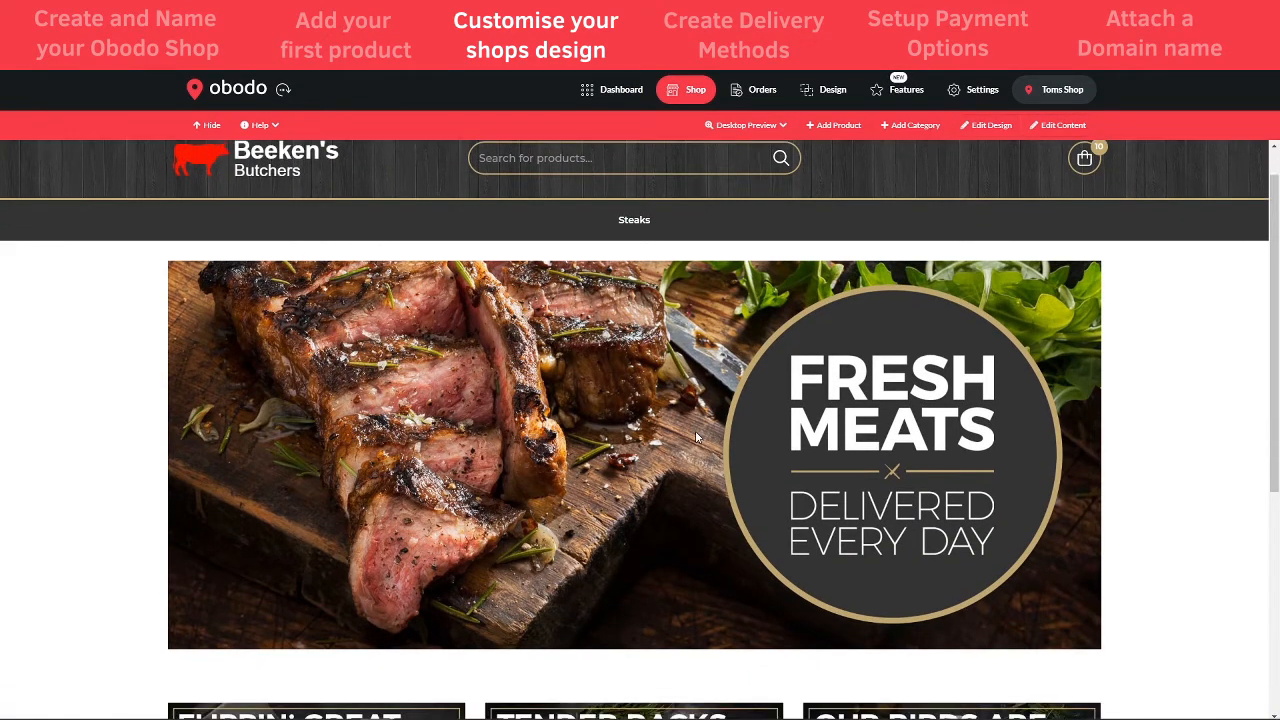
pyautogui.scroll(-1, 705, 437)
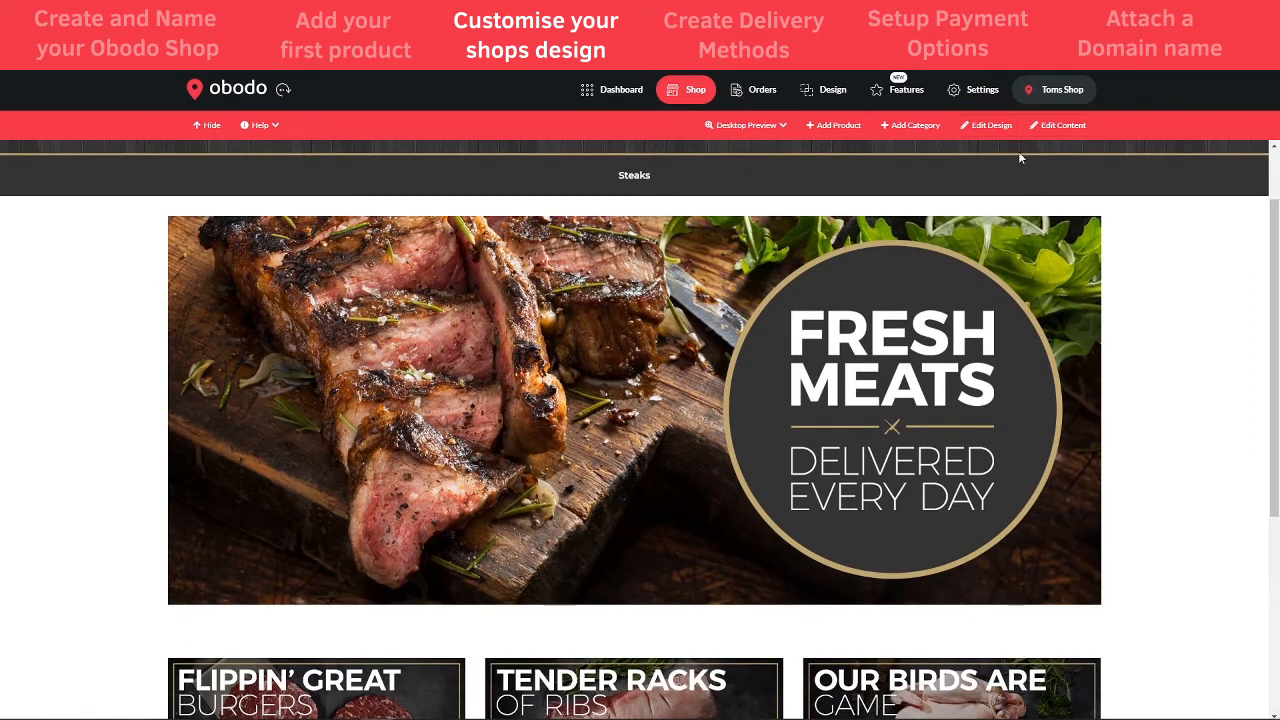
pyautogui.scroll(1, 908, 350)
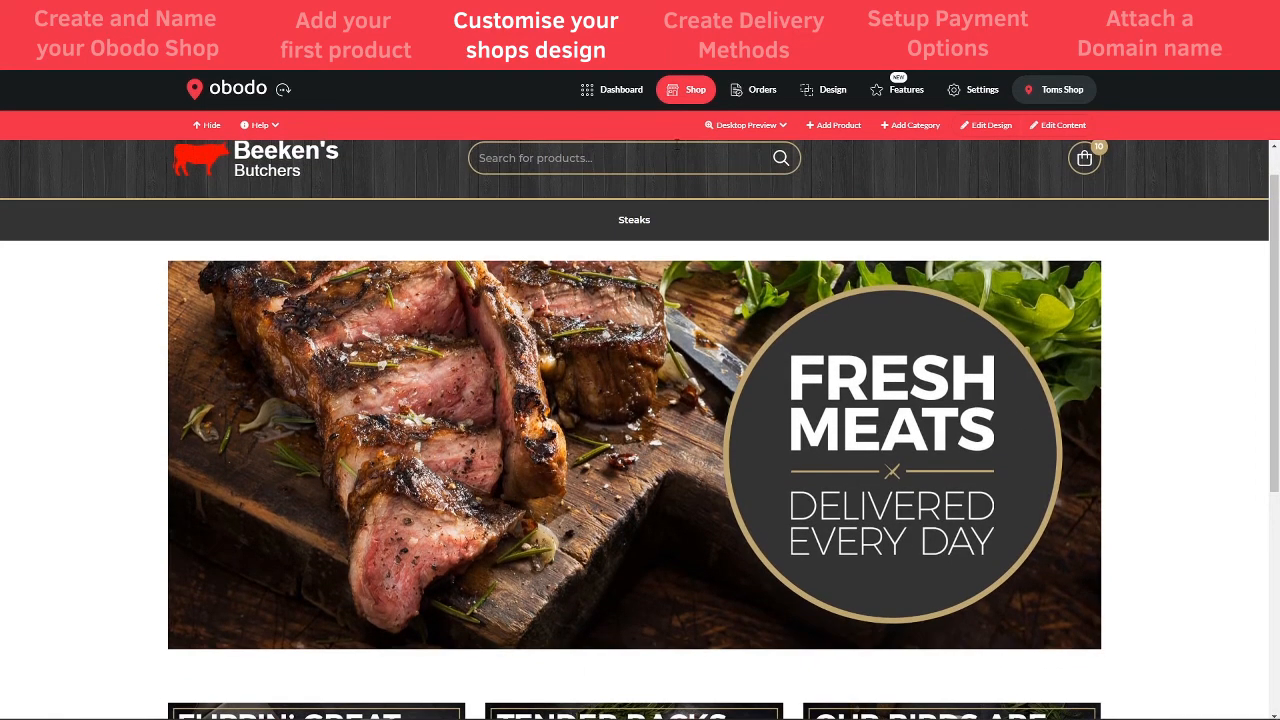
pyautogui.click(991, 131)
pyautogui.scroll(-1, 583, 567)
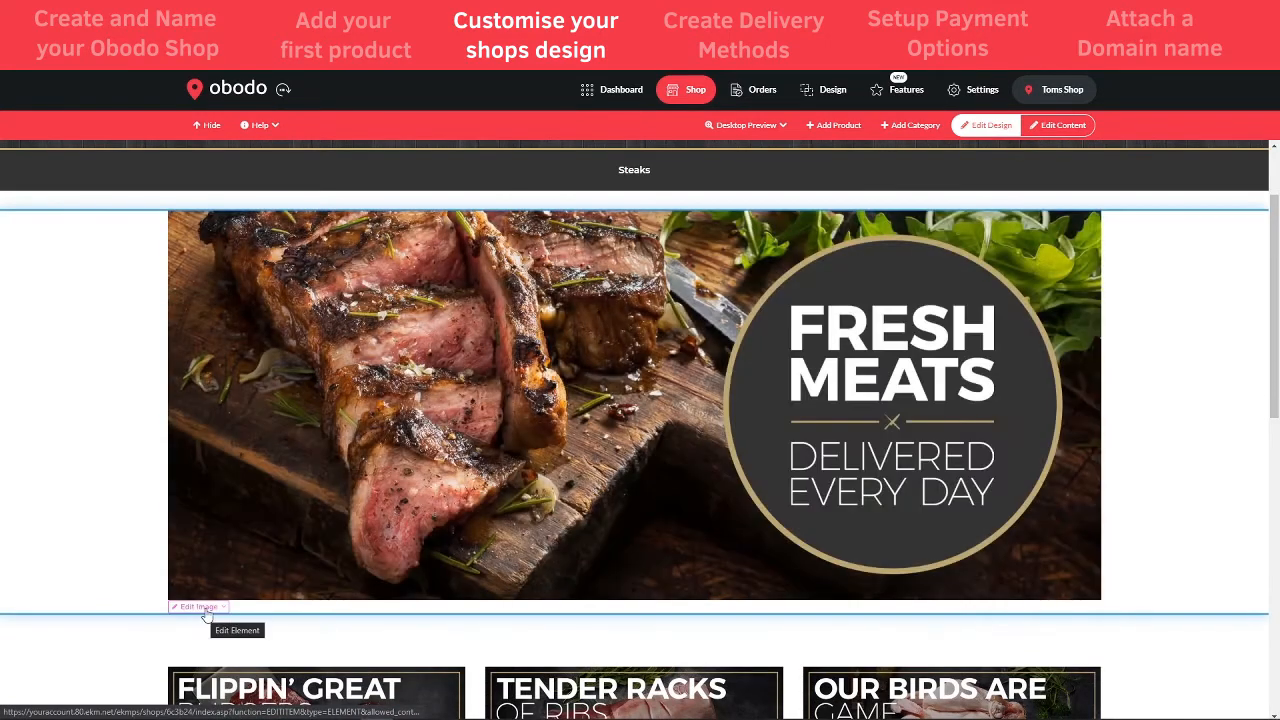
pyautogui.click(200, 614)
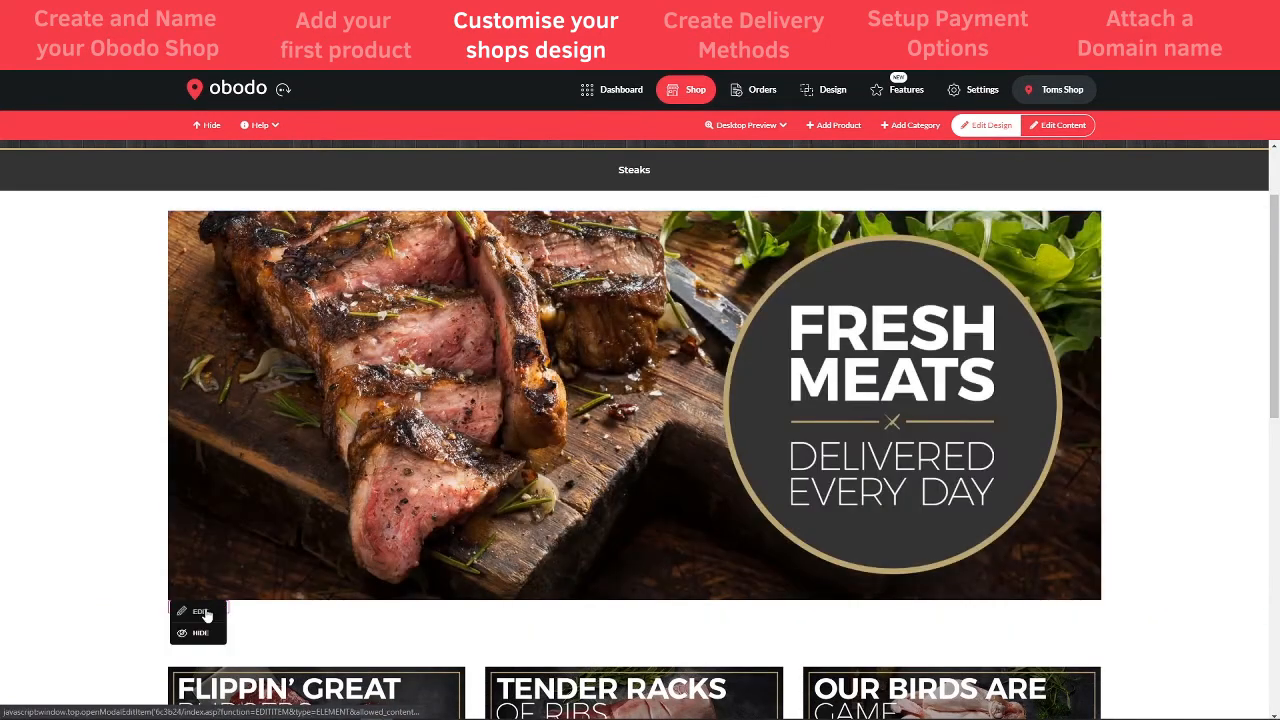
# - Open the banner's Edit Element Content tab, noting the recommended 1400px x 584px image size
pyautogui.click(199, 613)
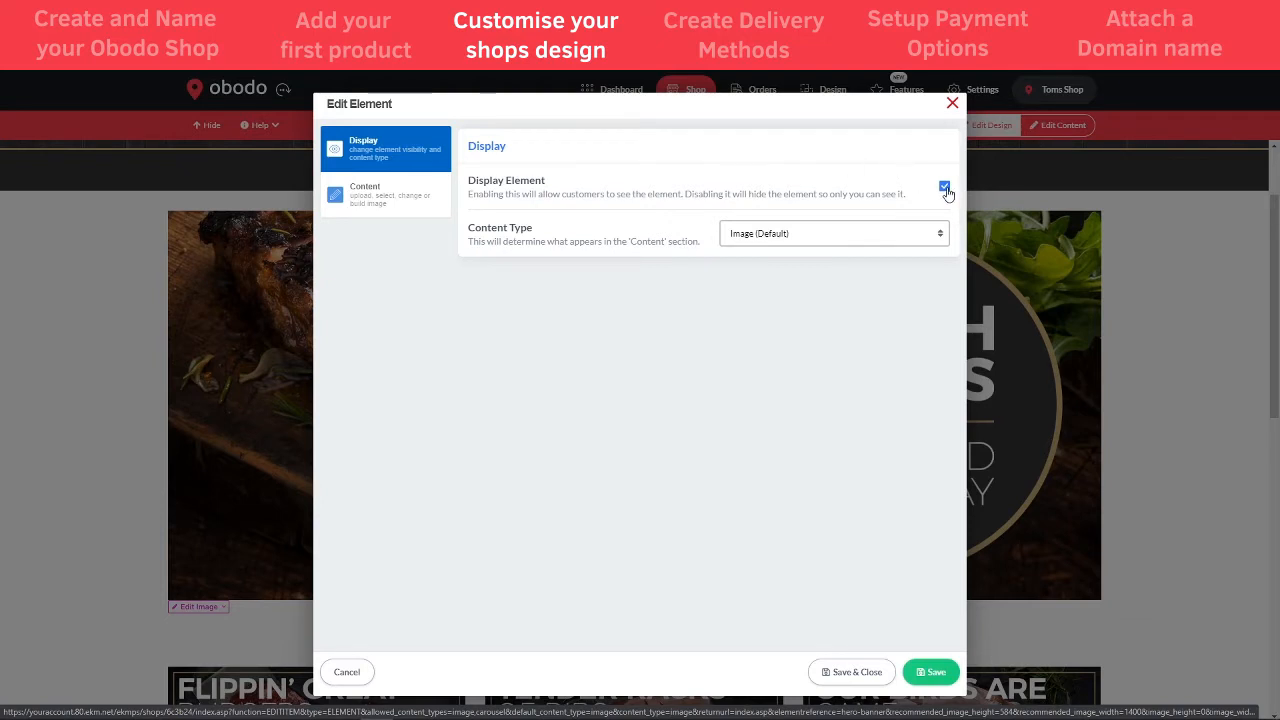
pyautogui.click(372, 202)
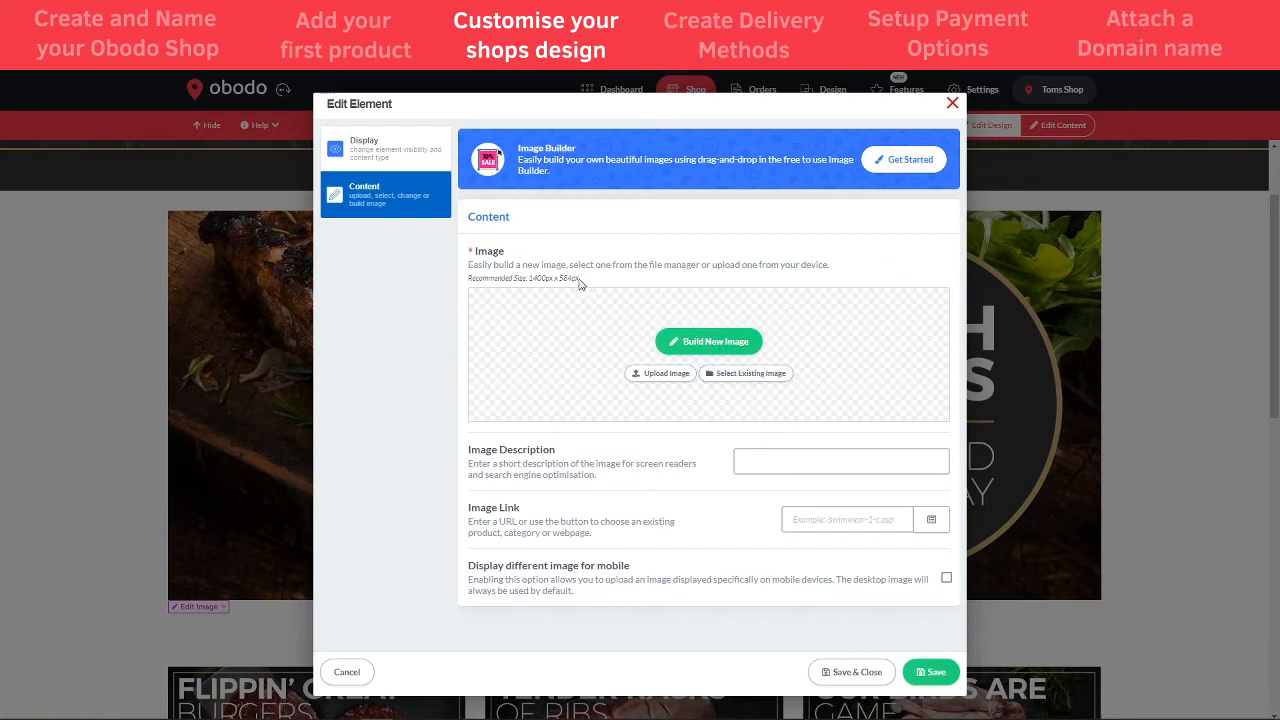
pyautogui.moveTo(529, 282); pyautogui.dragTo(580, 280)
pyautogui.click(592, 276)
# - In a new banner image, insert a butcher-shop photo found by searching Unsplash for 'Butchers'
pyautogui.click(706, 342)
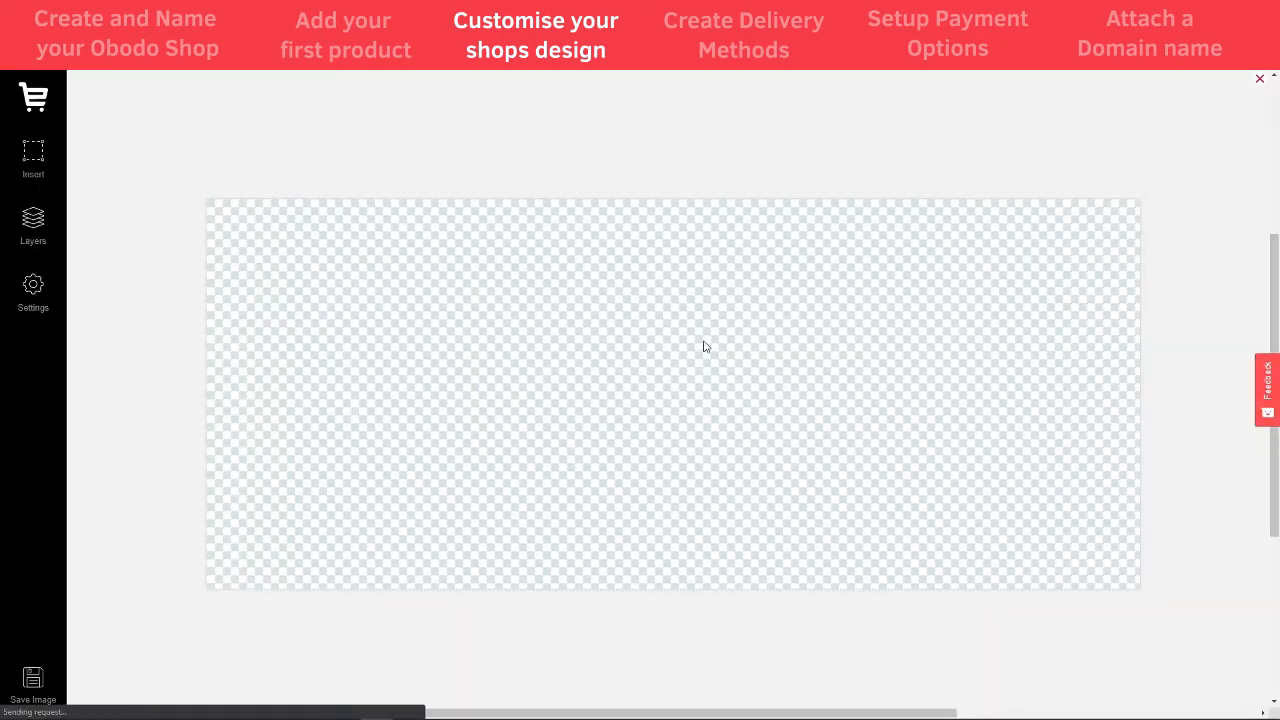
pyautogui.click(35, 155)
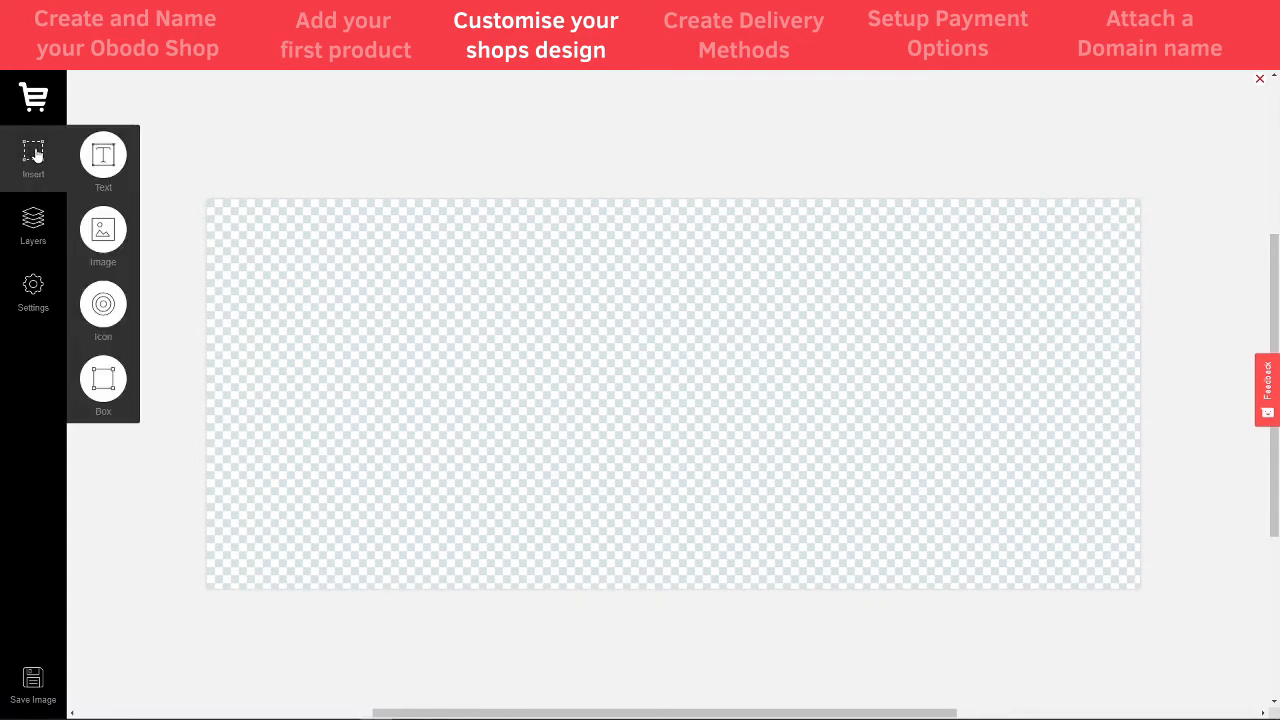
pyautogui.click(305, 155)
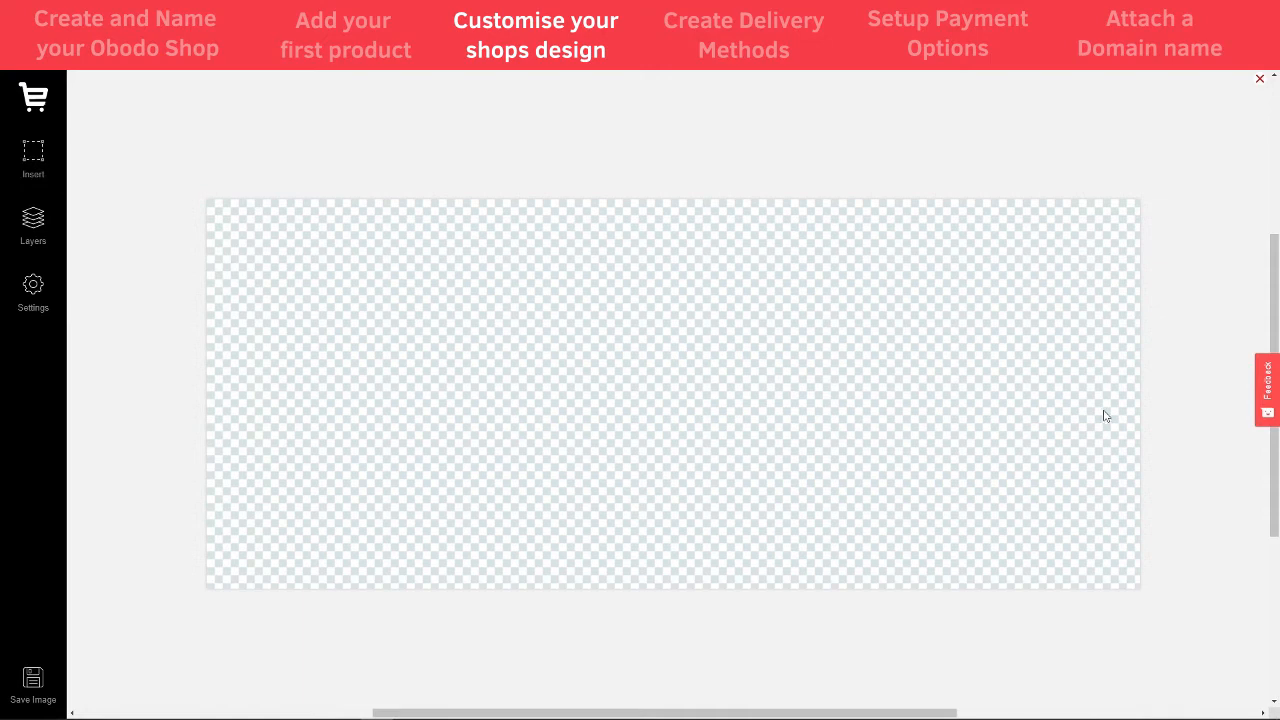
pyautogui.click(35, 158)
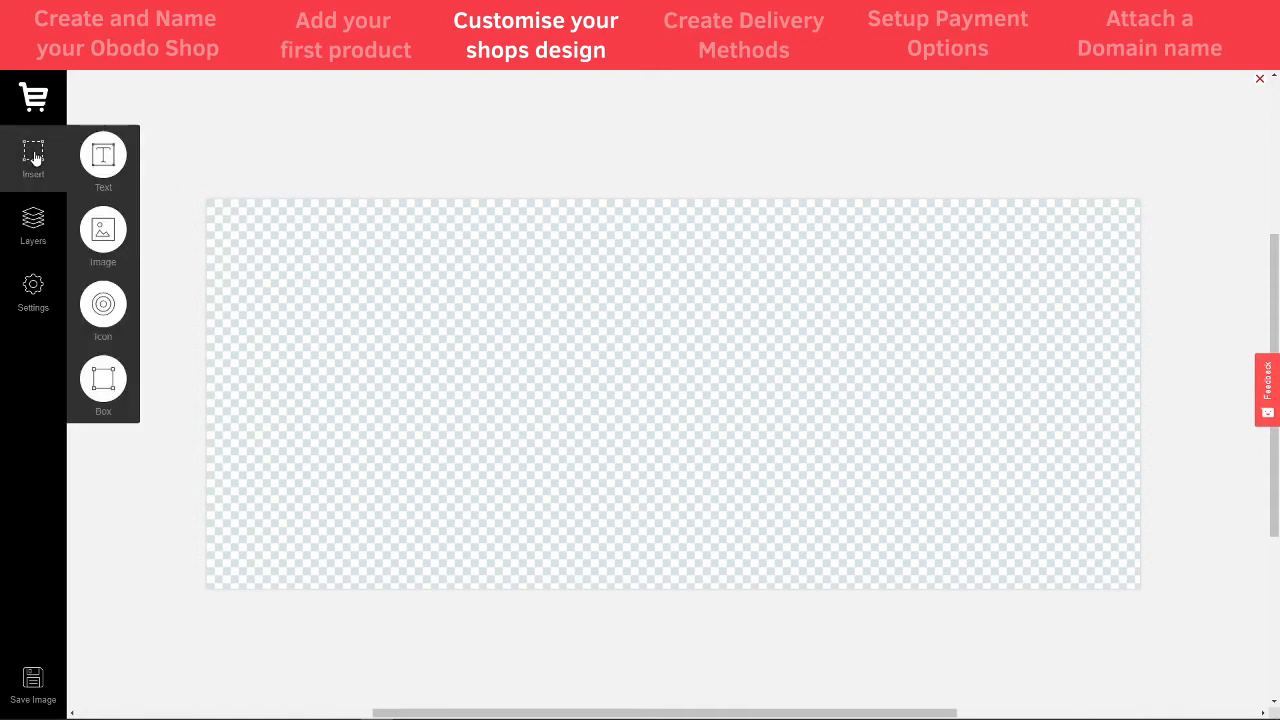
pyautogui.click(106, 232)
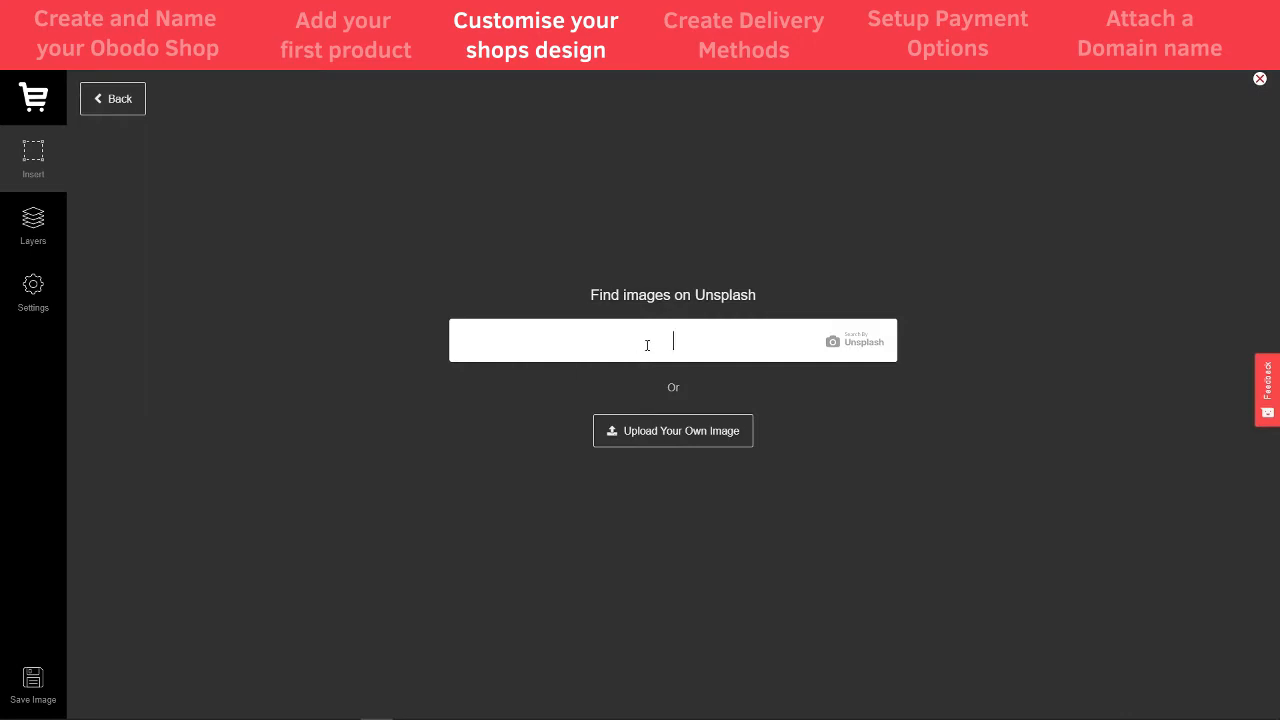
pyautogui.write('Butchers')
pyautogui.press('Return')
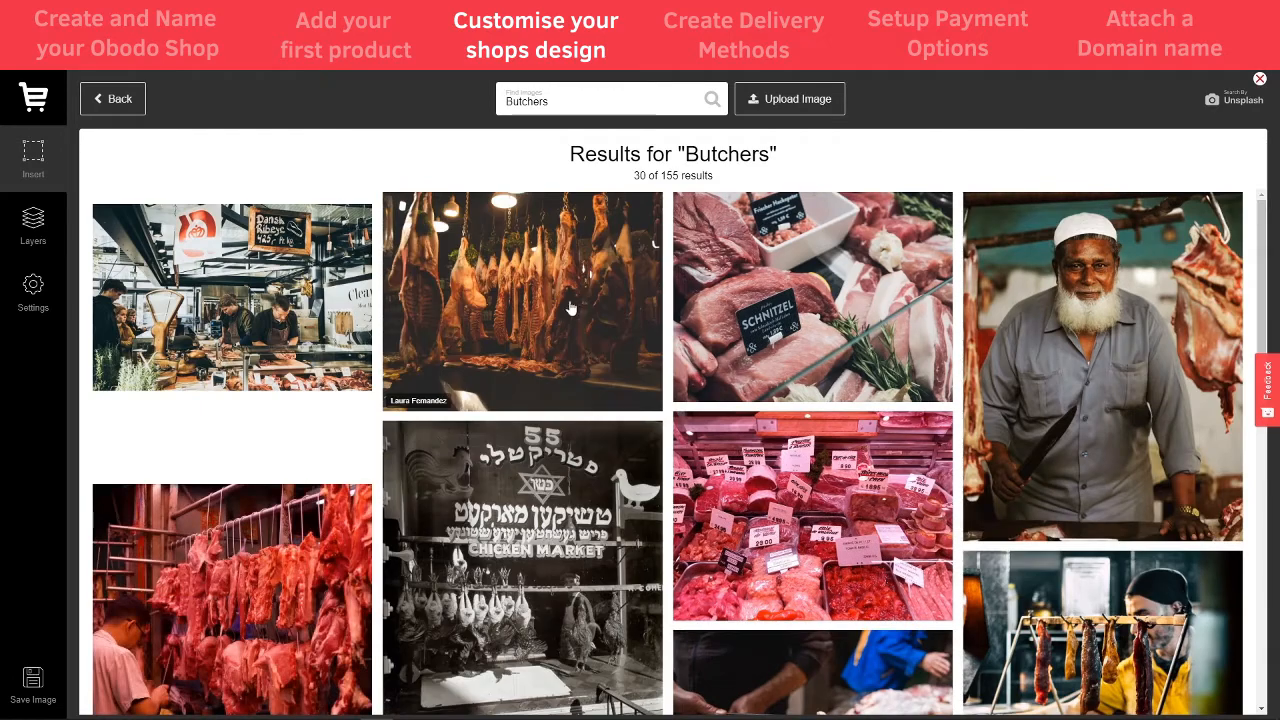
pyautogui.scroll(-3, 805, 483)
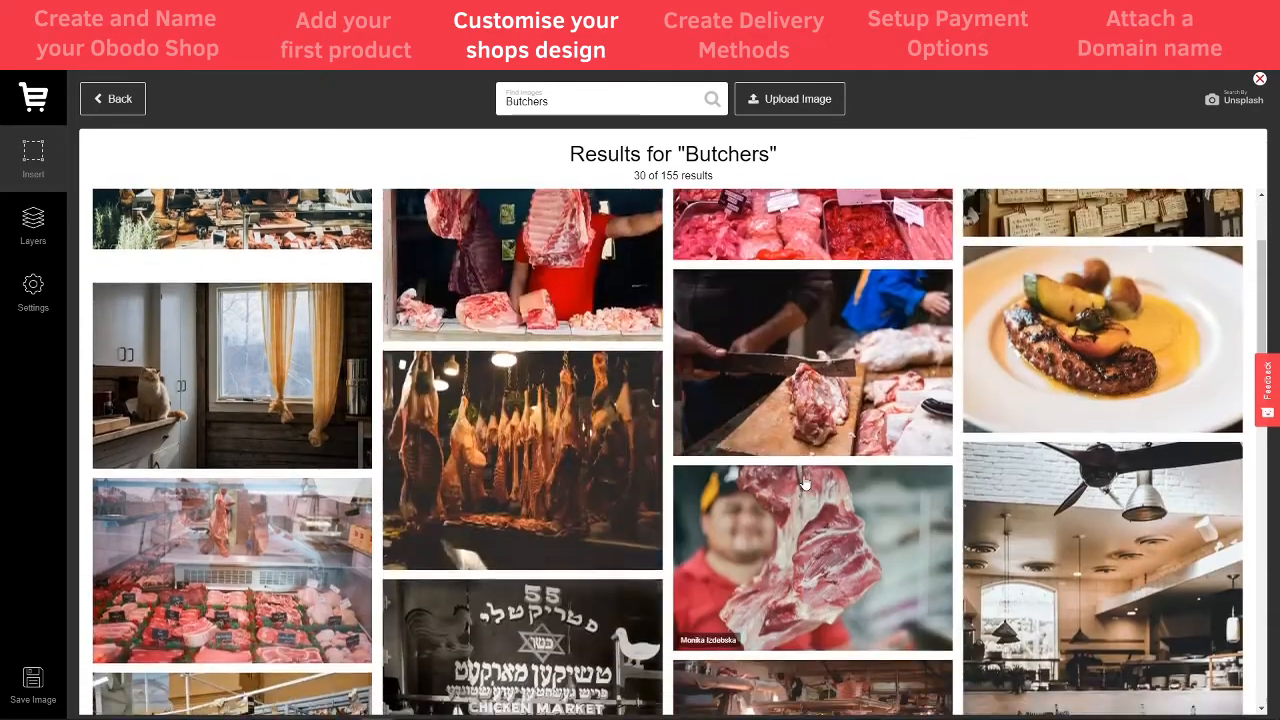
pyautogui.scroll(3, 805, 485)
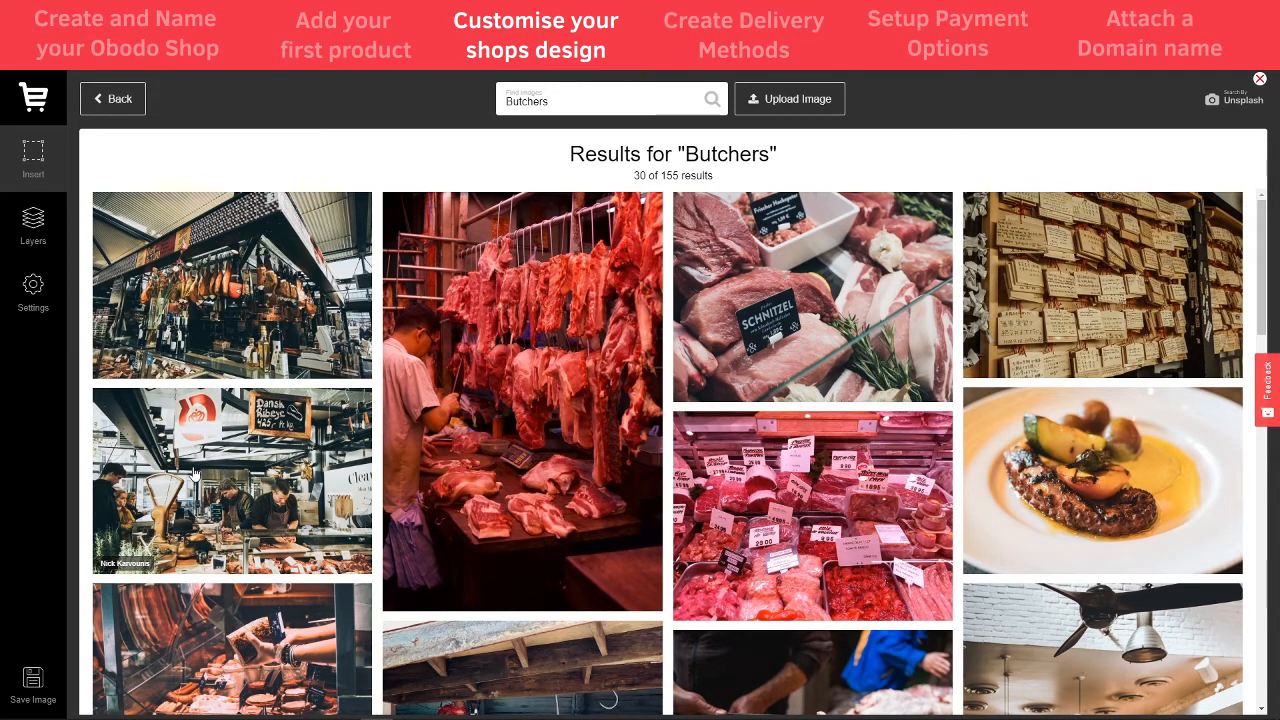
pyautogui.click(598, 321)
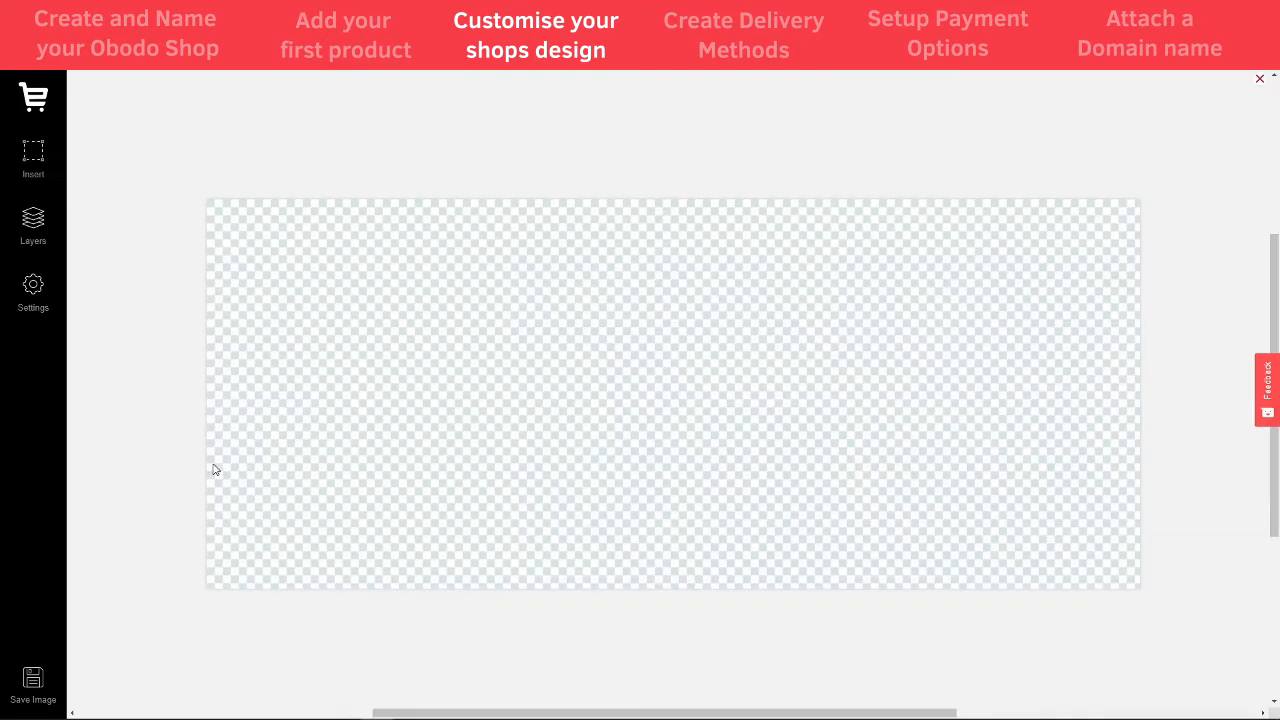
# - Resize and position the butcher-shop photo so it covers the whole banner
pyautogui.click(548, 390)
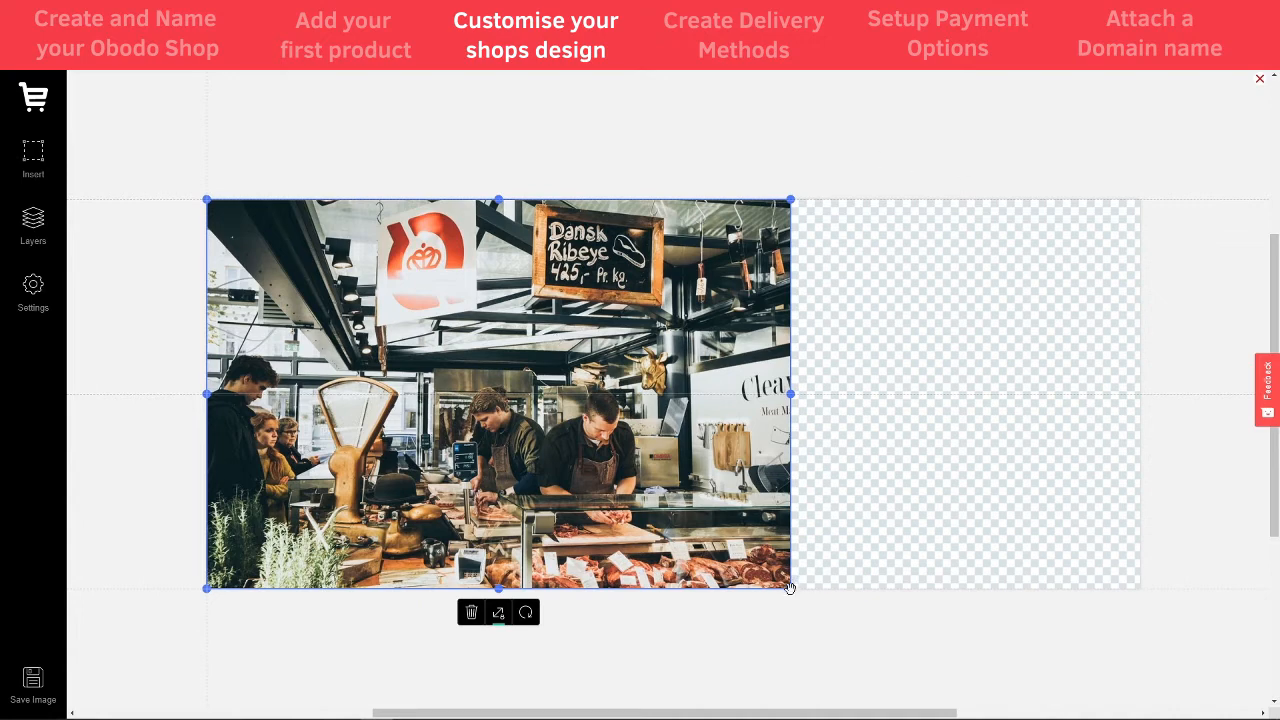
pyautogui.moveTo(790, 588); pyautogui.dragTo(991, 681)
pyautogui.moveTo(832, 453); pyautogui.dragTo(817, 375)
pyautogui.moveTo(971, 606); pyautogui.dragTo(1107, 675)
pyautogui.moveTo(619, 399)
pyautogui.mouseDown()
pyautogui.moveTo(708, 378)
pyautogui.moveTo(628, 377)
pyautogui.mouseUp()
pyautogui.moveTo(1083, 645); pyautogui.dragTo(1174, 690)
pyautogui.moveTo(893, 484); pyautogui.dragTo(893, 474)
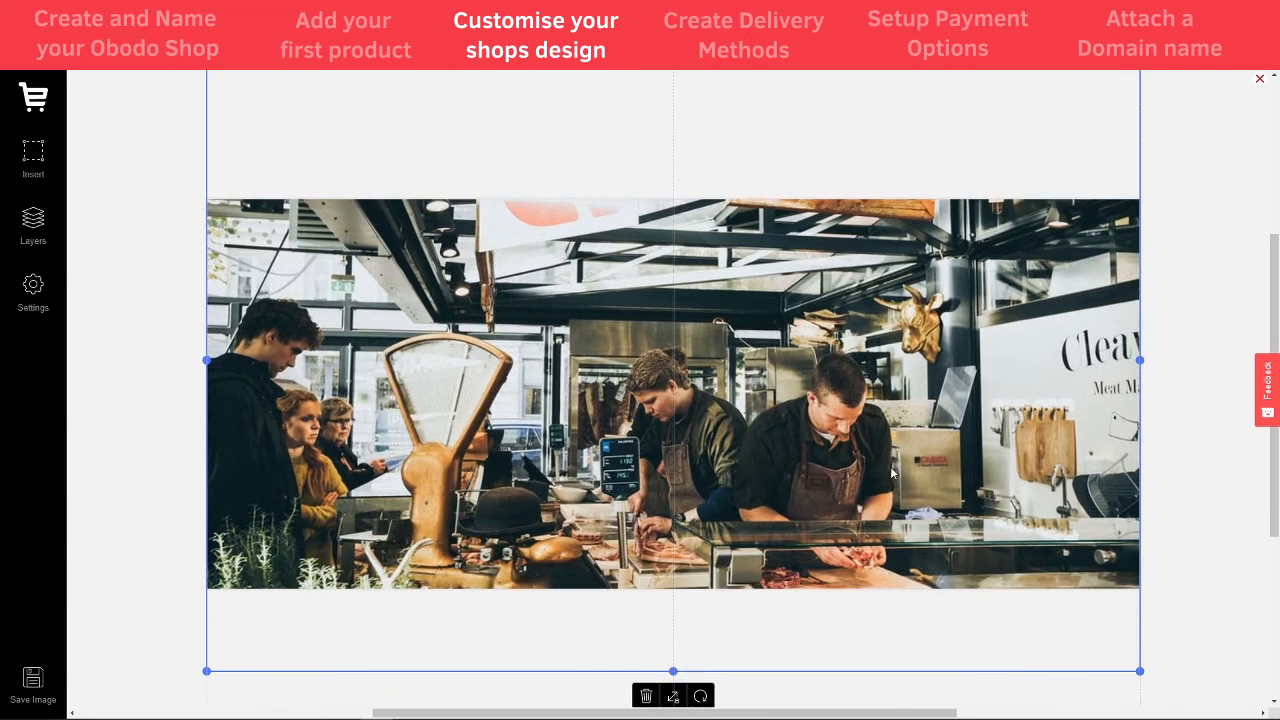
pyautogui.click(112, 341)
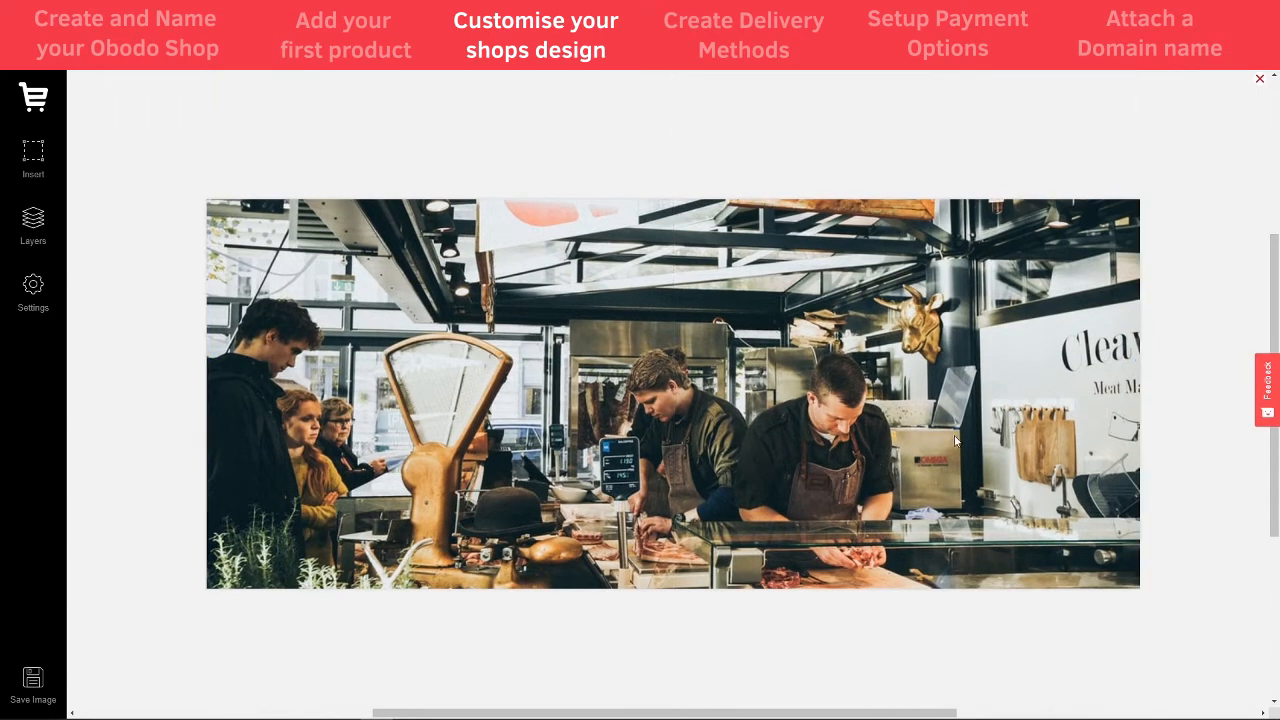
# - Draw a black box over the banner's right side and lower its opacity to semi-transparent
pyautogui.click(35, 154)
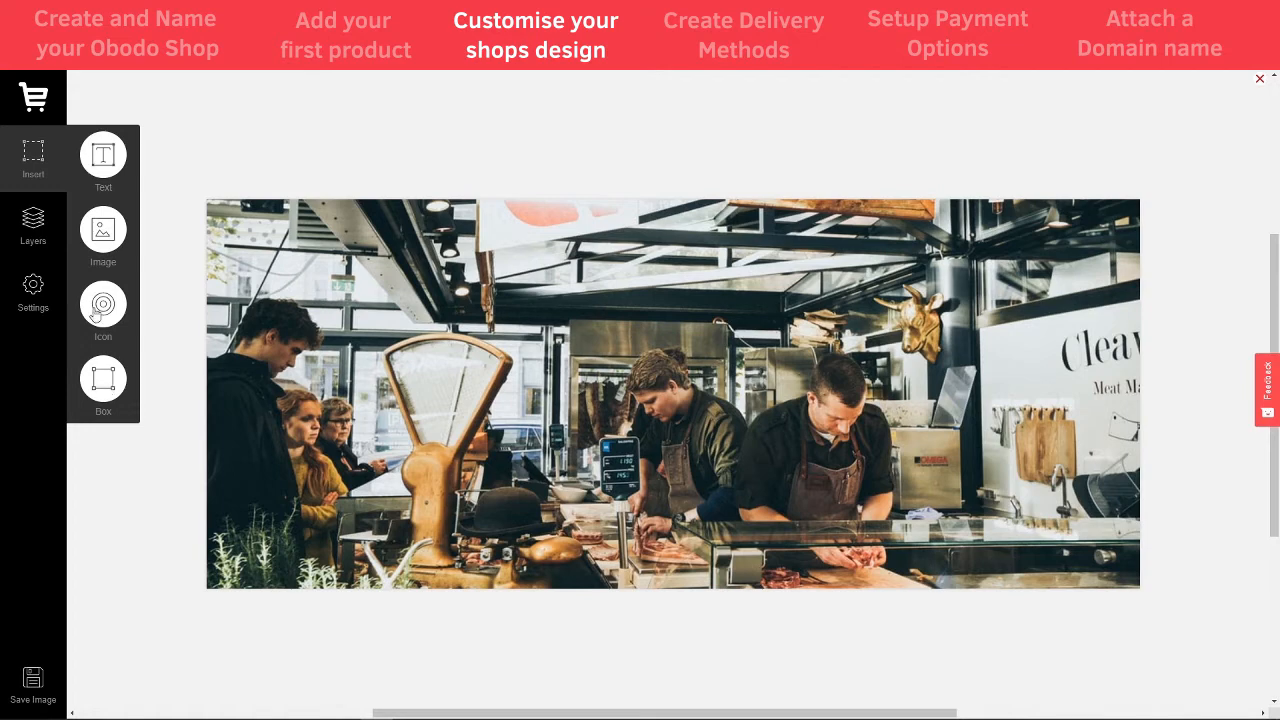
pyautogui.click(105, 378)
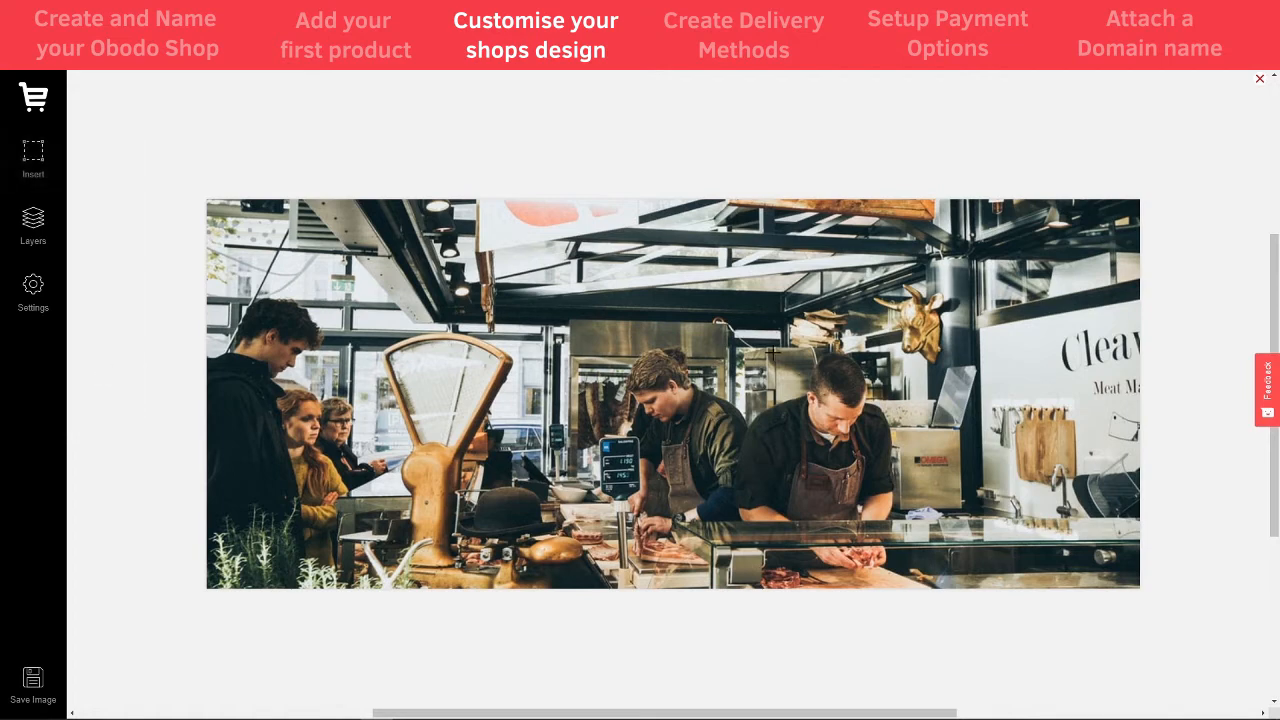
pyautogui.moveTo(799, 178)
pyautogui.mouseDown()
pyautogui.moveTo(971, 359)
pyautogui.moveTo(1094, 569)
pyautogui.moveTo(1147, 611)
pyautogui.mouseUp()
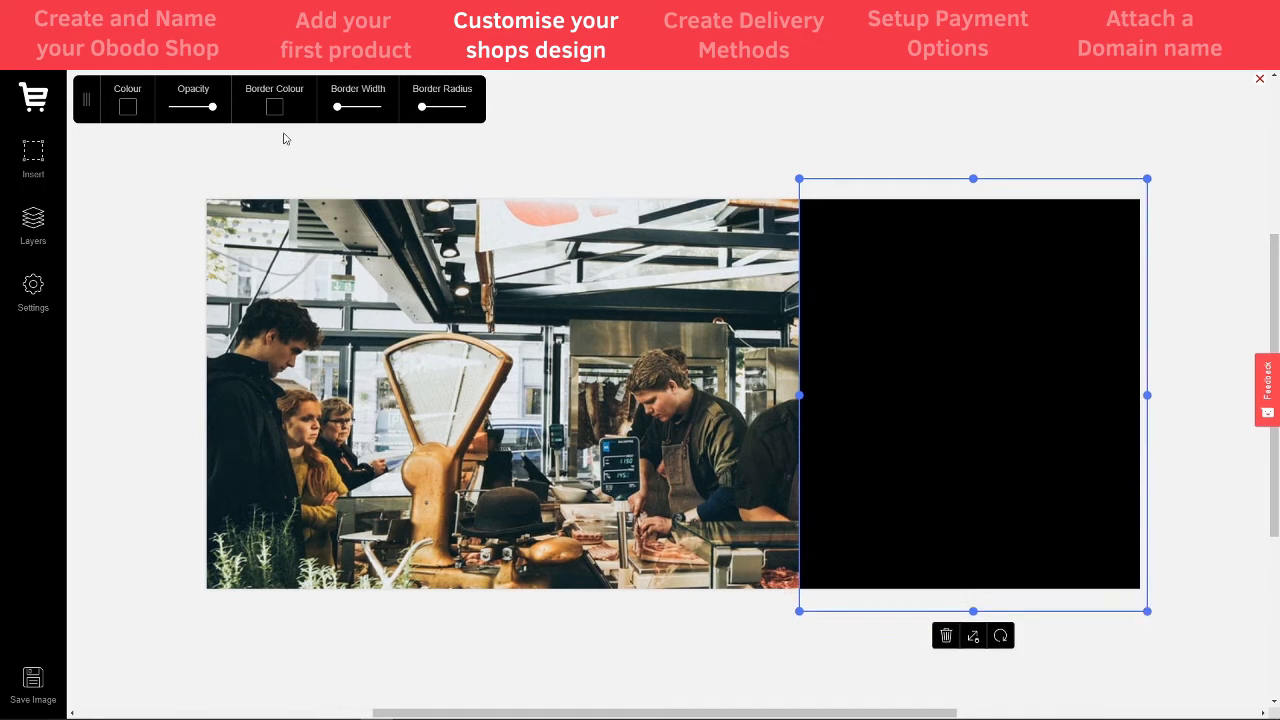
pyautogui.click(127, 108)
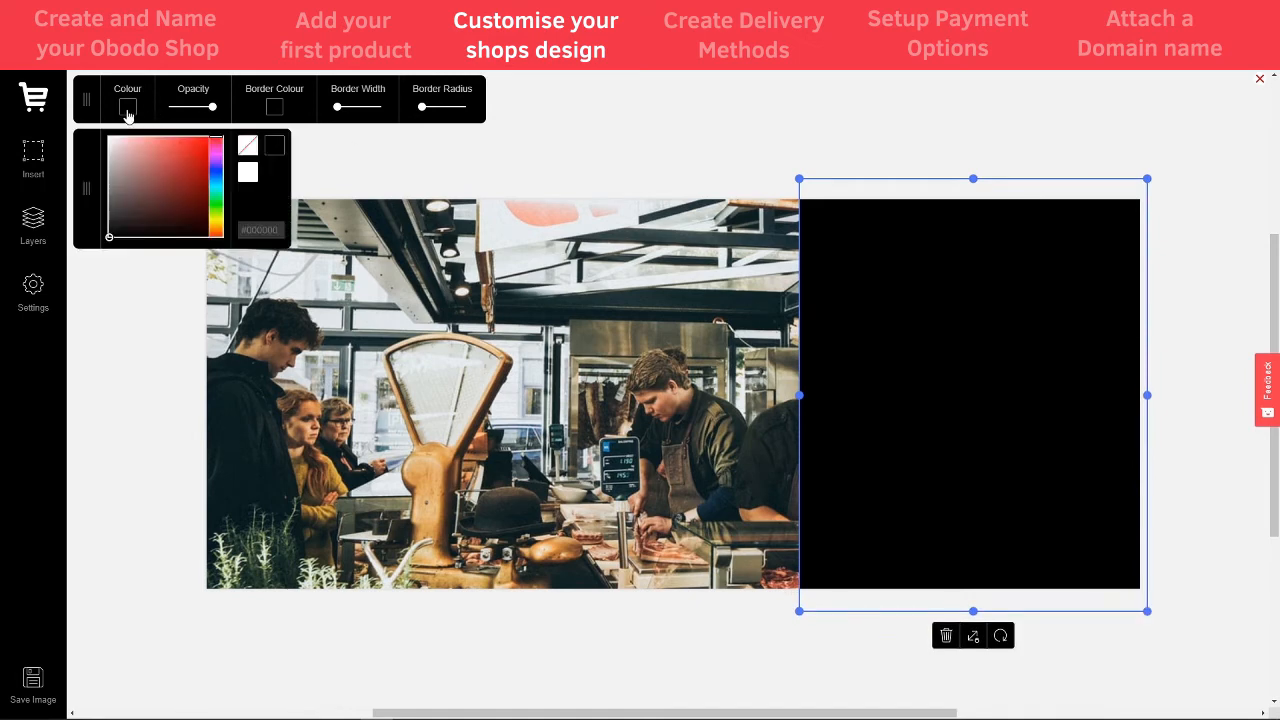
pyautogui.click(128, 112)
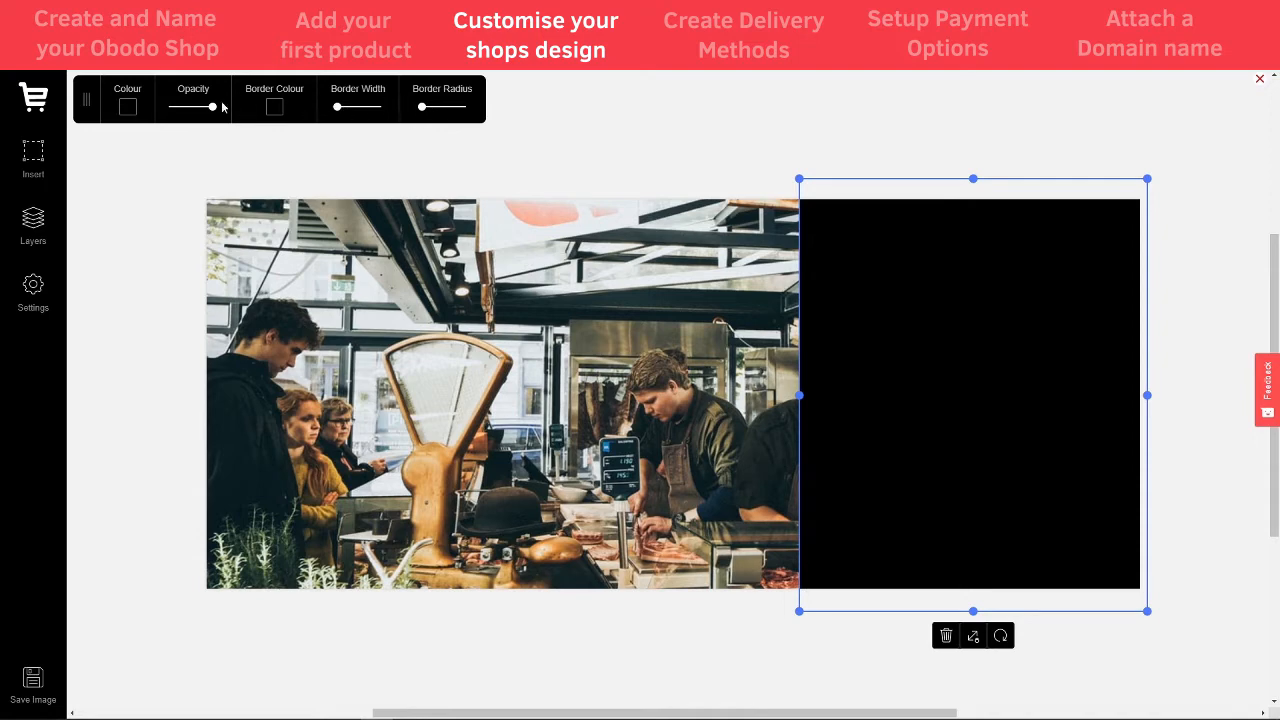
pyautogui.moveTo(210, 110)
pyautogui.mouseDown()
pyautogui.moveTo(193, 111)
pyautogui.moveTo(204, 111)
pyautogui.mouseUp()
pyautogui.click(737, 140)
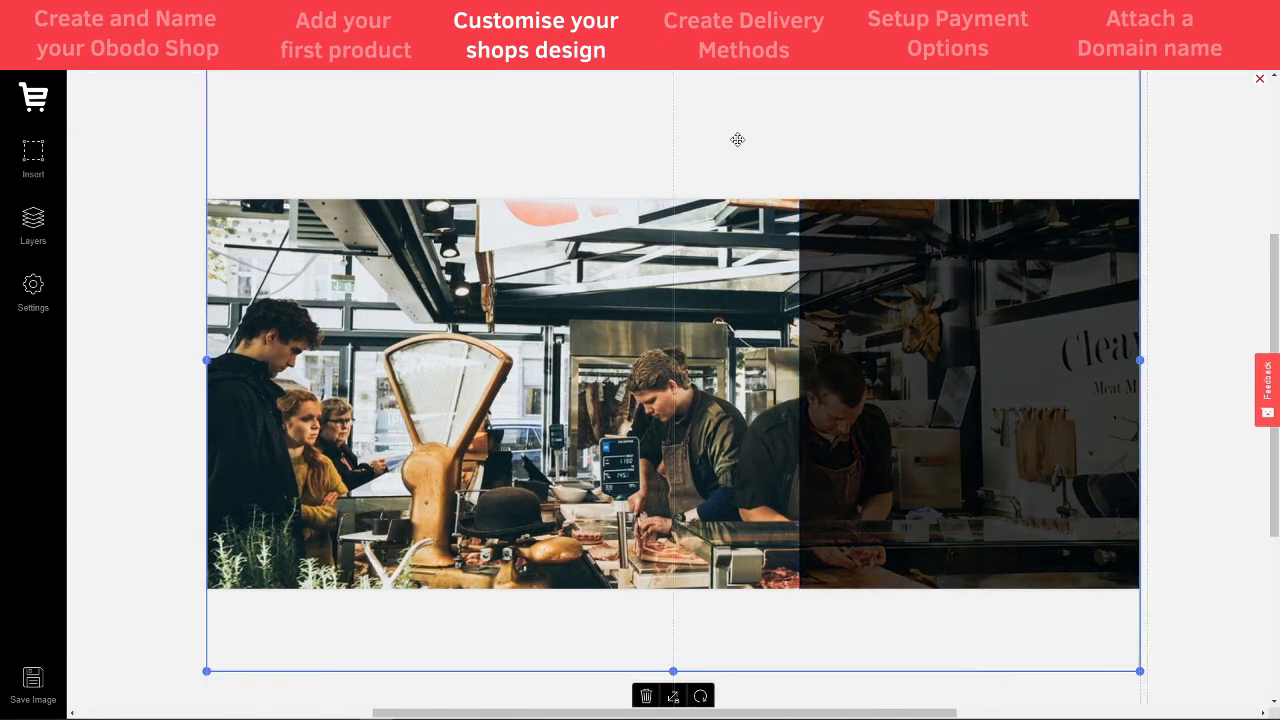
pyautogui.click(1167, 220)
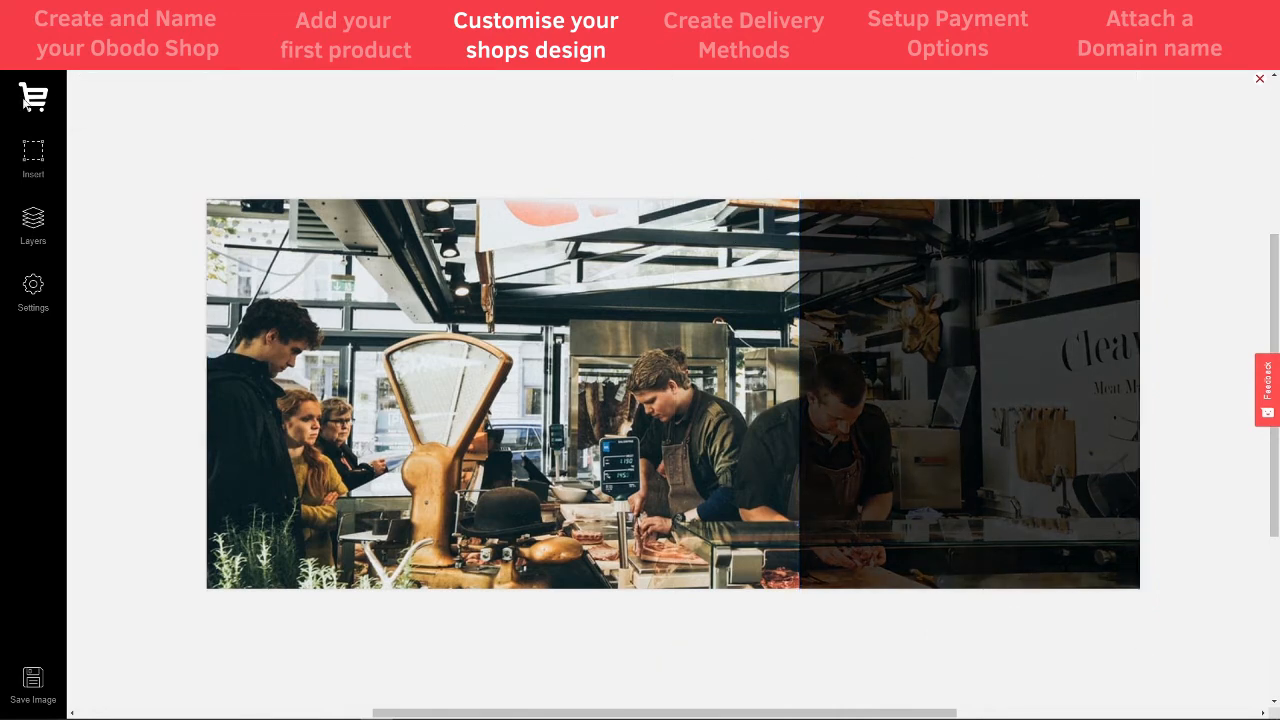
pyautogui.click(33, 156)
# - Add a text box to the banner's upper right and replace its placeholder with SHOP OUR MEAT RANGE
pyautogui.click(101, 163)
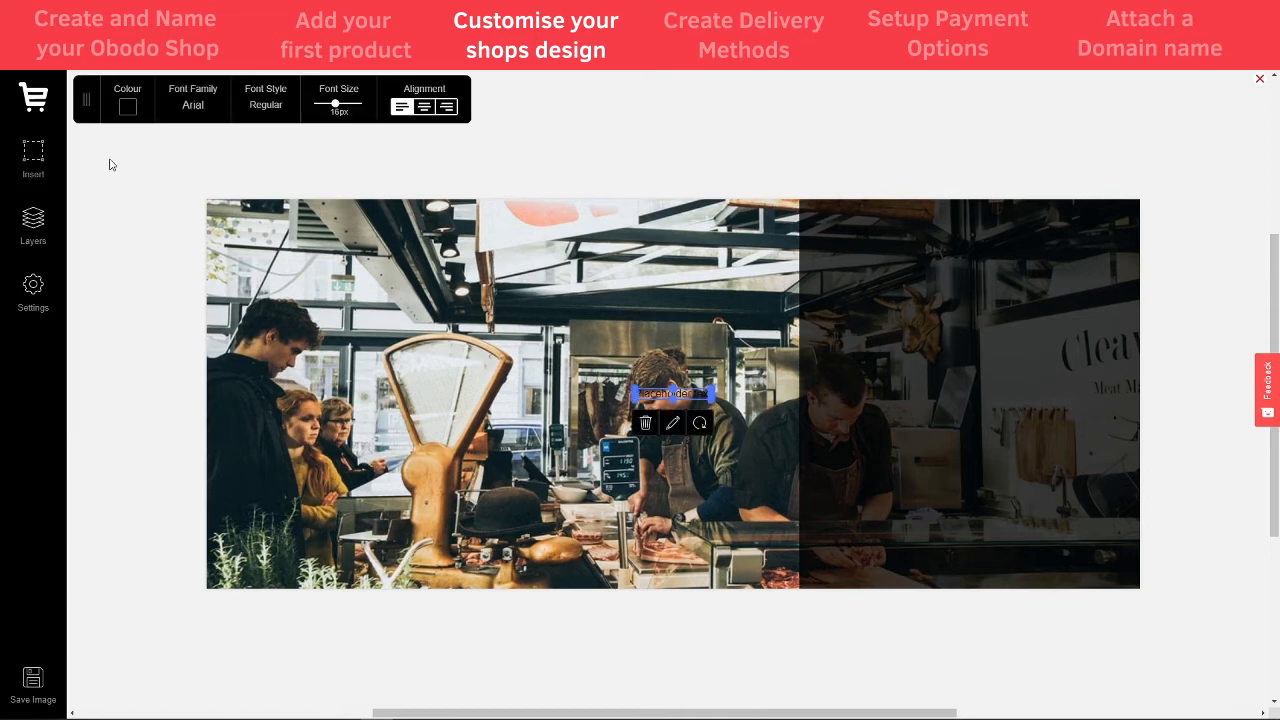
pyautogui.moveTo(711, 397); pyautogui.dragTo(1046, 327)
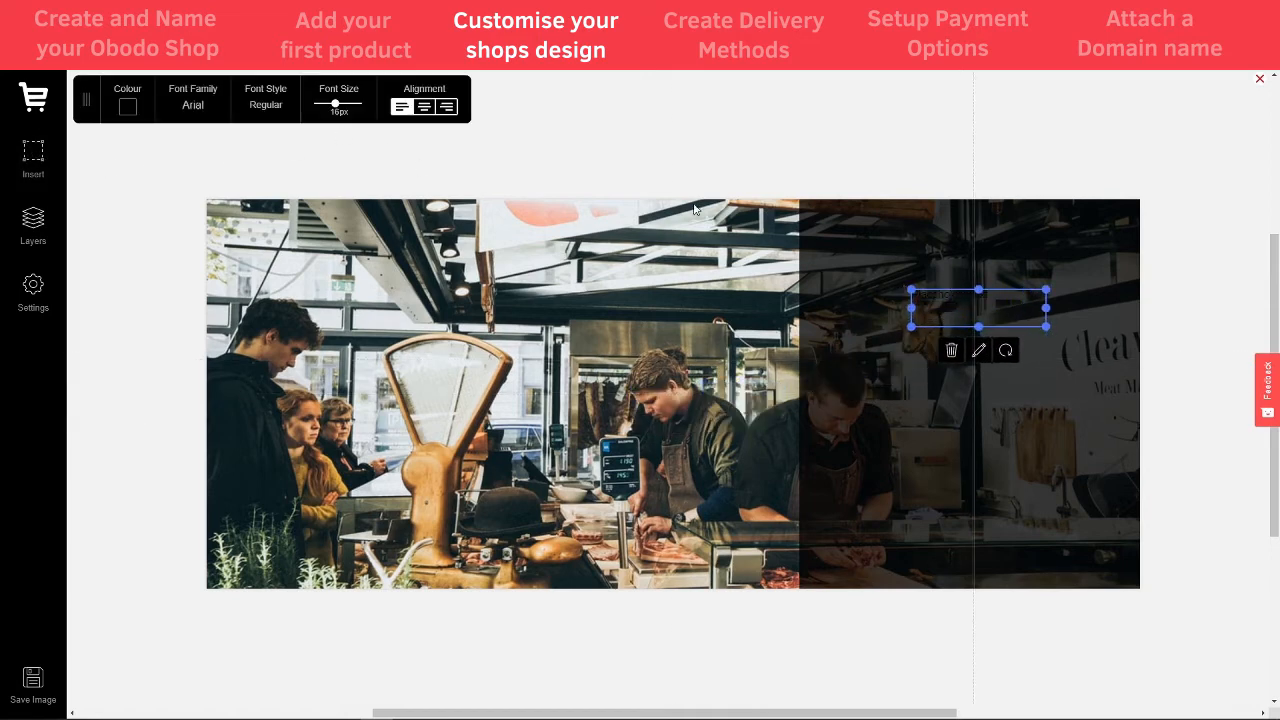
pyautogui.click(978, 350)
pyautogui.doubleClick(975, 293)
pyautogui.moveTo(972, 296); pyautogui.dragTo(908, 293)
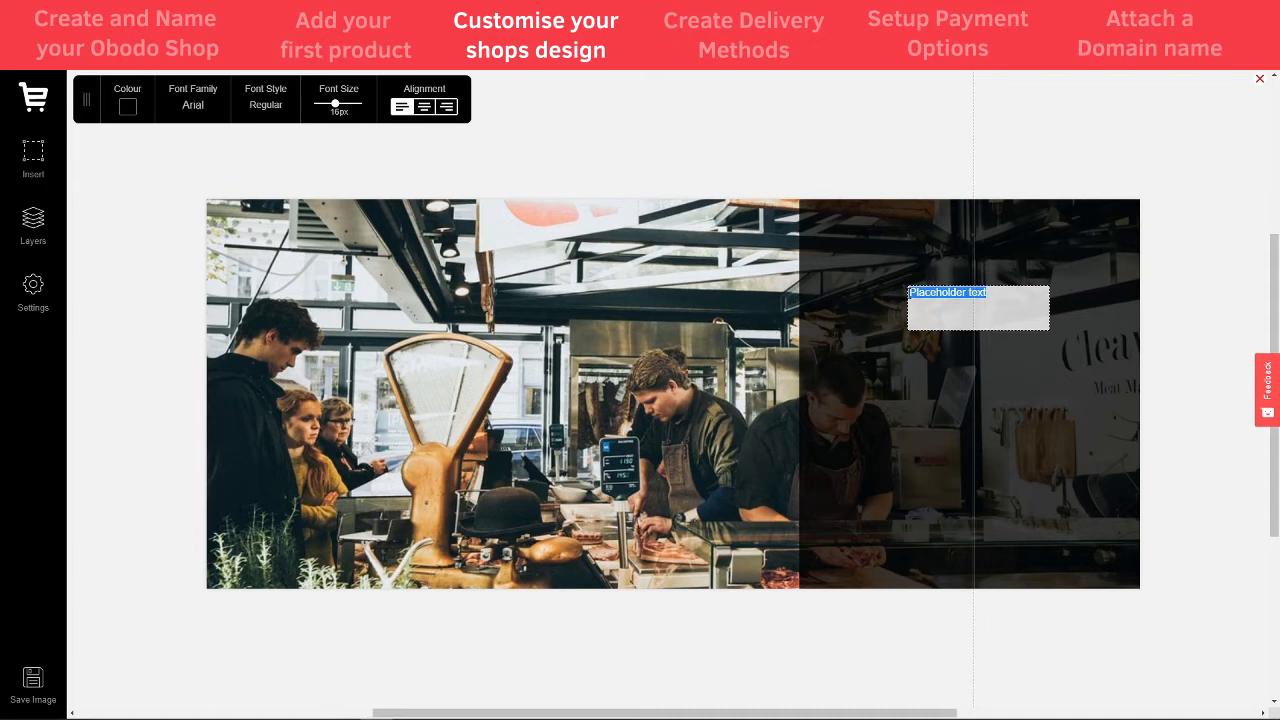
pyautogui.write('SHOP OUR MEAT RANGE')
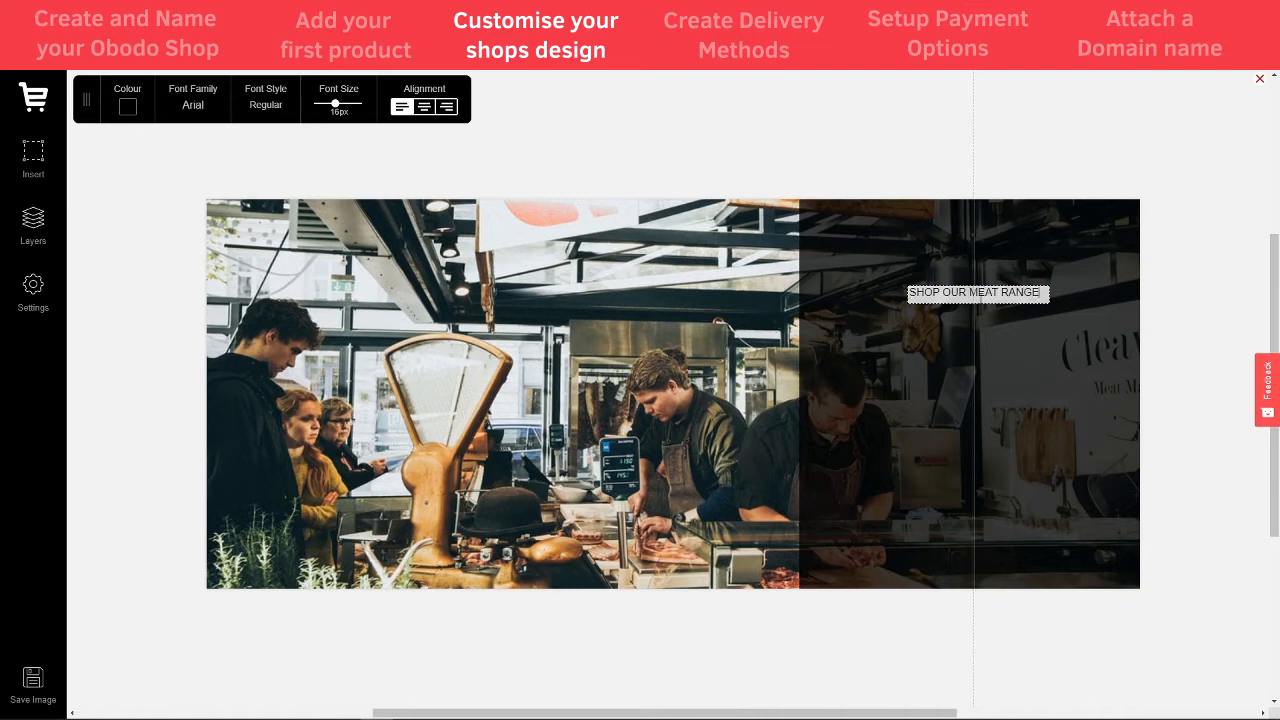
pyautogui.click(1030, 332)
# - Make the heading white, 27px and centre-aligned, positioned on the darkened right side
pyautogui.click(980, 297)
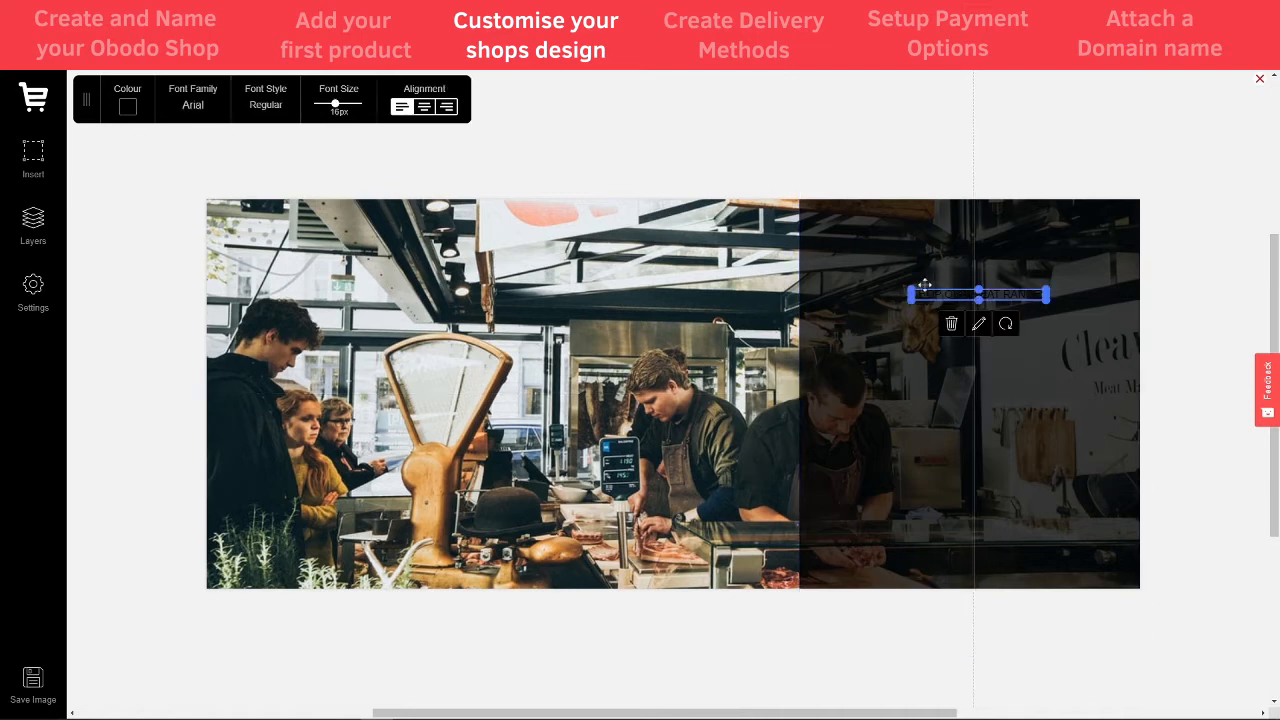
pyautogui.click(135, 110)
pyautogui.moveTo(134, 191); pyautogui.dragTo(72, 115)
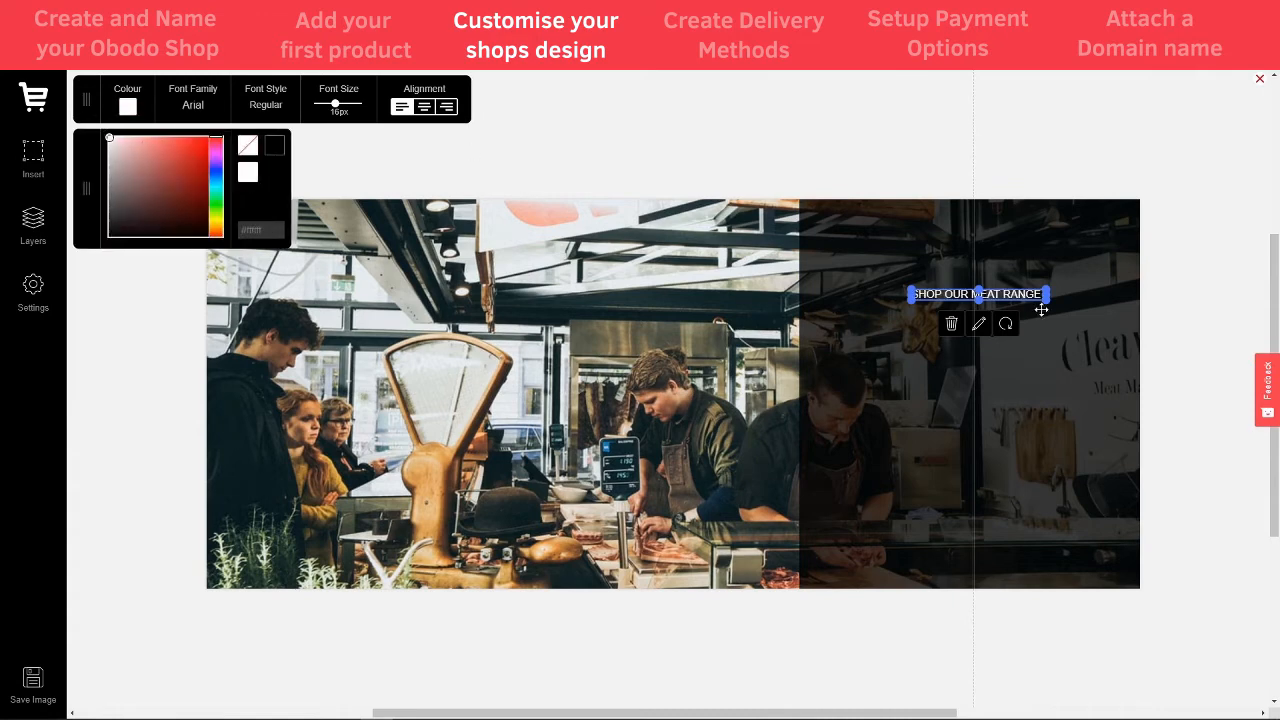
pyautogui.moveTo(1041, 310)
pyautogui.mouseDown()
pyautogui.moveTo(1037, 447)
pyautogui.moveTo(1037, 413)
pyautogui.moveTo(1036, 427)
pyautogui.moveTo(1069, 436)
pyautogui.moveTo(986, 410)
pyautogui.moveTo(842, 407)
pyautogui.mouseUp()
pyautogui.click(987, 457)
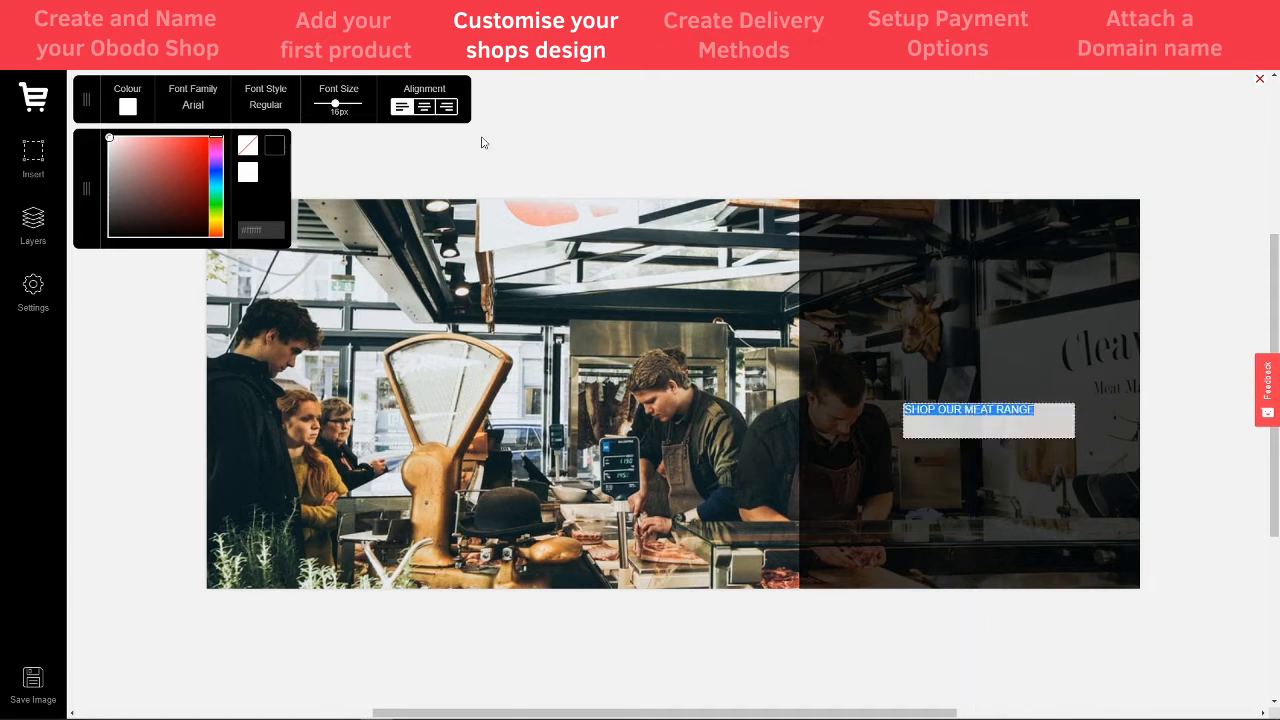
pyautogui.click(340, 106)
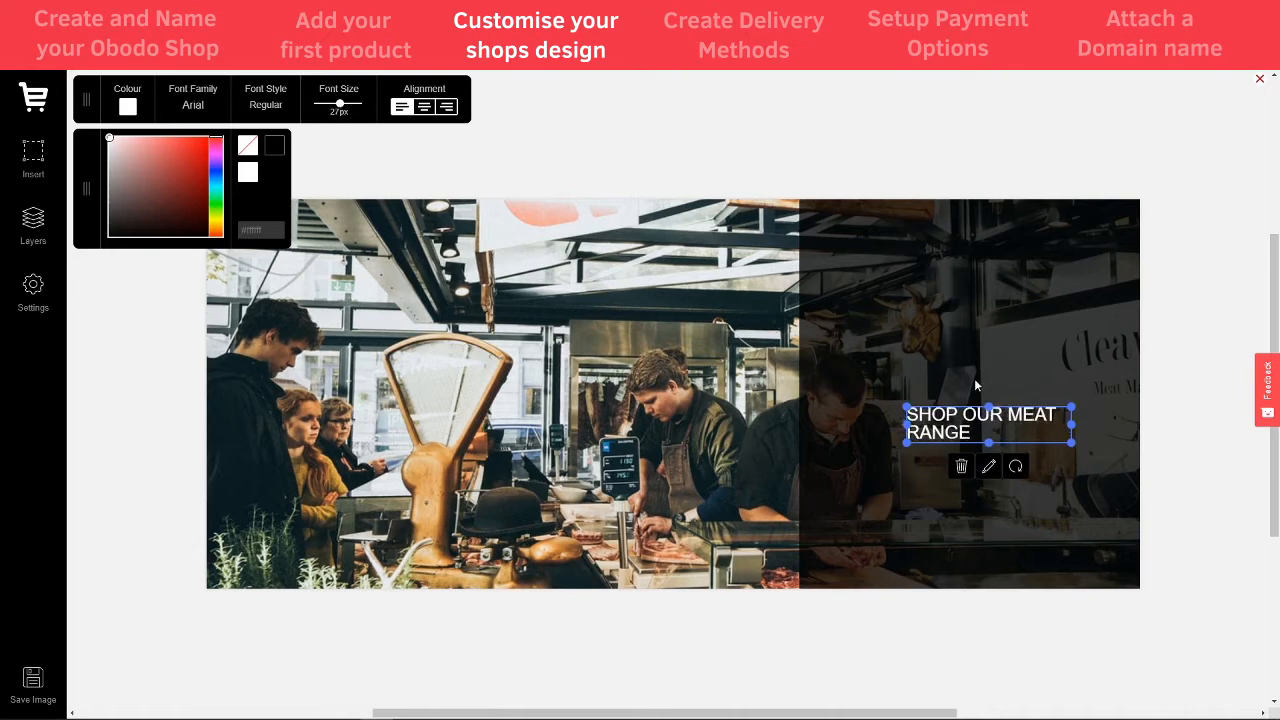
pyautogui.moveTo(1070, 422); pyautogui.dragTo(1110, 422)
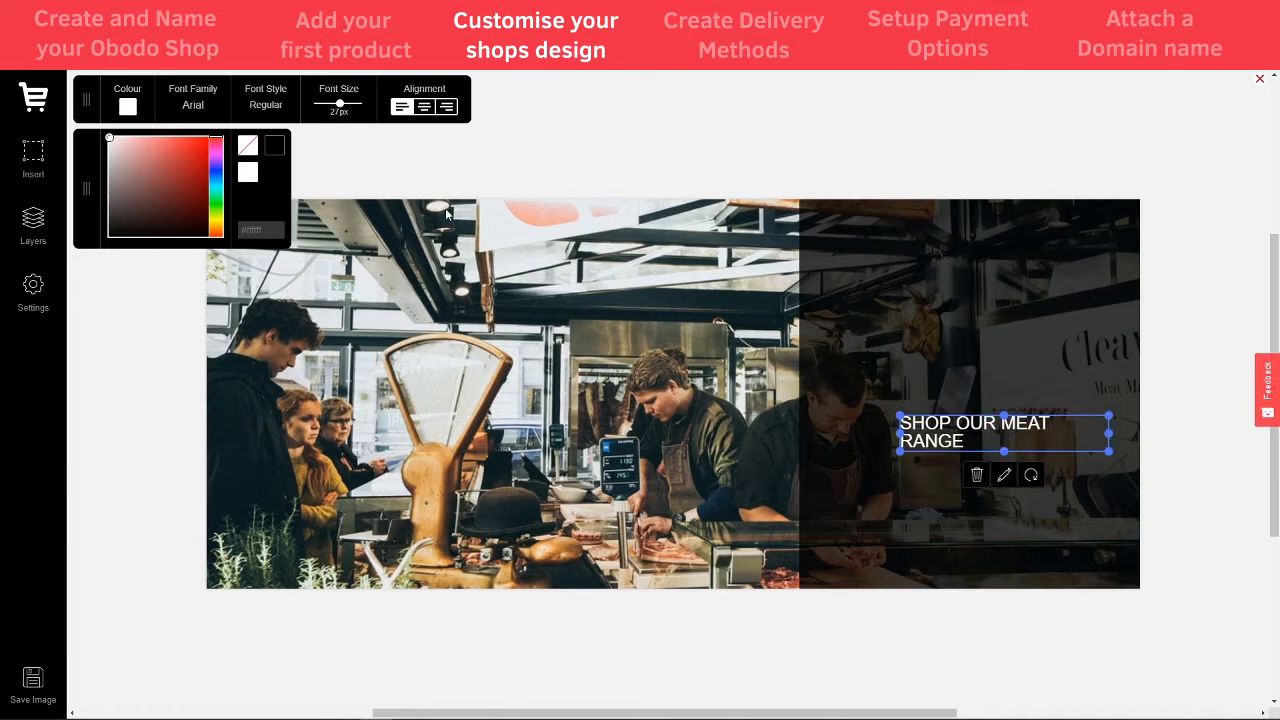
pyautogui.click(425, 110)
pyautogui.moveTo(1038, 440)
pyautogui.mouseDown()
pyautogui.moveTo(1020, 450)
pyautogui.moveTo(1035, 458)
pyautogui.mouseUp()
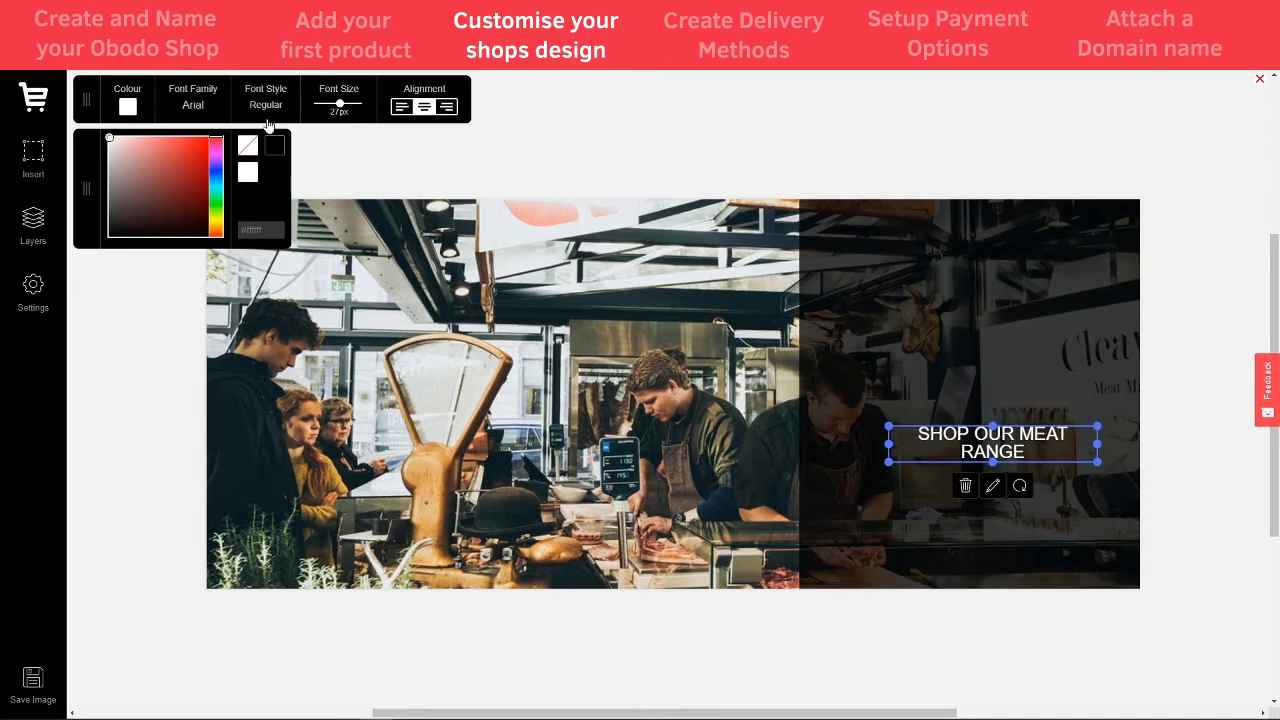
# - Add another text box at the upper right reading 'Welcome to Beeken's Butchers'
pyautogui.click(27, 145)
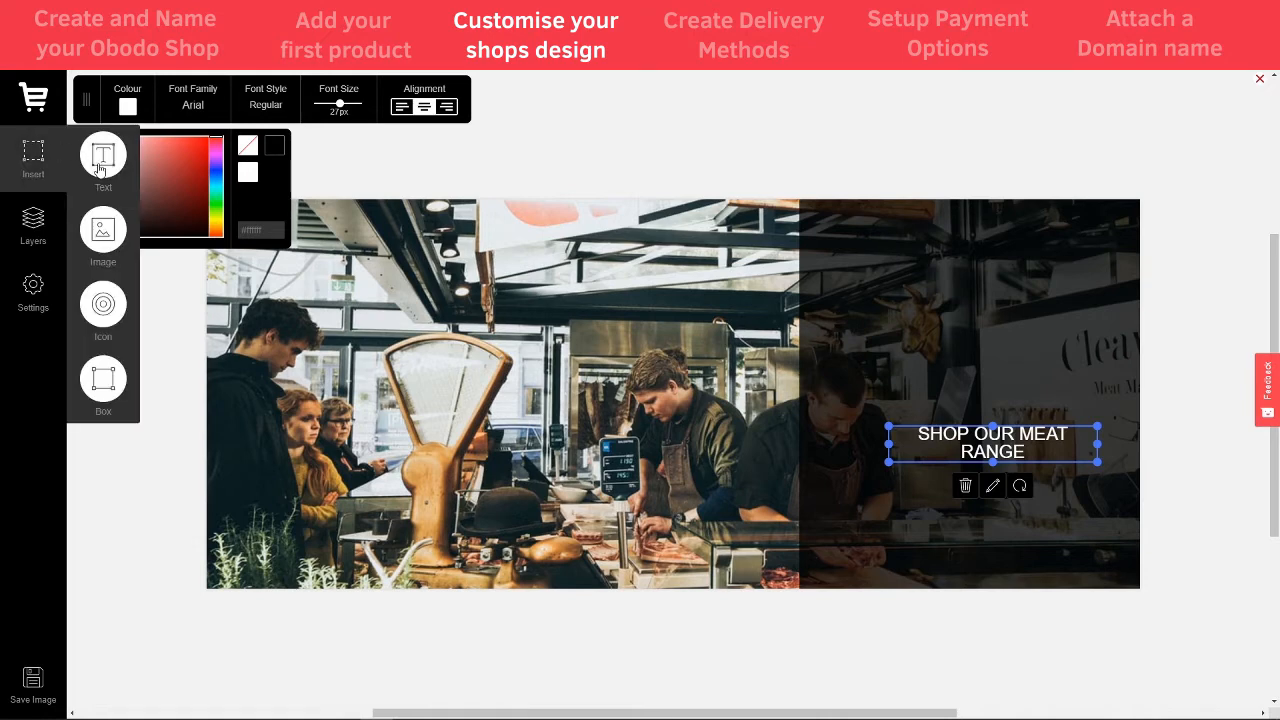
pyautogui.click(101, 168)
pyautogui.moveTo(630, 390); pyautogui.dragTo(925, 306)
pyautogui.doubleClick(926, 305)
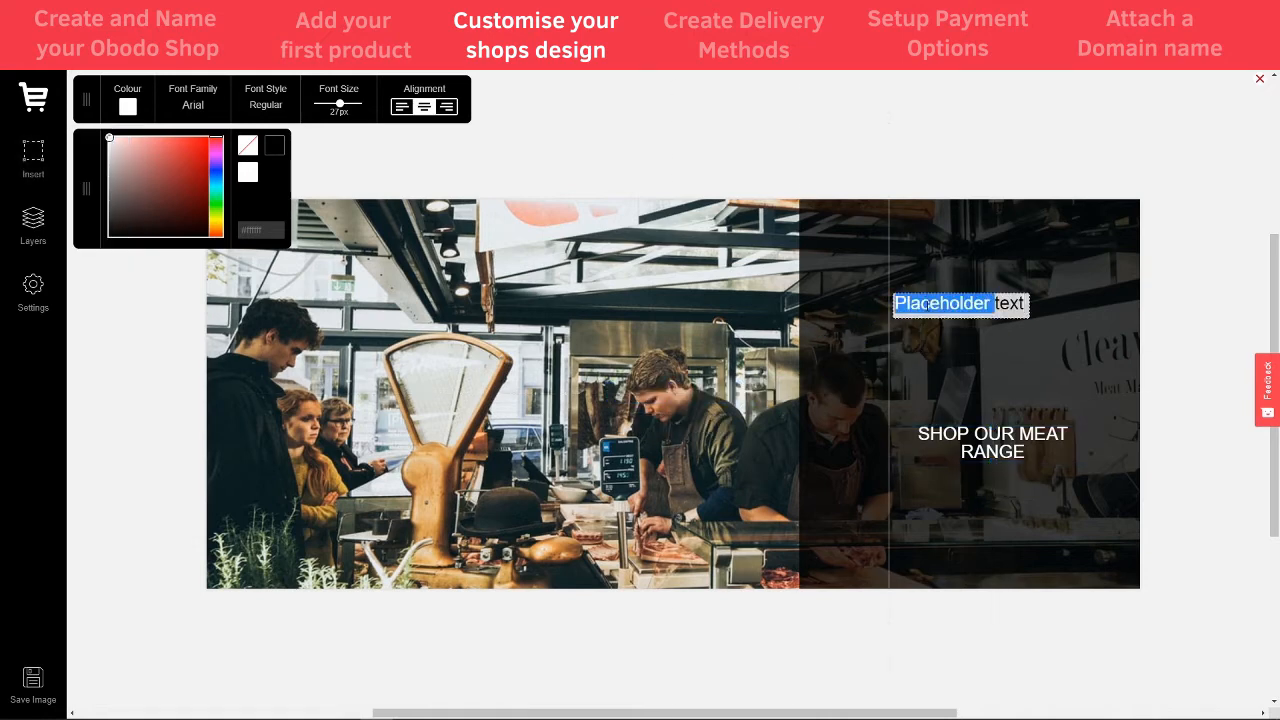
pyautogui.press('BackSpace')
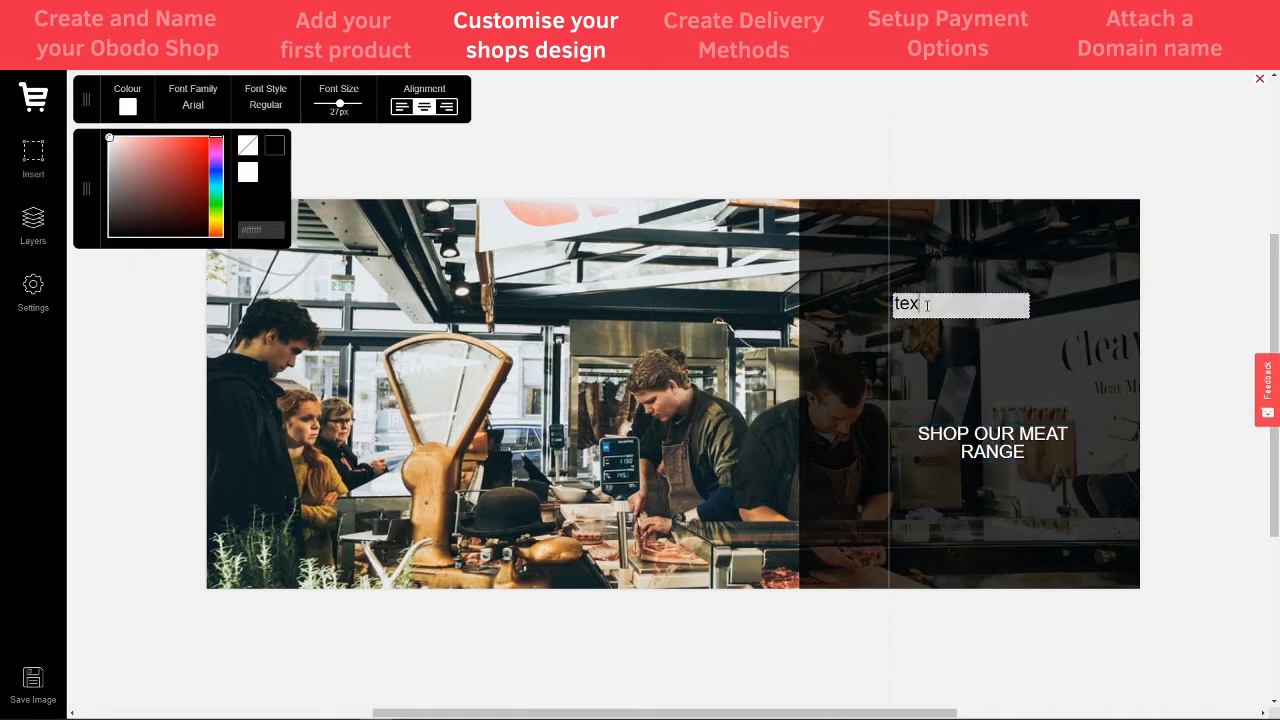
pyautogui.press('BackSpace')
pyautogui.press('BackSpace')
pyautogui.press('BackSpace')
pyautogui.write('wELCOM')
pyautogui.press('BackSpace')
pyautogui.press('BackSpace')
pyautogui.press('BackSpace')
pyautogui.press('BackSpace')
pyautogui.press('BackSpace')
pyautogui.press('BackSpace')
pyautogui.write('Welcome to Beeks')
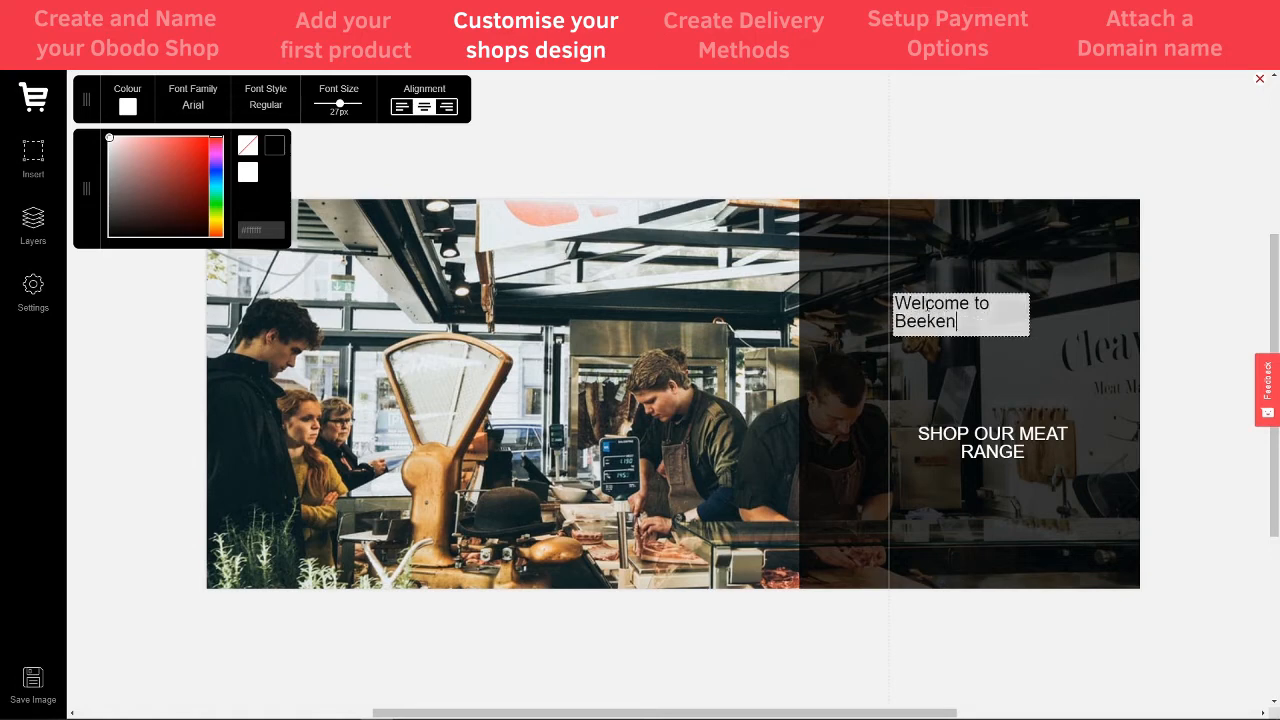
pyautogui.write("en's Butchers")
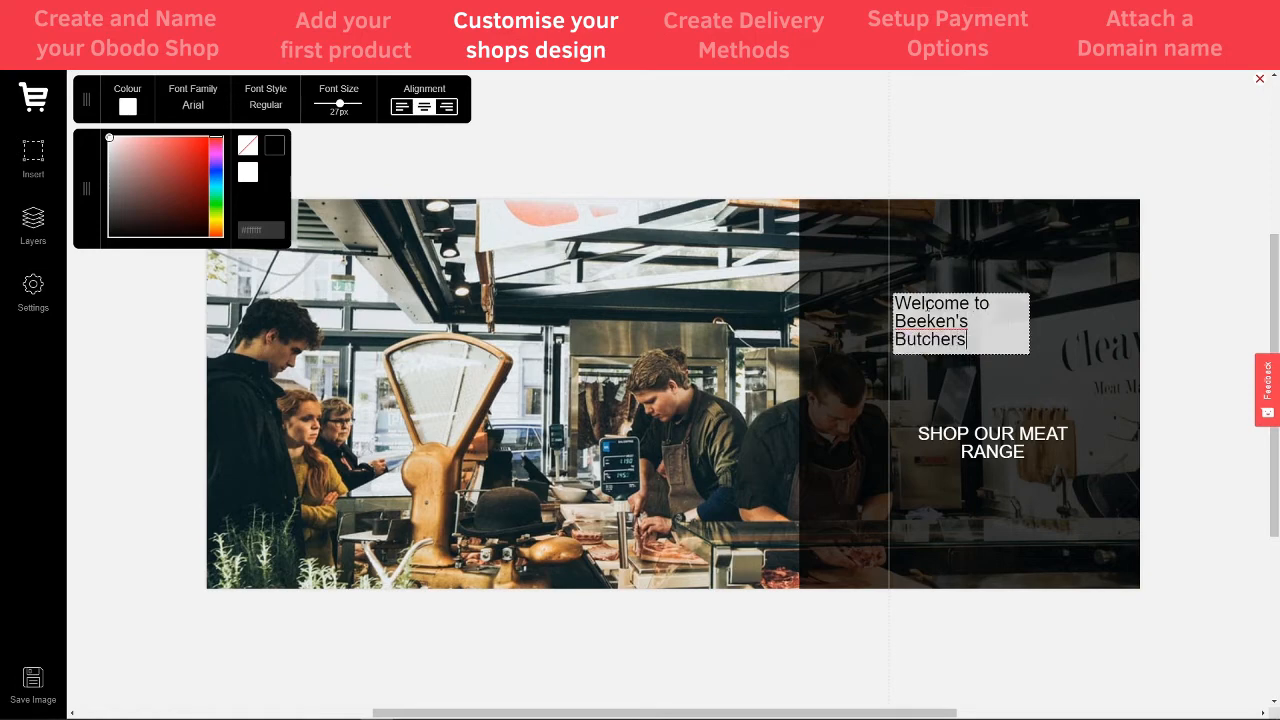
pyautogui.click(1035, 362)
# - Enlarge the welcome heading to 52px, wrap it onto two lines and place it over the dark panel
pyautogui.click(1011, 328)
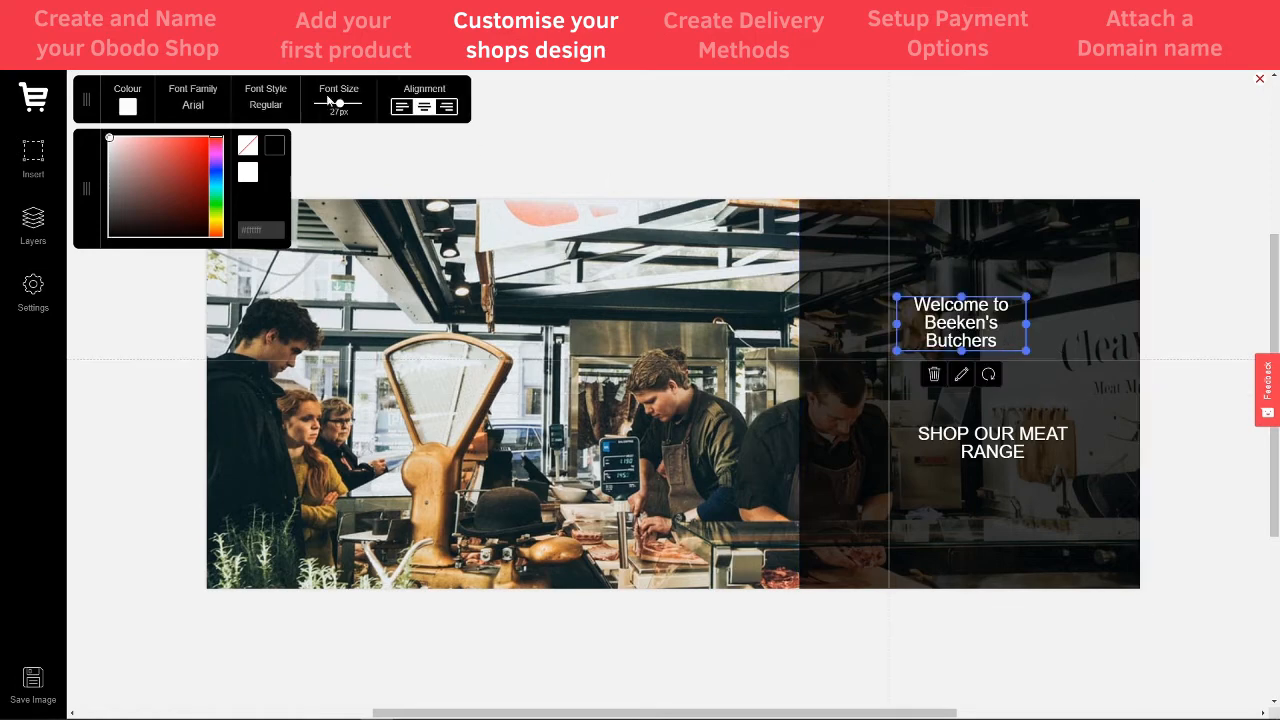
pyautogui.moveTo(341, 109); pyautogui.dragTo(346, 106)
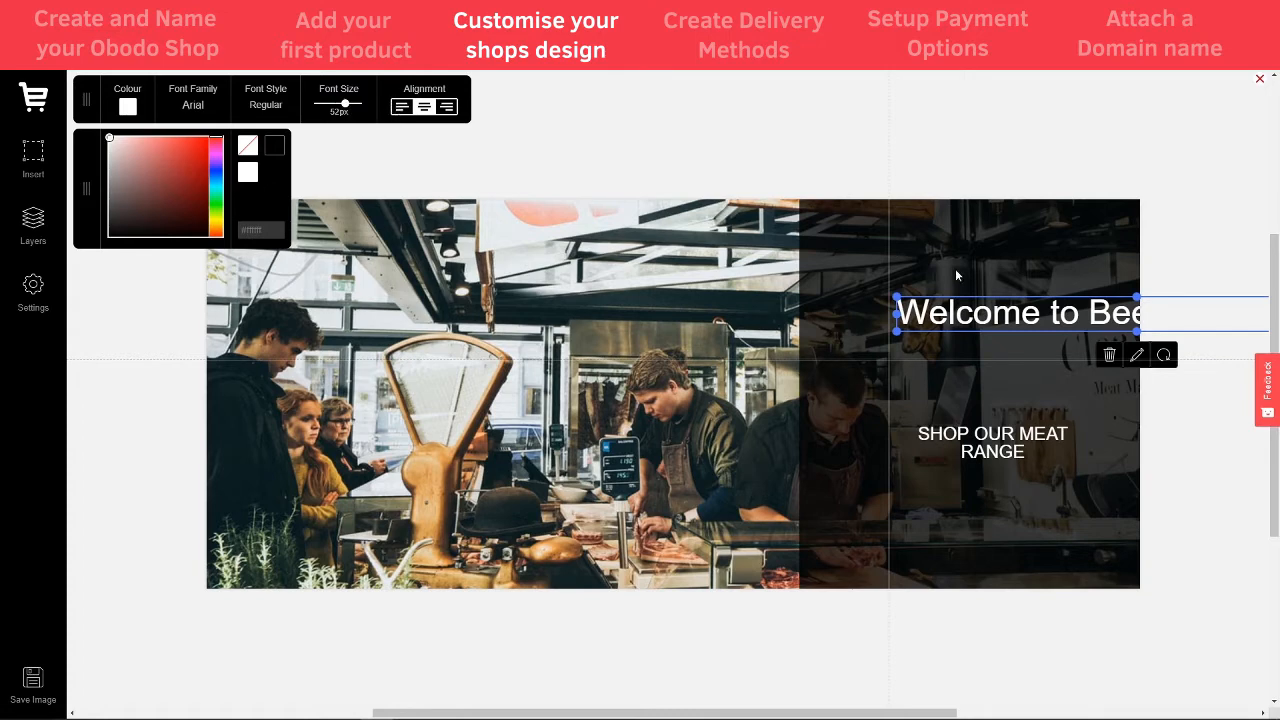
pyautogui.moveTo(972, 316); pyautogui.dragTo(722, 290)
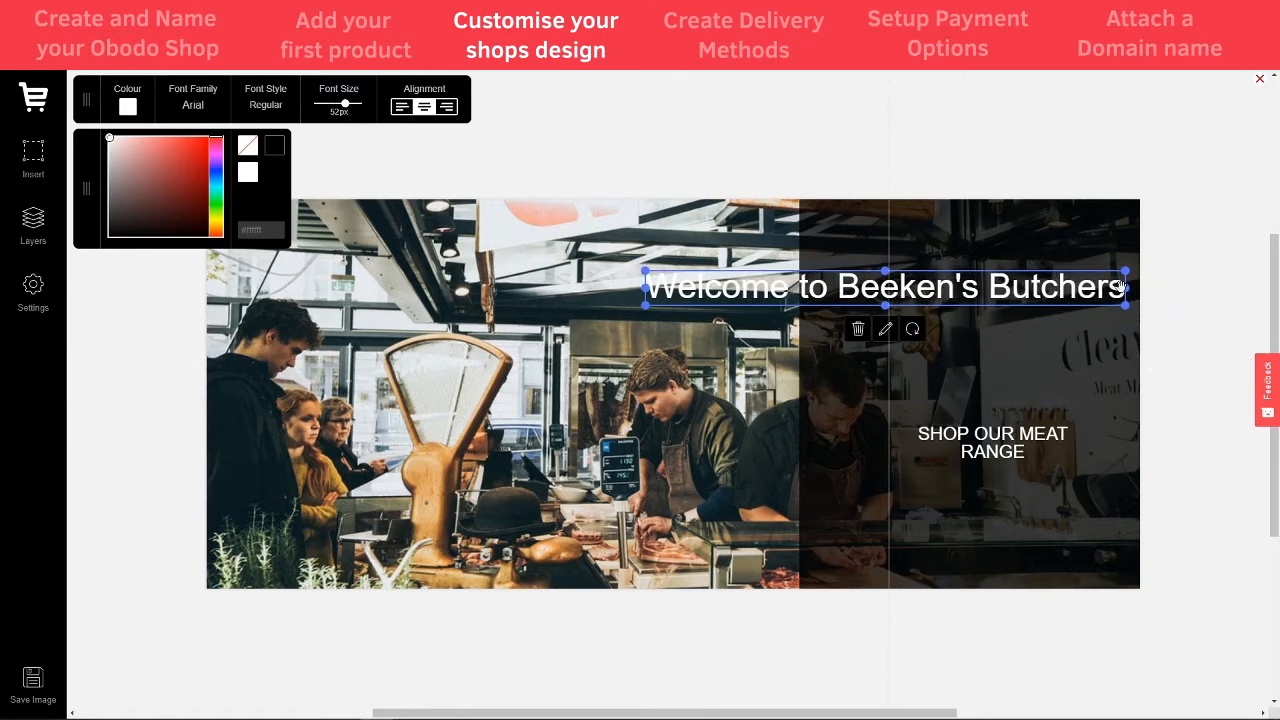
pyautogui.moveTo(1122, 287); pyautogui.dragTo(951, 285)
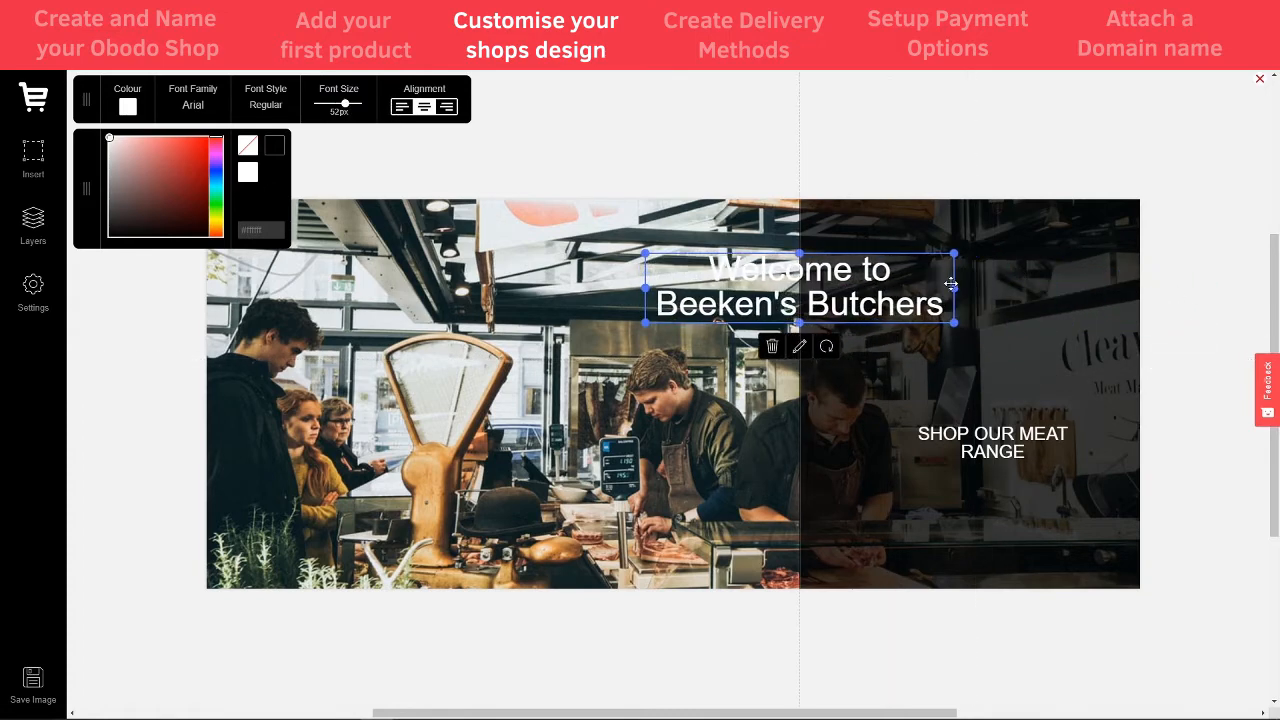
pyautogui.moveTo(812, 298); pyautogui.dragTo(1147, 317)
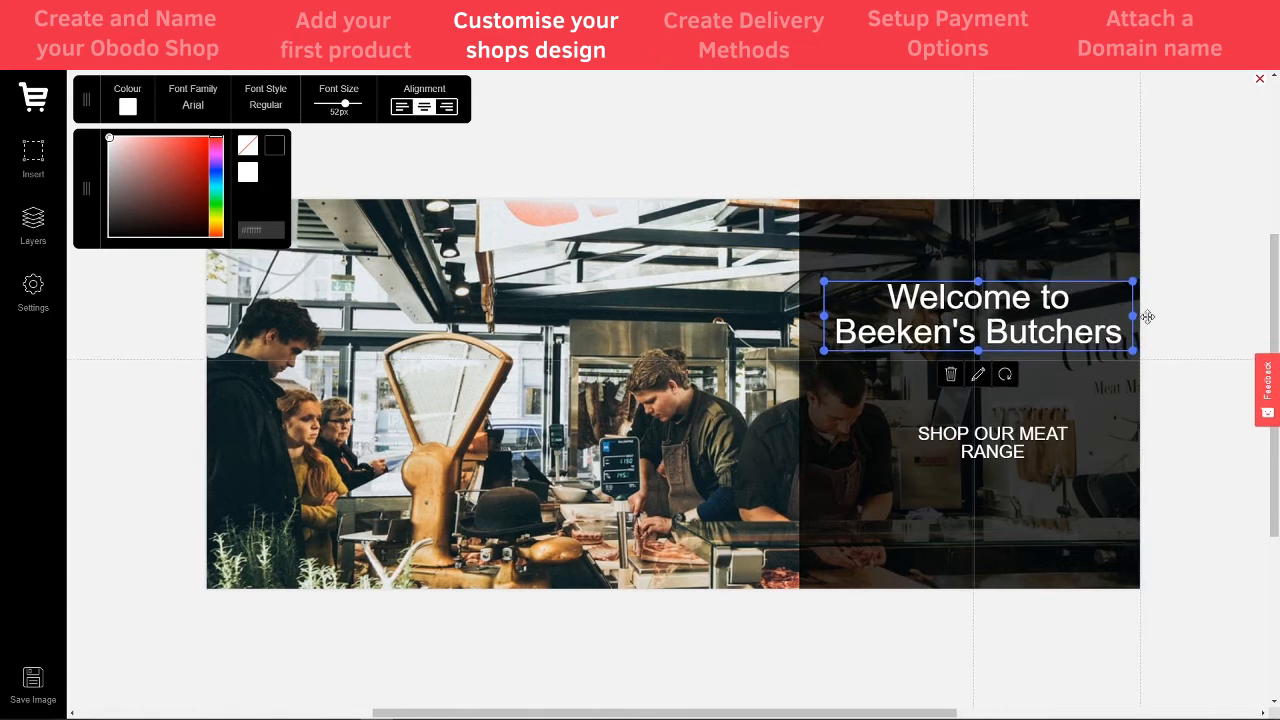
pyautogui.click(1218, 281)
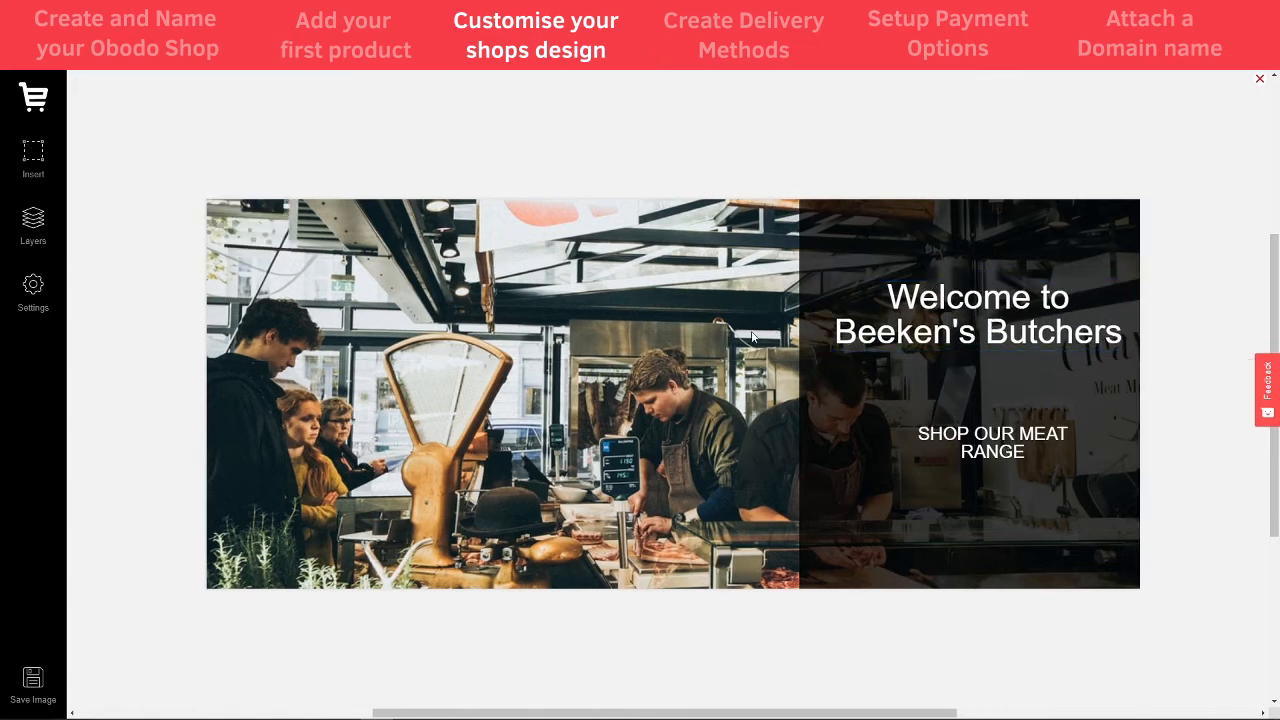
# - Frame SHOP OUR MEAT RANGE with a transparent box with a thick white border, then start saving the image
pyautogui.click(26, 160)
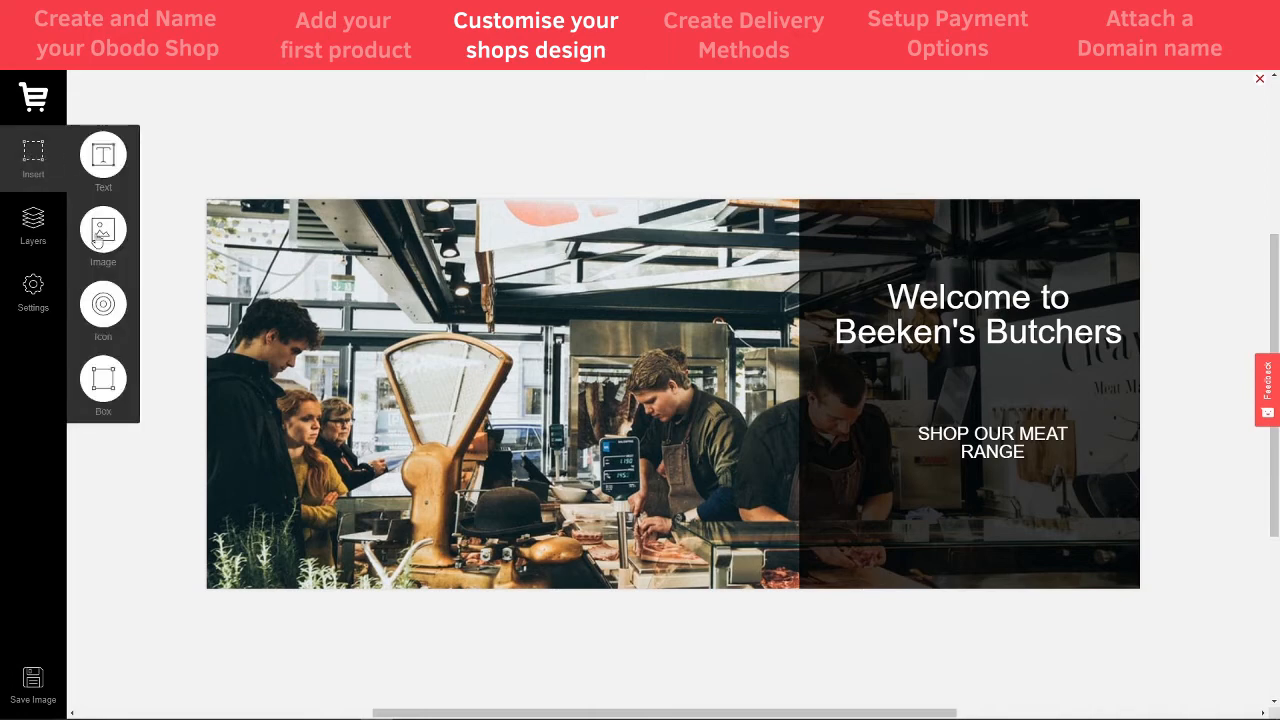
pyautogui.click(111, 363)
pyautogui.moveTo(893, 410); pyautogui.dragTo(1093, 469)
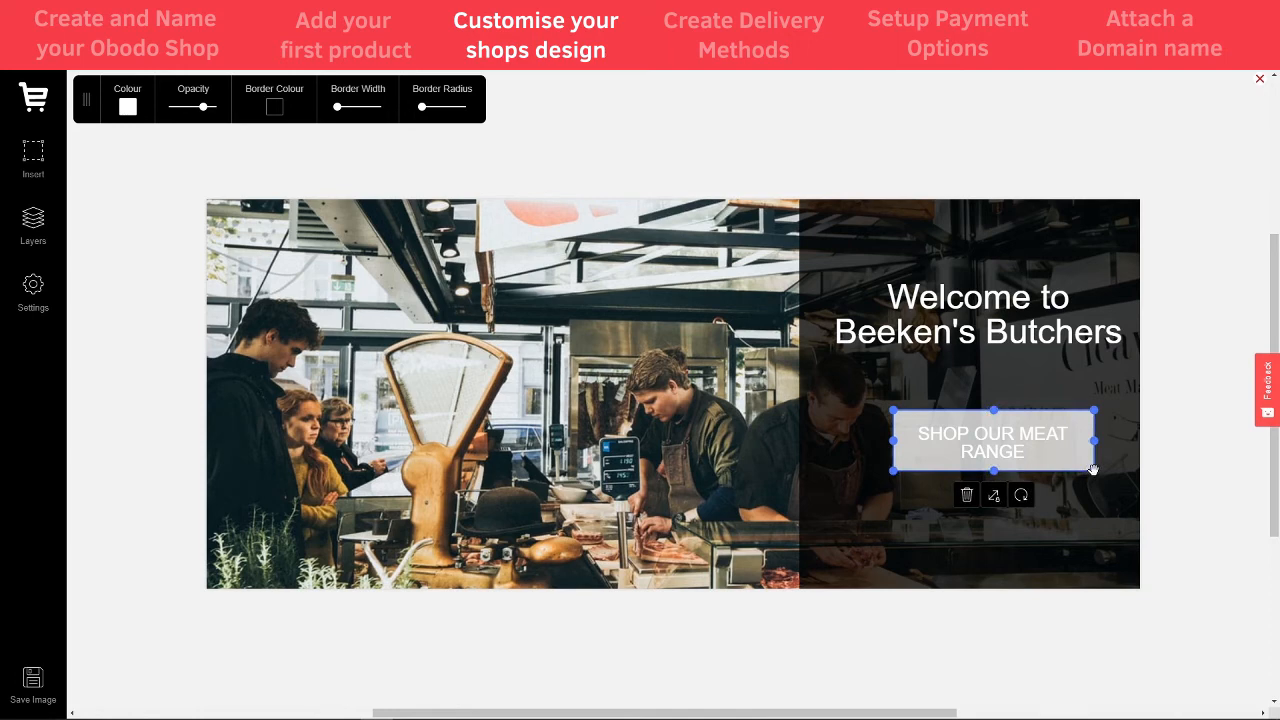
pyautogui.click(128, 108)
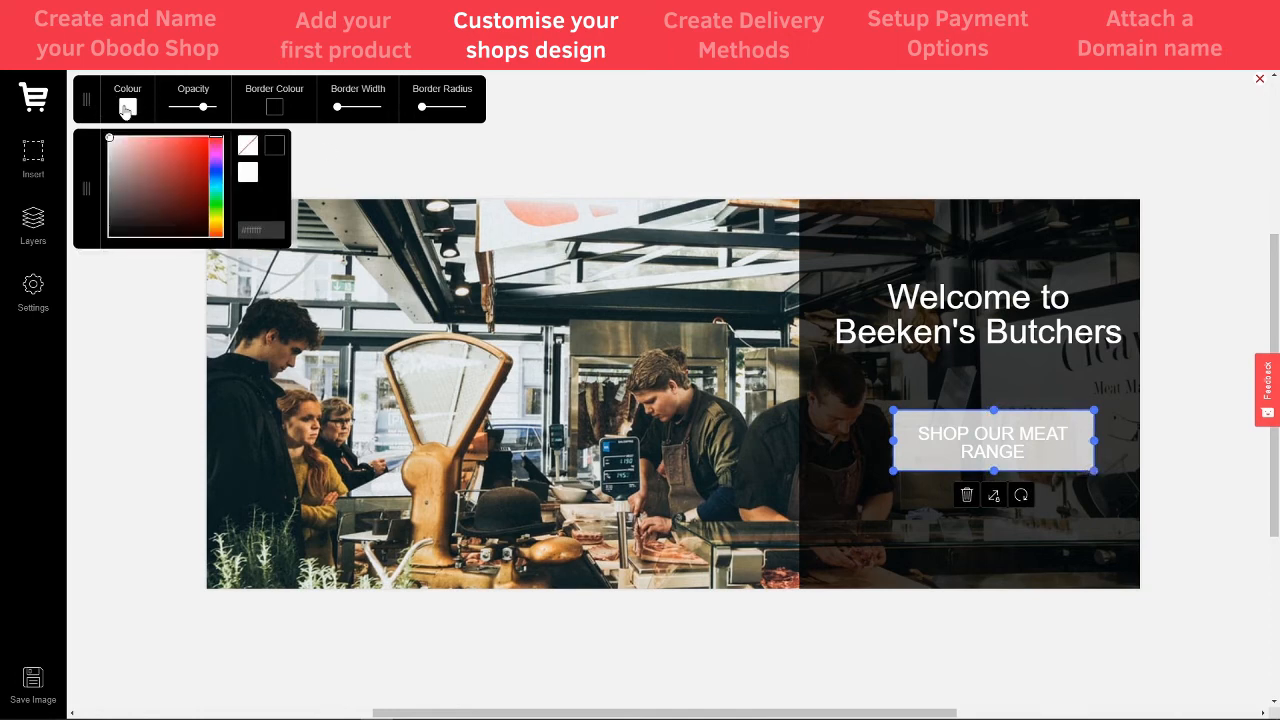
pyautogui.click(248, 147)
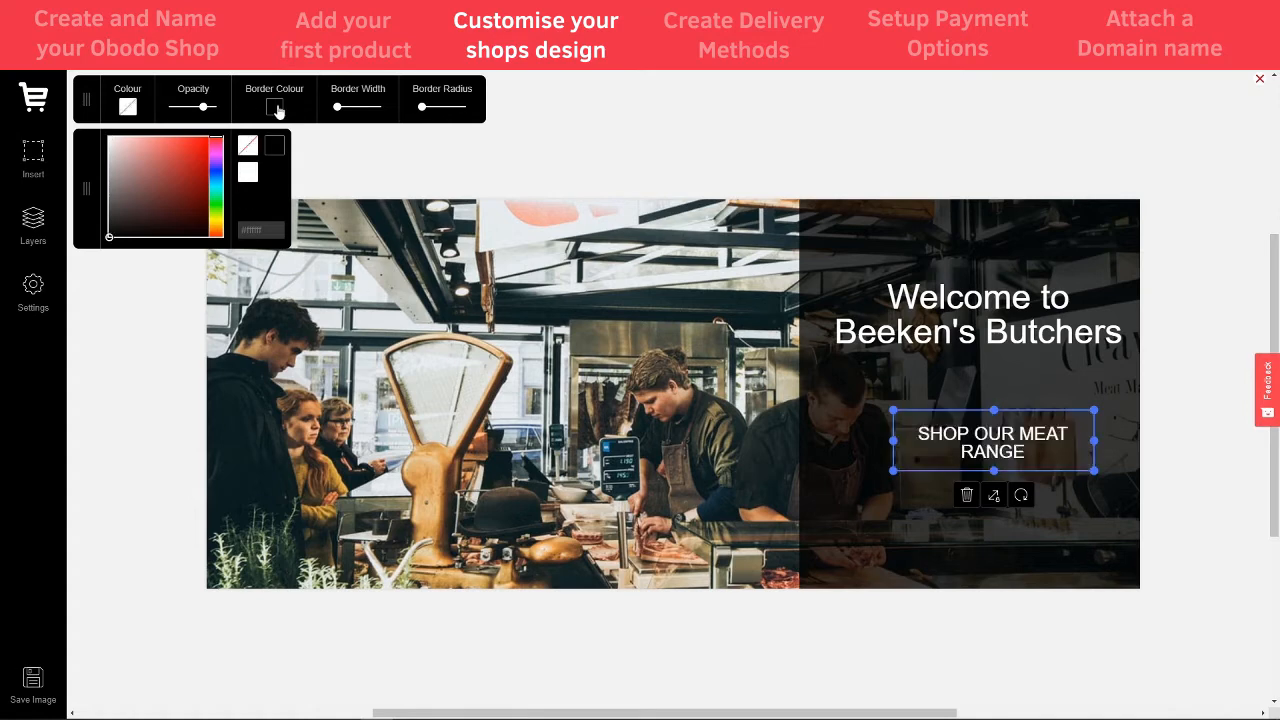
pyautogui.click(275, 108)
pyautogui.moveTo(338, 110); pyautogui.dragTo(341, 110)
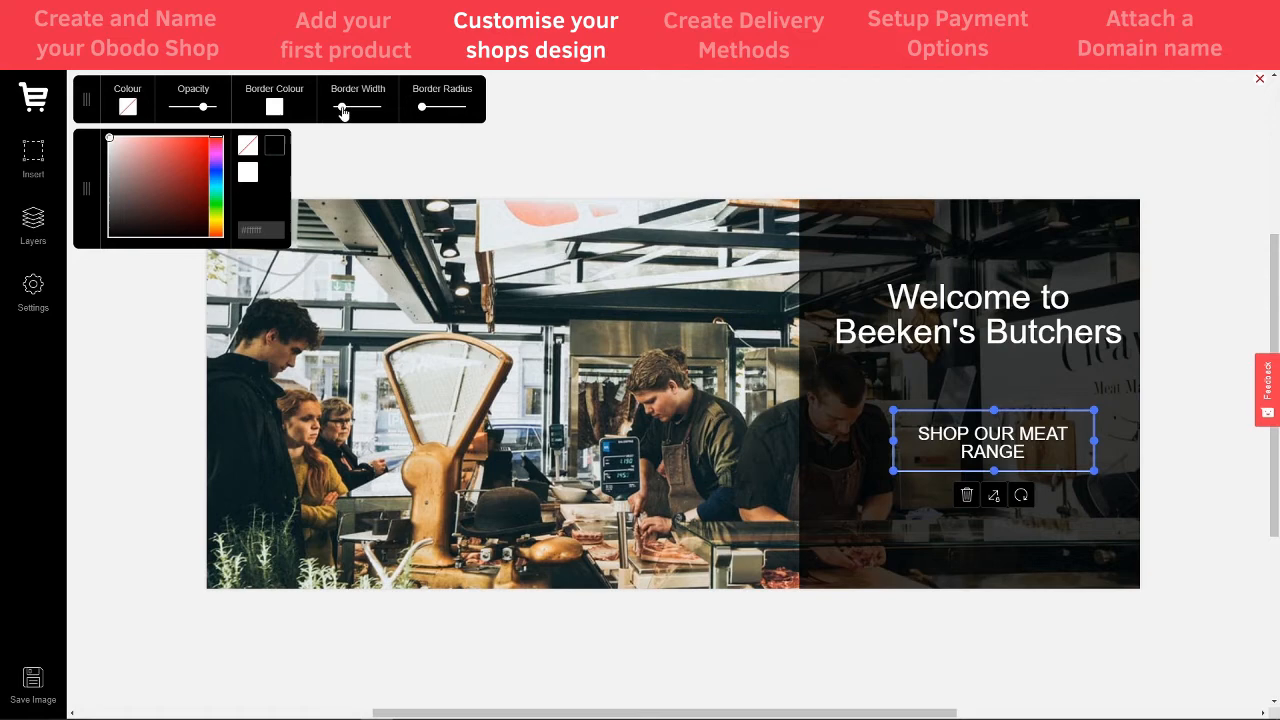
pyautogui.click(984, 396)
pyautogui.click(1002, 420)
pyautogui.click(1219, 410)
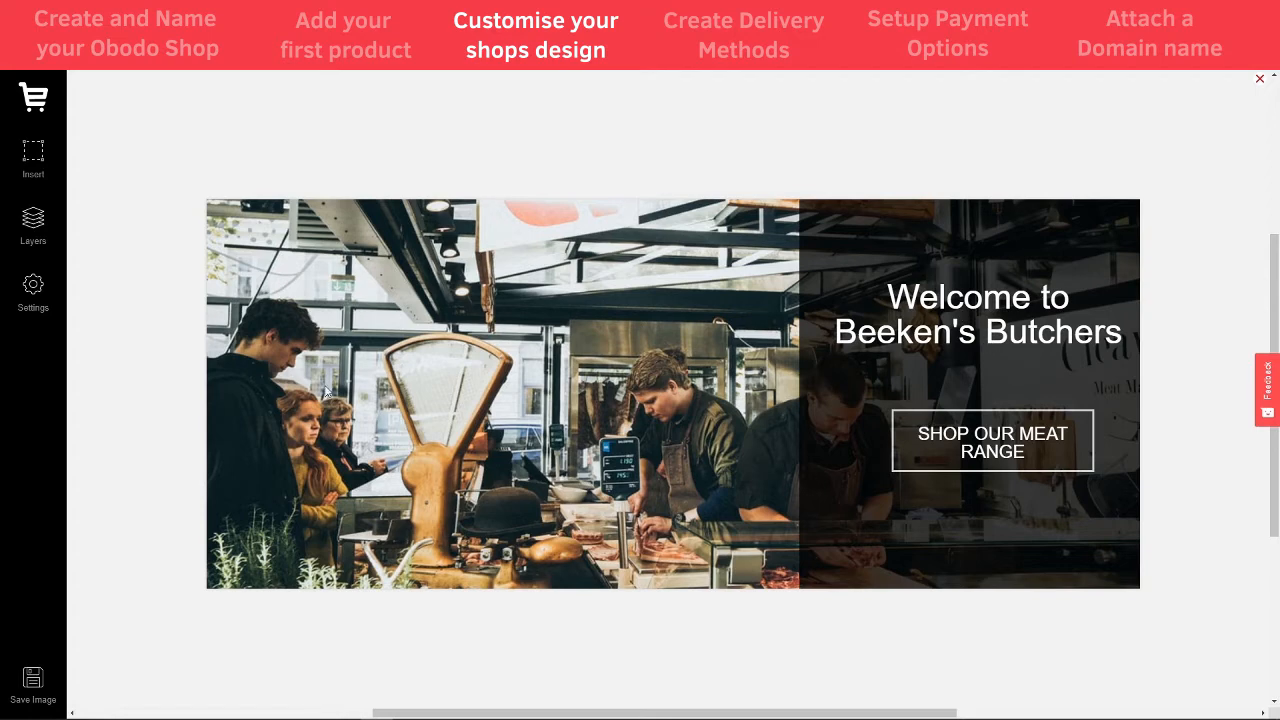
pyautogui.click(34, 681)
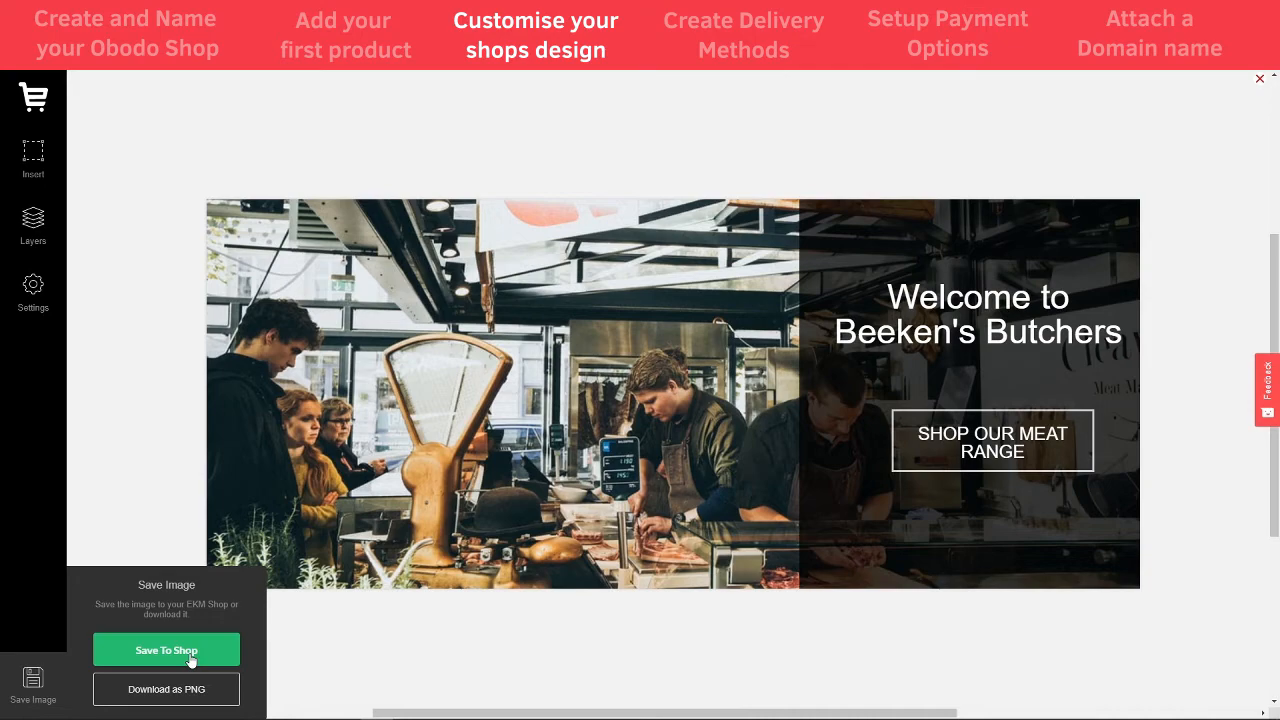
# - Save the banner image to the shop so it fills the hero element's image field
pyautogui.click(190, 652)
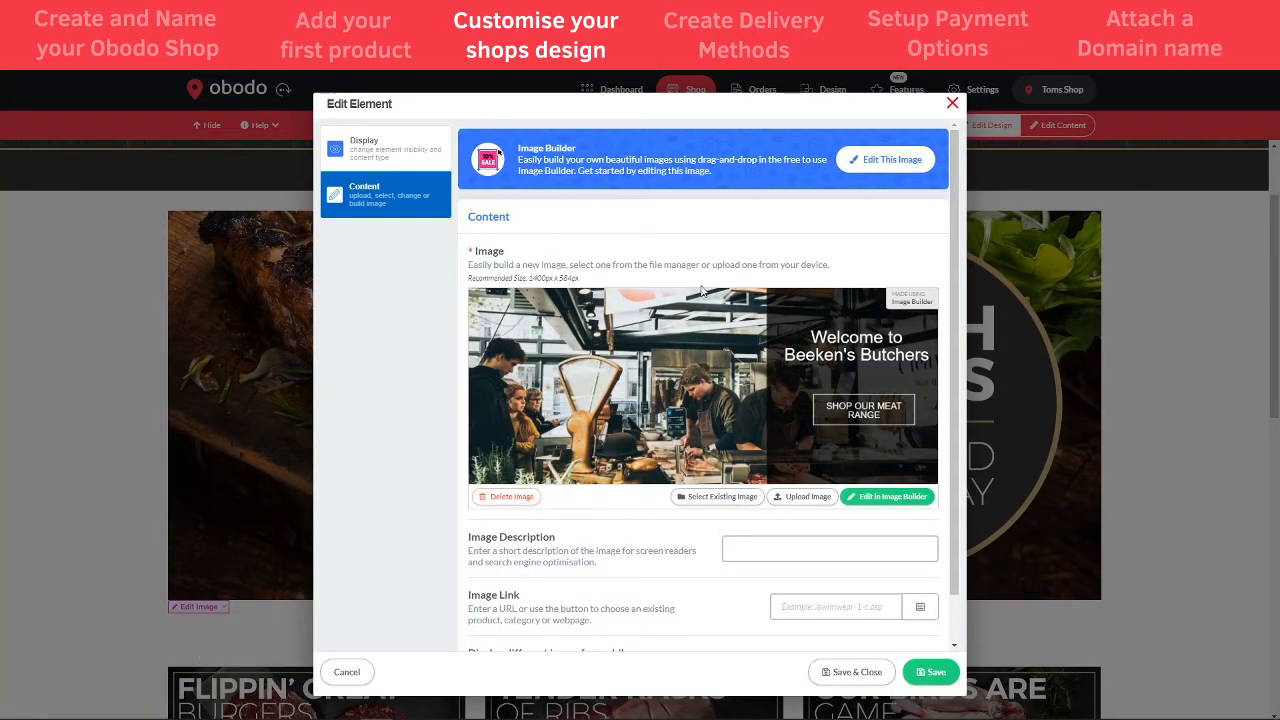
pyautogui.scroll(-1, 683, 534)
pyautogui.click(778, 498)
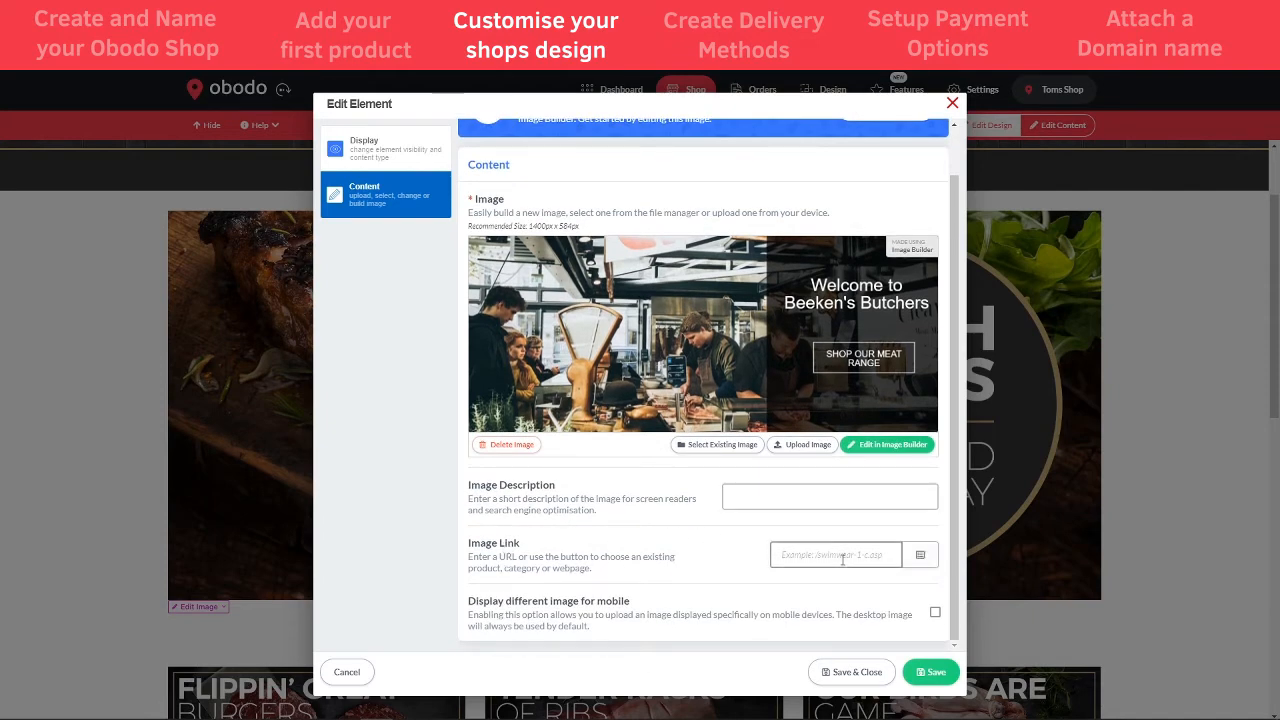
# - Set the banner's Image Link to the Steaks category, then Save & Close the element
pyautogui.click(921, 558)
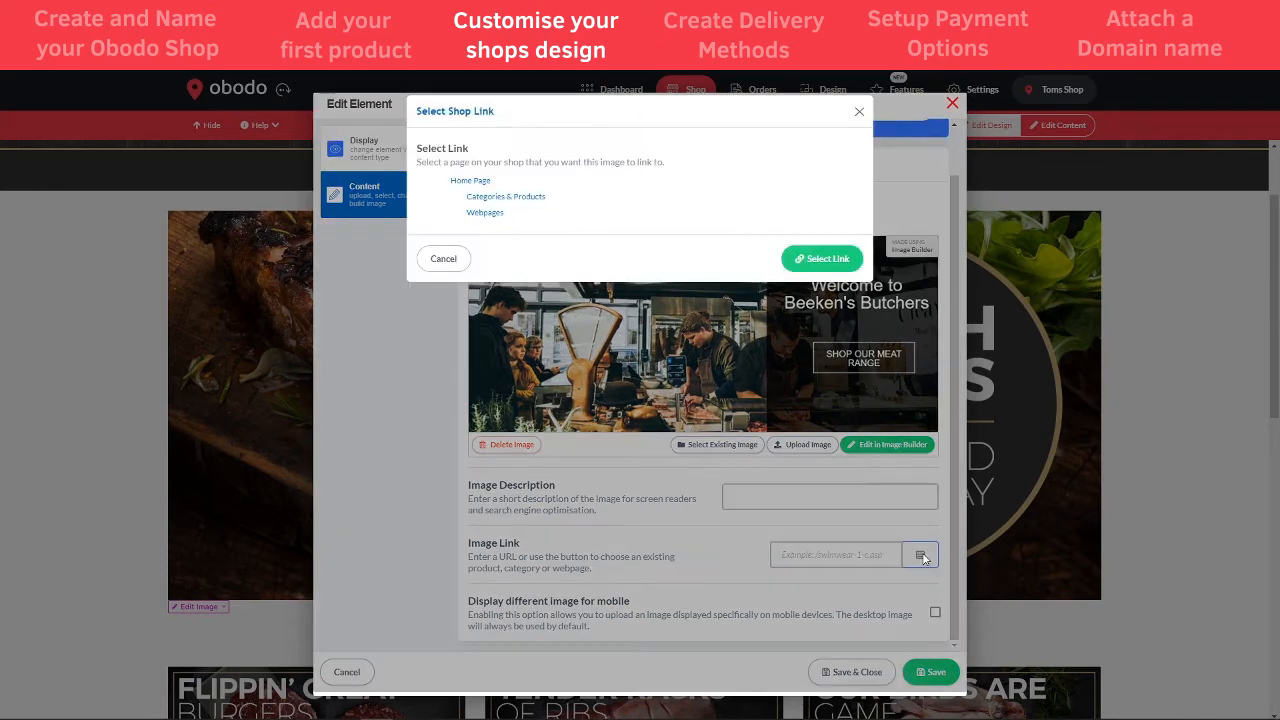
pyautogui.click(440, 197)
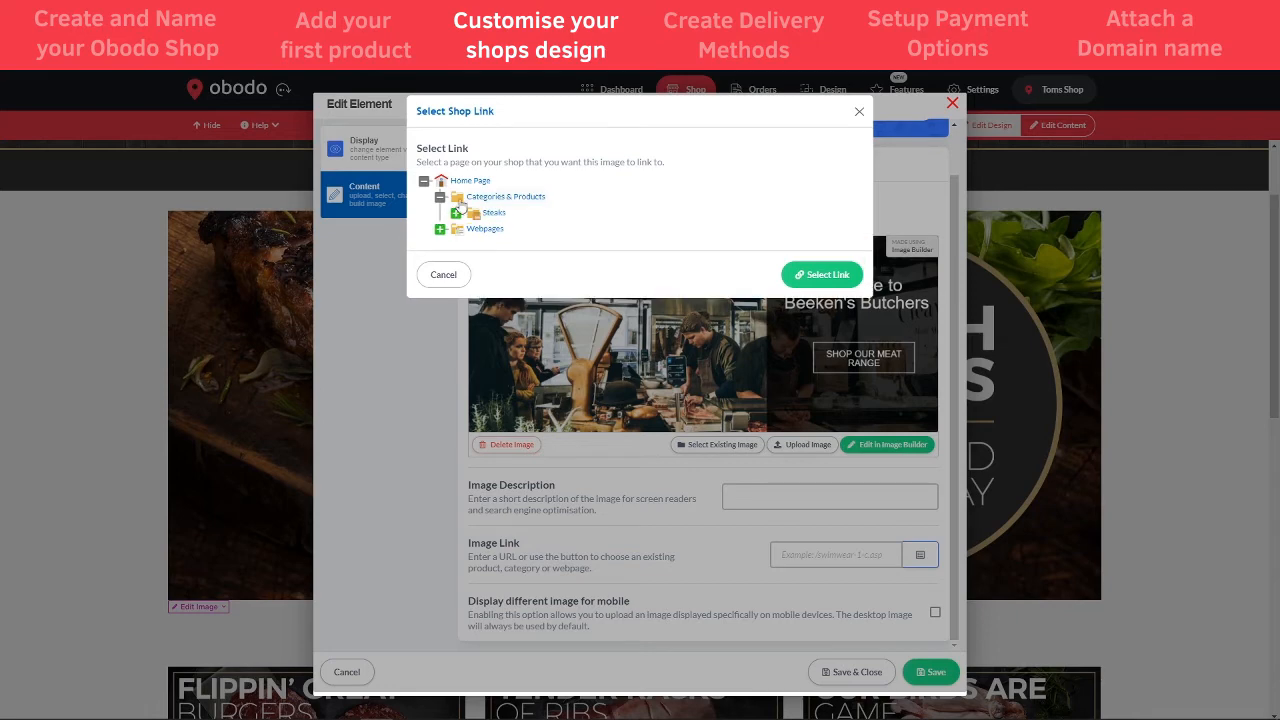
pyautogui.click(490, 214)
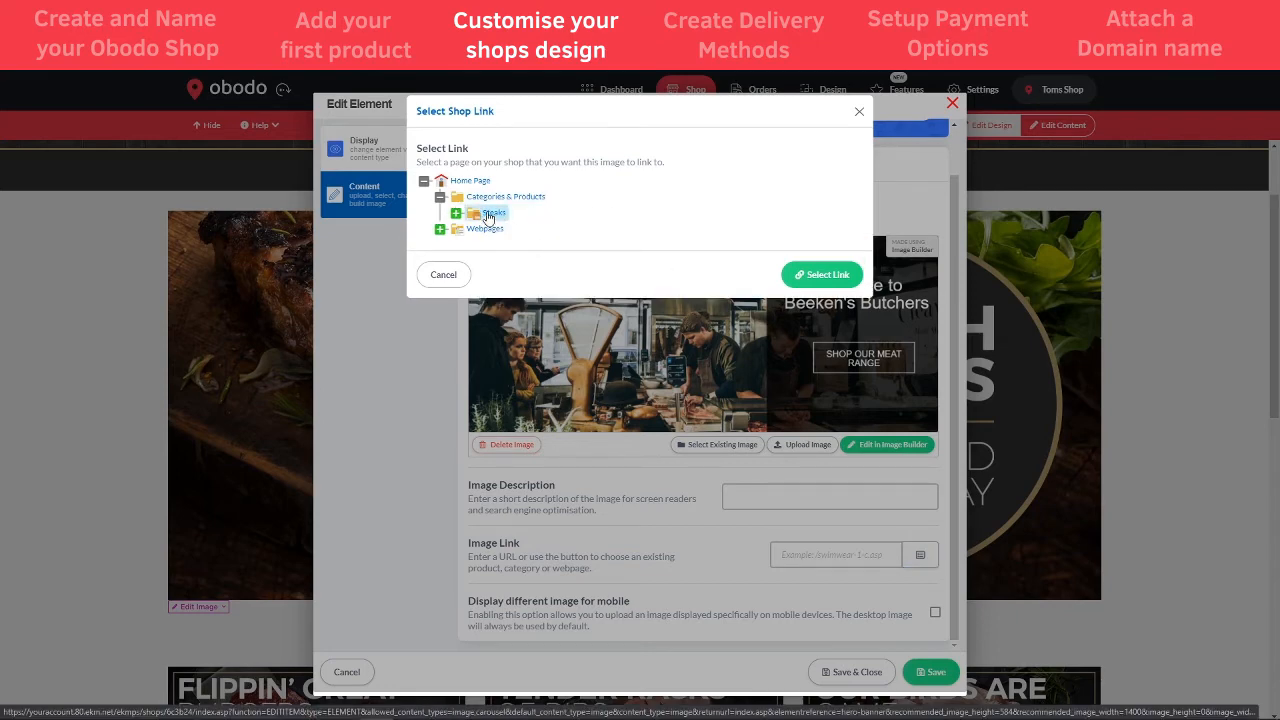
pyautogui.click(811, 284)
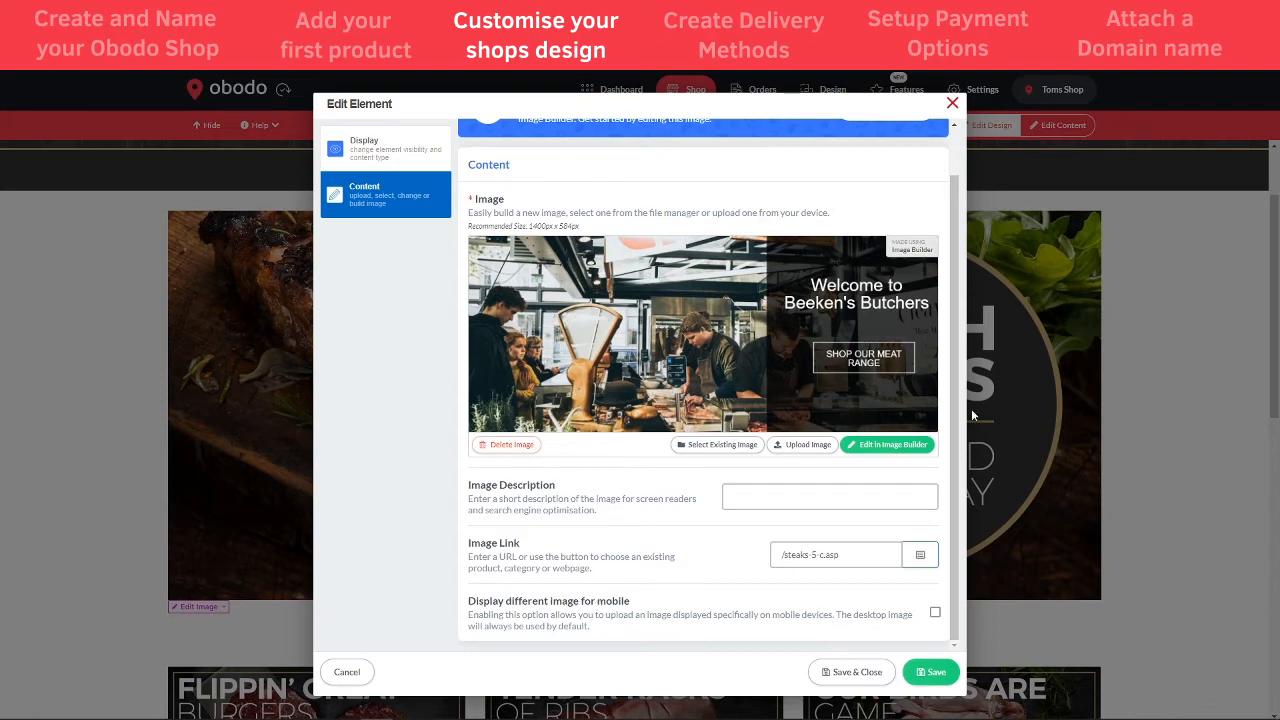
pyautogui.click(865, 680)
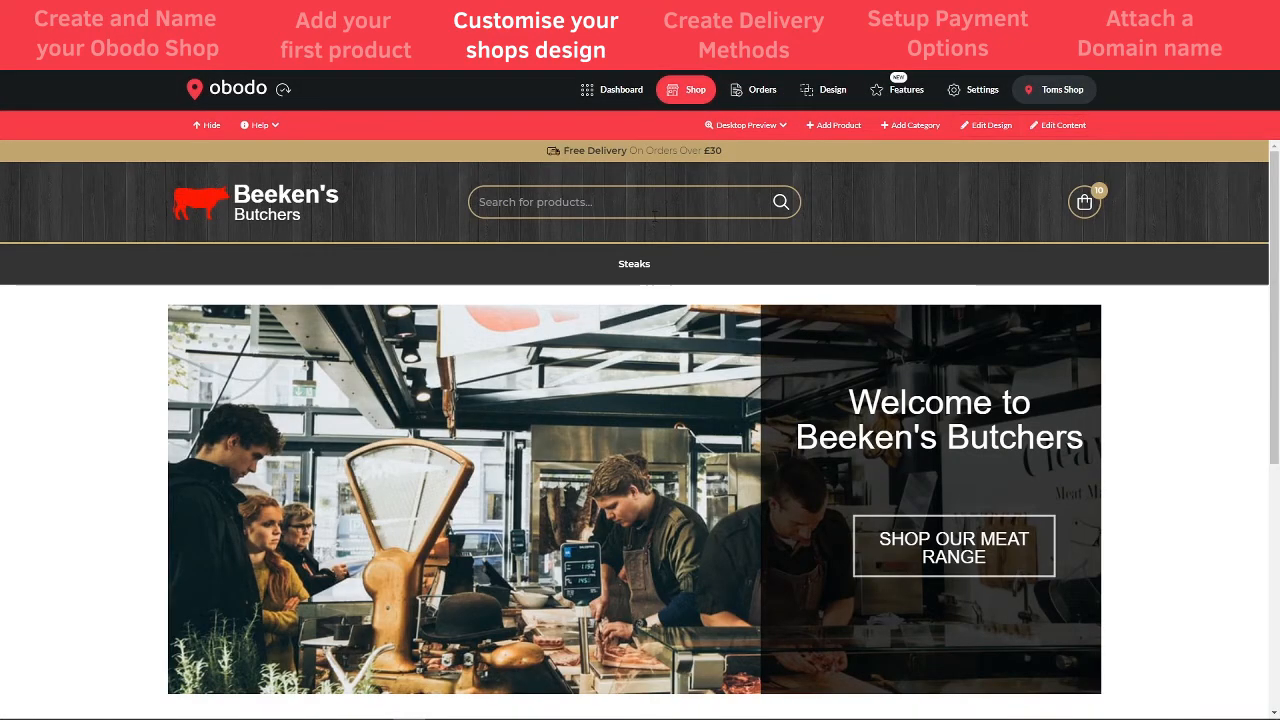
# - Check the burger tile's content settings for its recommended image size
pyautogui.scroll(-3, 1237, 457)
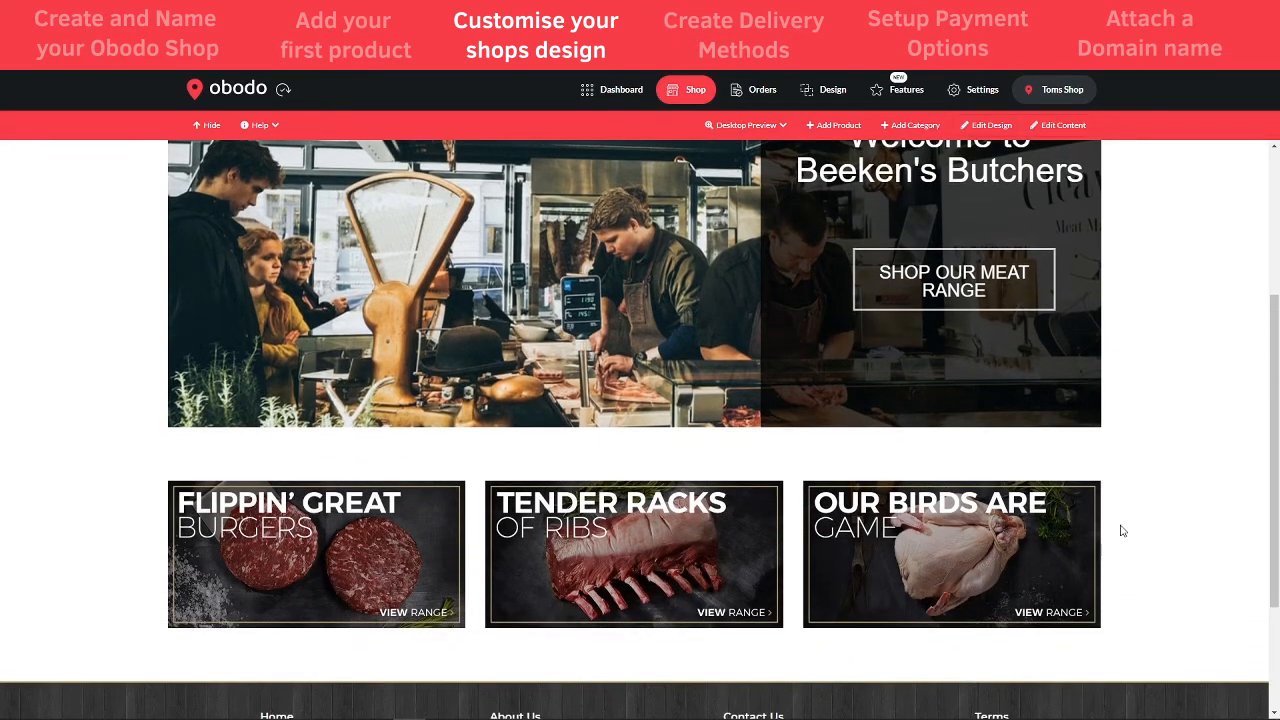
pyautogui.click(987, 127)
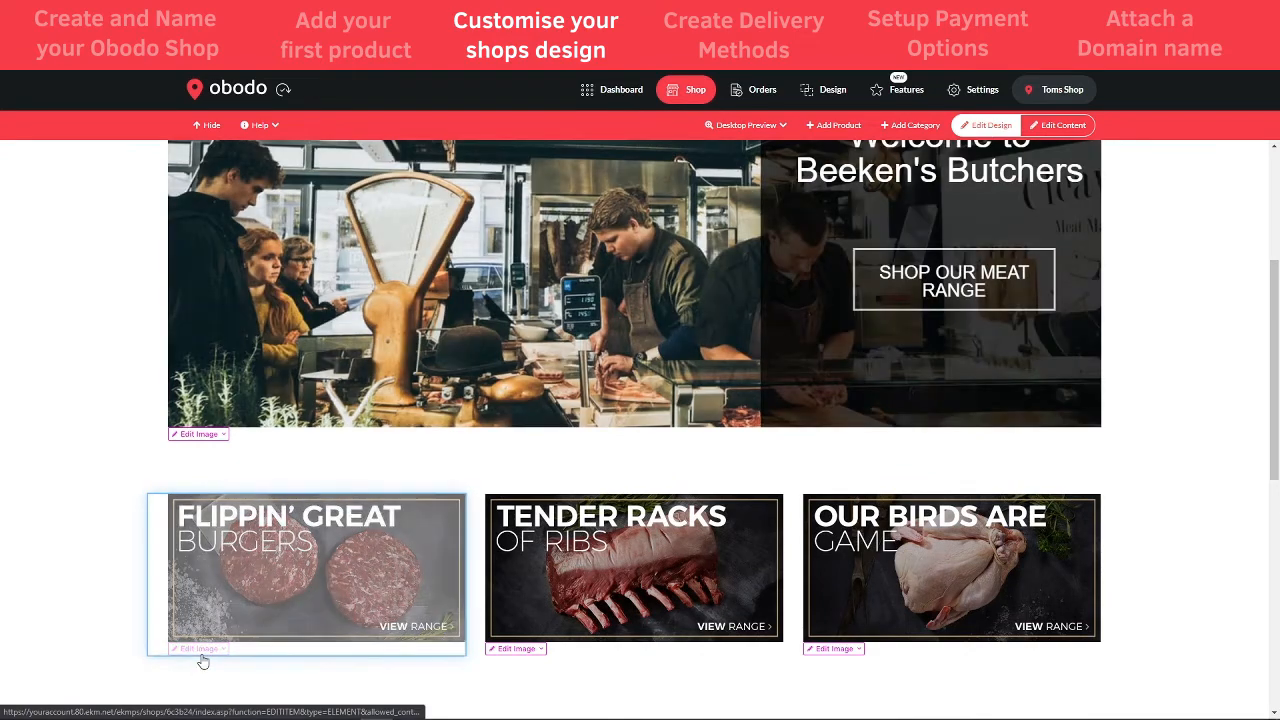
pyautogui.click(200, 649)
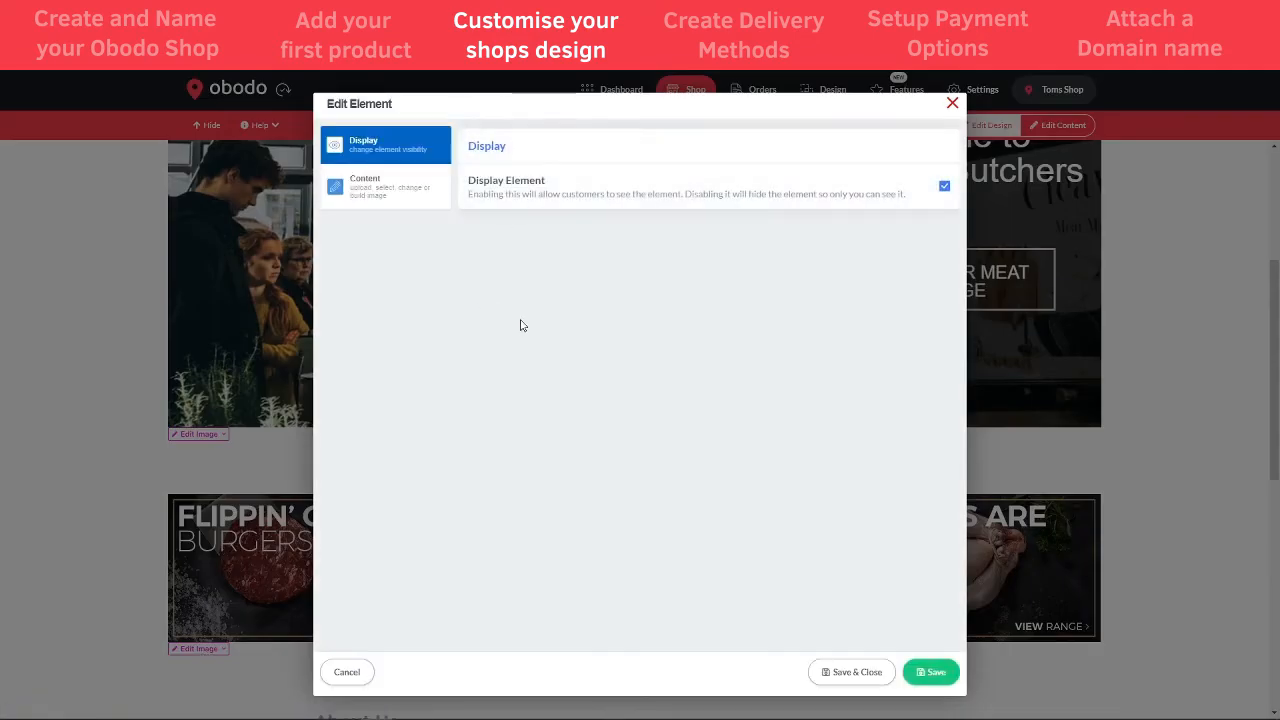
pyautogui.click(410, 188)
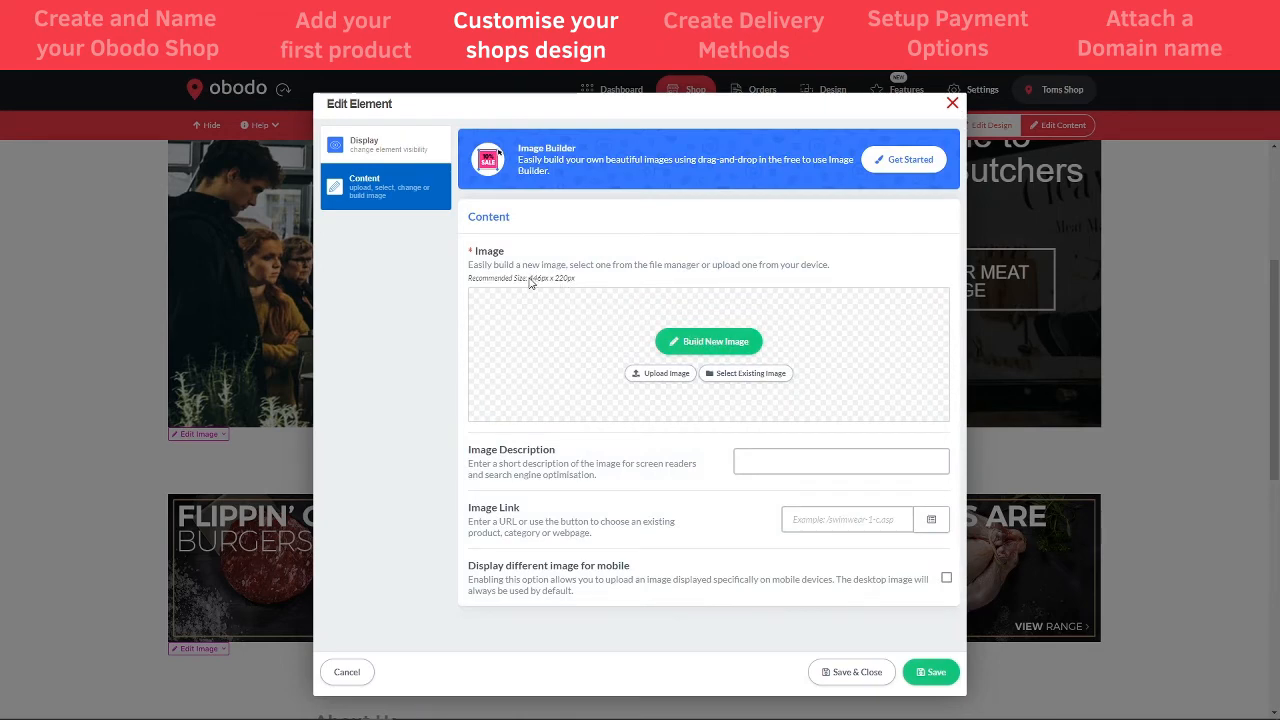
pyautogui.moveTo(530, 283); pyautogui.dragTo(565, 284)
pyautogui.click(953, 104)
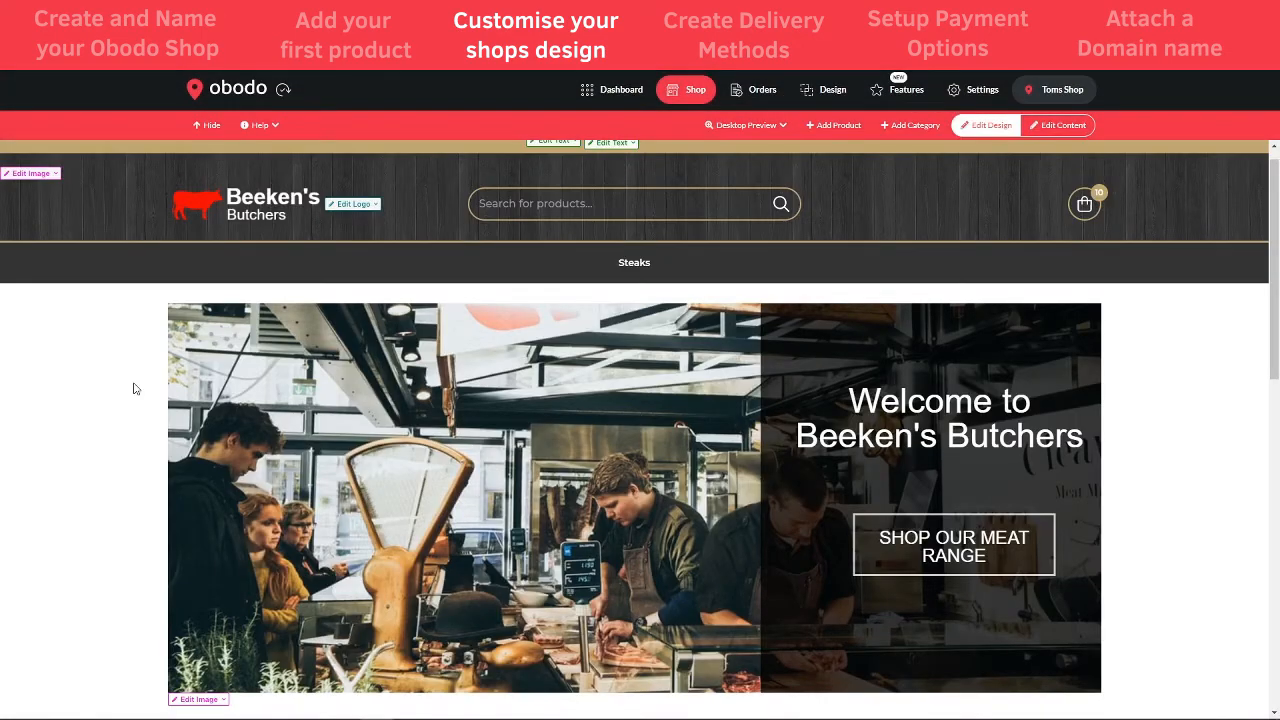
# - Scroll through the live homepage, then return to the Design settings
pyautogui.scroll(-3, 133, 388)
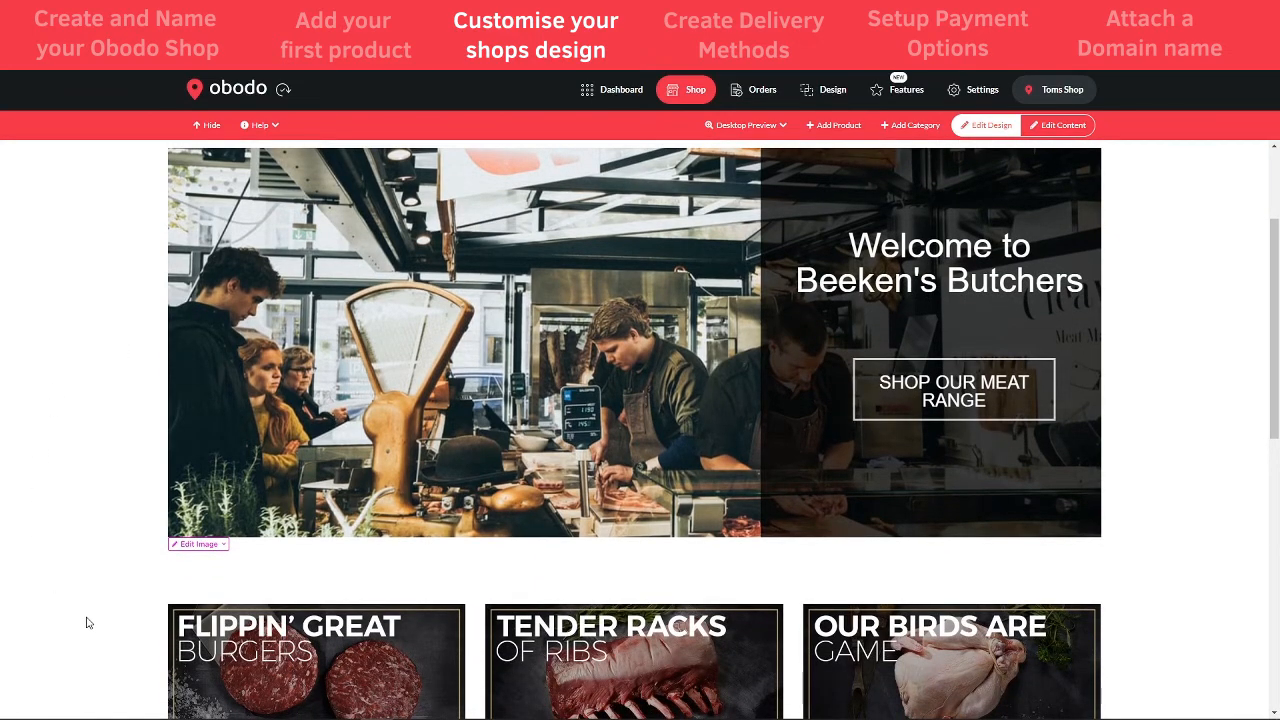
pyautogui.scroll(3, 614, 576)
pyautogui.scroll(-5, 1123, 514)
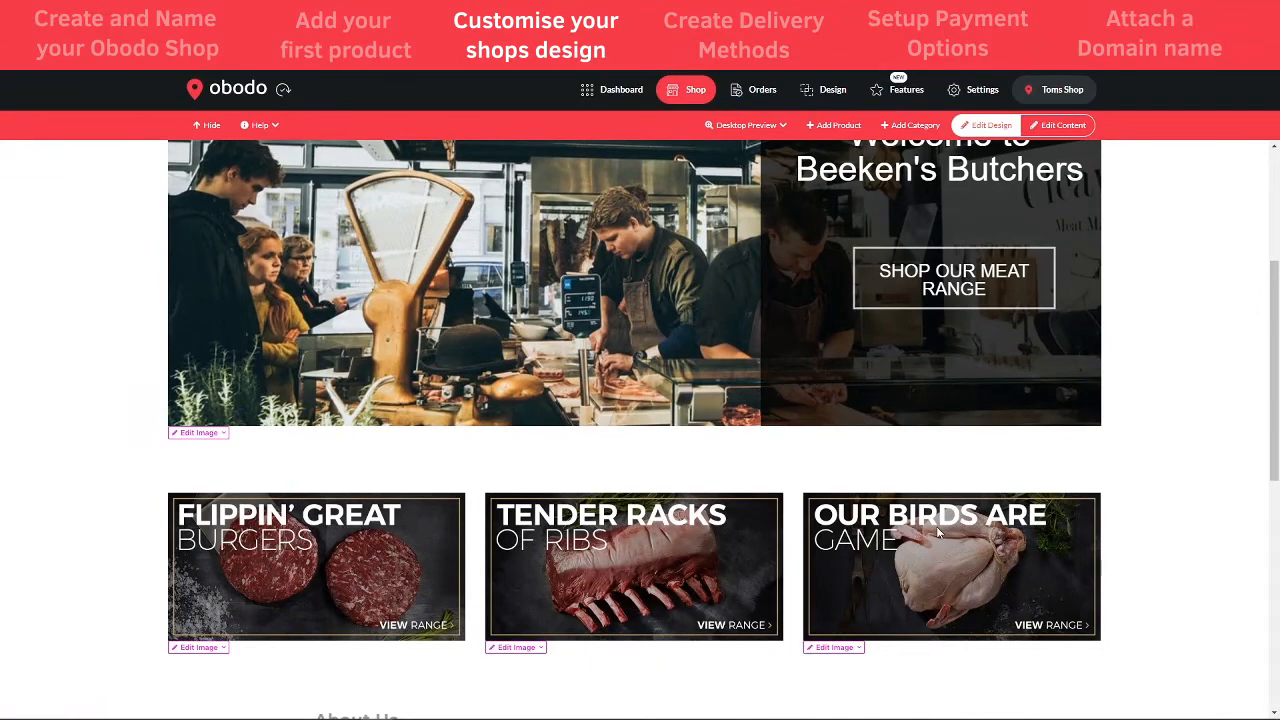
pyautogui.scroll(2, 457, 206)
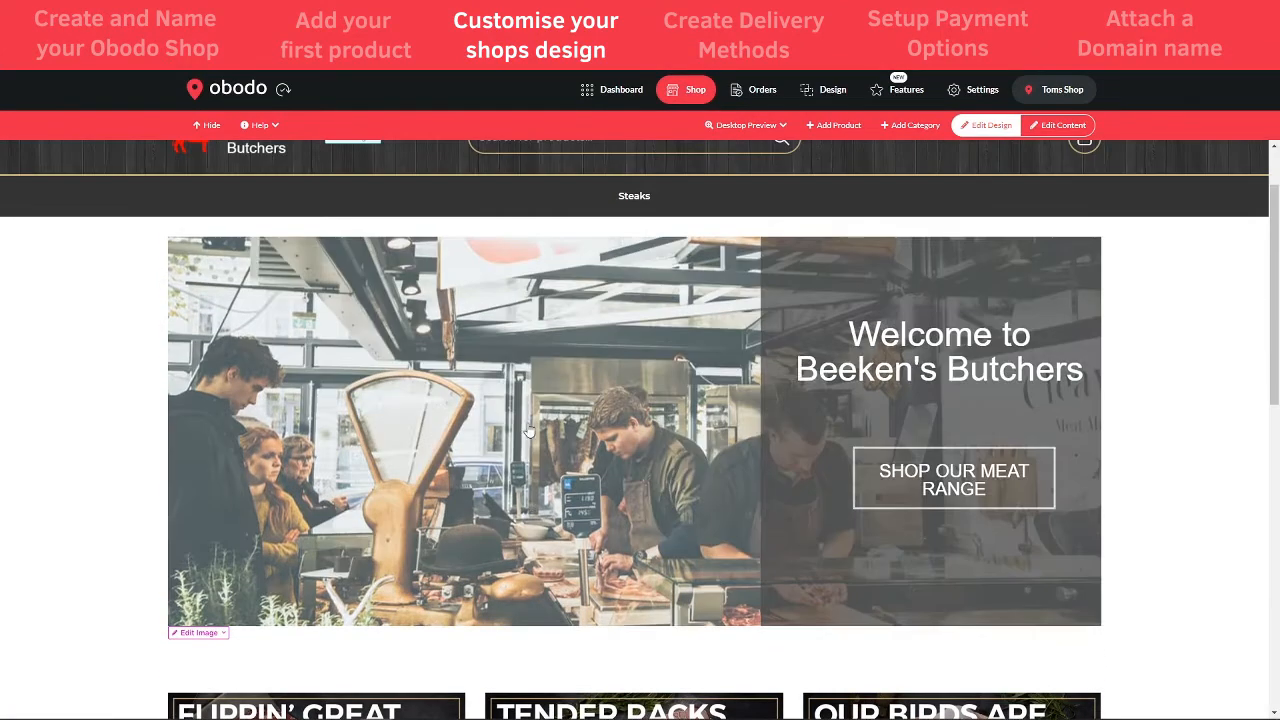
pyautogui.scroll(-1, 541, 289)
pyautogui.scroll(-1, 541, 289)
pyautogui.scroll(4, 774, 206)
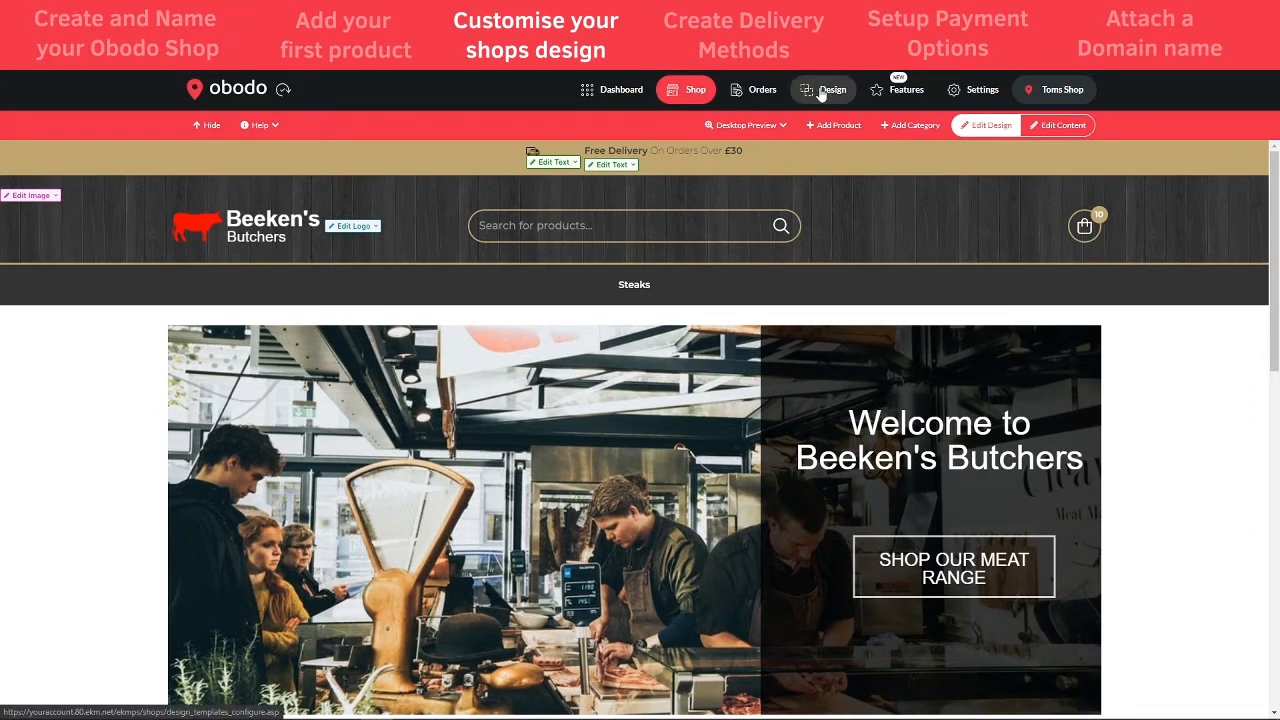
pyautogui.click(825, 95)
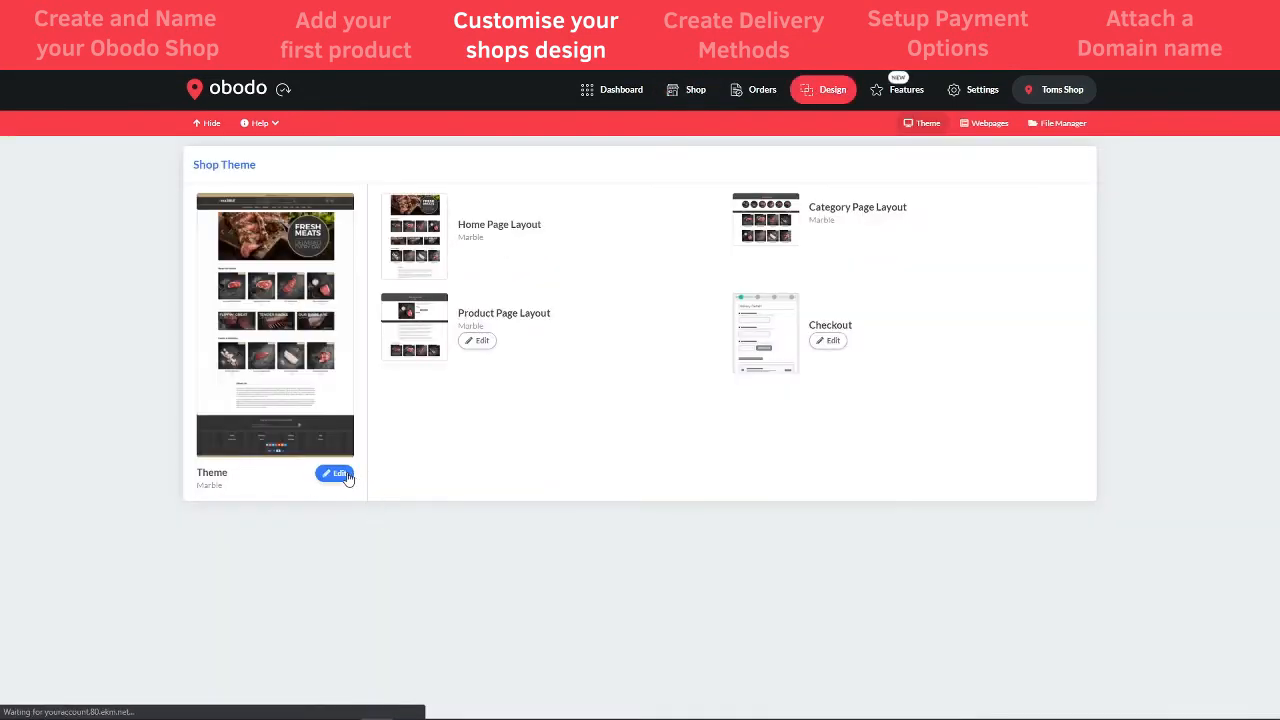
# - Go to Theme Edit > Edit Layout for the home page
pyautogui.click(338, 475)
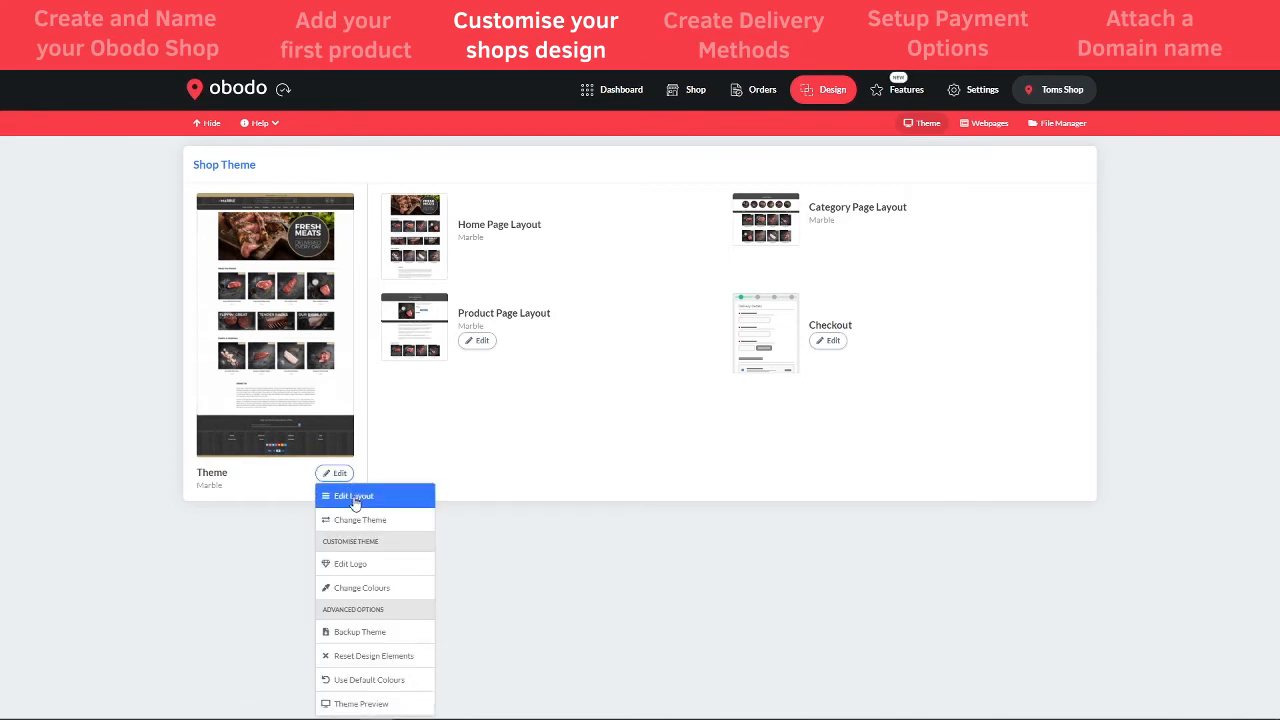
pyautogui.click(355, 497)
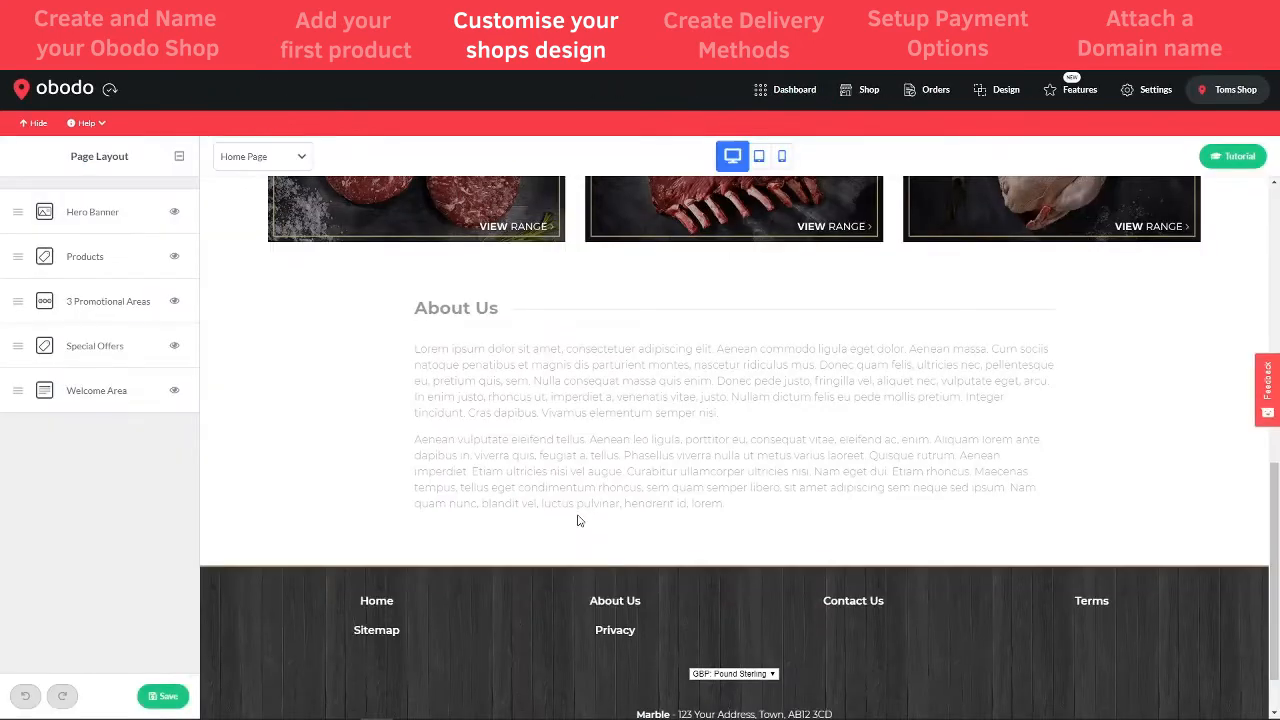
pyautogui.scroll(-1, 575, 515)
pyautogui.scroll(5, 572, 518)
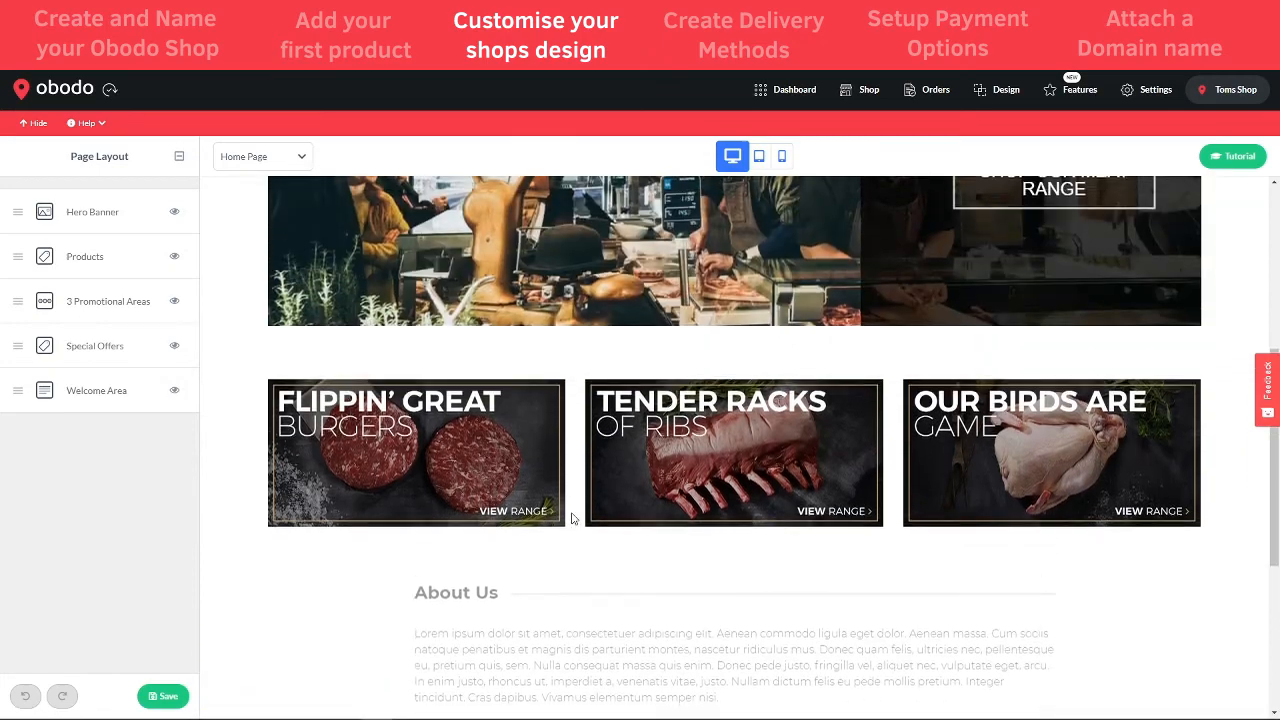
pyautogui.scroll(2, 567, 514)
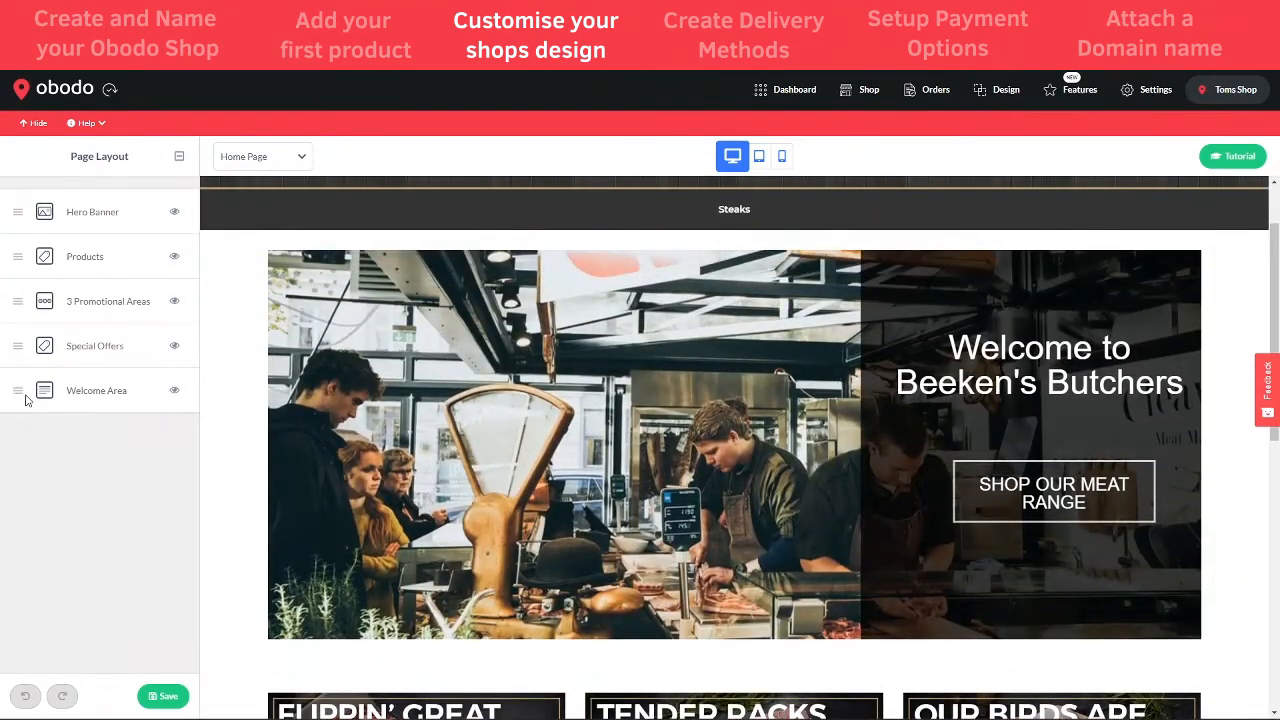
# - Drag 3 Promotional Areas above the Hero Banner in the page layout and save
pyautogui.moveTo(18, 389); pyautogui.dragTo(37, 213)
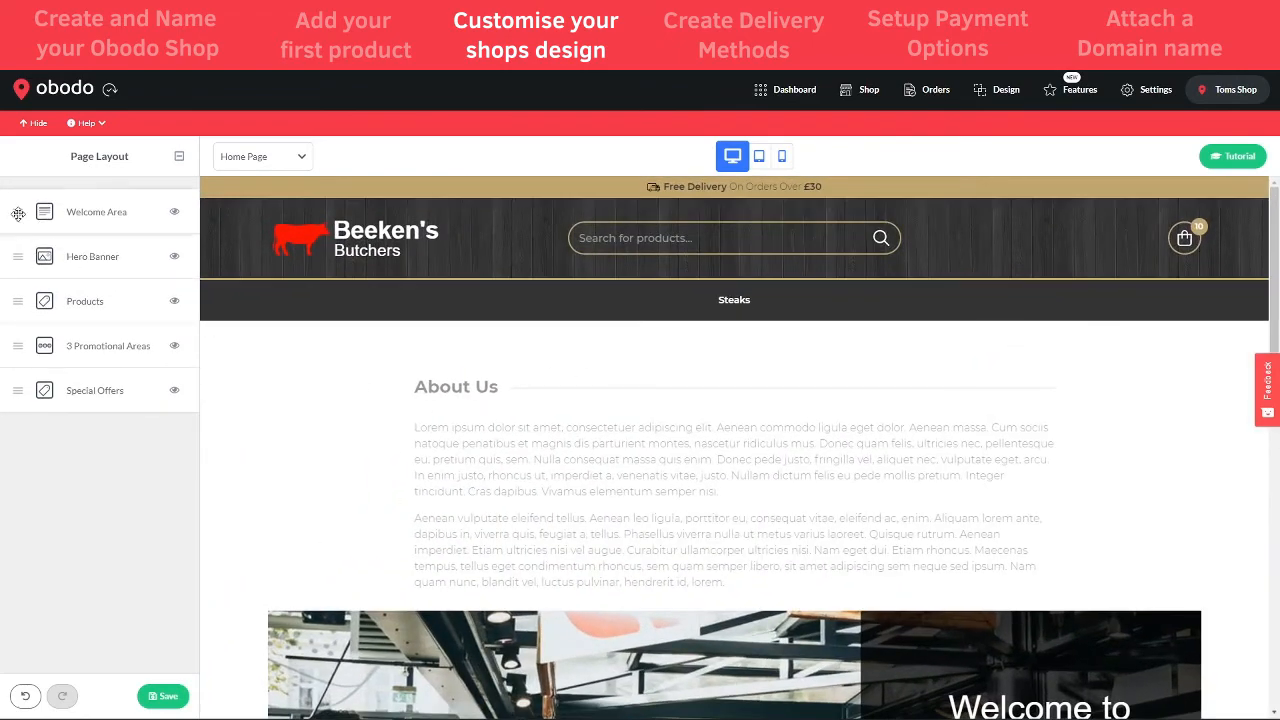
pyautogui.moveTo(18, 212)
pyautogui.mouseDown()
pyautogui.moveTo(23, 400)
pyautogui.moveTo(43, 360)
pyautogui.moveTo(20, 346)
pyautogui.moveTo(20, 220)
pyautogui.mouseUp()
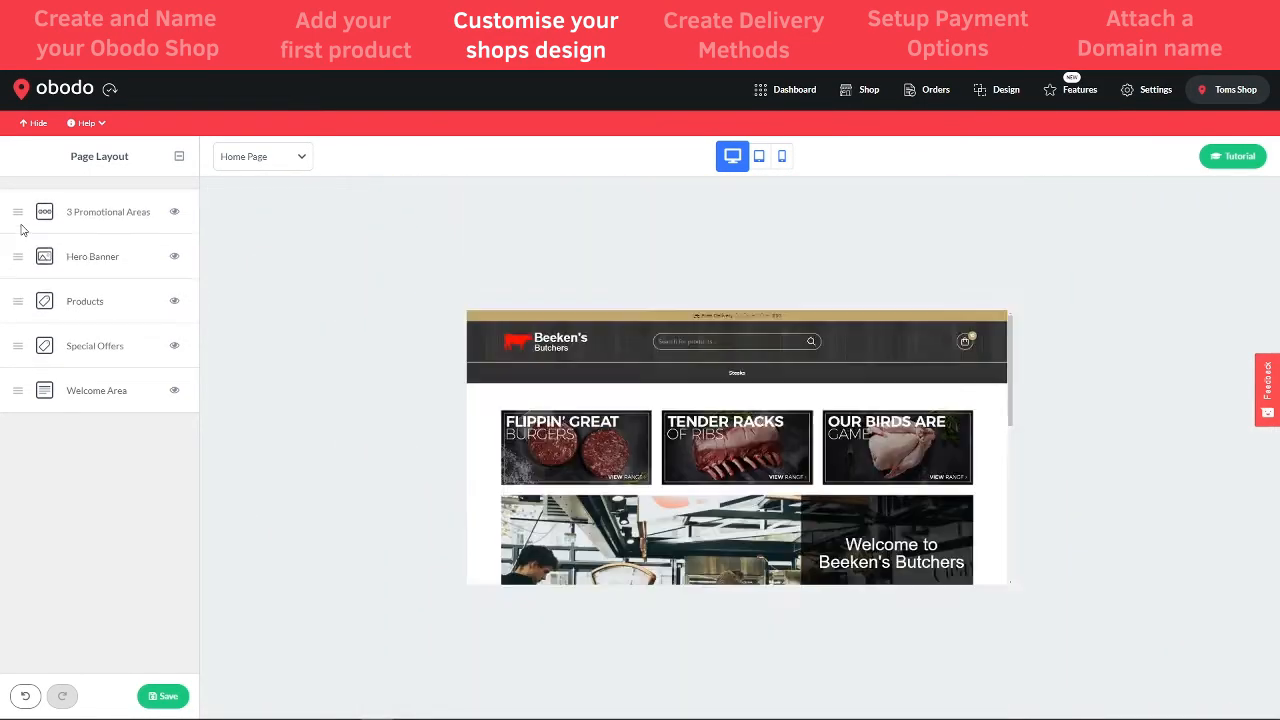
pyautogui.scroll(-2, 717, 372)
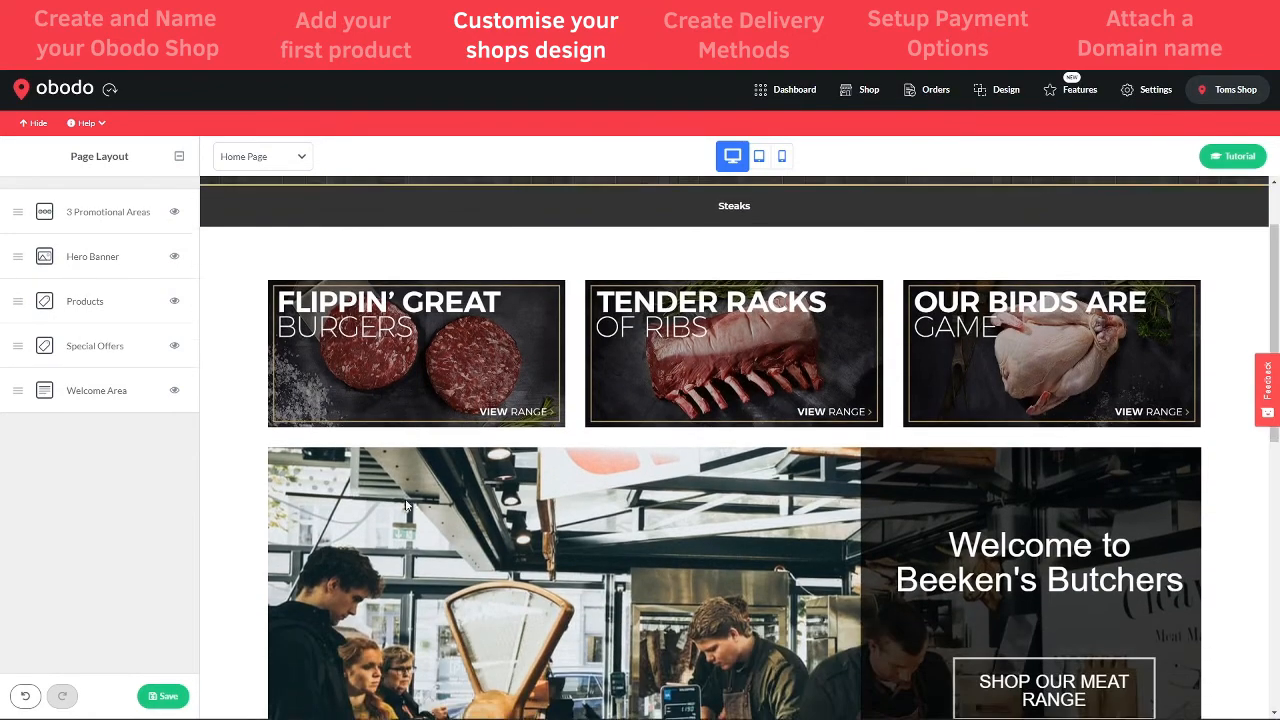
pyautogui.scroll(1, 690, 420)
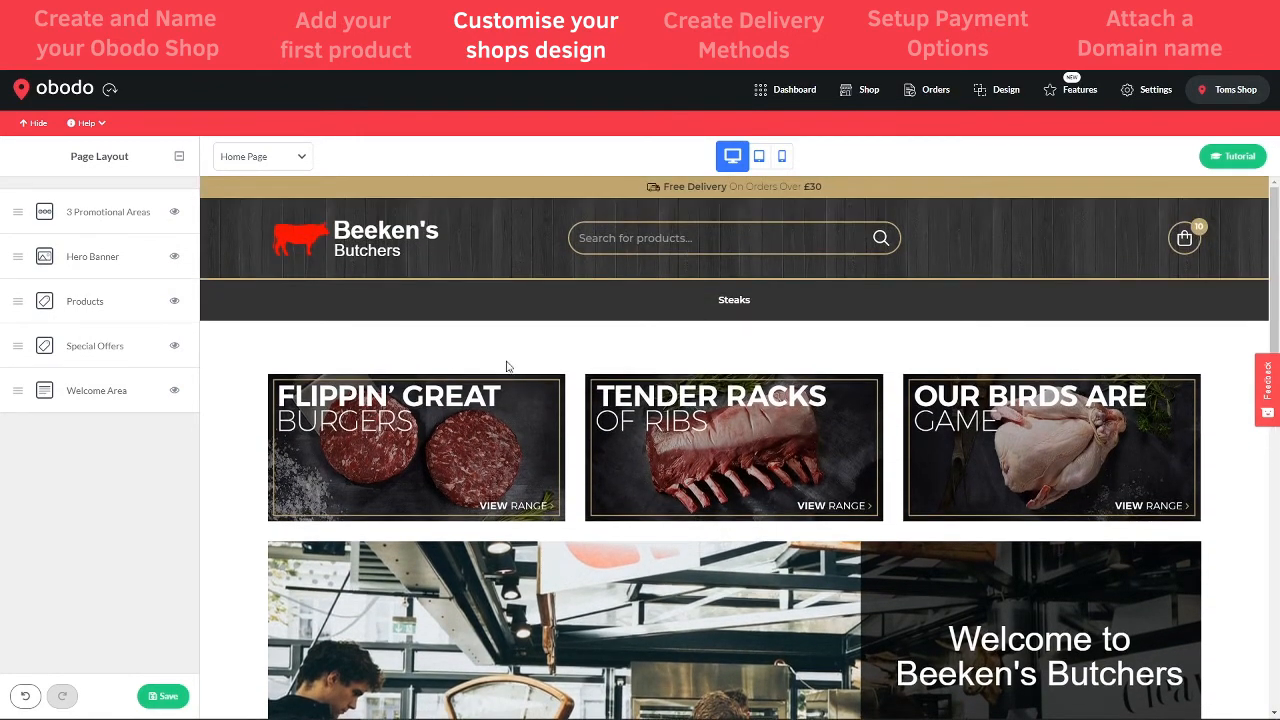
pyautogui.scroll(-1, 568, 506)
pyautogui.scroll(1, 520, 470)
pyautogui.scroll(-3, 479, 448)
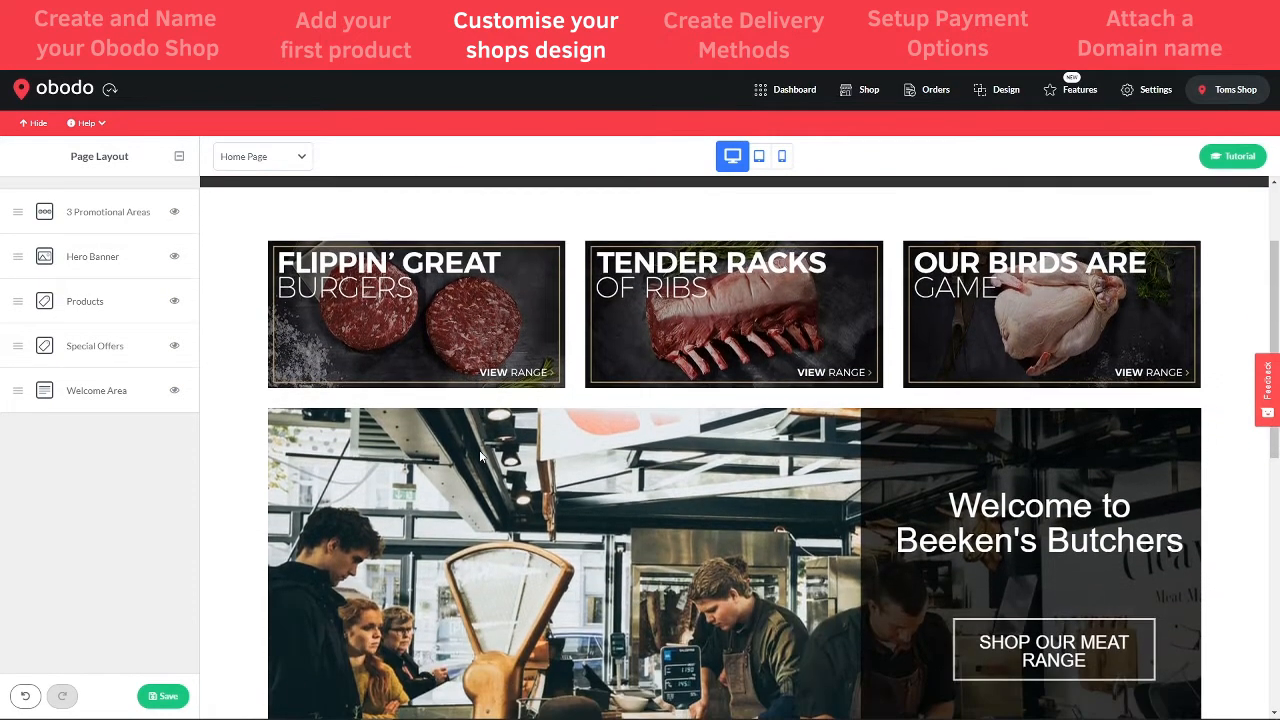
pyautogui.scroll(3, 480, 452)
pyautogui.scroll(-4, 626, 491)
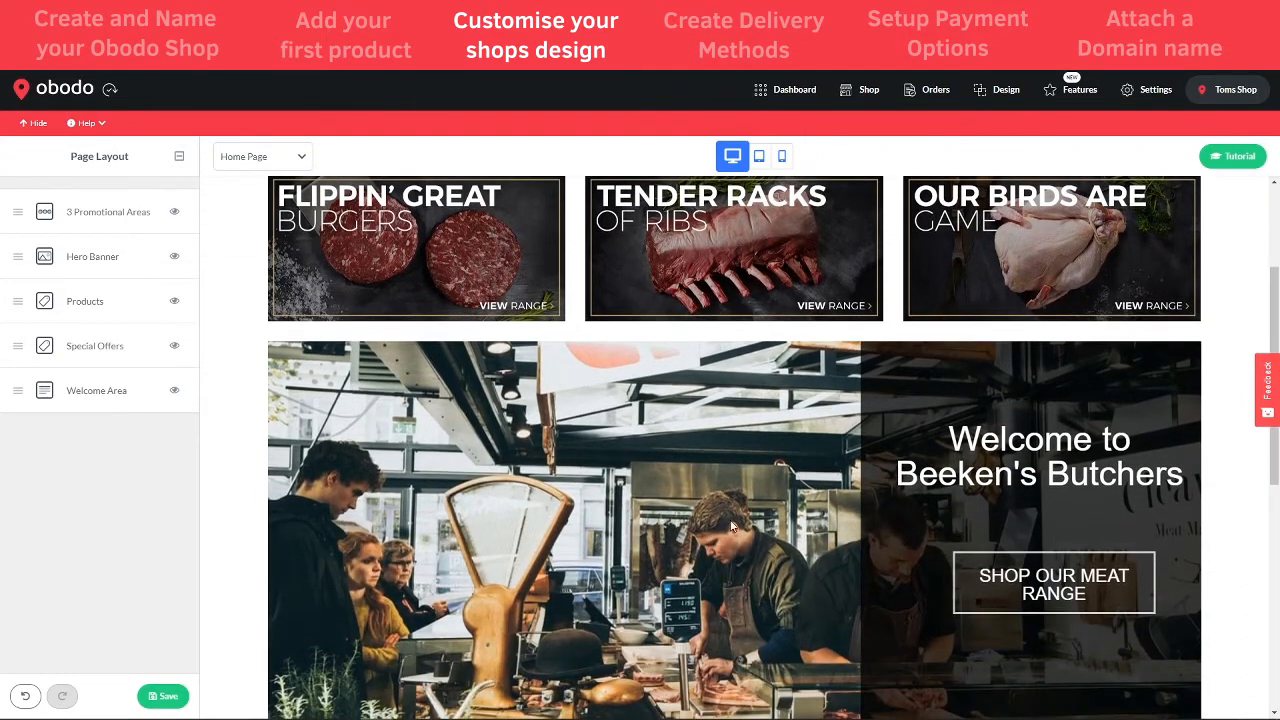
pyautogui.scroll(-2, 830, 546)
pyautogui.scroll(6, 500, 600)
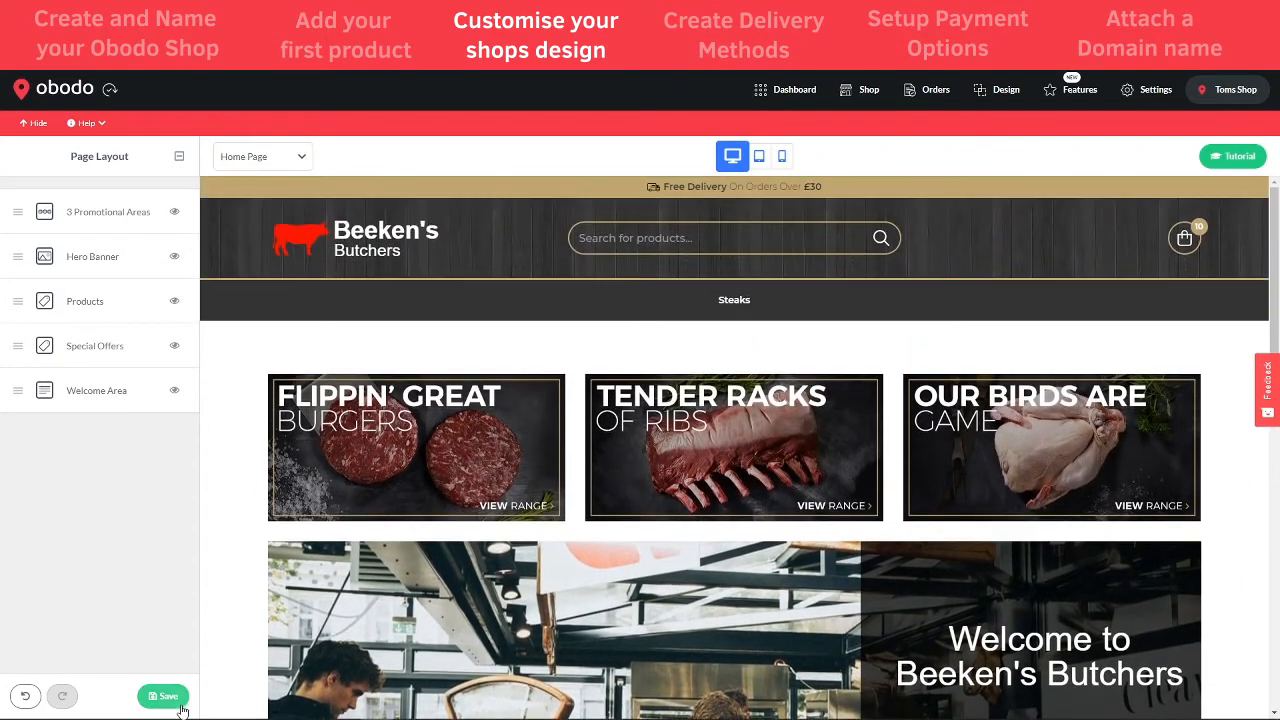
pyautogui.click(163, 696)
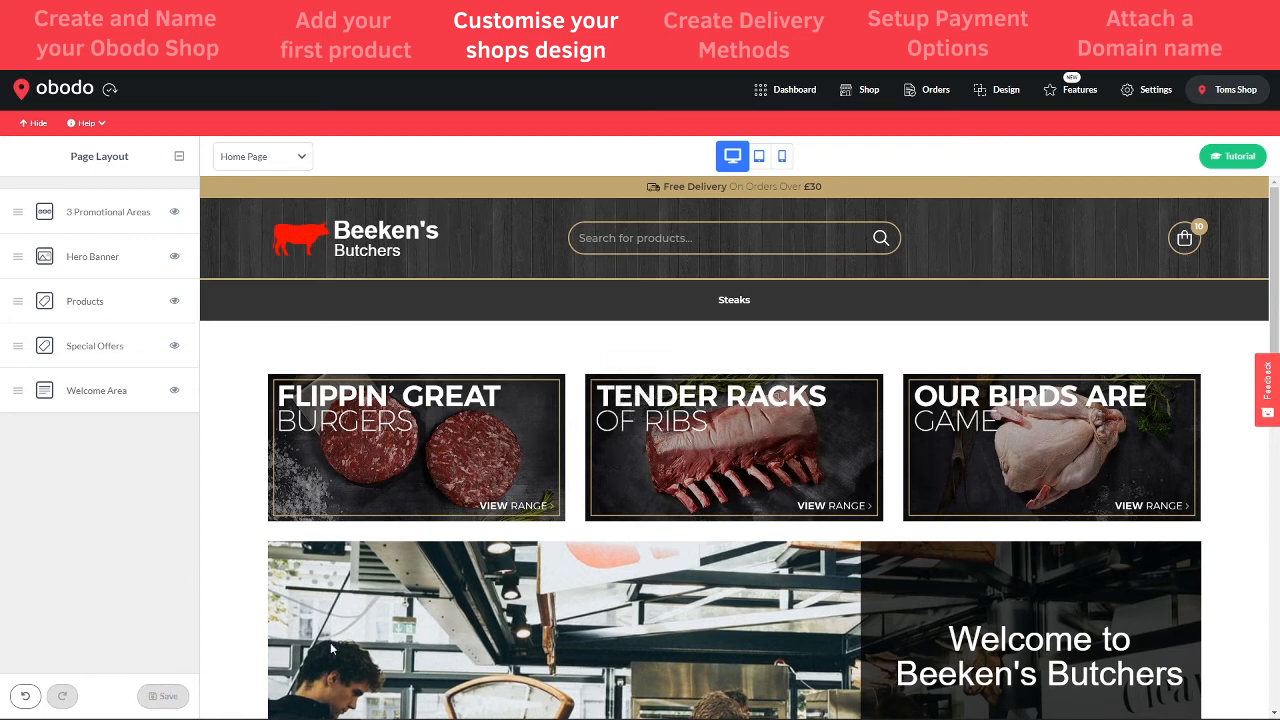
# - View the live storefront to confirm the tiles now lead, then go back to Design
pyautogui.click(862, 90)
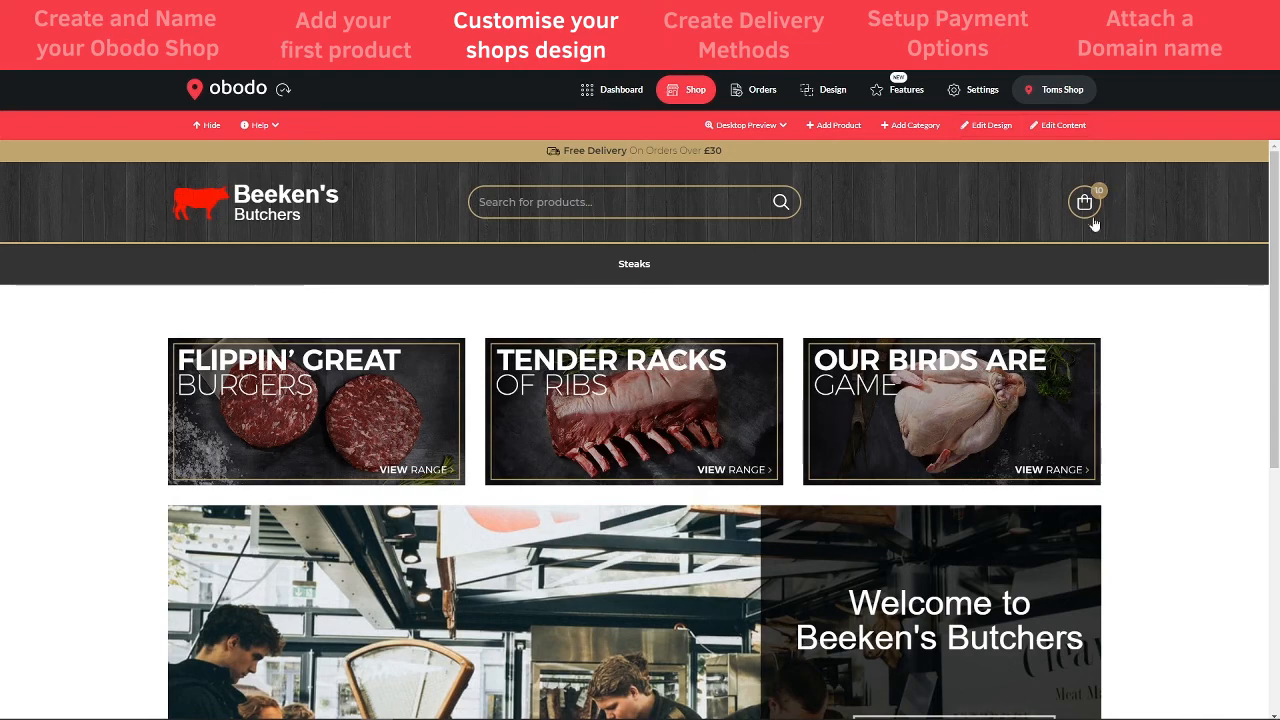
pyautogui.scroll(-2, 1149, 466)
pyautogui.scroll(-3, 811, 414)
pyautogui.scroll(5, 803, 534)
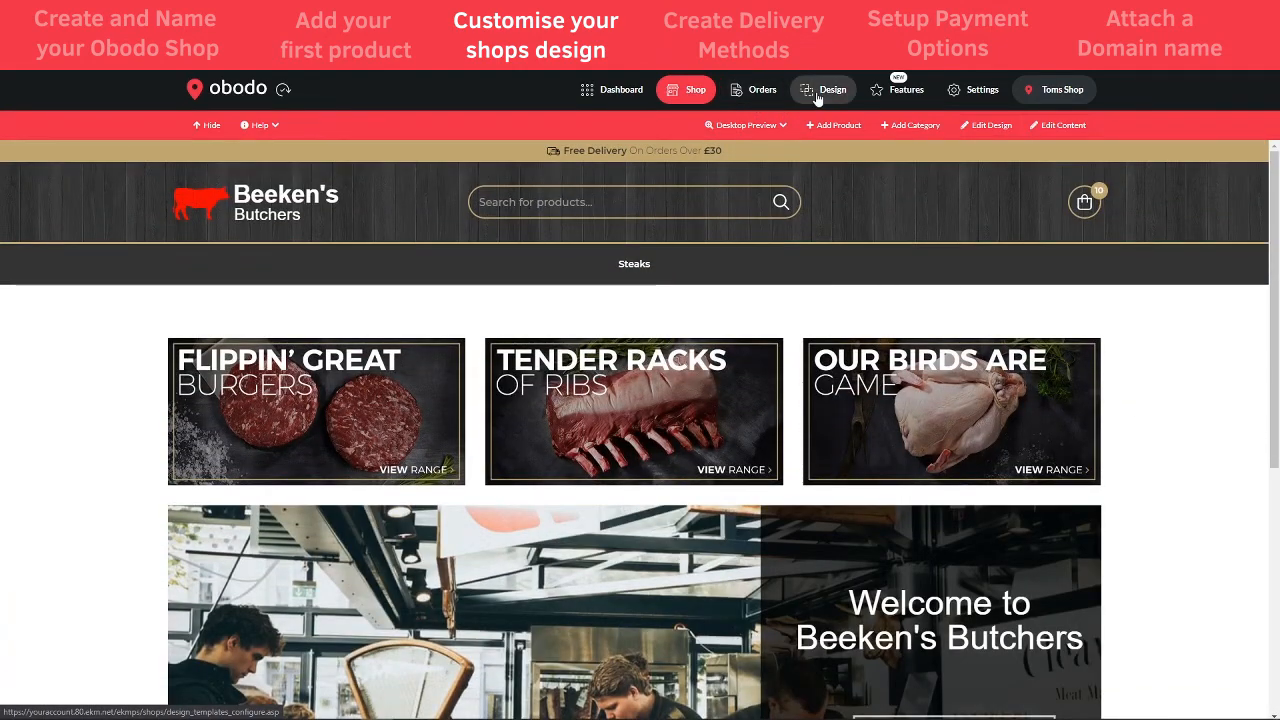
pyautogui.click(818, 96)
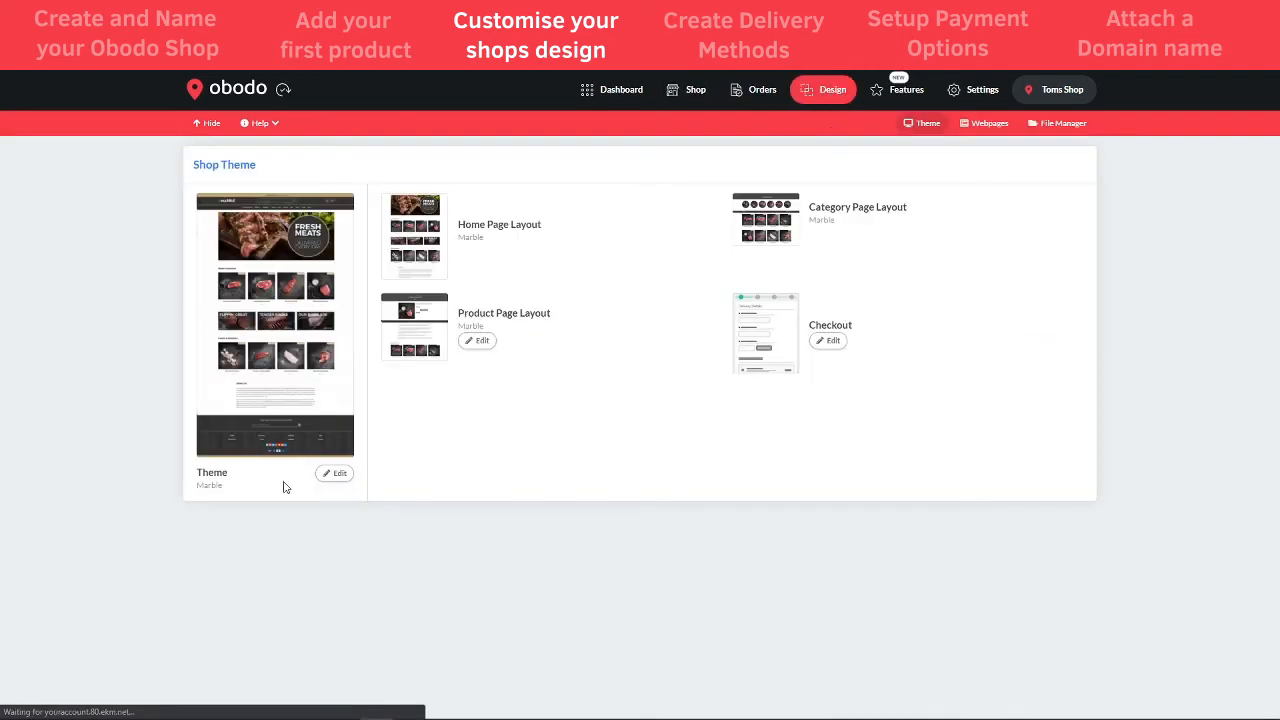
# - Go to Theme Edit > Change Colours and look over the Theme Background options
pyautogui.click(328, 477)
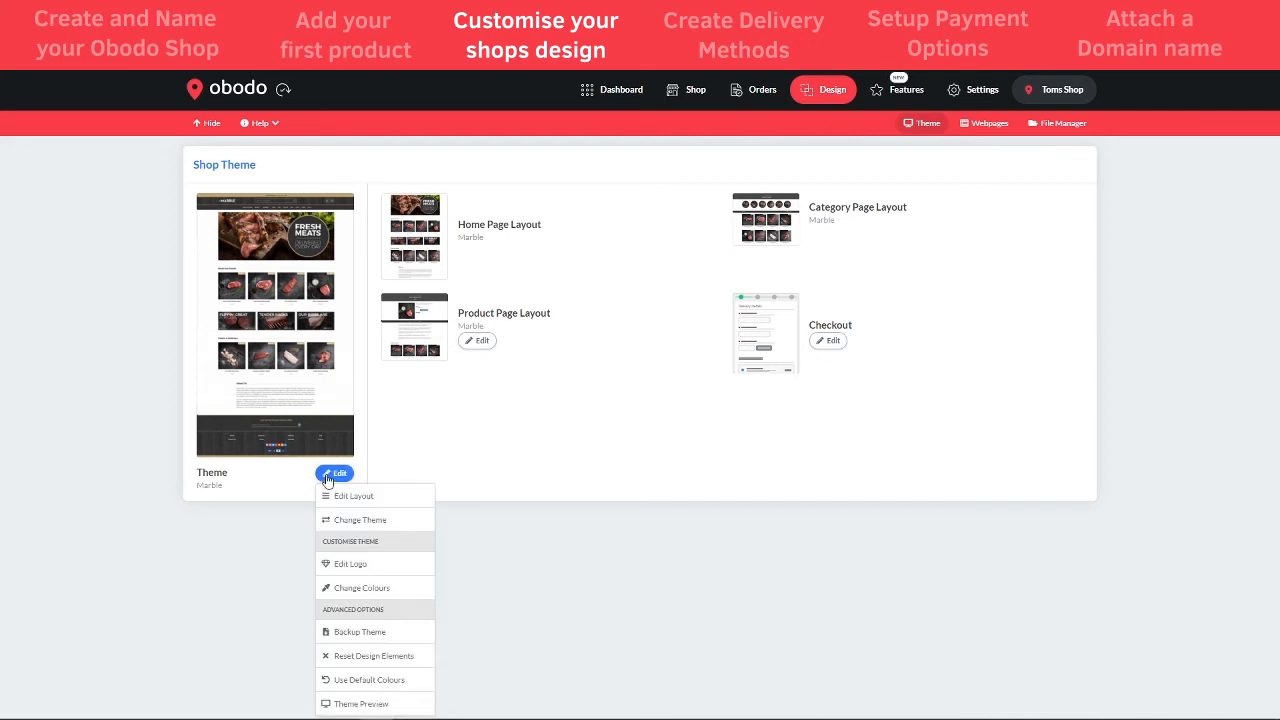
pyautogui.click(357, 591)
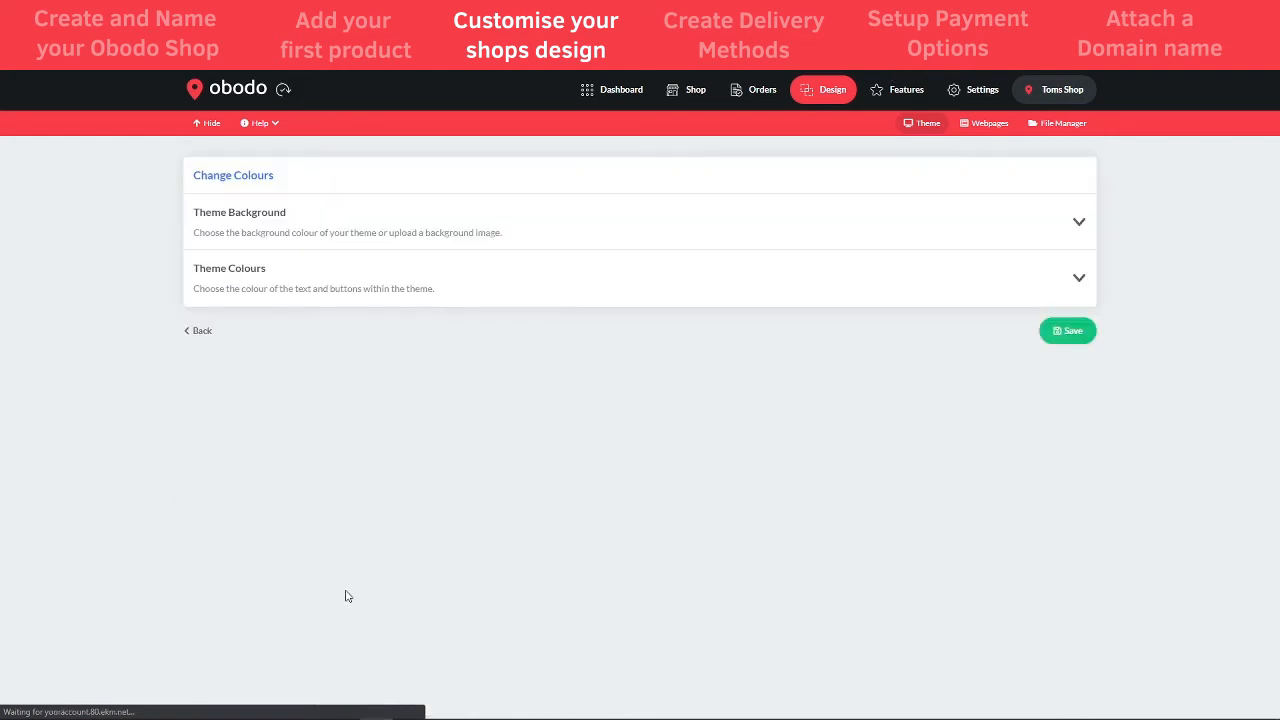
pyautogui.click(826, 223)
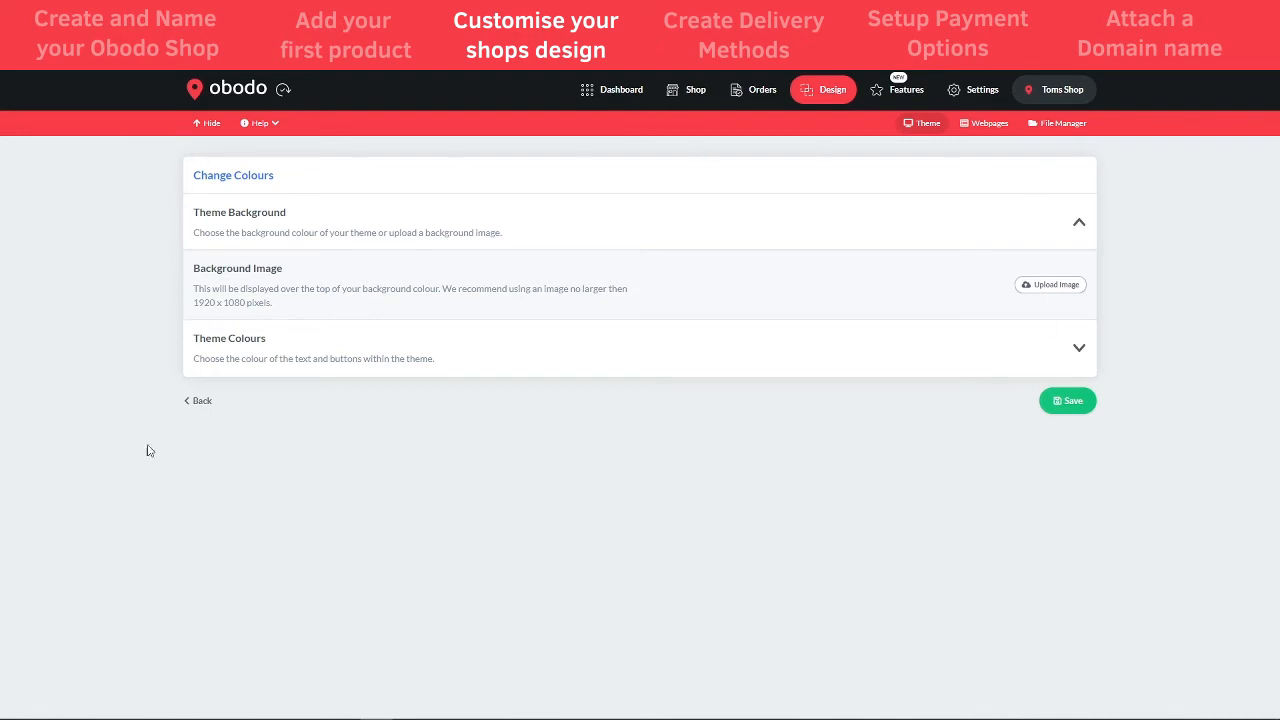
pyautogui.click(1078, 223)
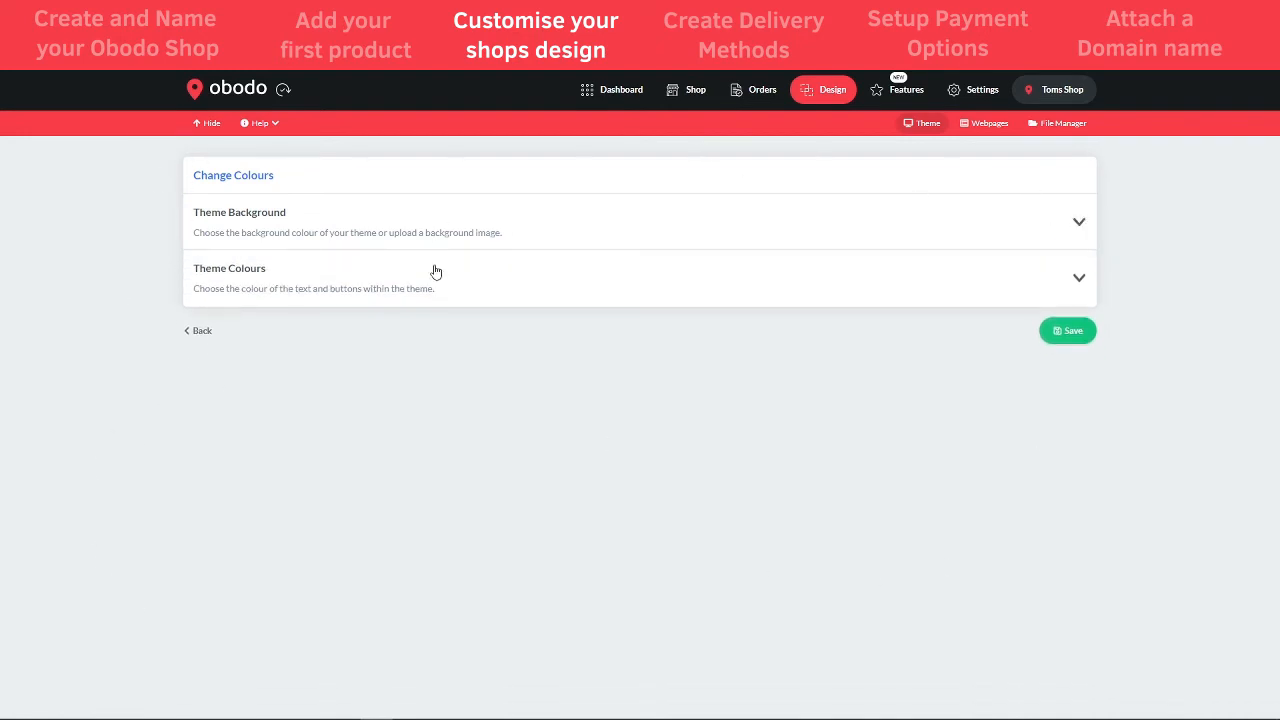
# - Scroll through the Theme Colours list unchanged, then leave the colour settings
pyautogui.click(1079, 279)
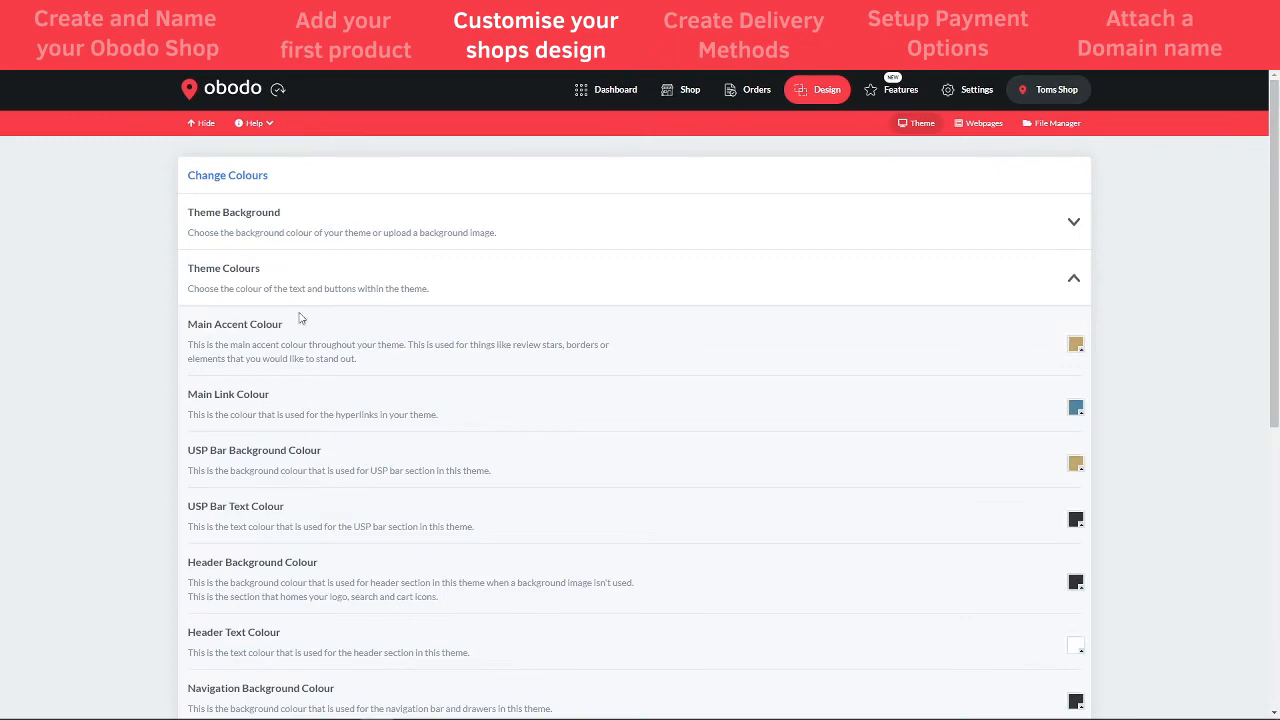
pyautogui.scroll(-1, 455, 406)
pyautogui.scroll(-1, 455, 406)
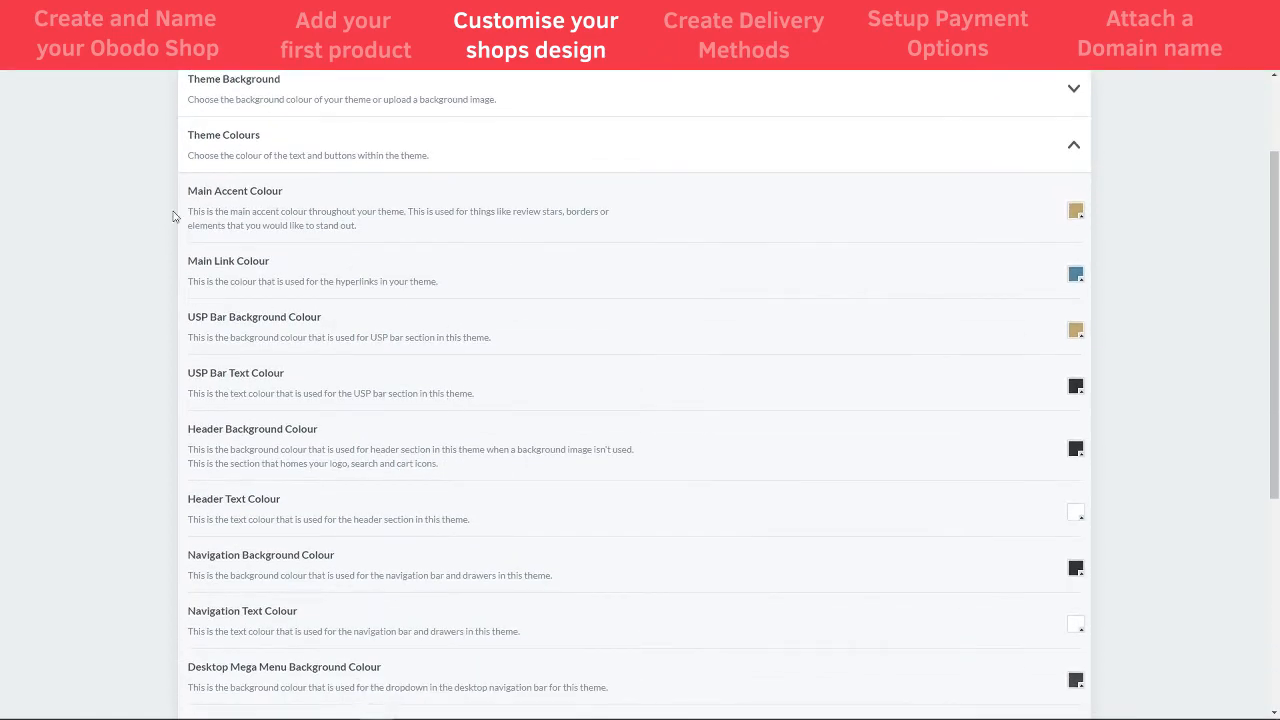
pyautogui.scroll(-3, 220, 252)
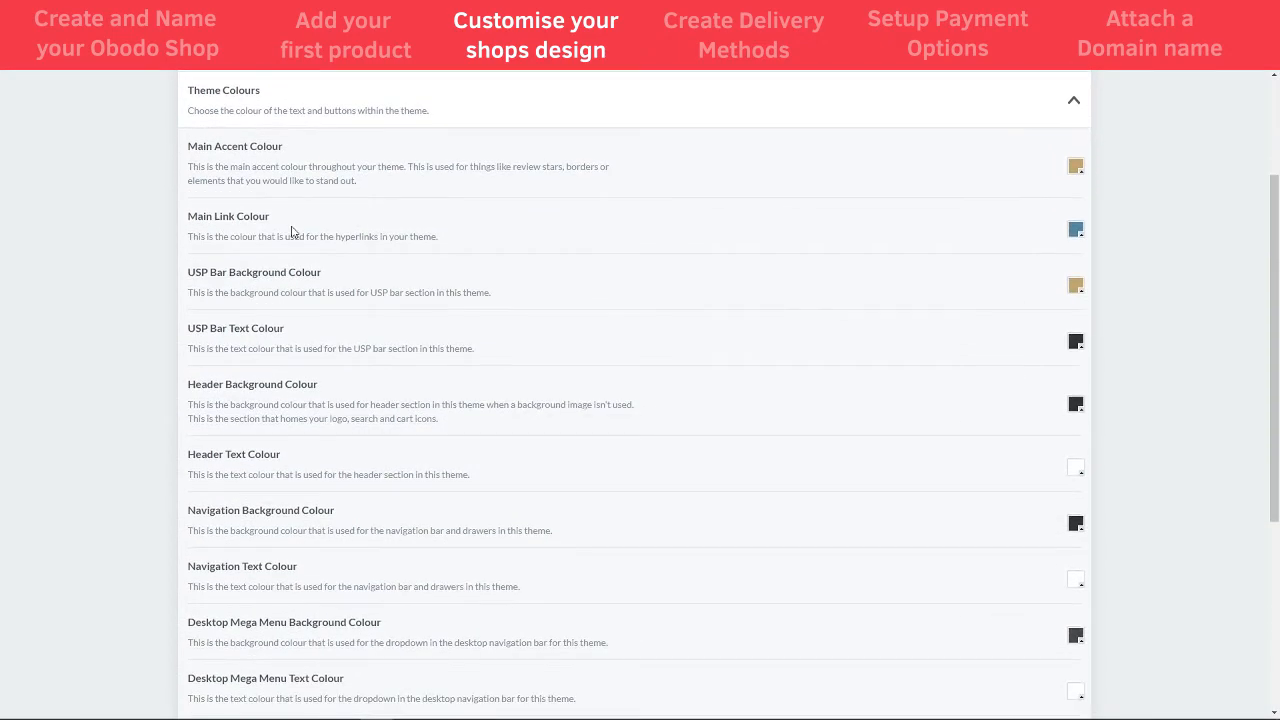
pyautogui.scroll(-2, 260, 350)
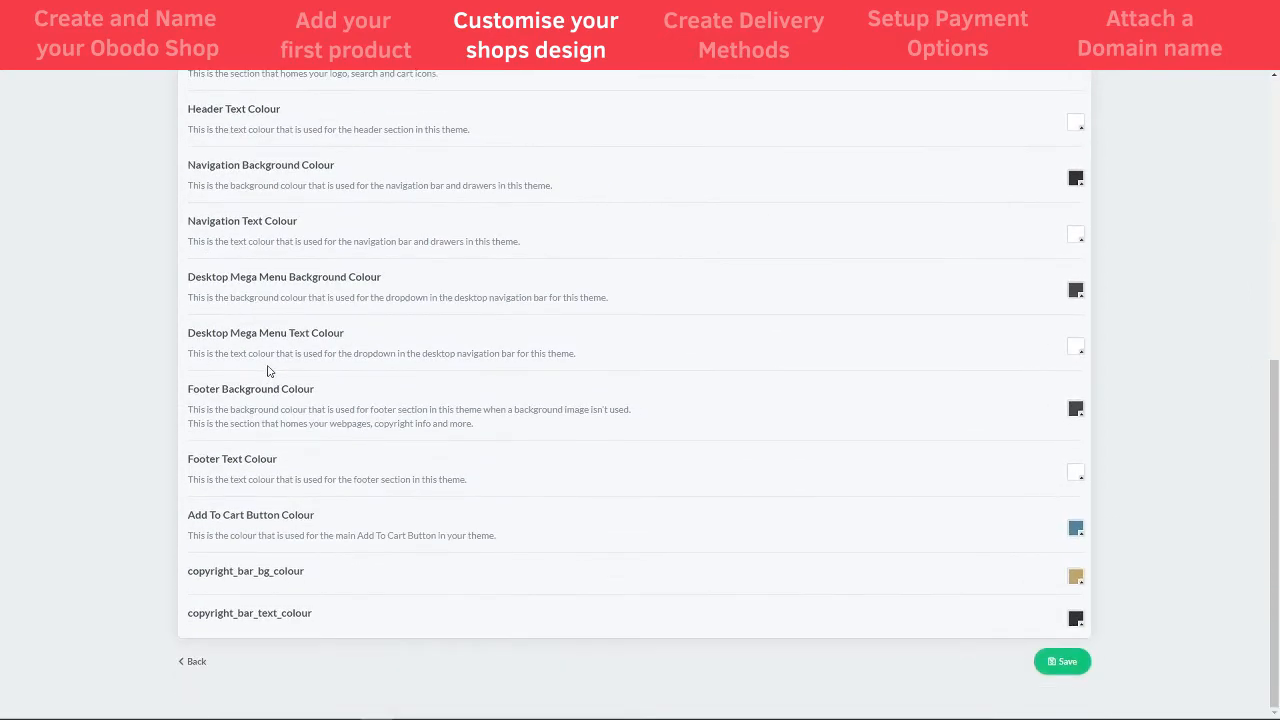
pyautogui.scroll(4, 260, 562)
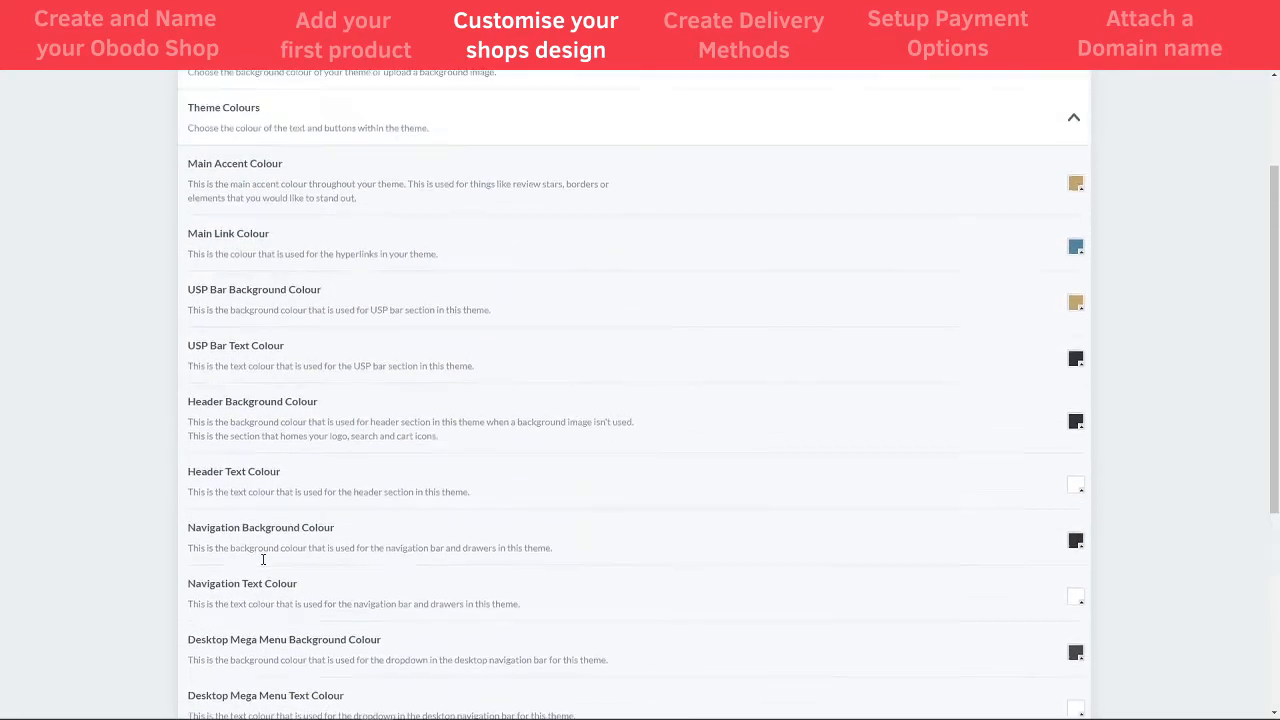
pyautogui.scroll(-4, 1046, 527)
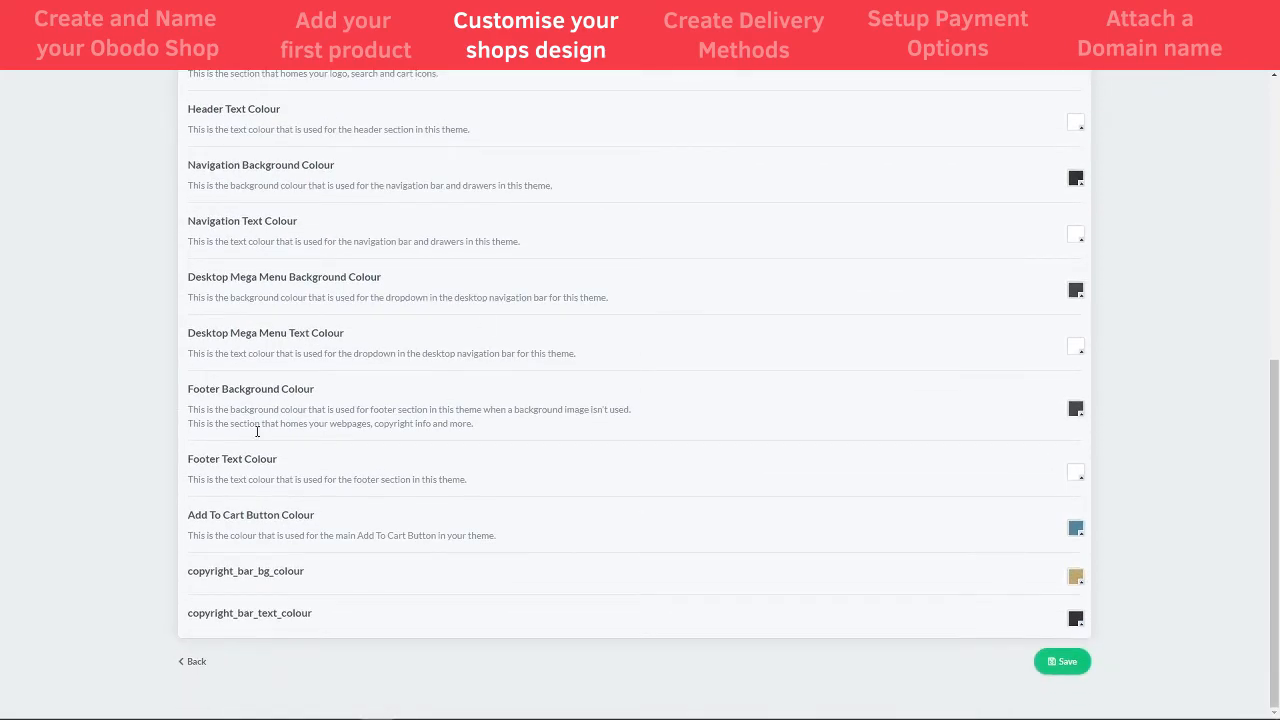
pyautogui.scroll(10, 790, 378)
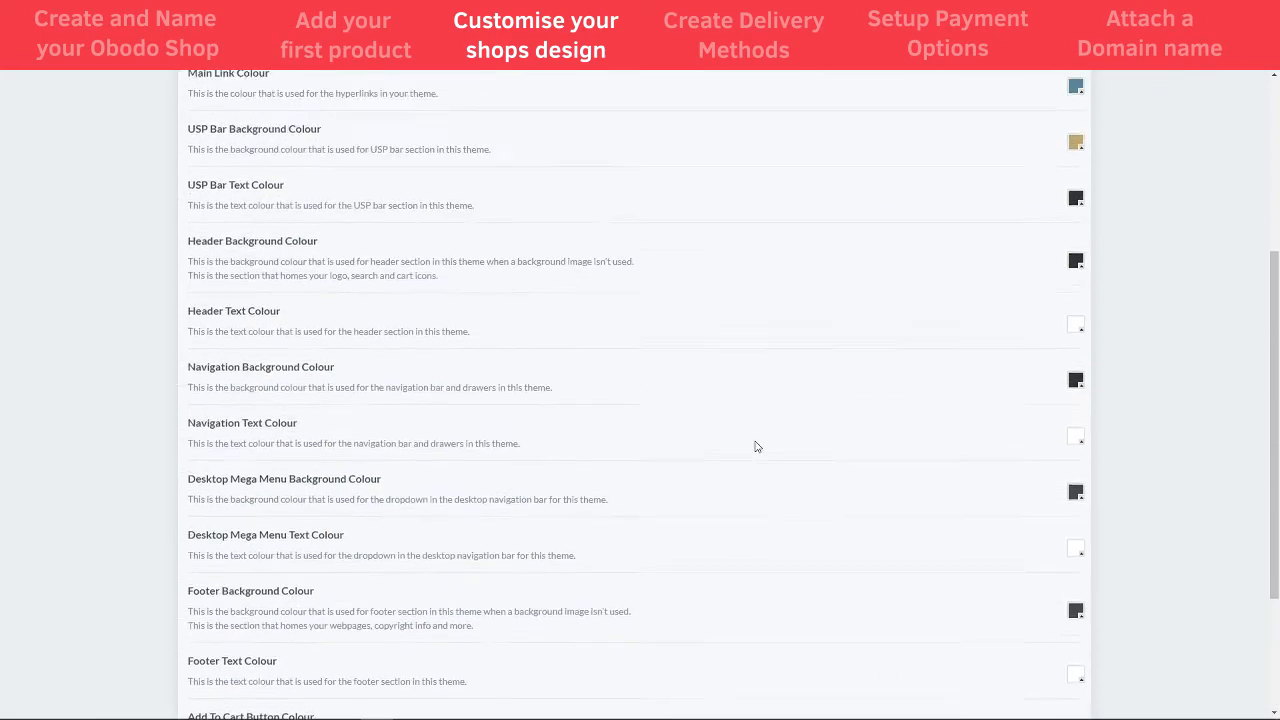
pyautogui.click(986, 290)
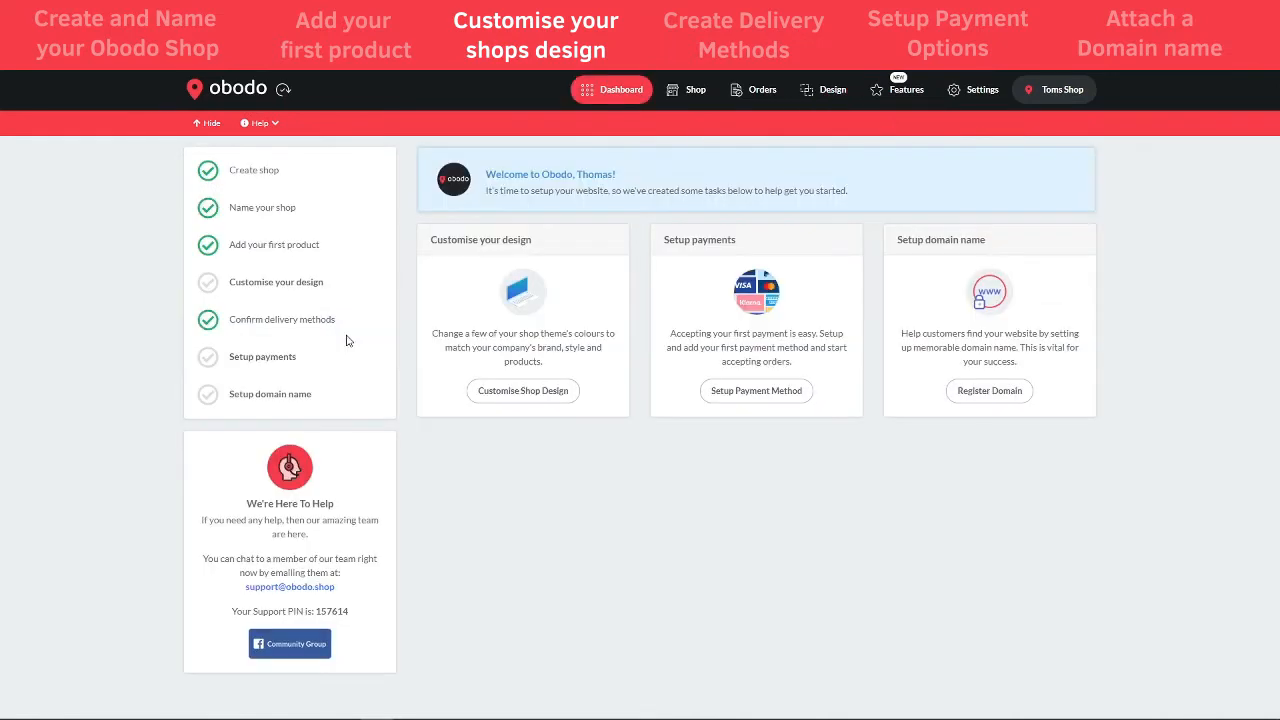
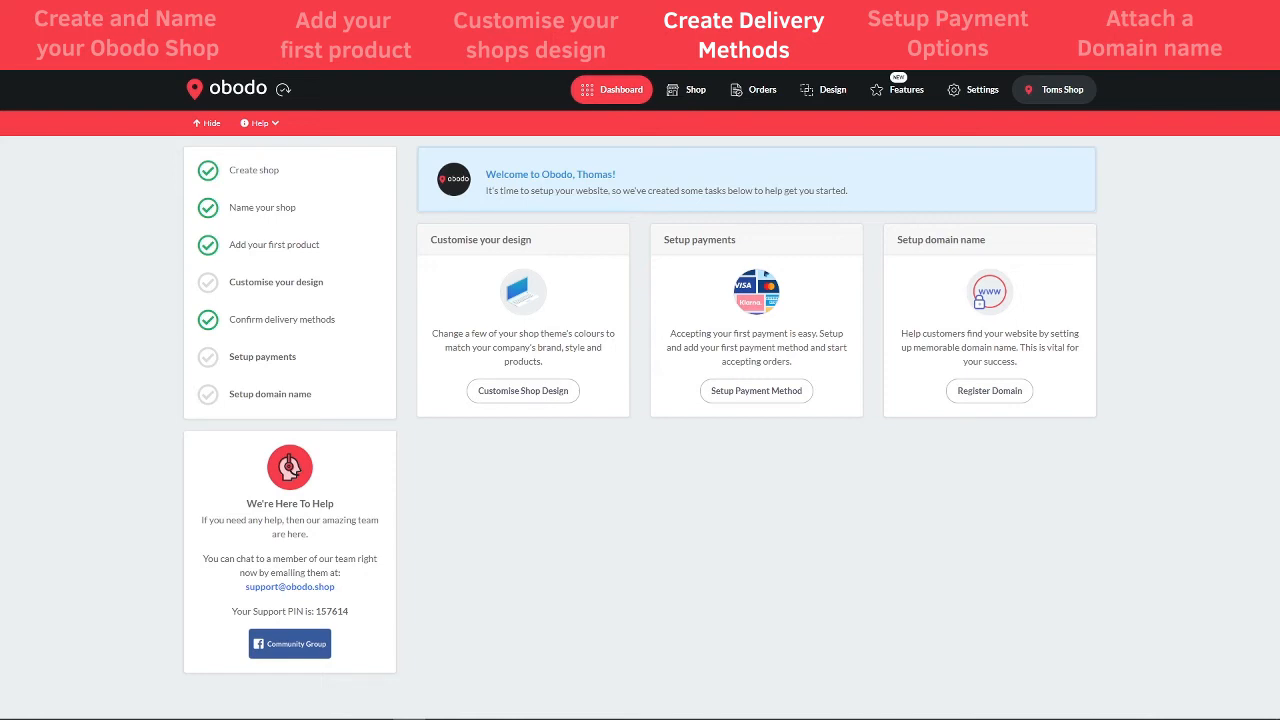
# - Expand the United Kingdom zone in Delivery settings to show Local Delivery £3.99 and Click and Collect £0.00
pyautogui.click(970, 92)
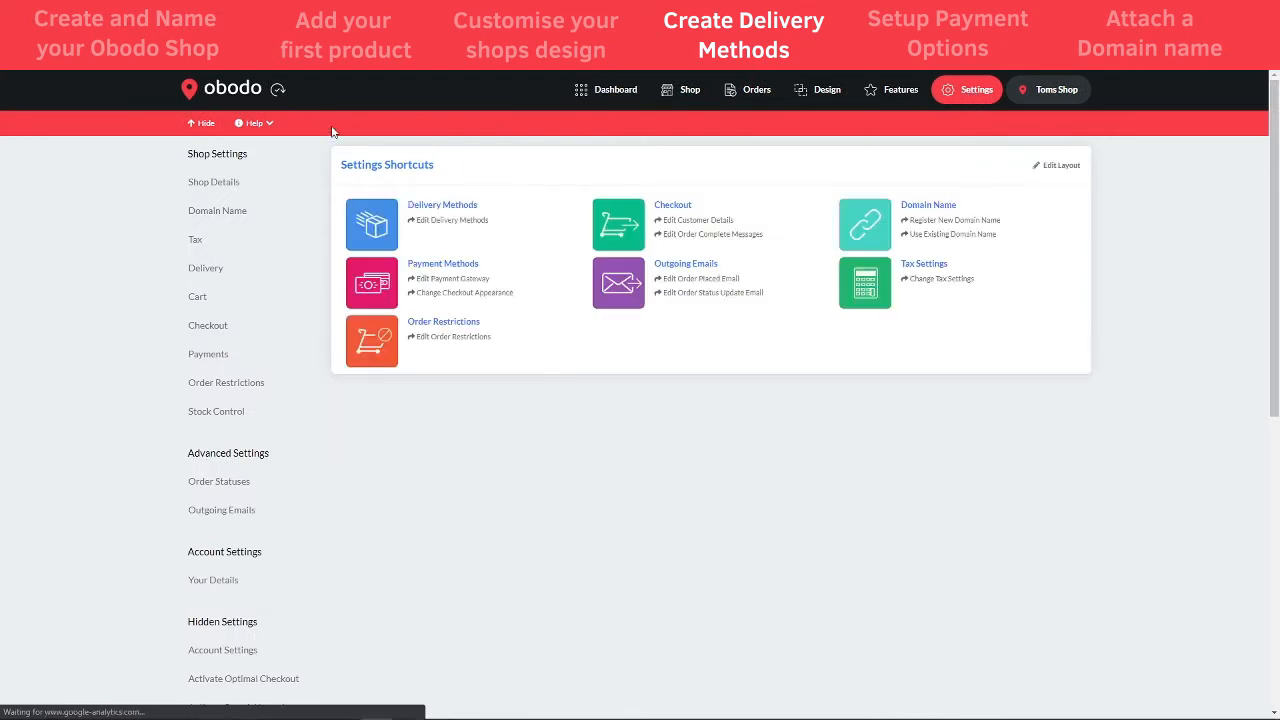
pyautogui.click(207, 273)
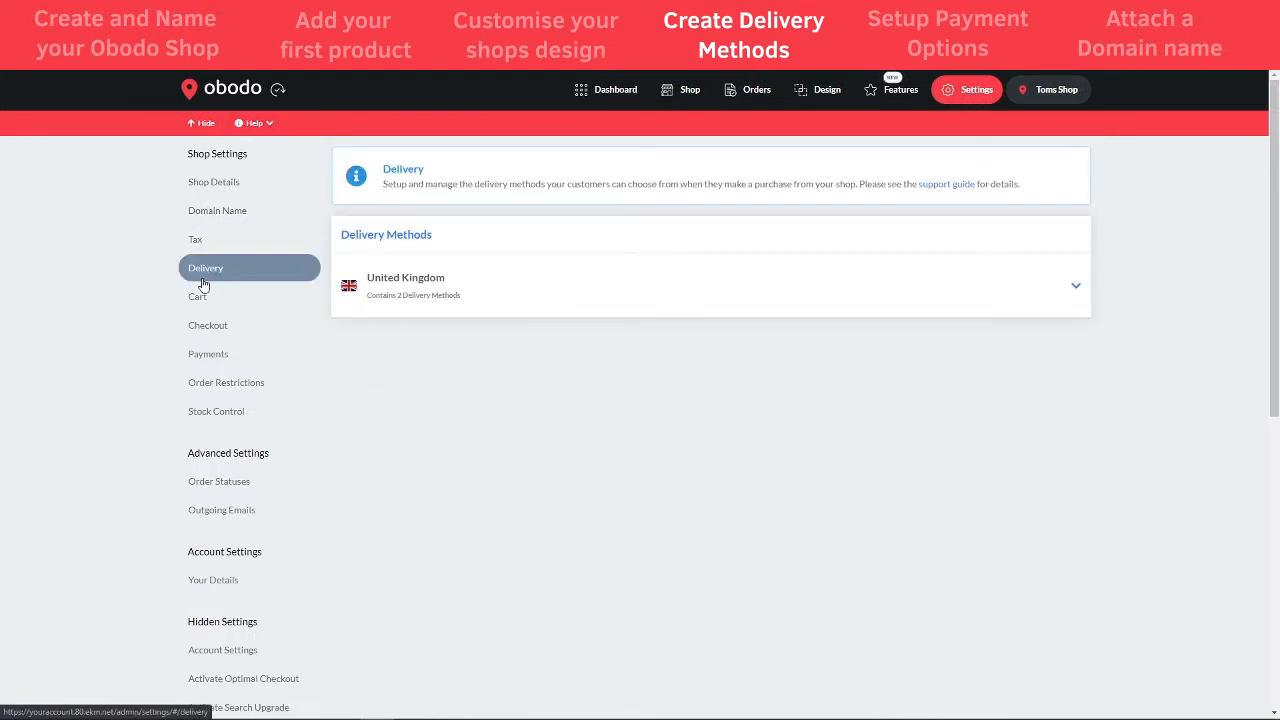
pyautogui.click(931, 289)
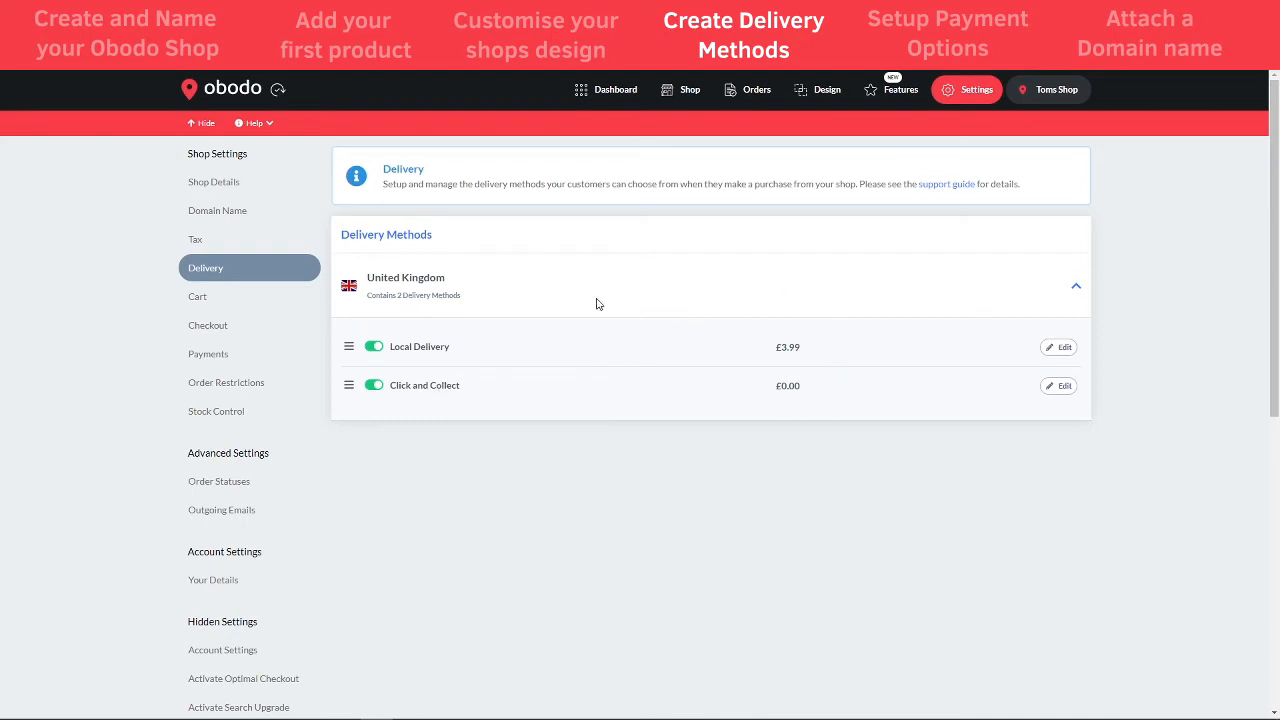
# - Open the Local Delivery edit form and review its £3.99 price and restrictions
pyautogui.click(1064, 349)
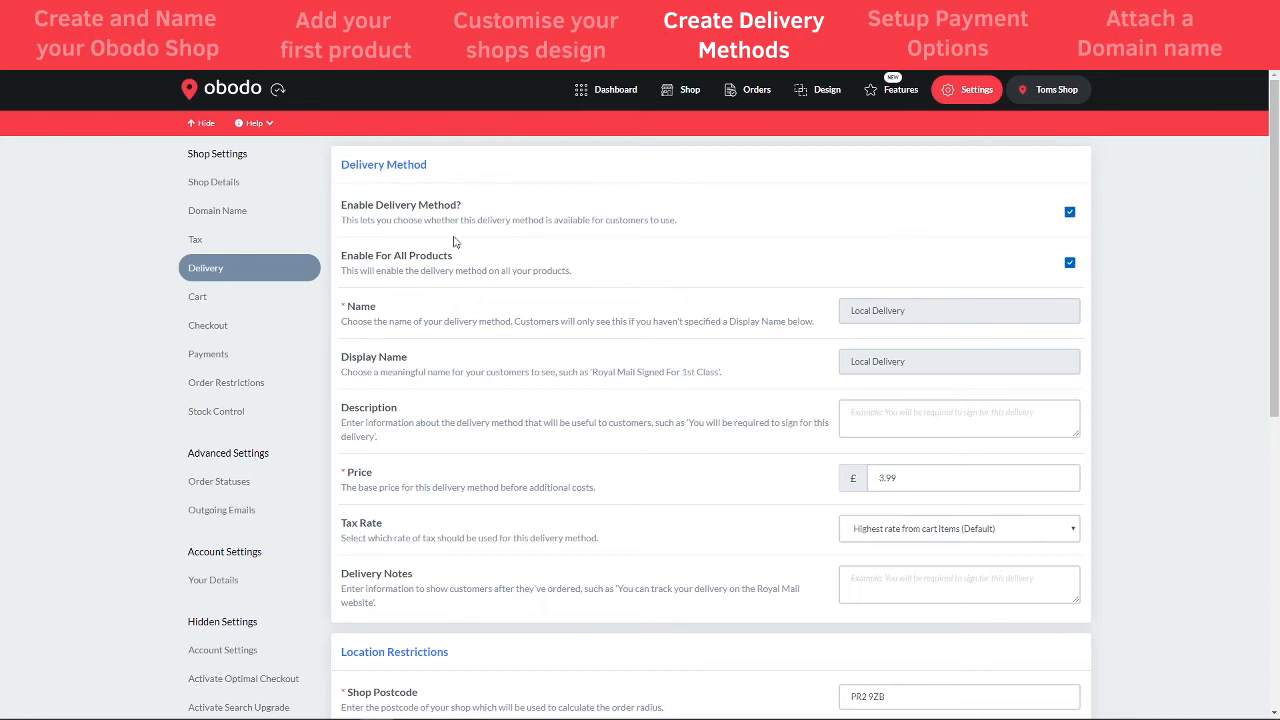
pyautogui.scroll(-1, 545, 266)
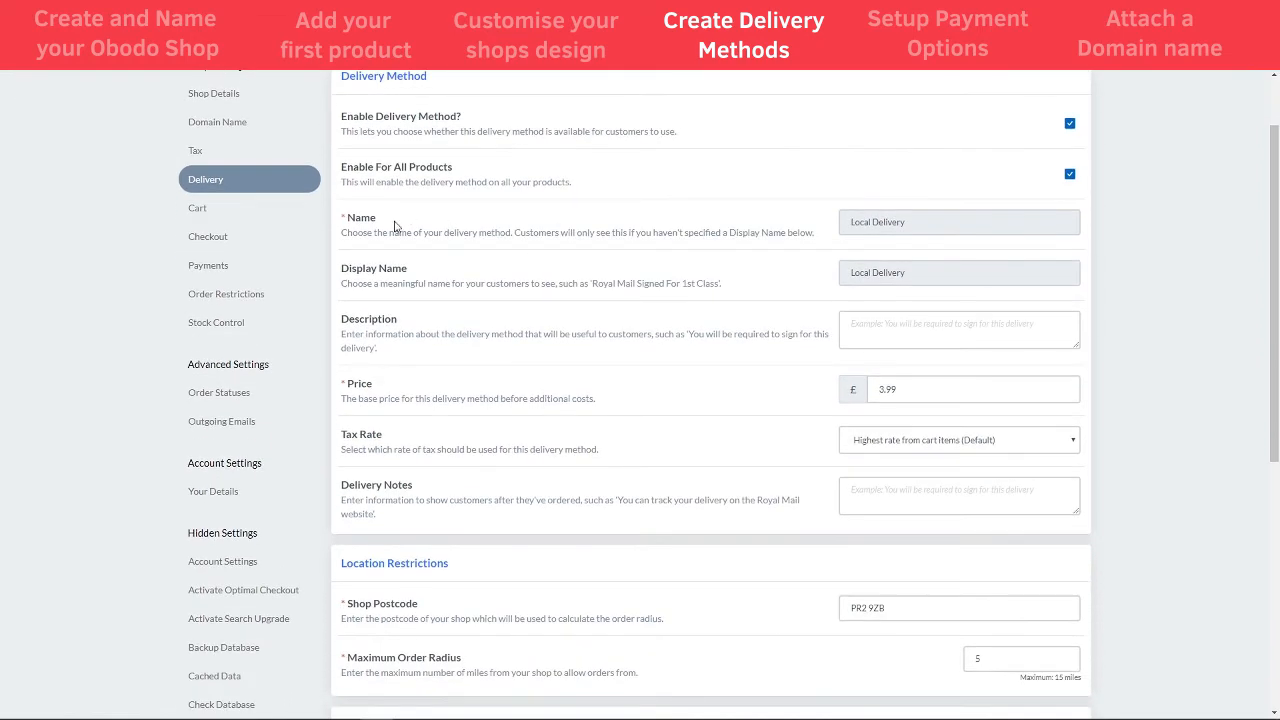
pyautogui.scroll(-1, 549, 272)
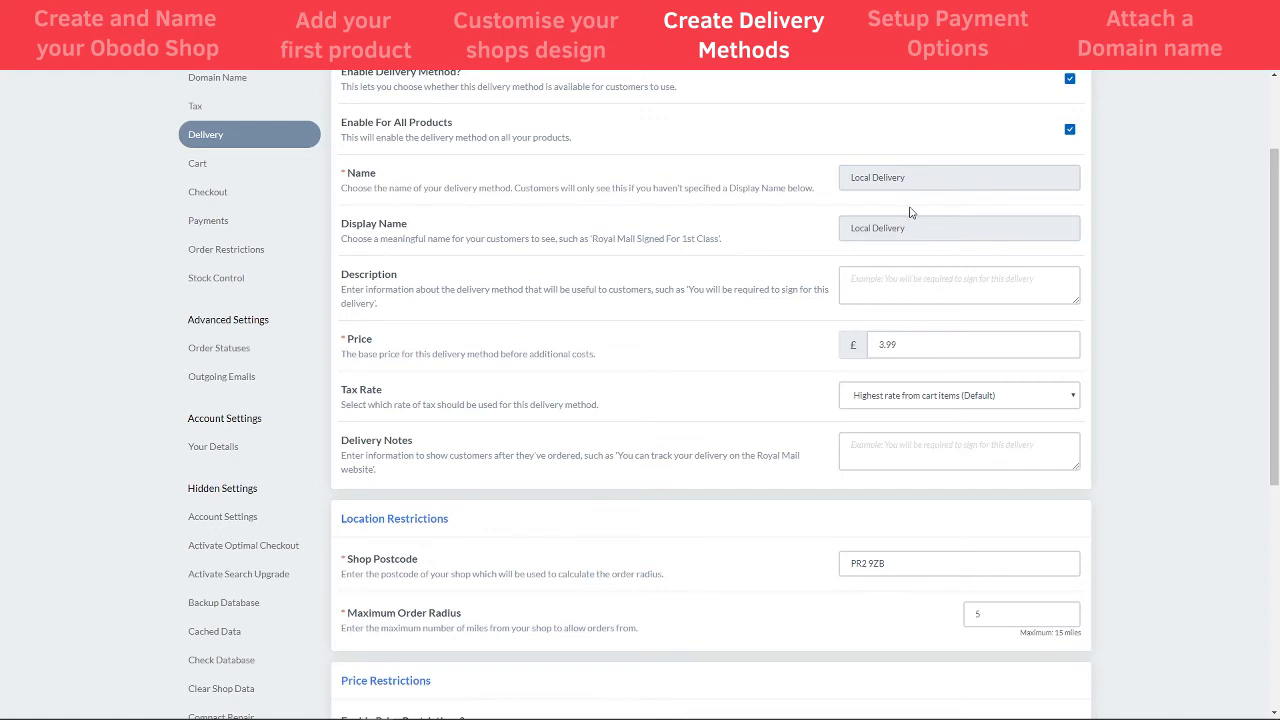
pyautogui.scroll(1, 749, 394)
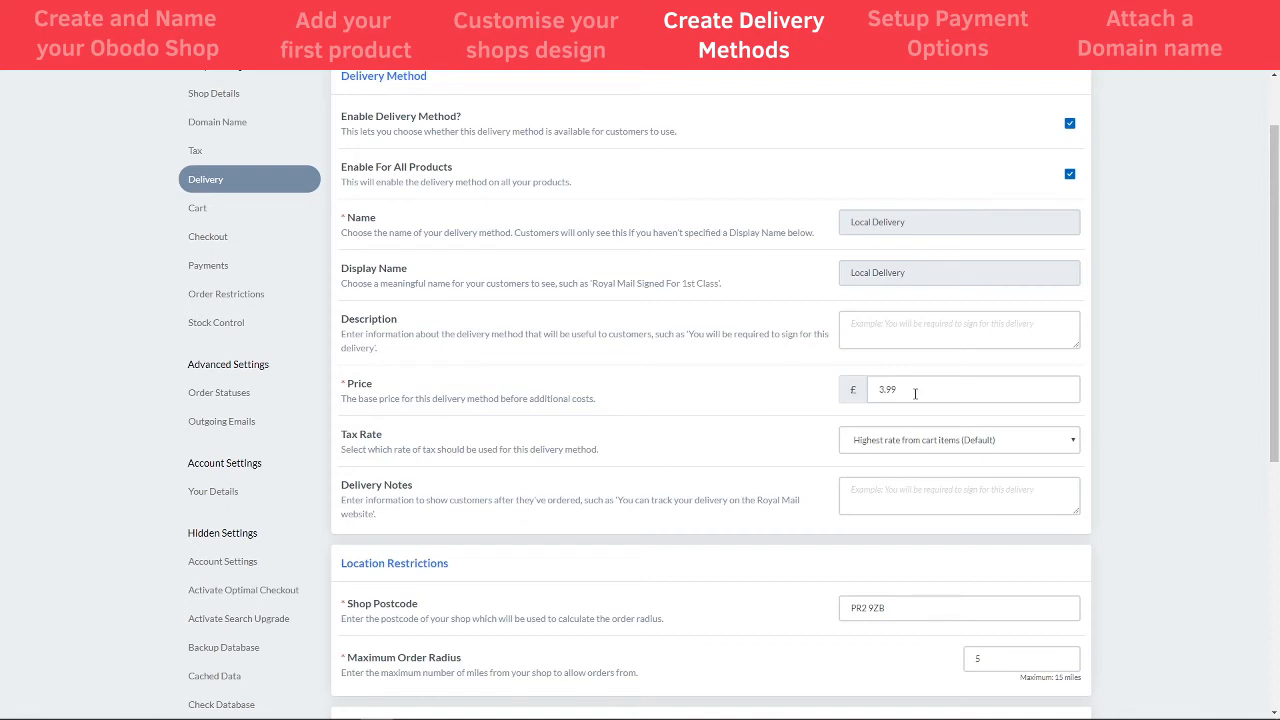
pyautogui.scroll(-1, 810, 385)
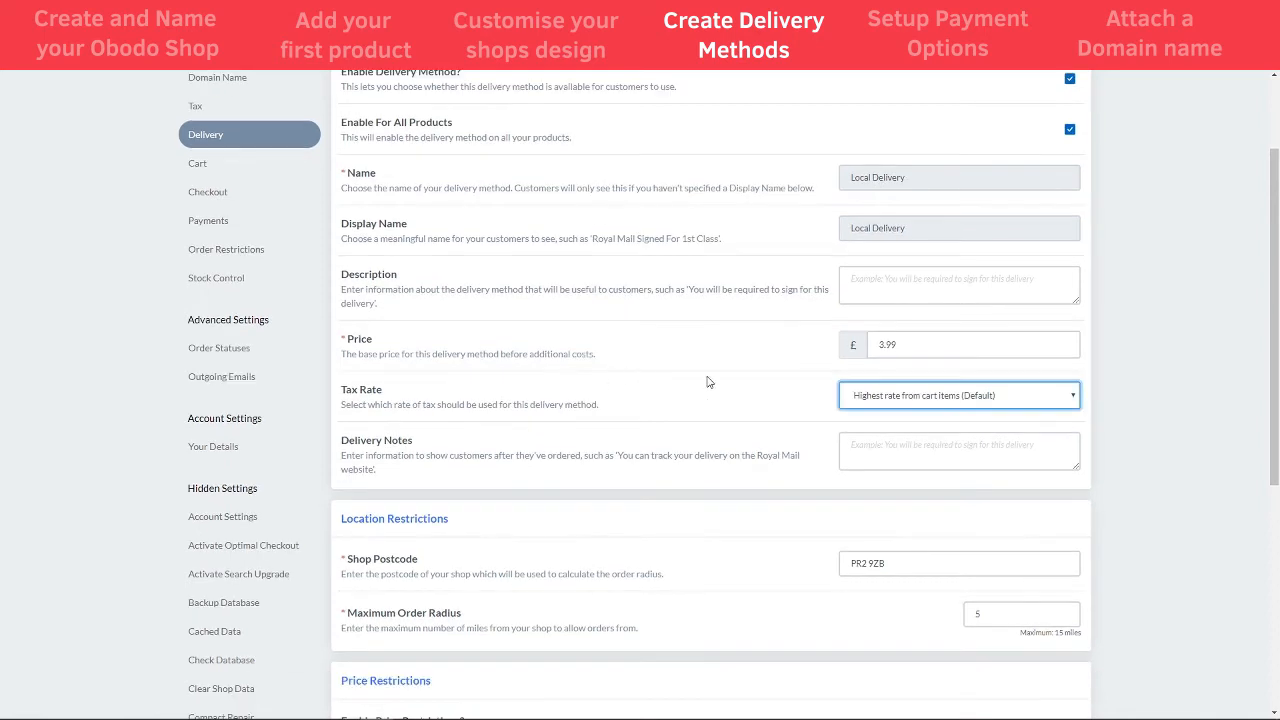
# - Keep the default highest-rate tax setting and leave Delivery Notes blank
pyautogui.click(908, 404)
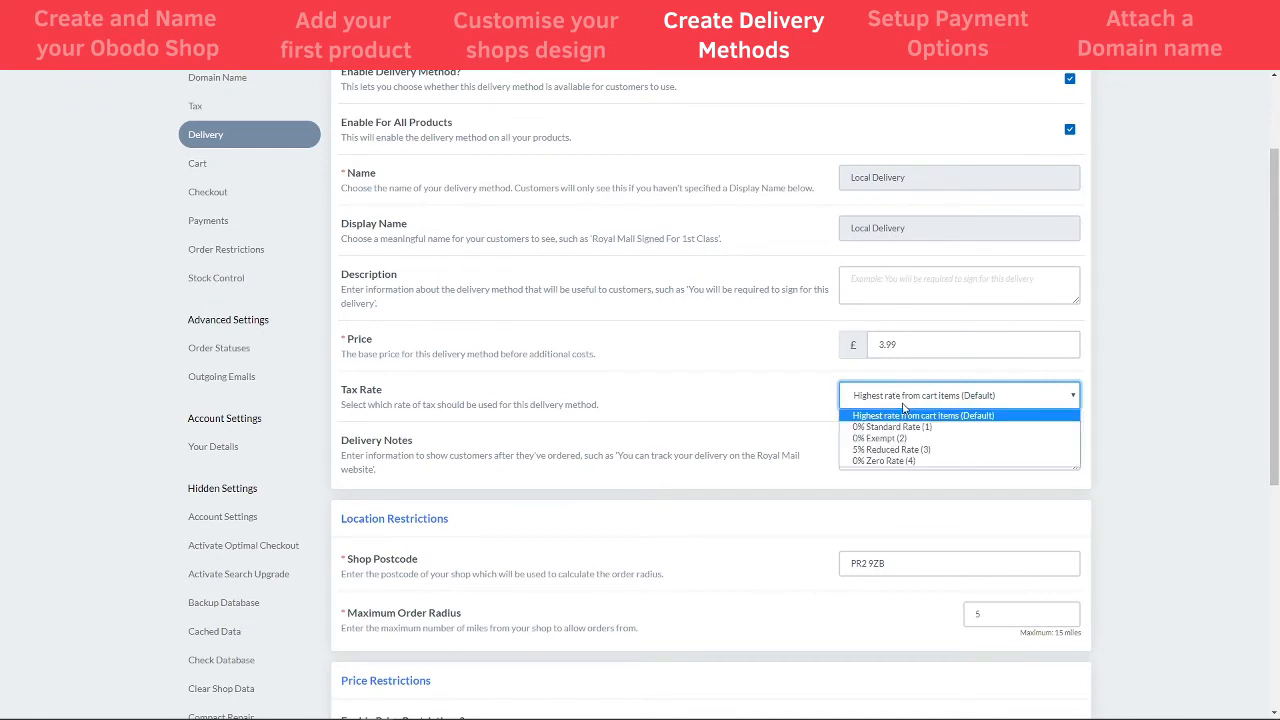
pyautogui.click(989, 416)
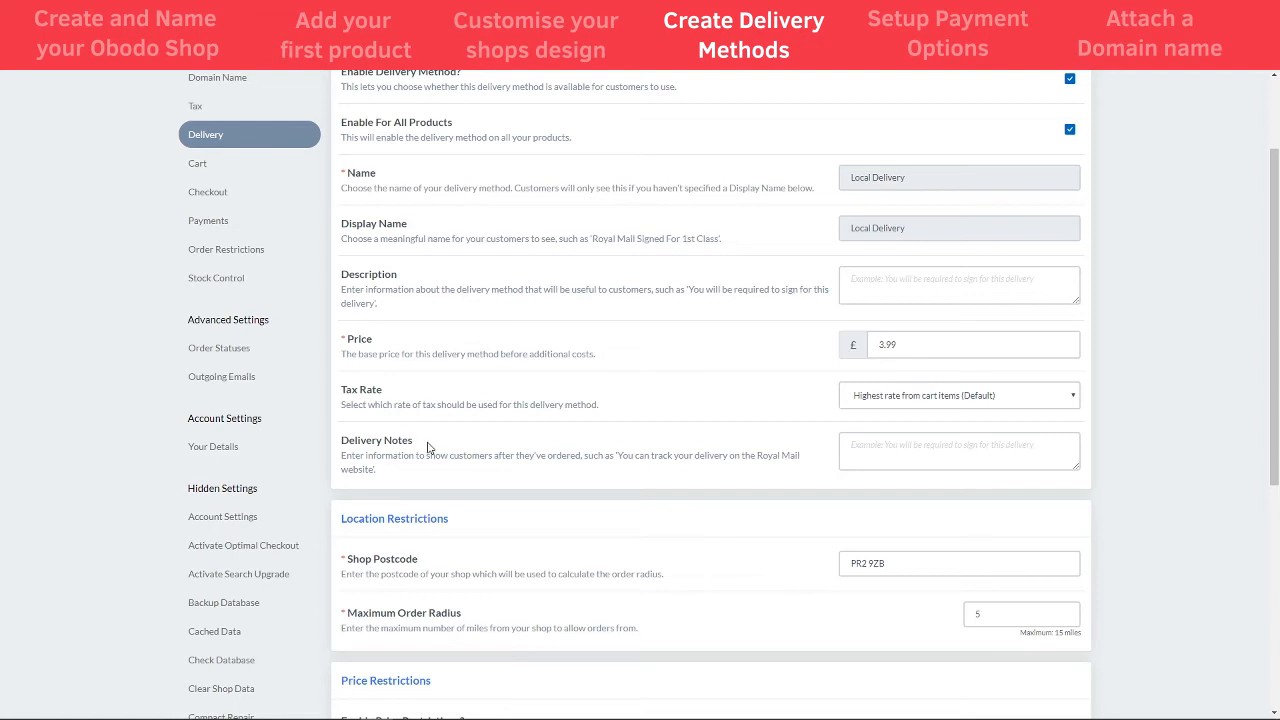
pyautogui.click(944, 451)
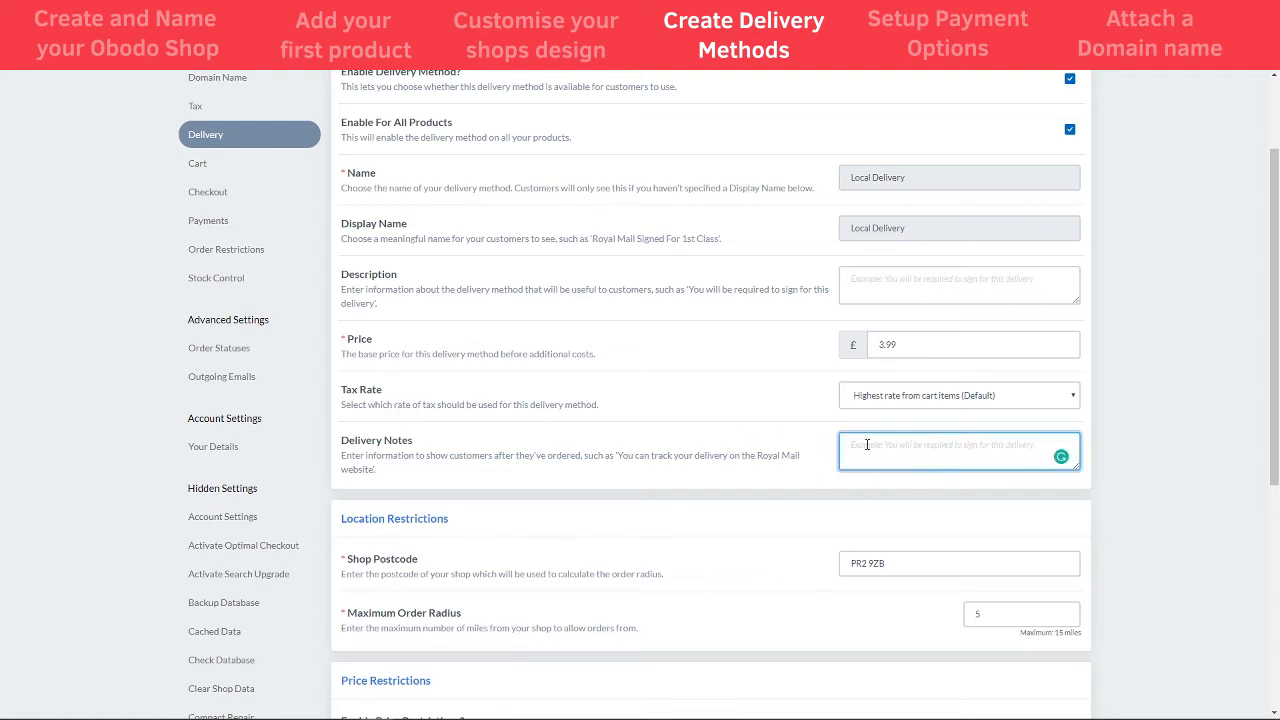
pyautogui.click(743, 445)
pyautogui.scroll(-3, 740, 445)
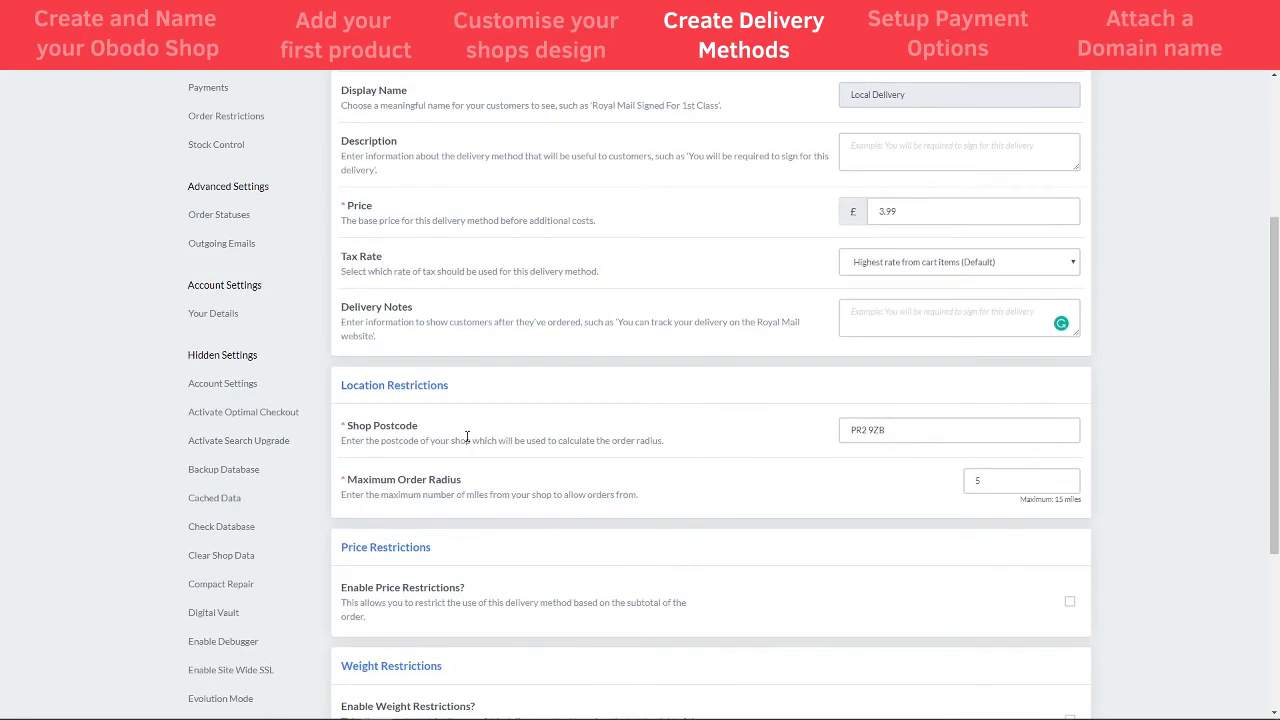
pyautogui.scroll(-2, 467, 437)
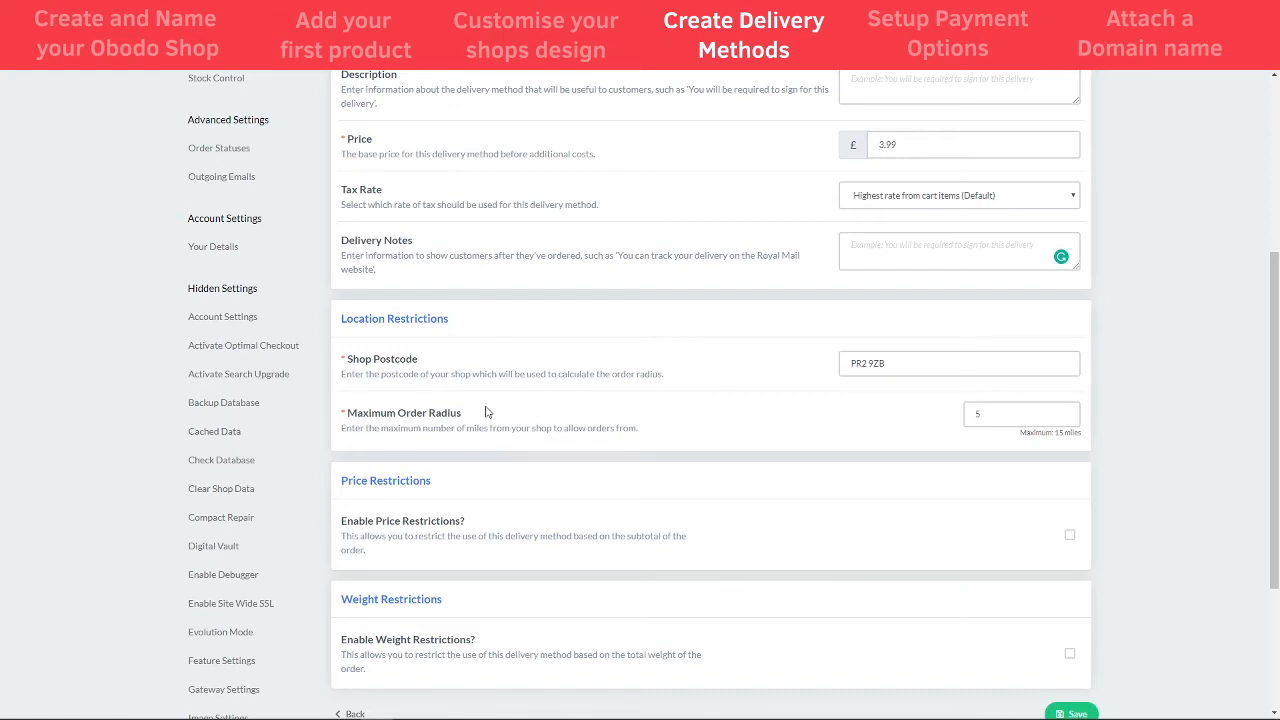
# - Change the Local Delivery maximum order radius from 5 to 15 miles
pyautogui.click(893, 365)
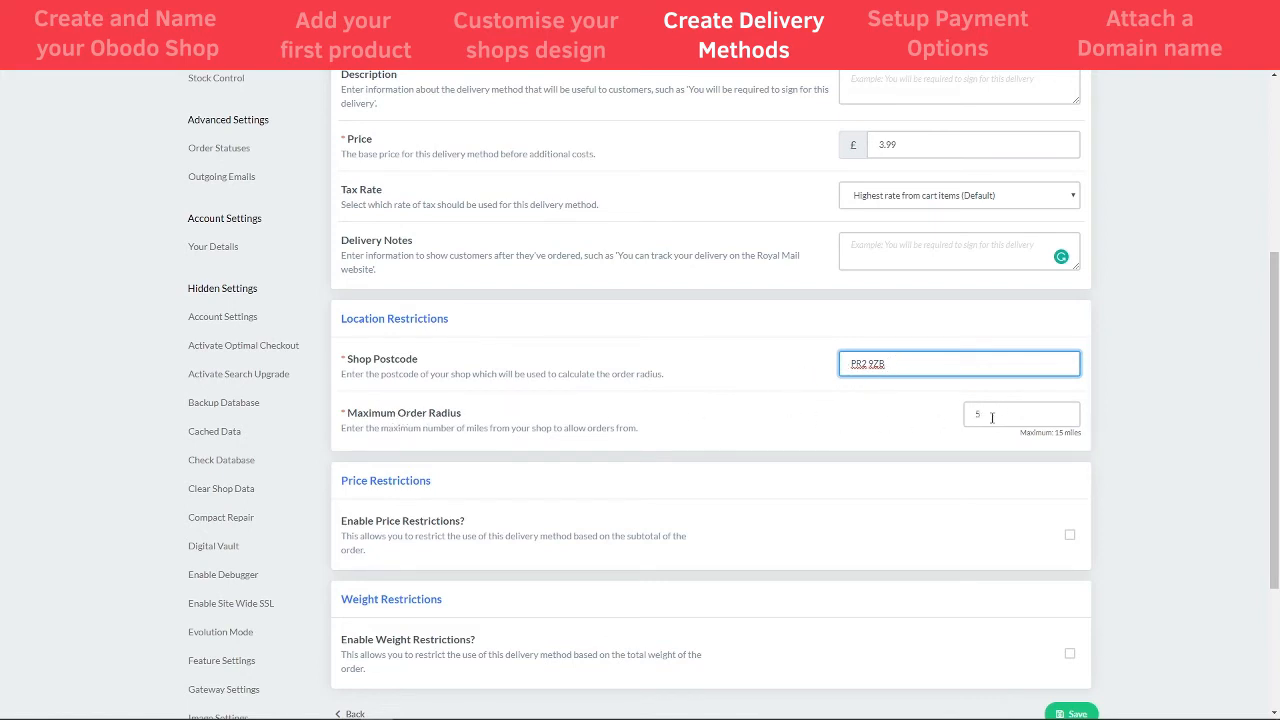
pyautogui.doubleClick(970, 416)
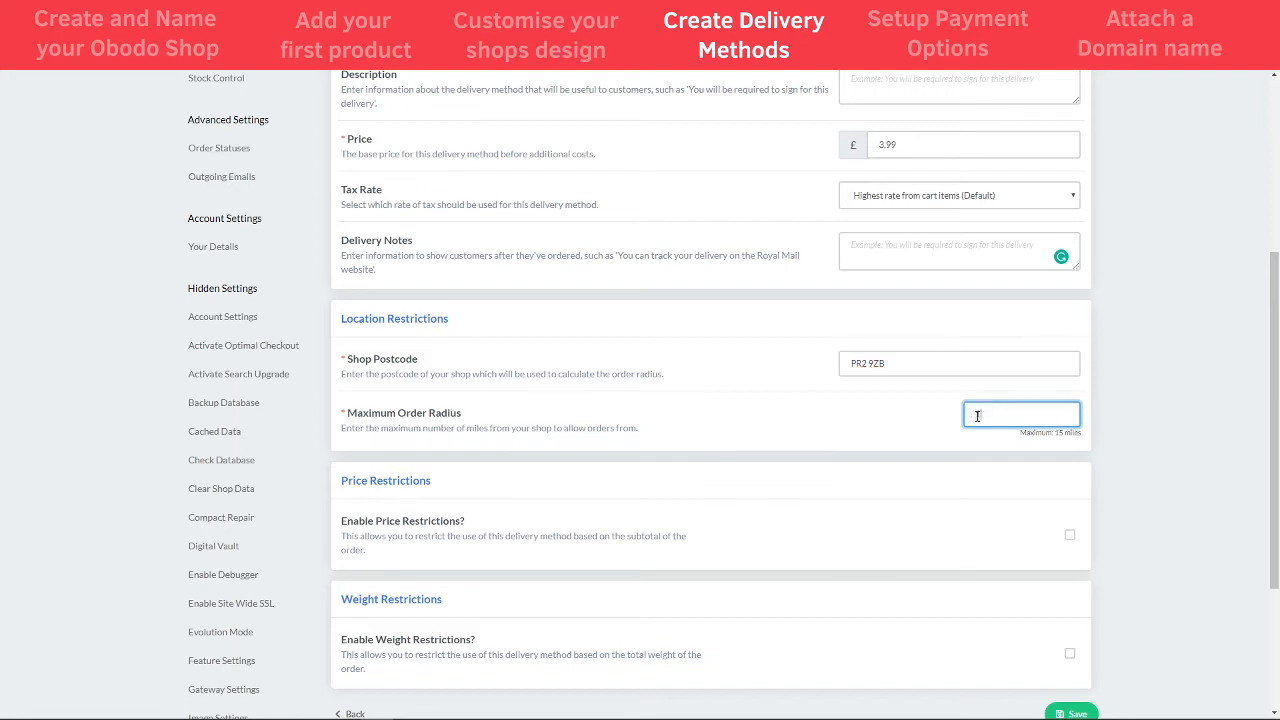
pyautogui.click(1059, 436)
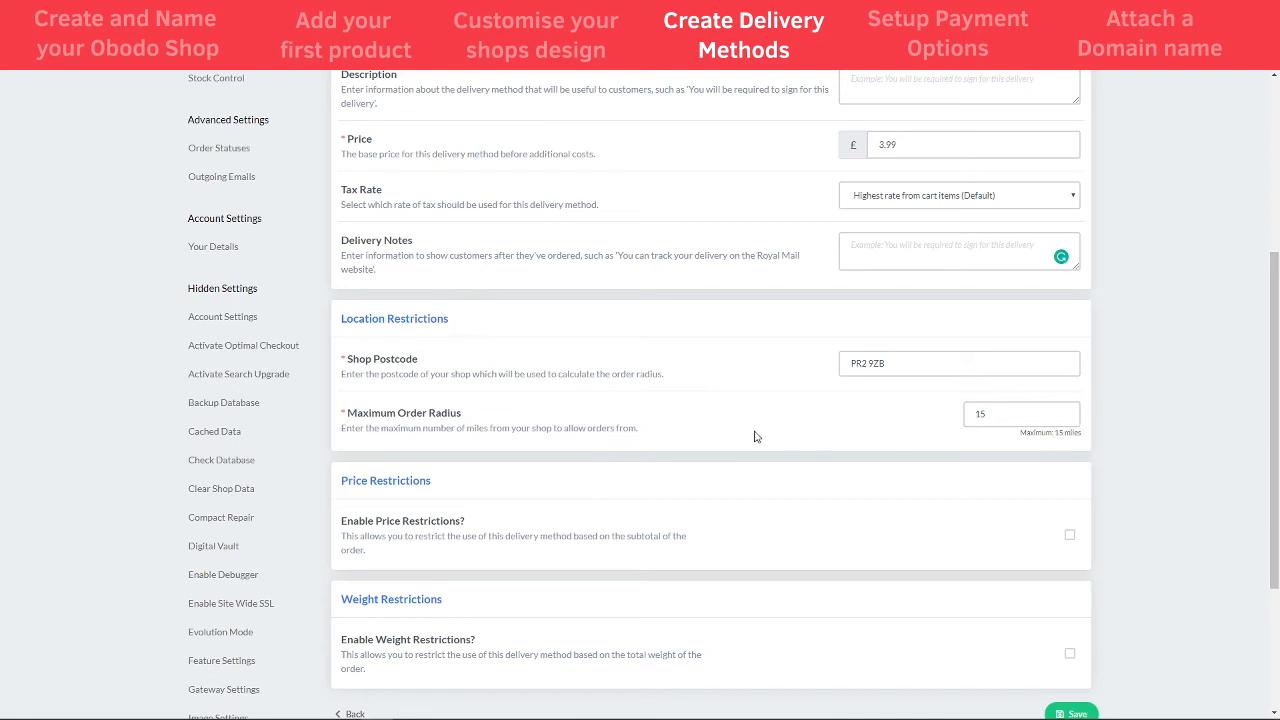
pyautogui.scroll(-1, 580, 460)
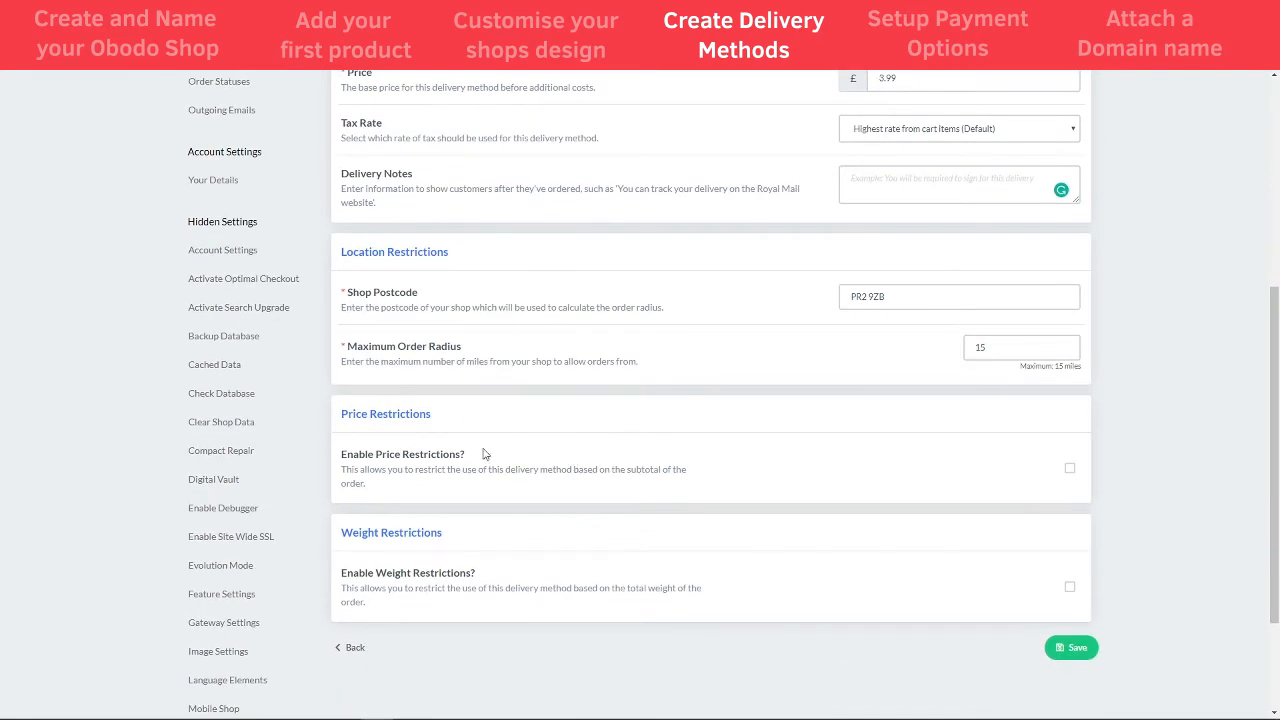
# - Enable price restrictions with a £10 minimum order value
pyautogui.click(1070, 468)
pyautogui.scroll(-2, 725, 480)
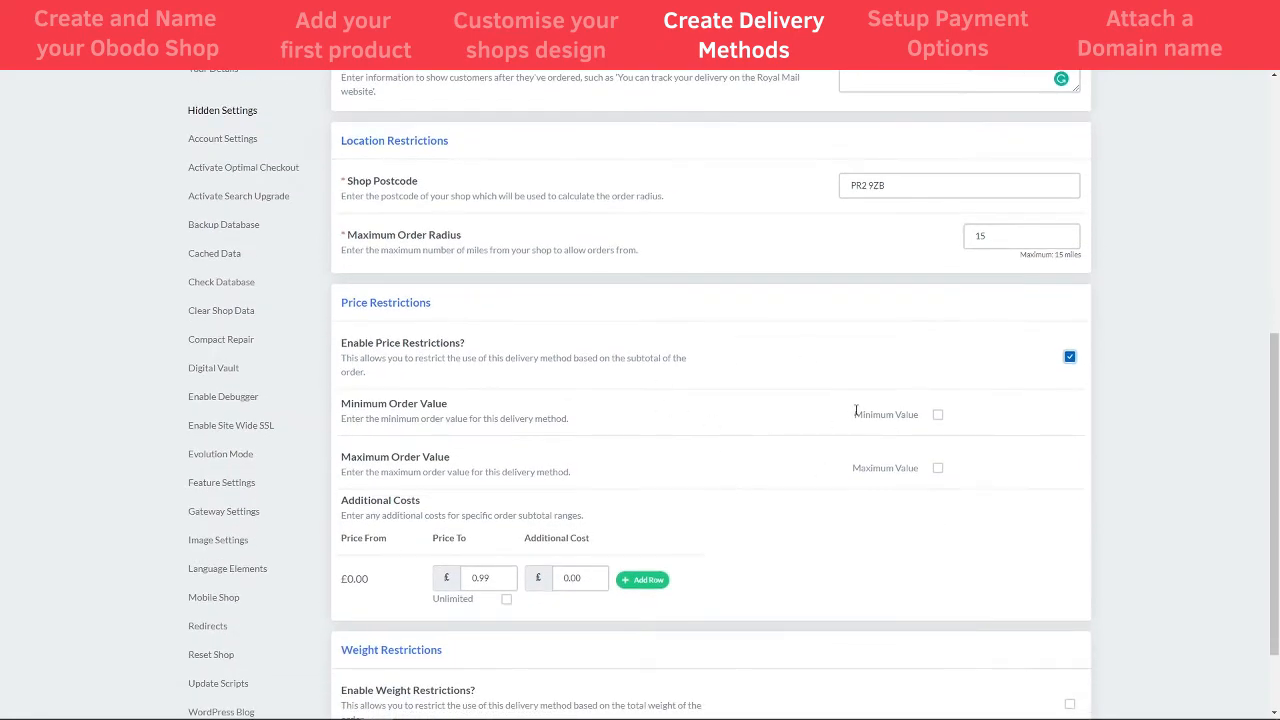
pyautogui.click(937, 415)
pyautogui.press('Tab')
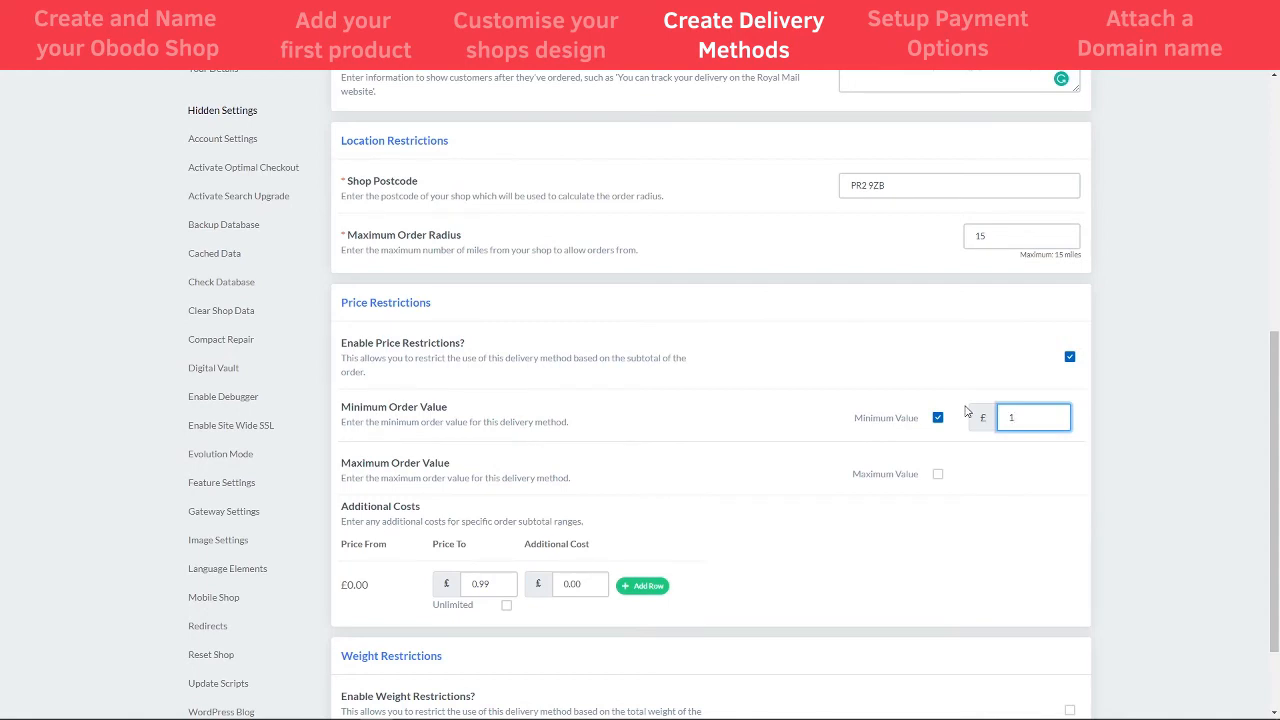
pyautogui.click(958, 364)
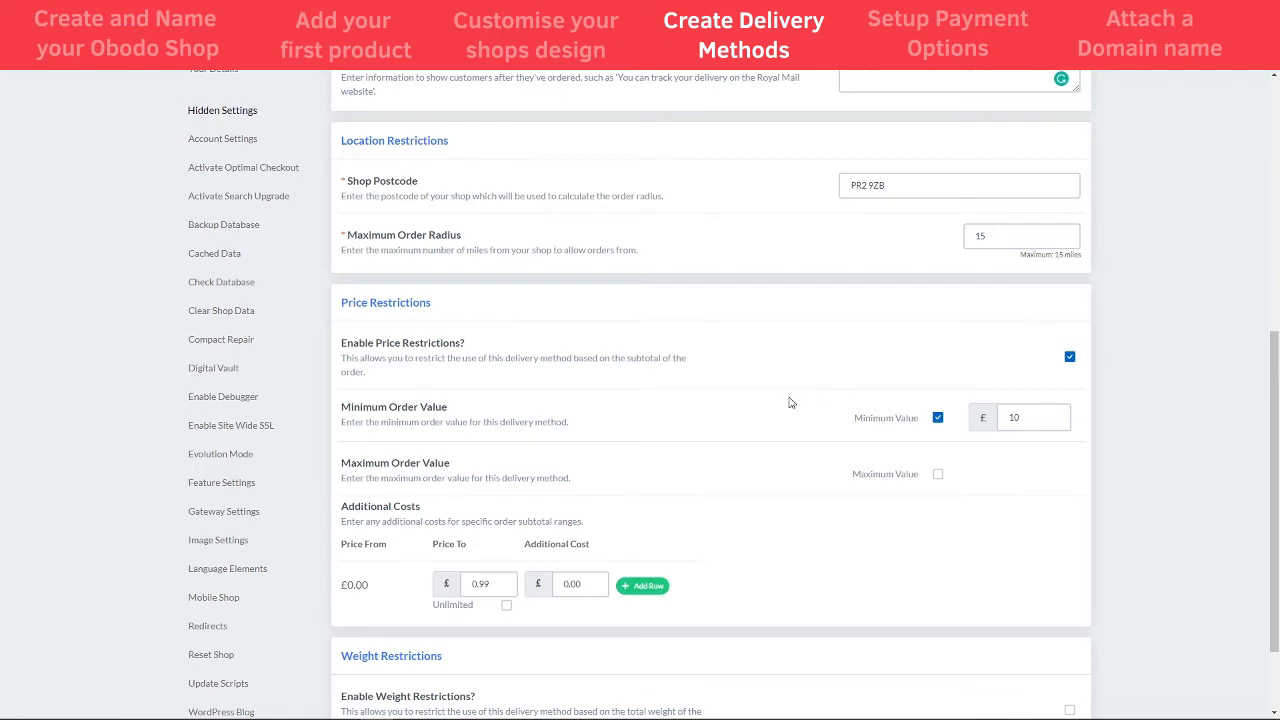
pyautogui.scroll(-1, 878, 447)
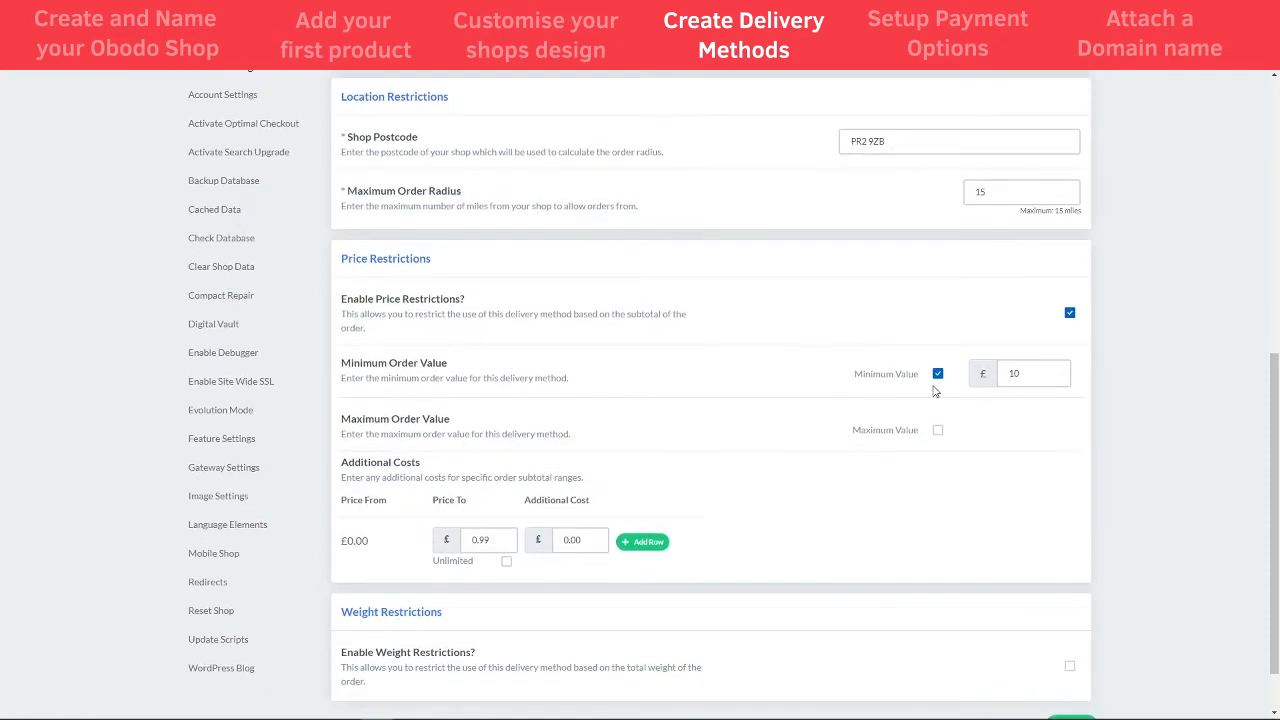
pyautogui.scroll(-1, 666, 394)
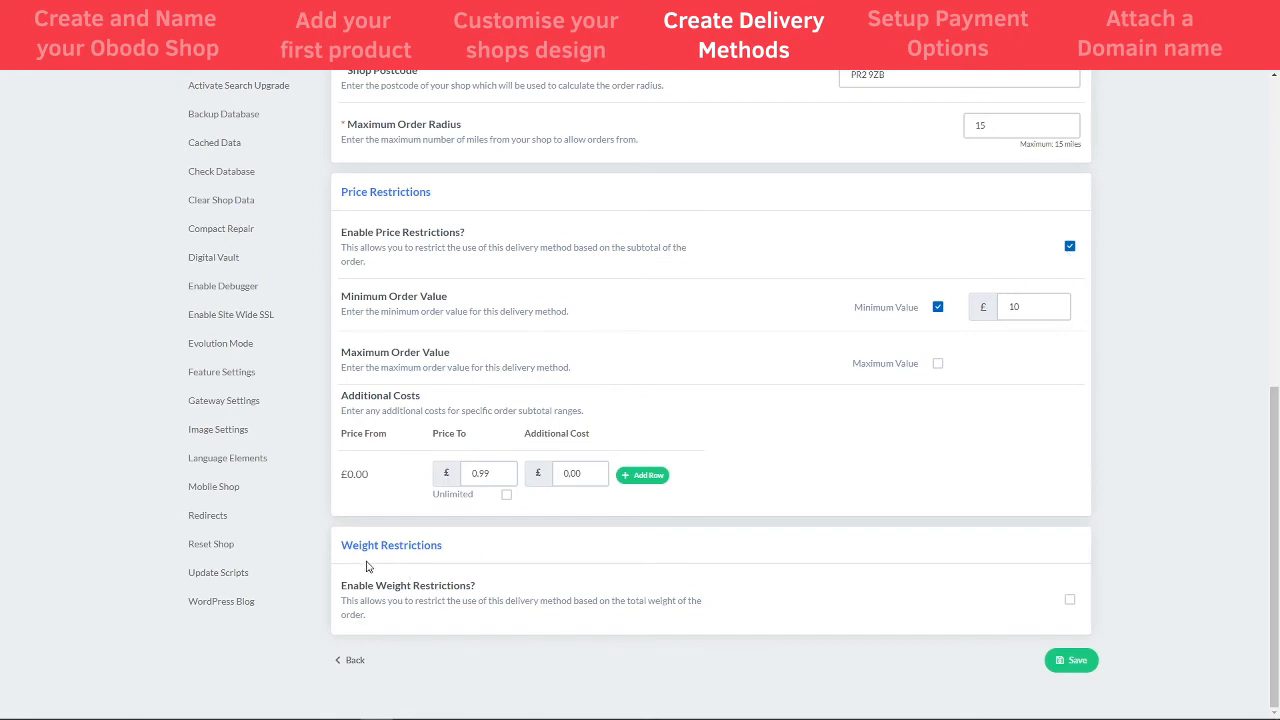
# - Enable weight restrictions on Local Delivery and save the method
pyautogui.click(1069, 599)
pyautogui.scroll(-5, 709, 560)
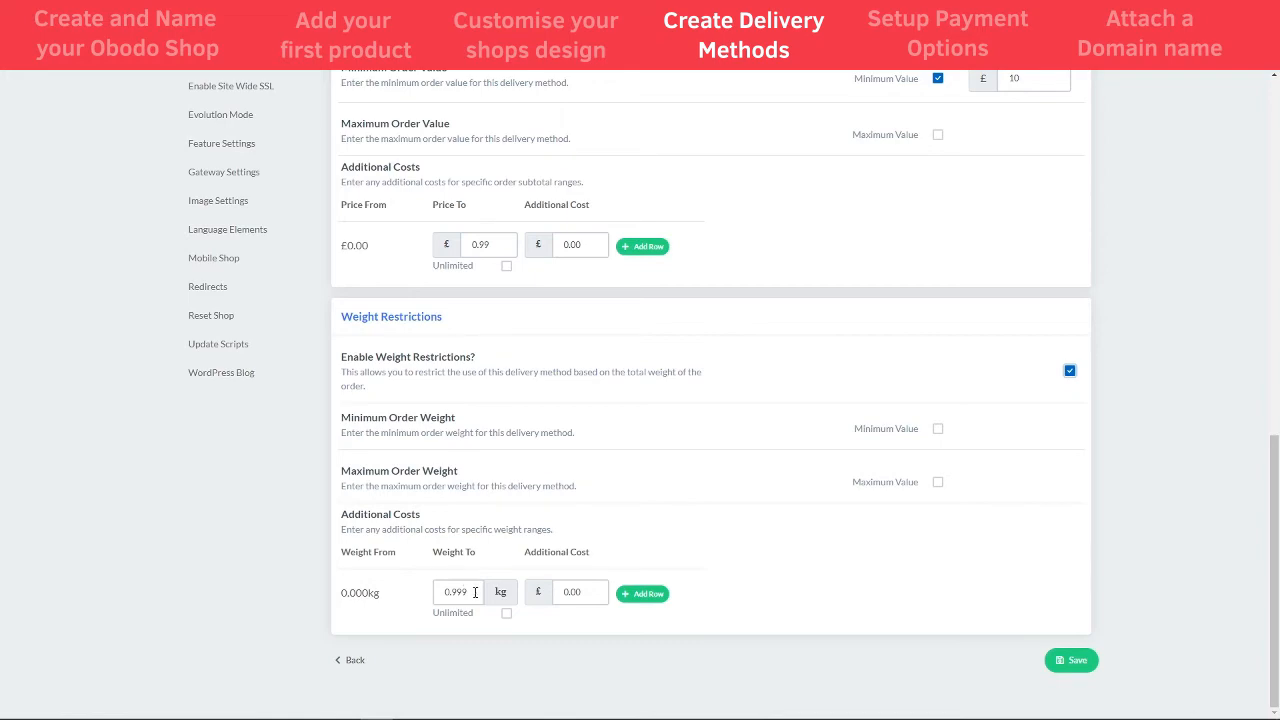
pyautogui.scroll(5, 740, 563)
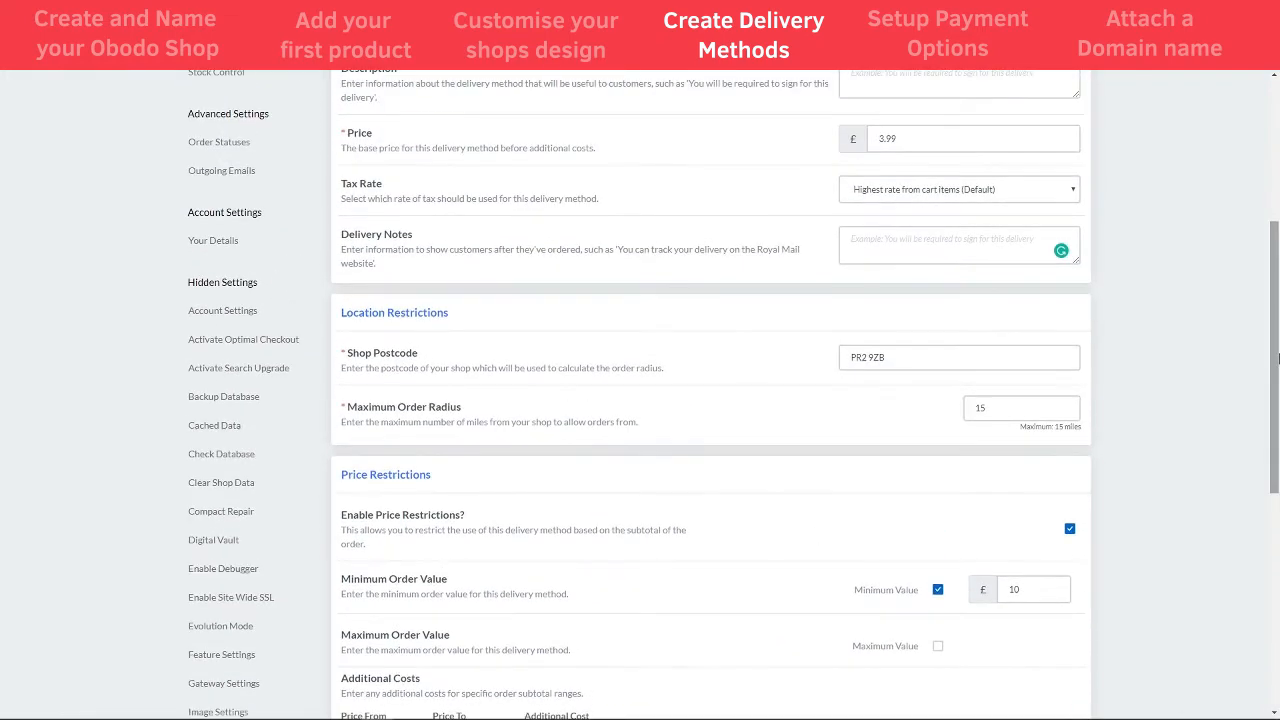
pyautogui.moveTo(1277, 358); pyautogui.dragTo(1277, 580)
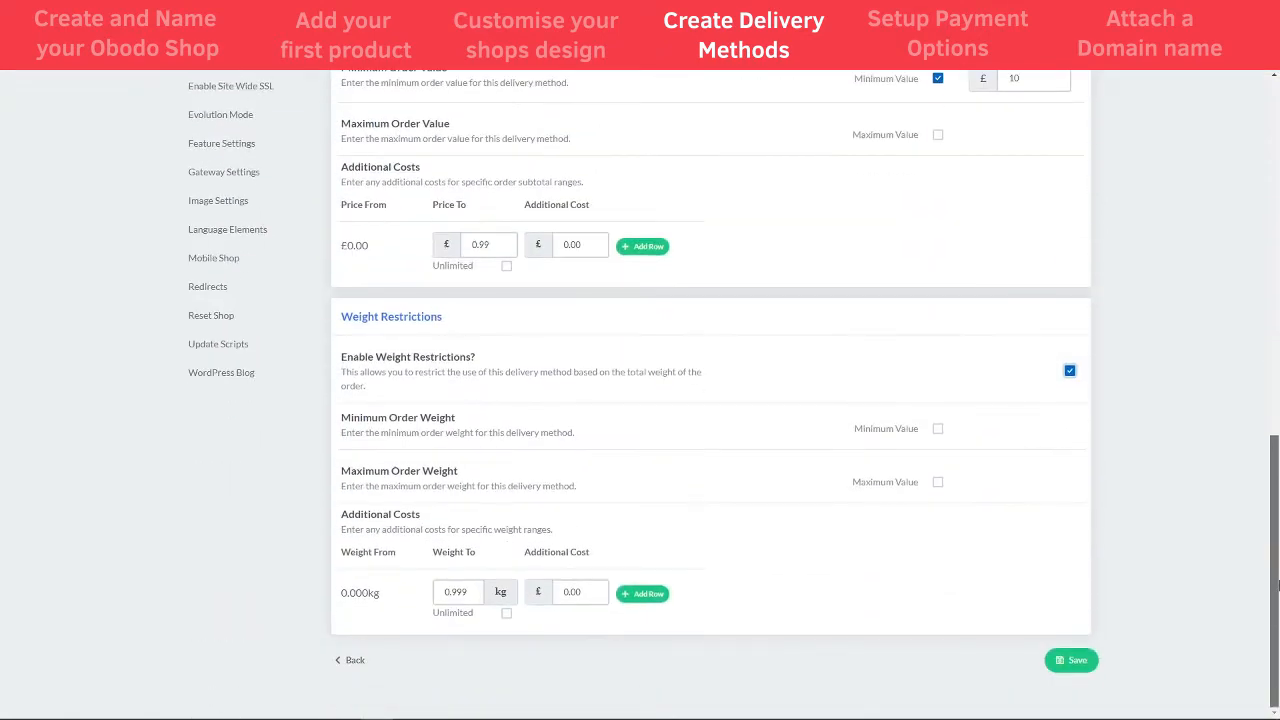
pyautogui.click(1068, 660)
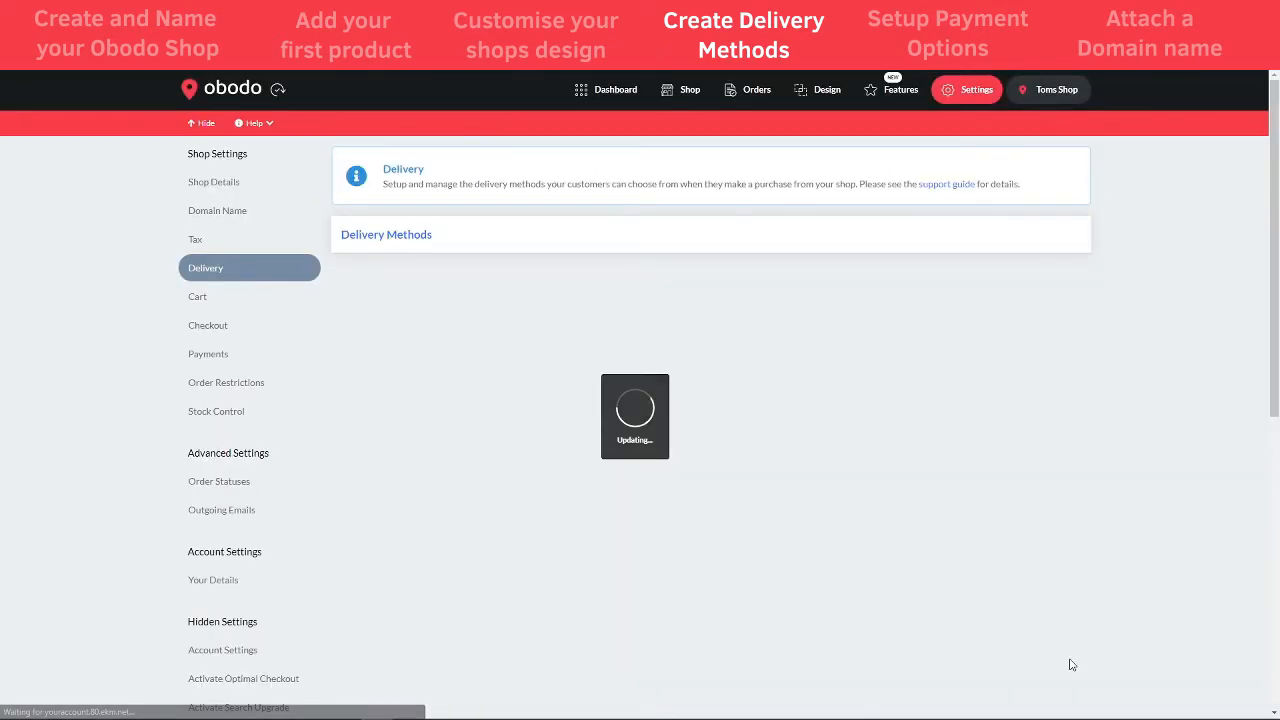
# - Recheck the United Kingdom delivery methods, then return to the Dashboard with delivery confirmed
pyautogui.click(1060, 286)
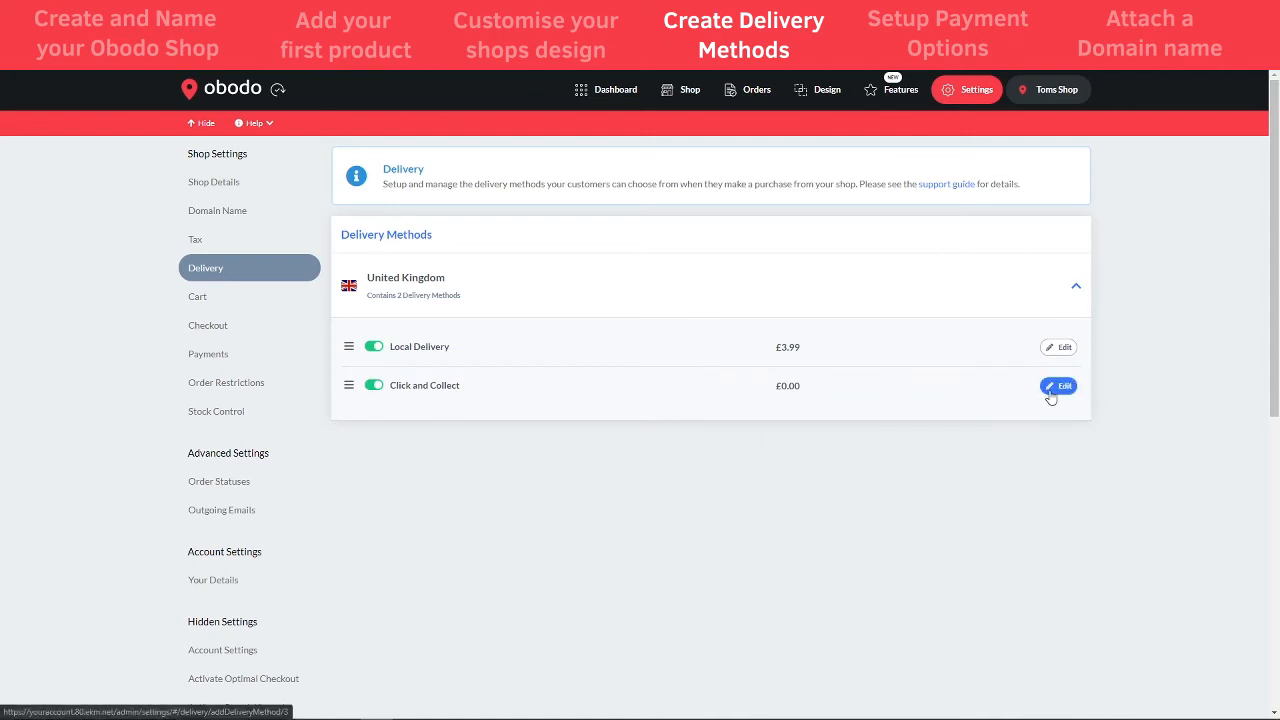
pyautogui.click(615, 92)
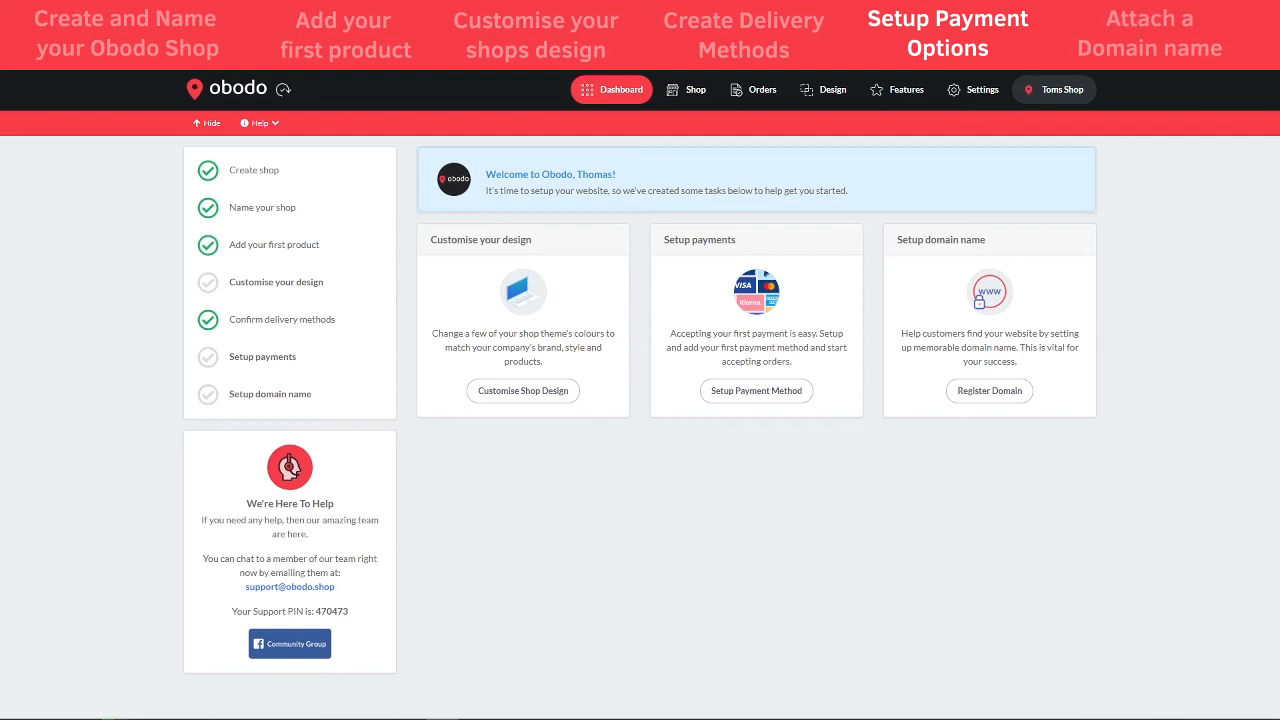
# - Go to Settings > Payments to view the pending Stripe account connection
pyautogui.click(973, 91)
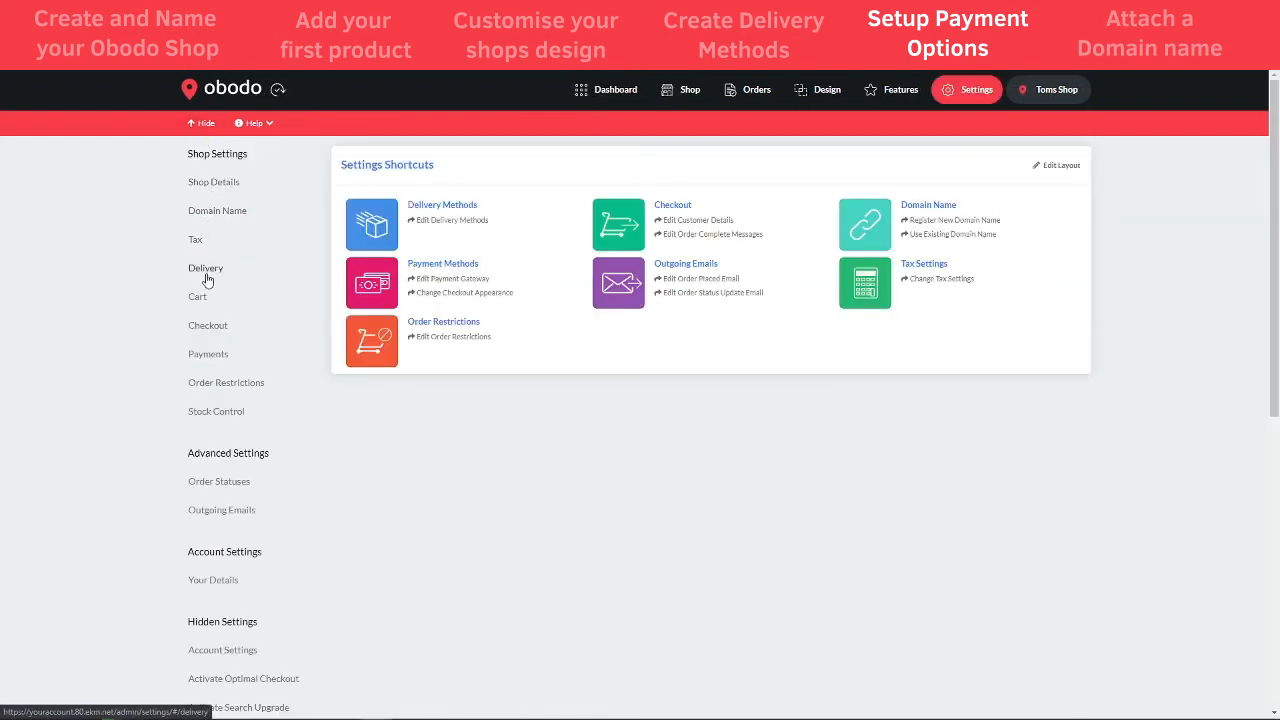
pyautogui.click(210, 358)
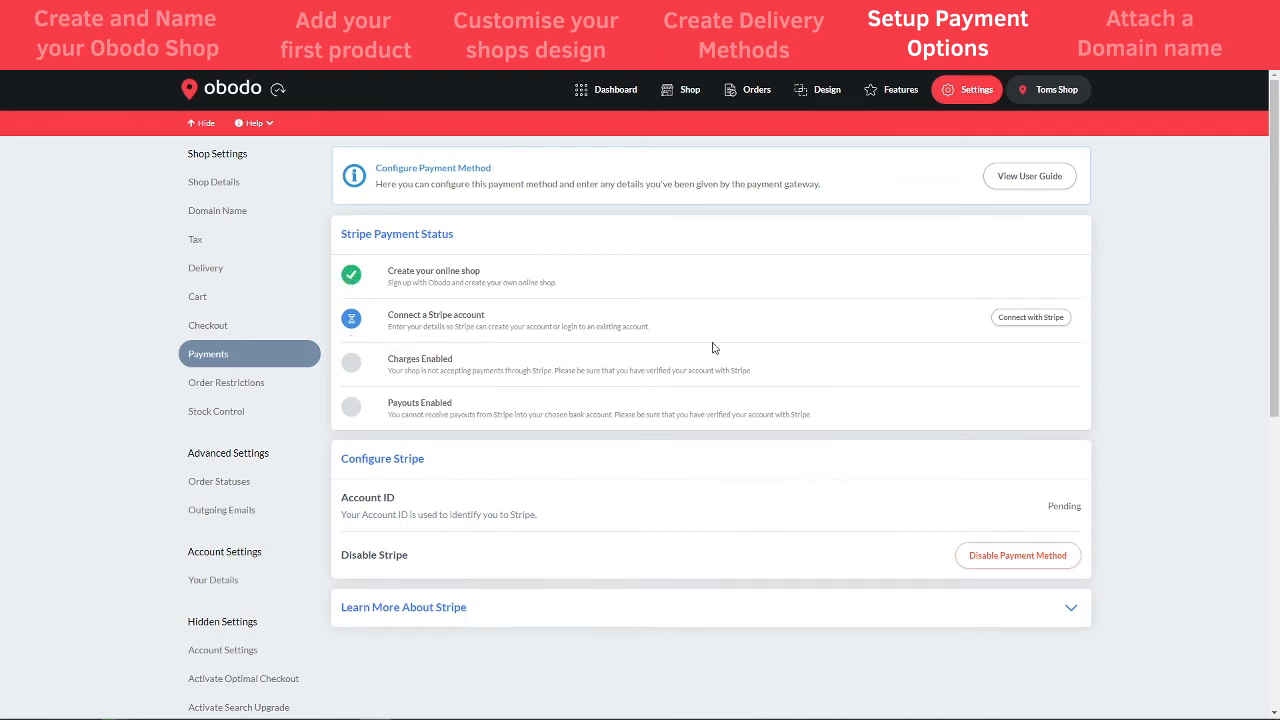
# - Read through the 'Adding Stripe to your Obodo shop' user guide, then return to Payments
pyautogui.click(1020, 184)
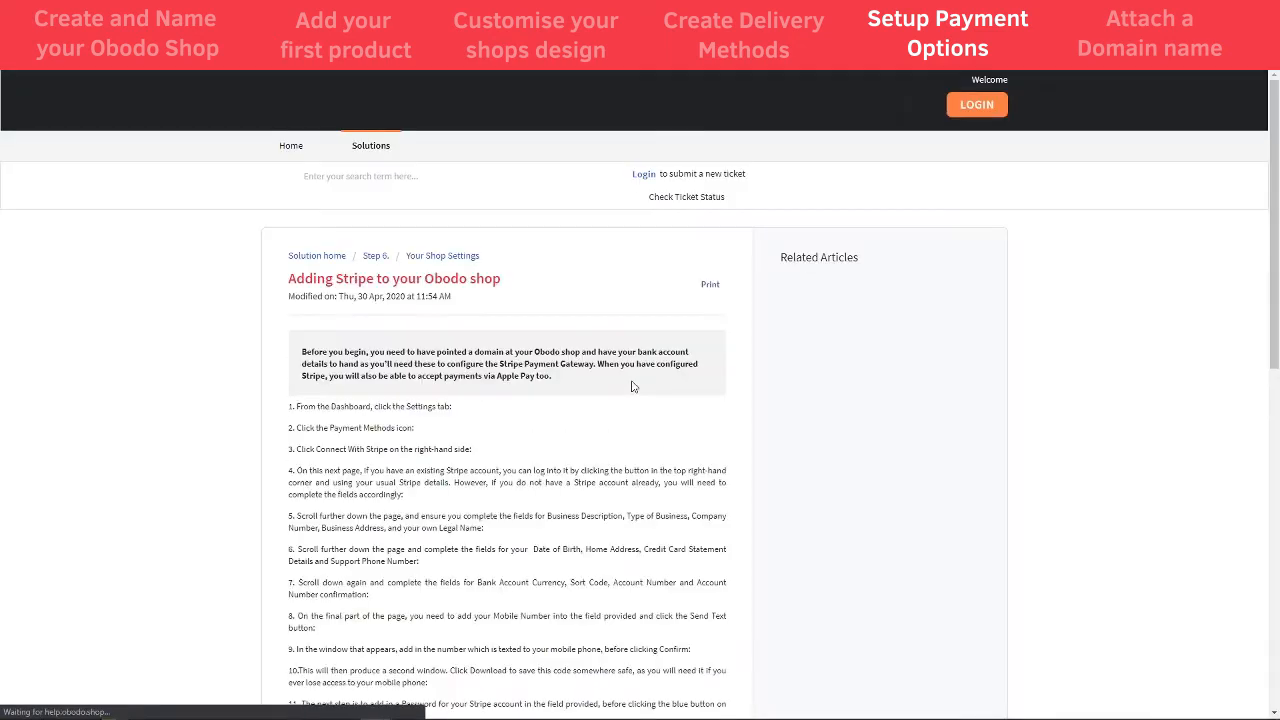
pyautogui.scroll(-3, 543, 491)
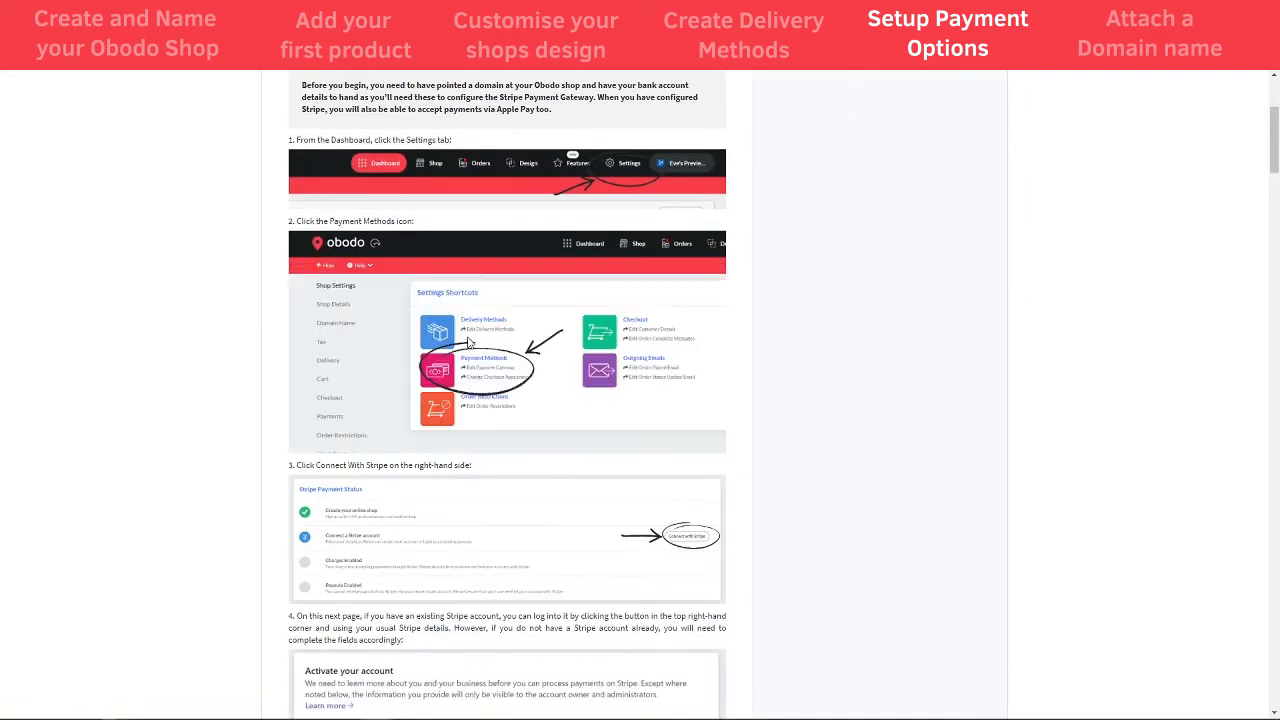
pyautogui.scroll(-5, 548, 438)
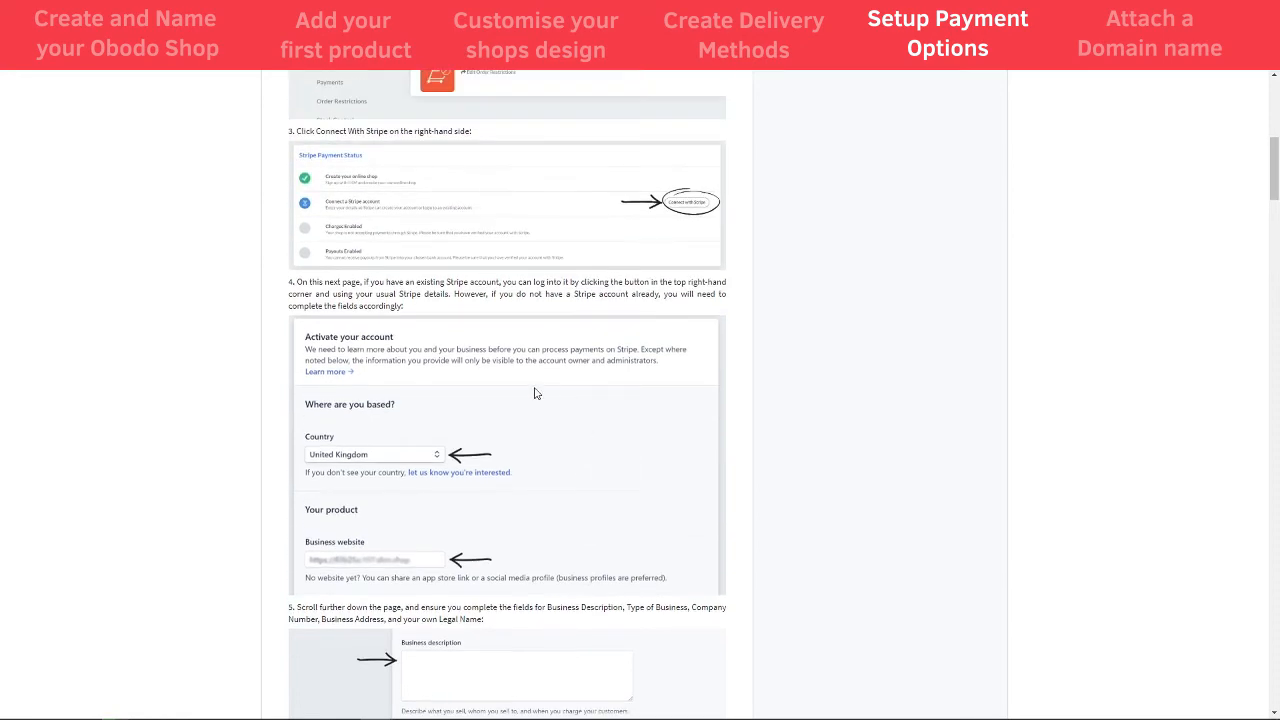
pyautogui.scroll(-6, 486, 457)
pyautogui.scroll(-8, 490, 508)
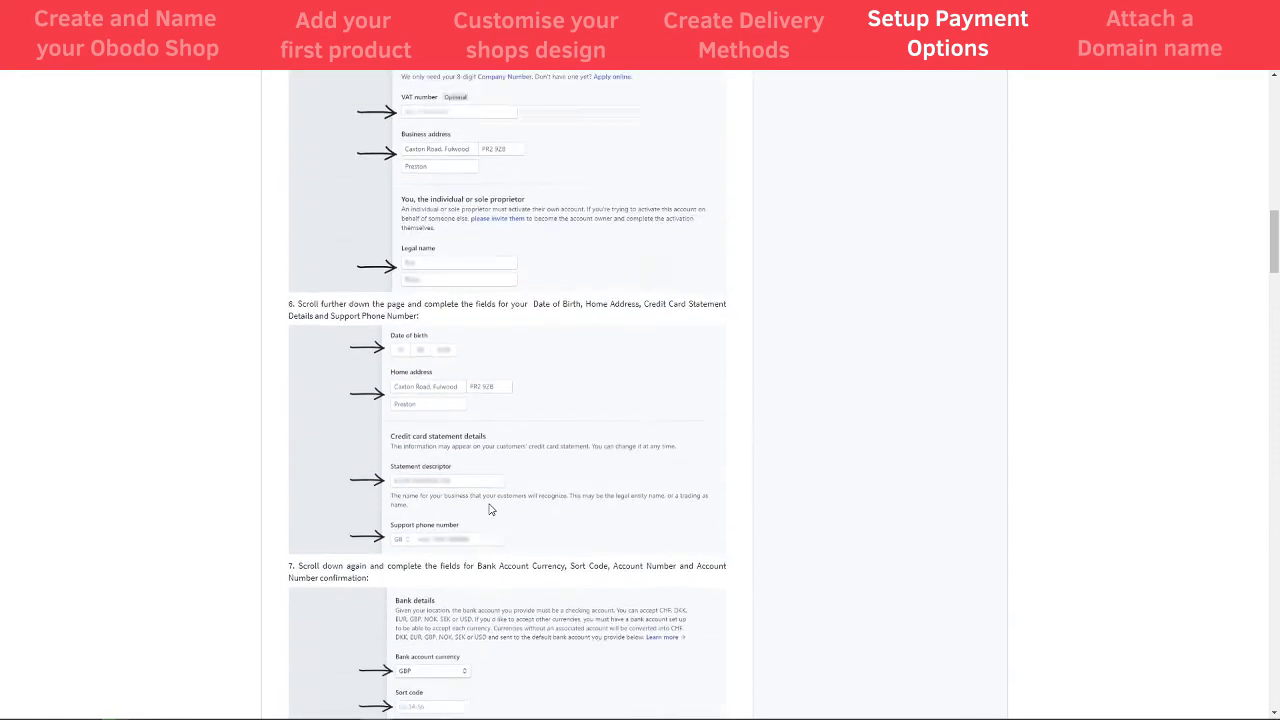
pyautogui.scroll(-5, 497, 527)
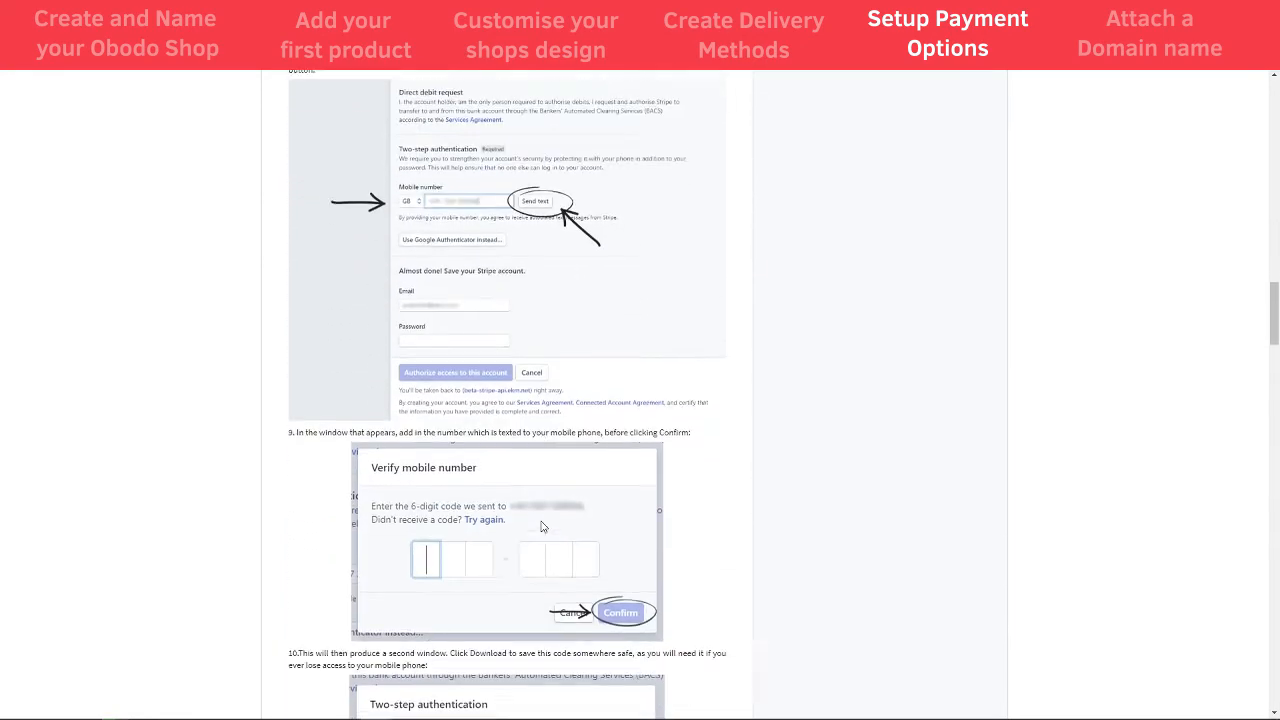
pyautogui.moveTo(1273, 365); pyautogui.dragTo(1274, 174)
pyautogui.scroll(2, 521, 297)
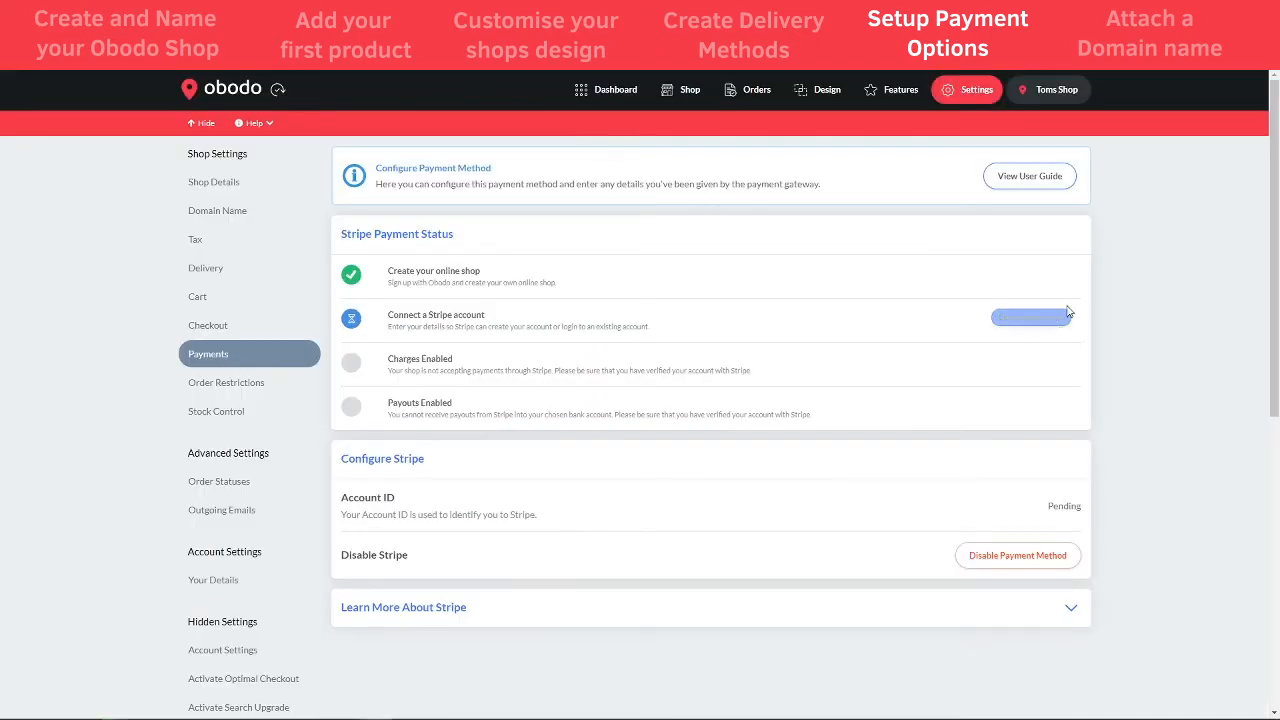
# - Begin linking a Stripe account to EKM.com via Connect with Stripe
pyautogui.click(1030, 320)
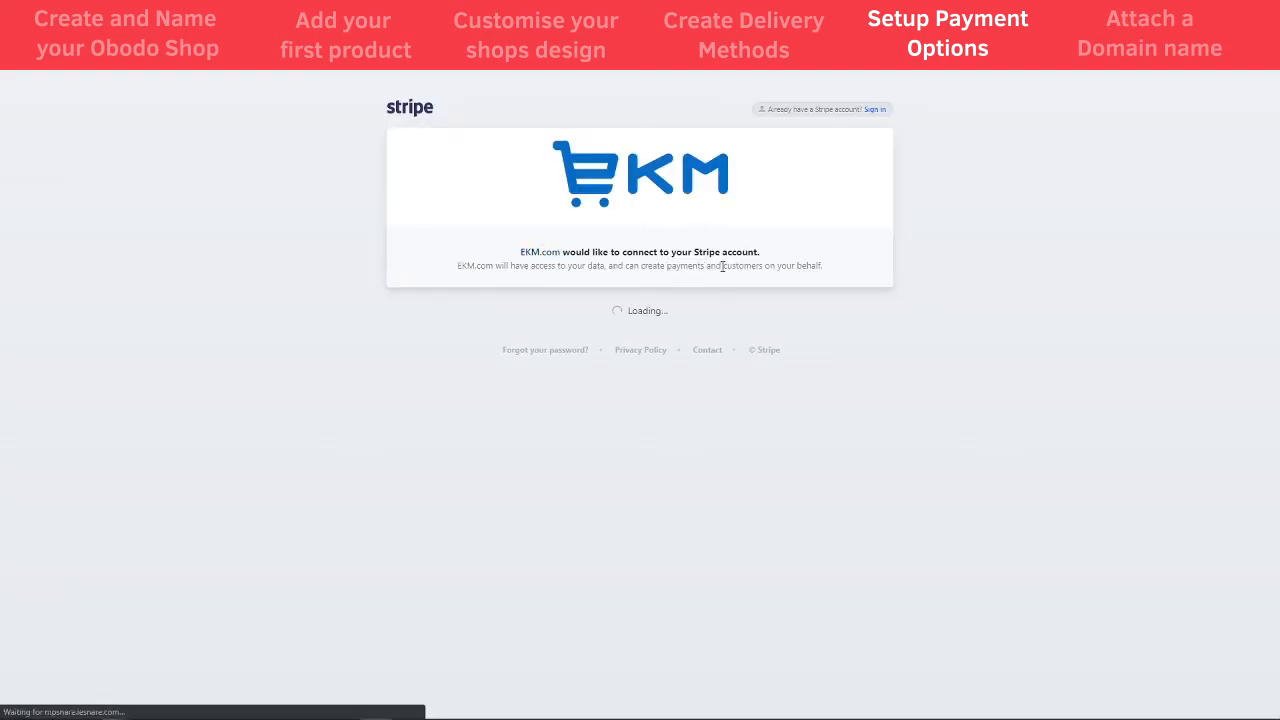
# - Look over Stripe's Activate your account form without filling it in
pyautogui.scroll(-2, 571, 457)
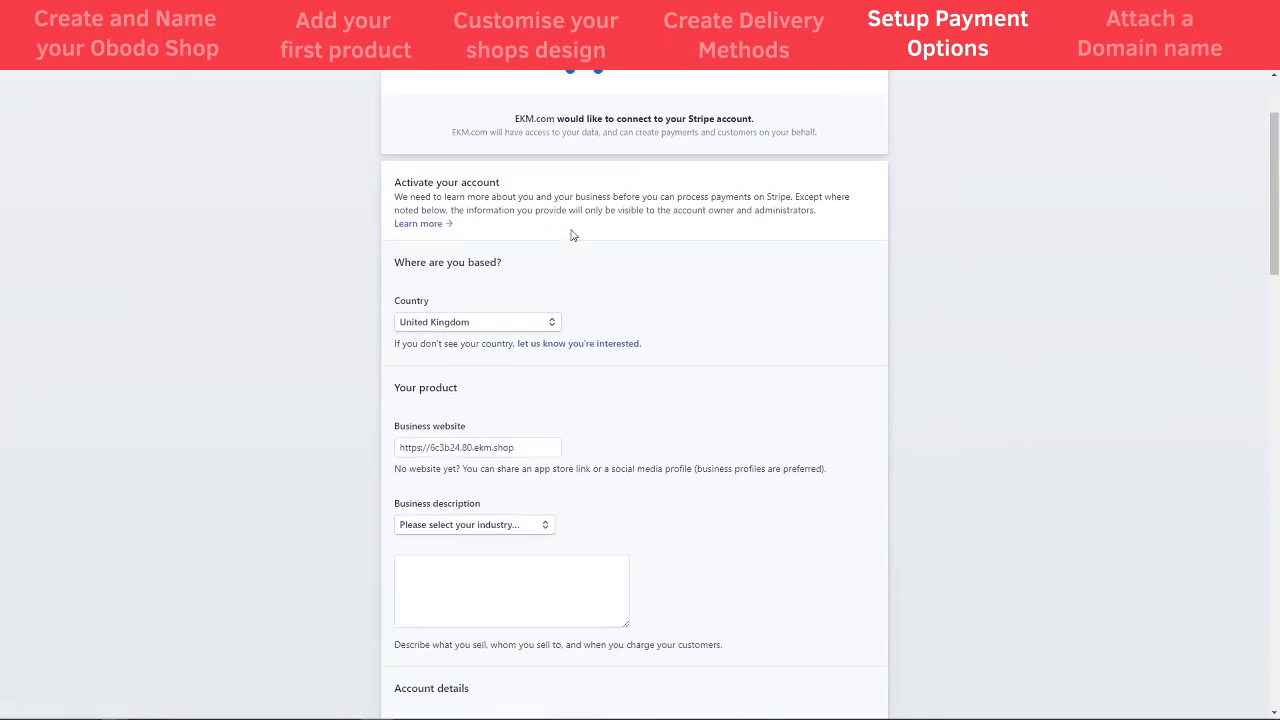
pyautogui.scroll(-5, 529, 571)
pyautogui.moveTo(1272, 313); pyautogui.dragTo(1275, 640)
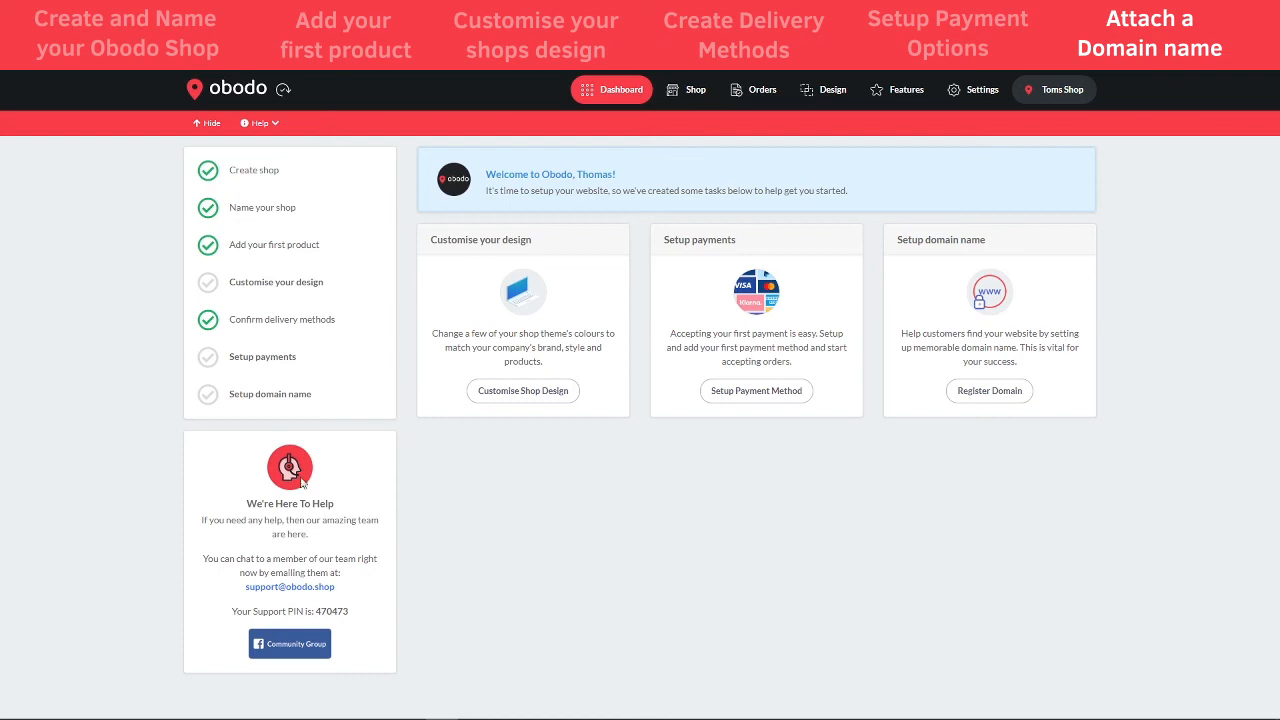
# - Go to Settings > Domain Name to view the ekm.shop primary domain and ekmDomains options
pyautogui.click(971, 97)
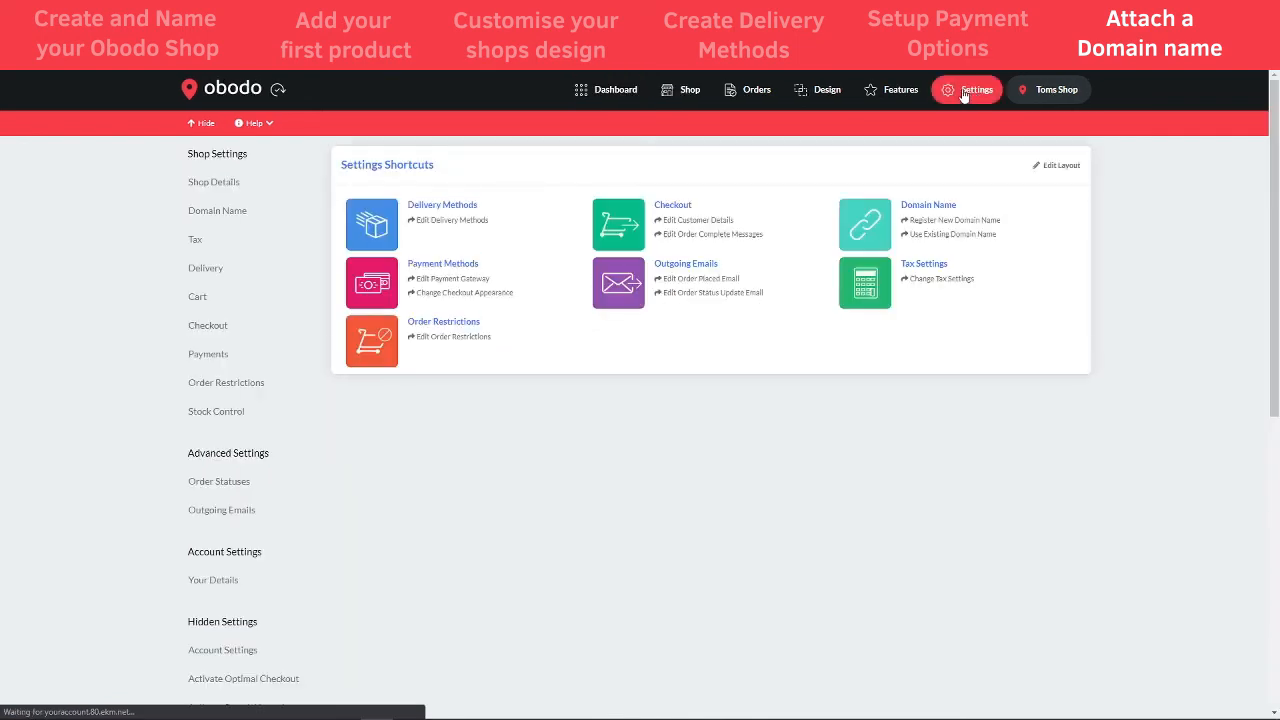
pyautogui.click(213, 214)
pyautogui.scroll(-1, 717, 374)
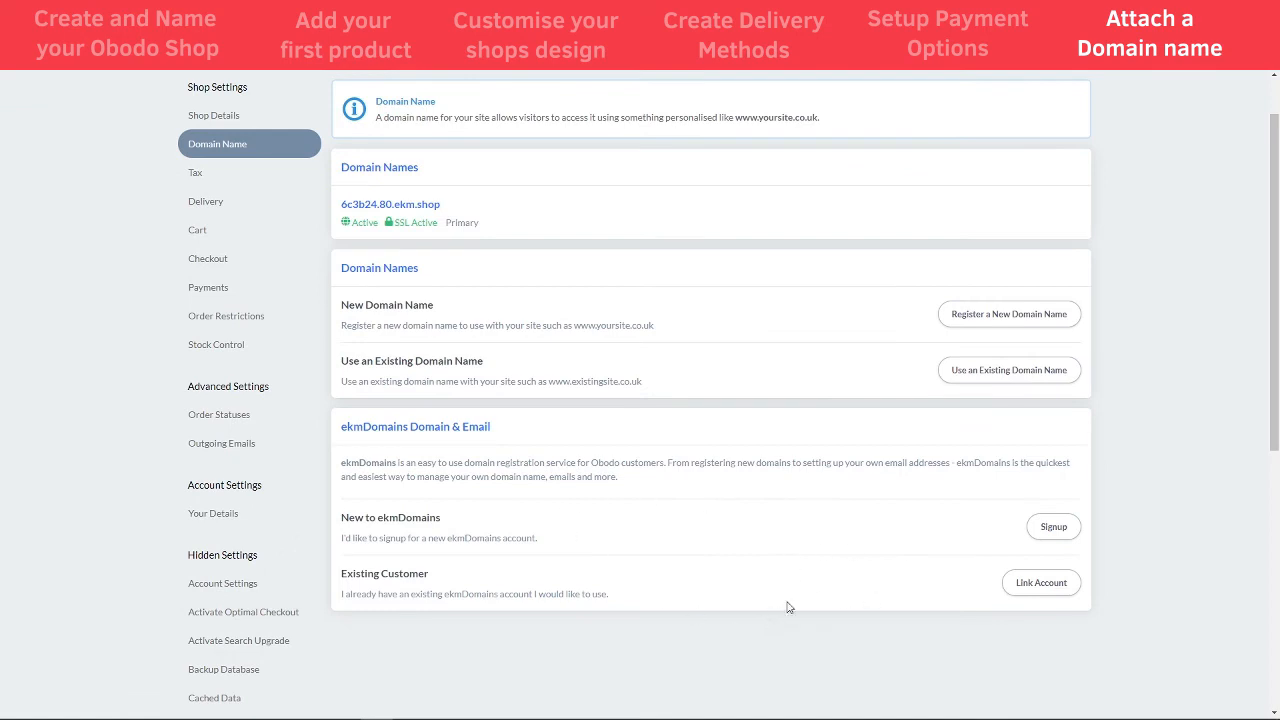
# - Sign up for an ekmDomains account and log in to reach its domain dashboard
pyautogui.click(1053, 538)
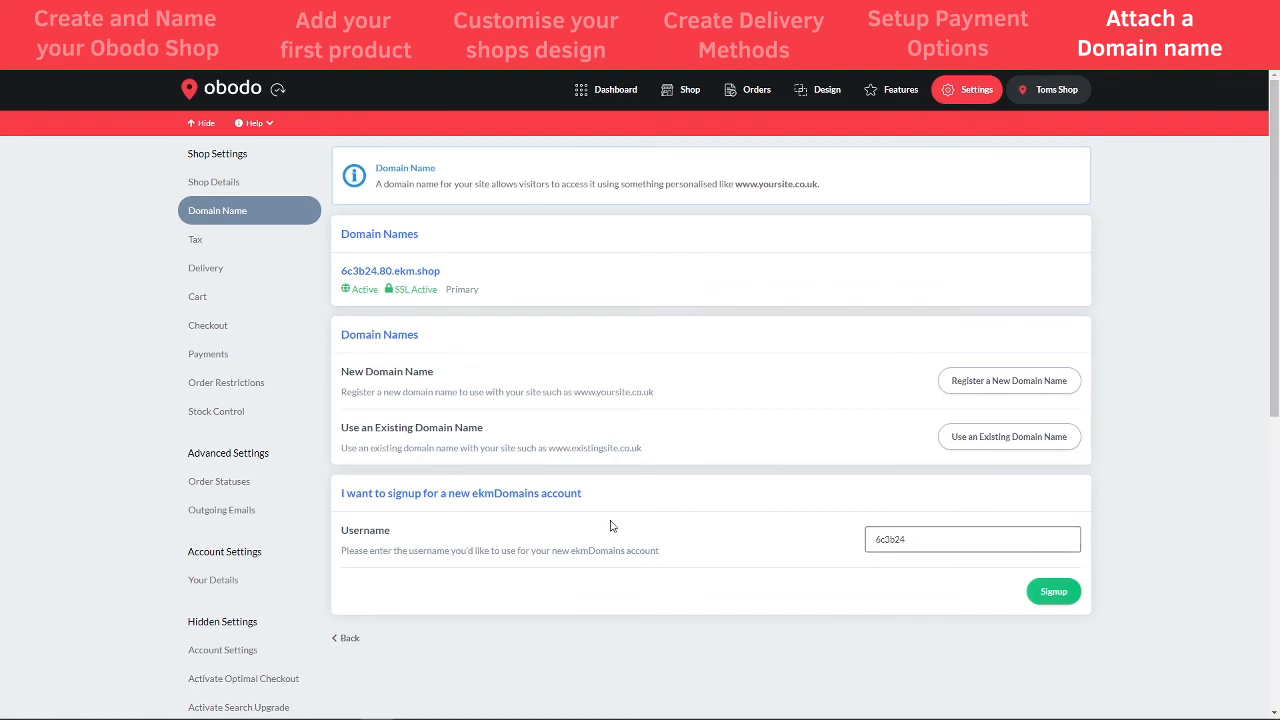
pyautogui.click(1047, 591)
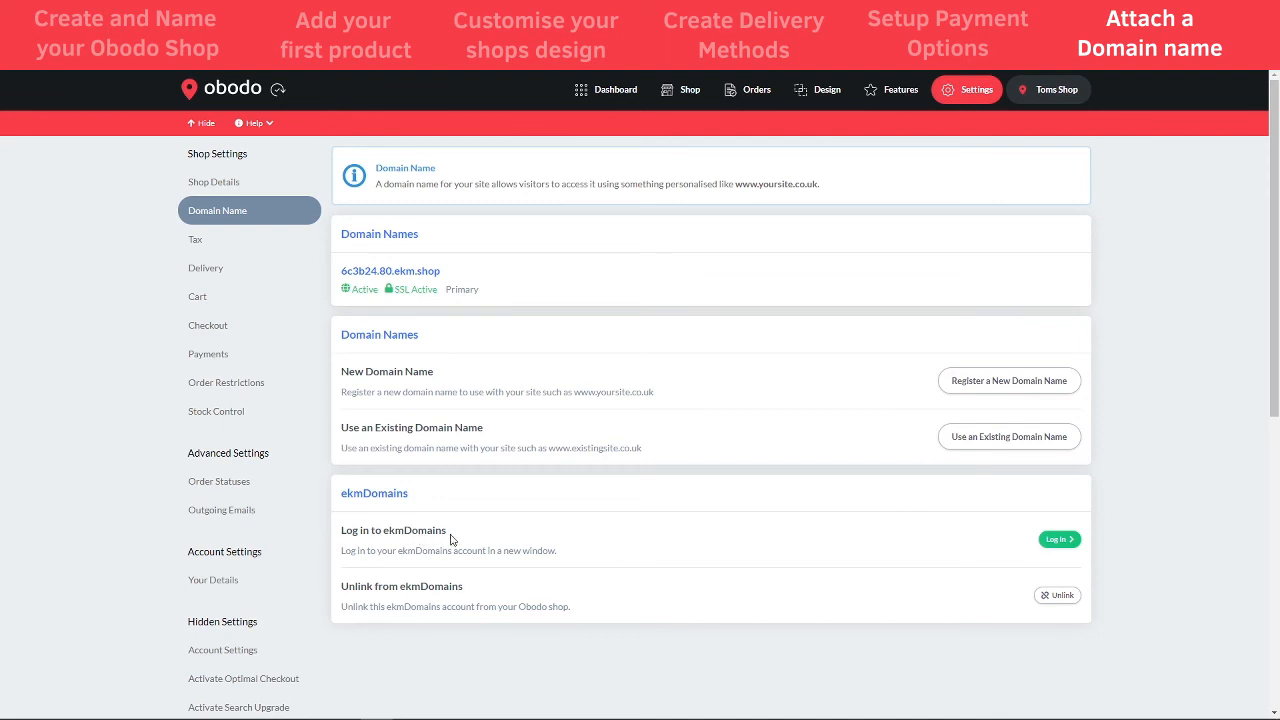
pyautogui.click(1058, 540)
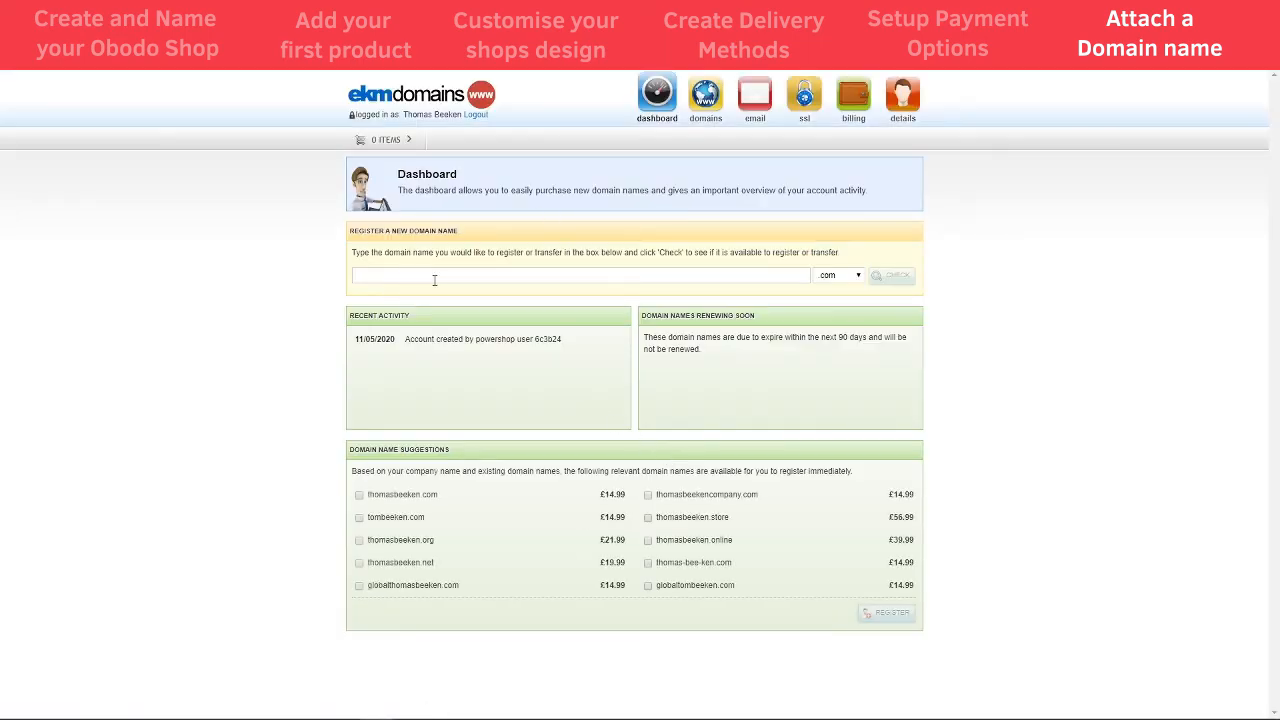
# - Search ekmDomains for 'butchers' and review results showing .com and .co.uk taken
pyautogui.click(388, 272)
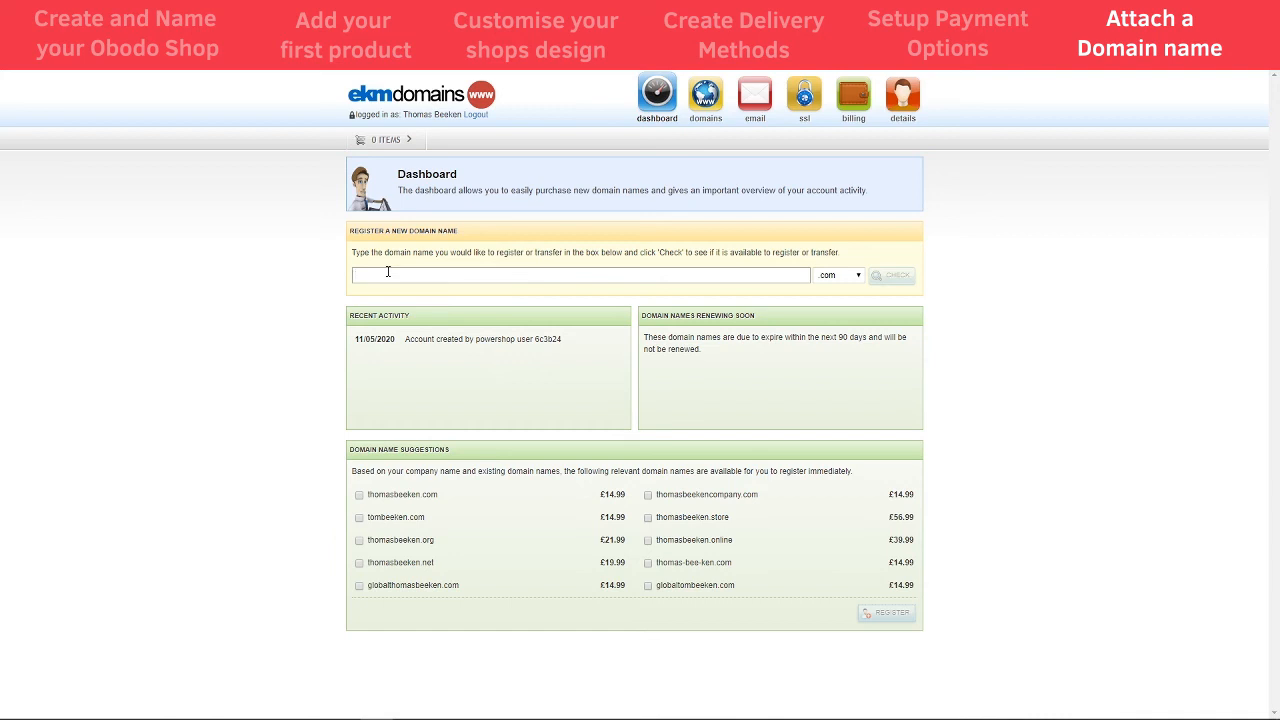
pyautogui.write('butchers')
pyautogui.press('Return')
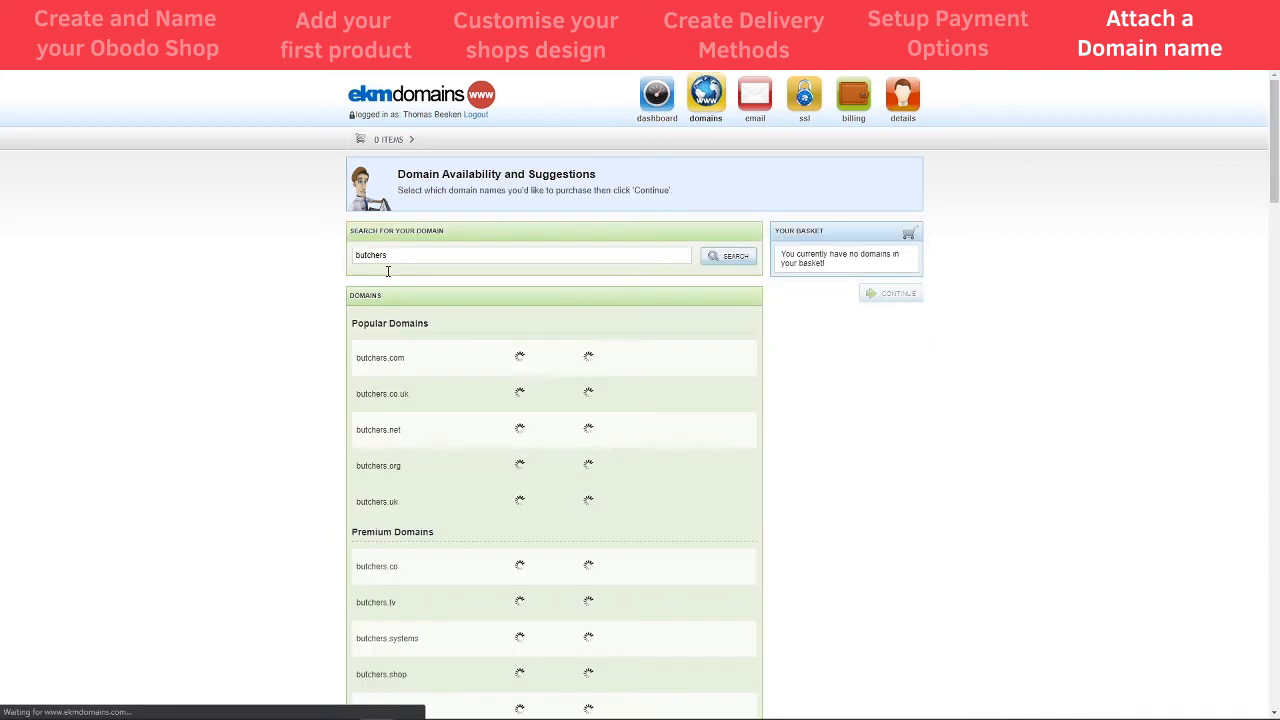
pyautogui.scroll(-1, 557, 381)
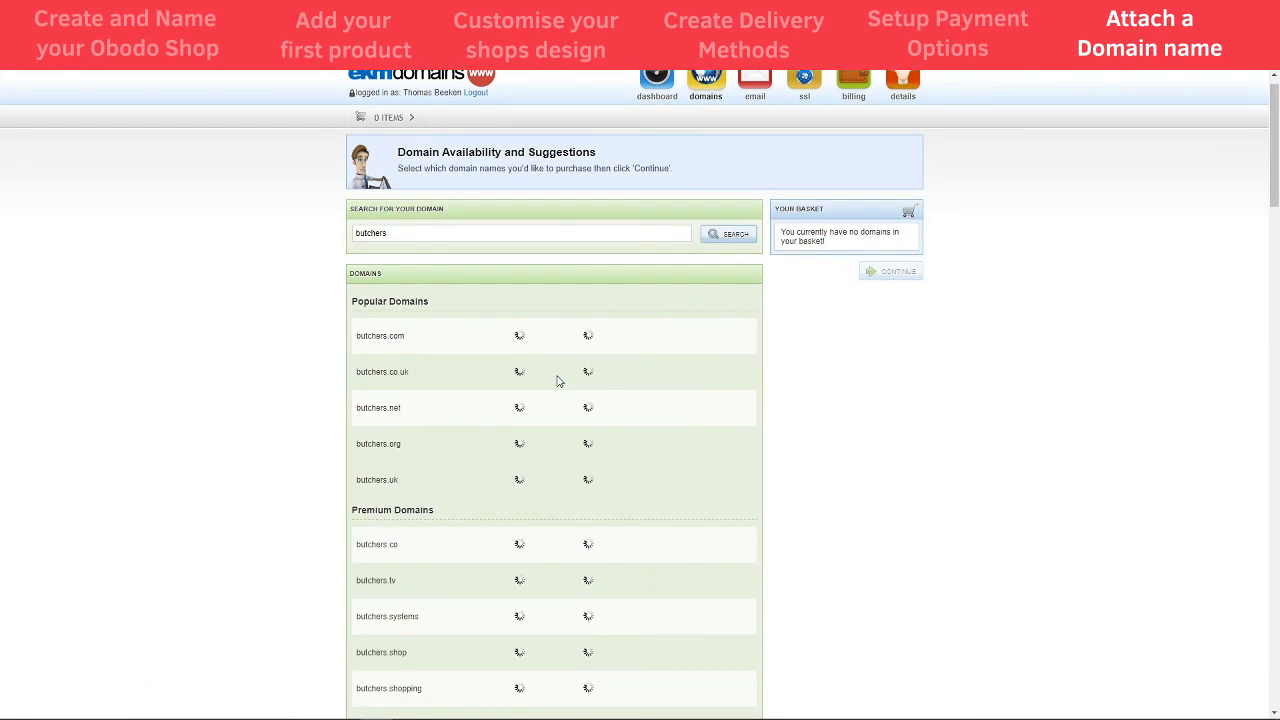
pyautogui.scroll(-2, 452, 405)
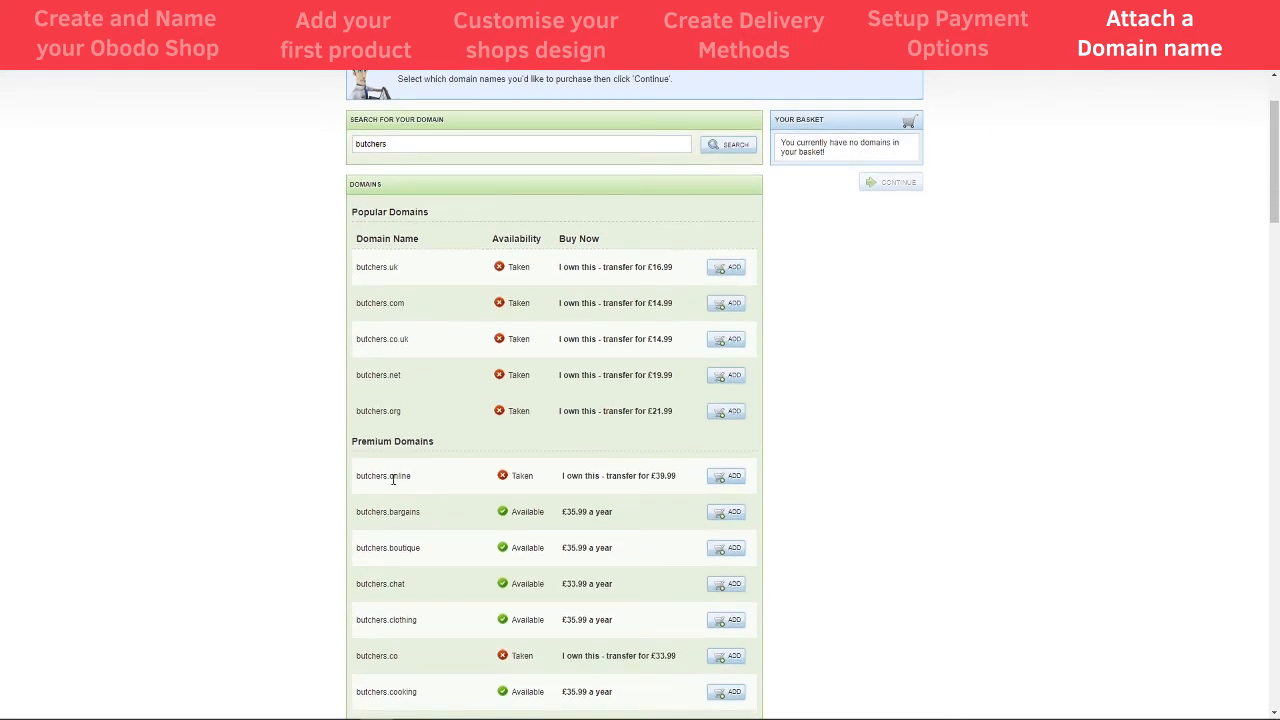
pyautogui.scroll(-3, 430, 535)
pyautogui.scroll(-3, 433, 537)
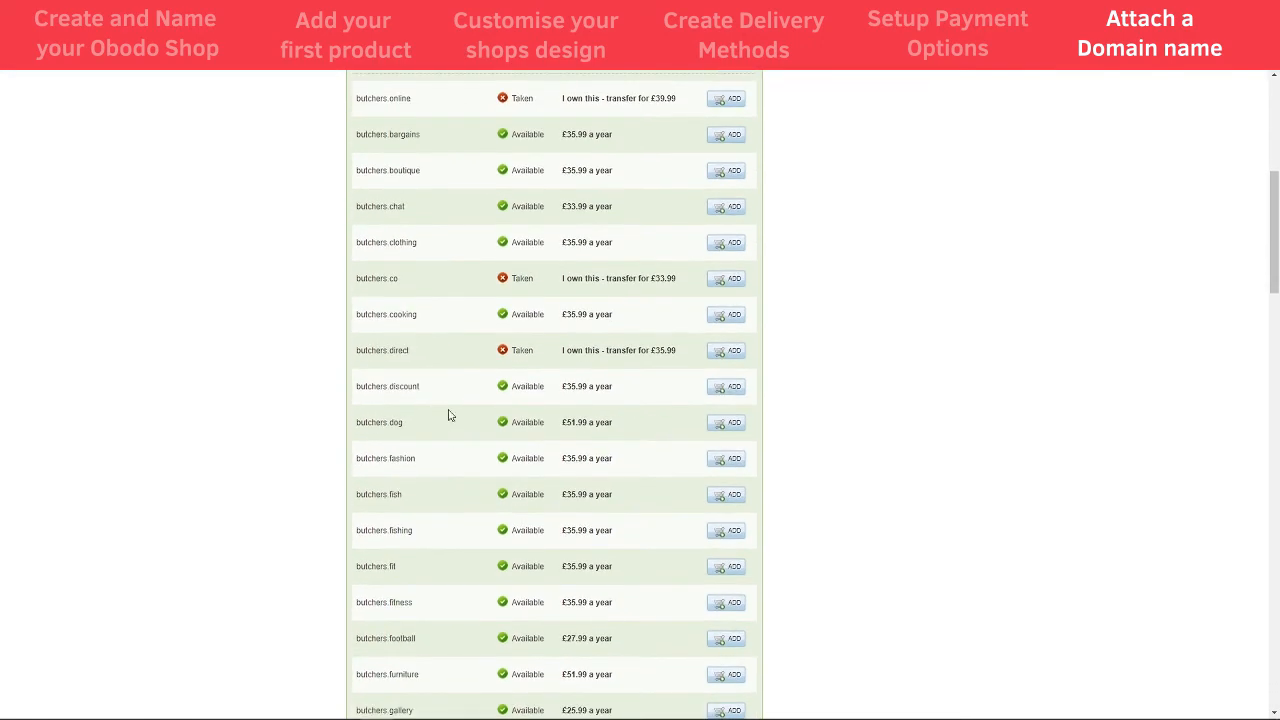
pyautogui.scroll(8, 419, 353)
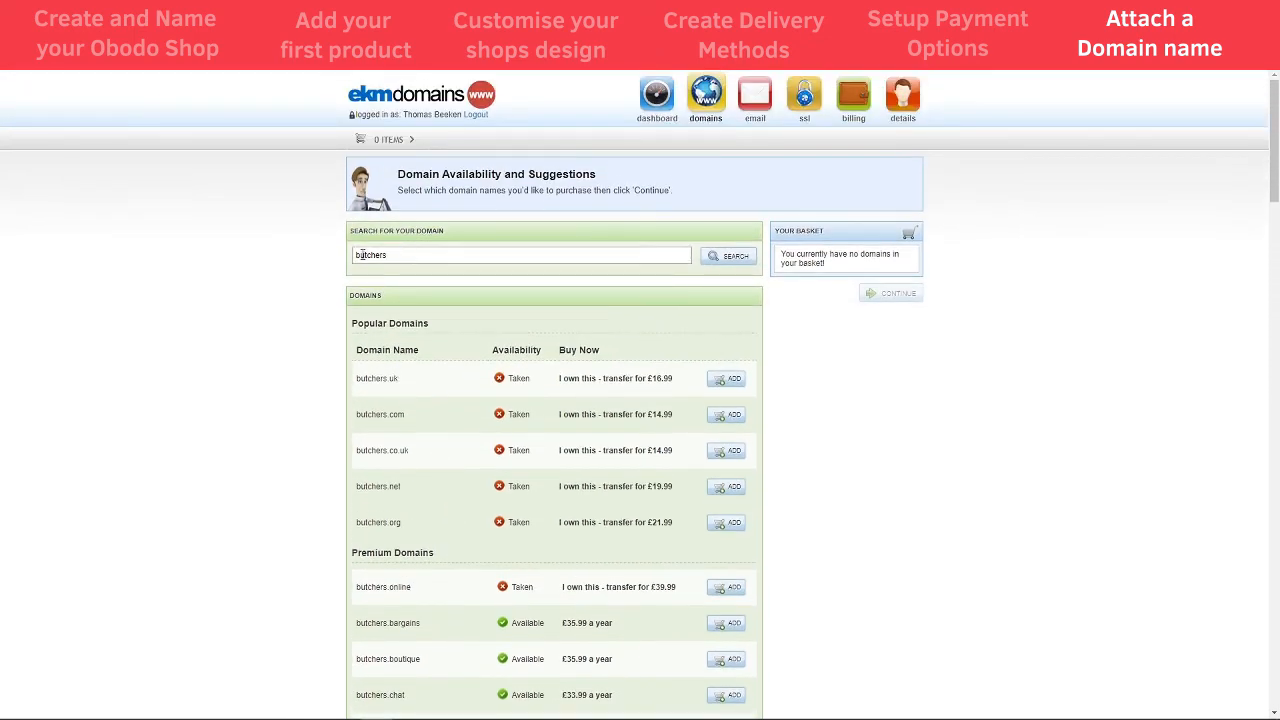
# - Search 'beekensbutchers', add beekensbutchers.co.uk at £14.99 a year, and continue from the basket
pyautogui.write('beekens')
pyautogui.press('Return')
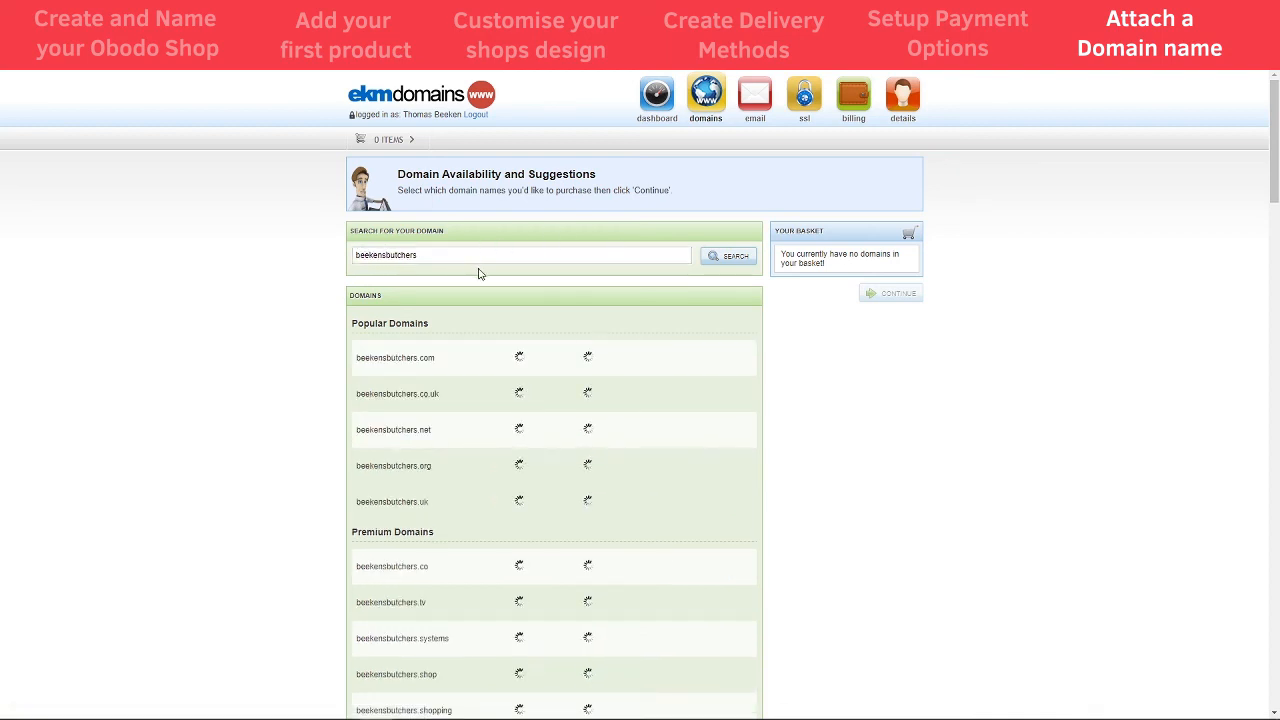
pyautogui.scroll(-2, 503, 380)
pyautogui.scroll(-5, 500, 443)
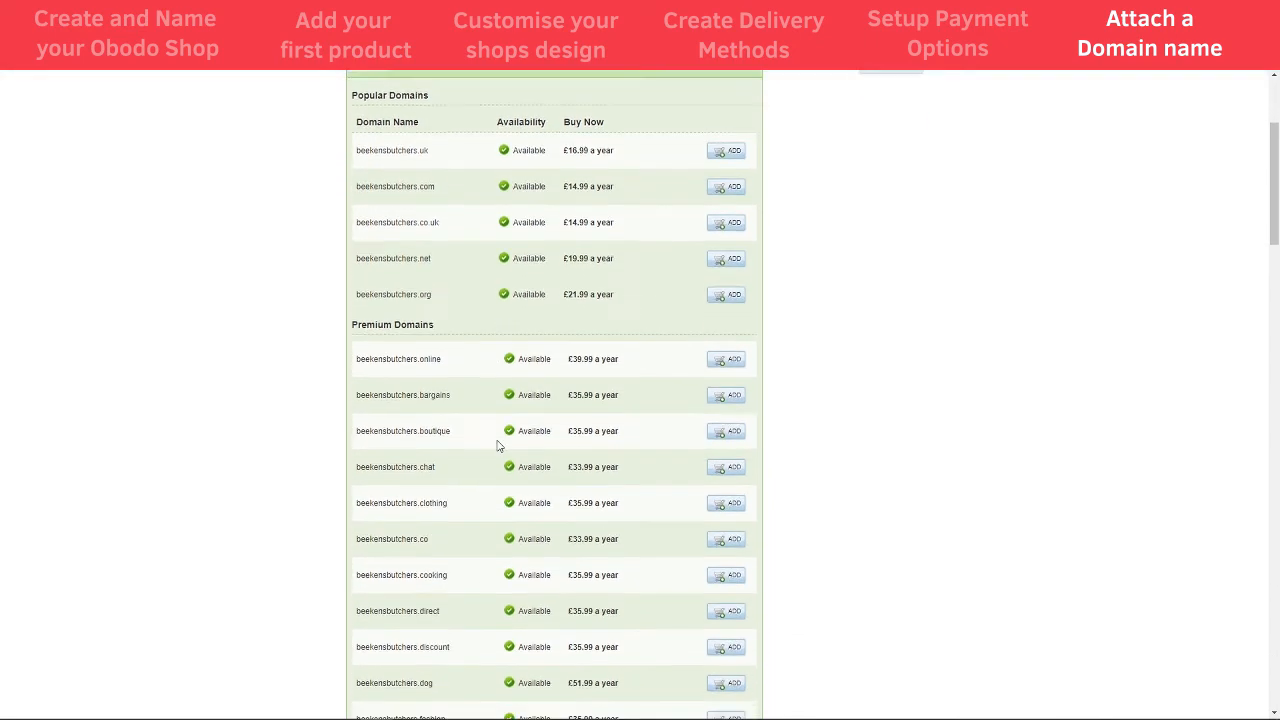
pyautogui.scroll(-2, 452, 528)
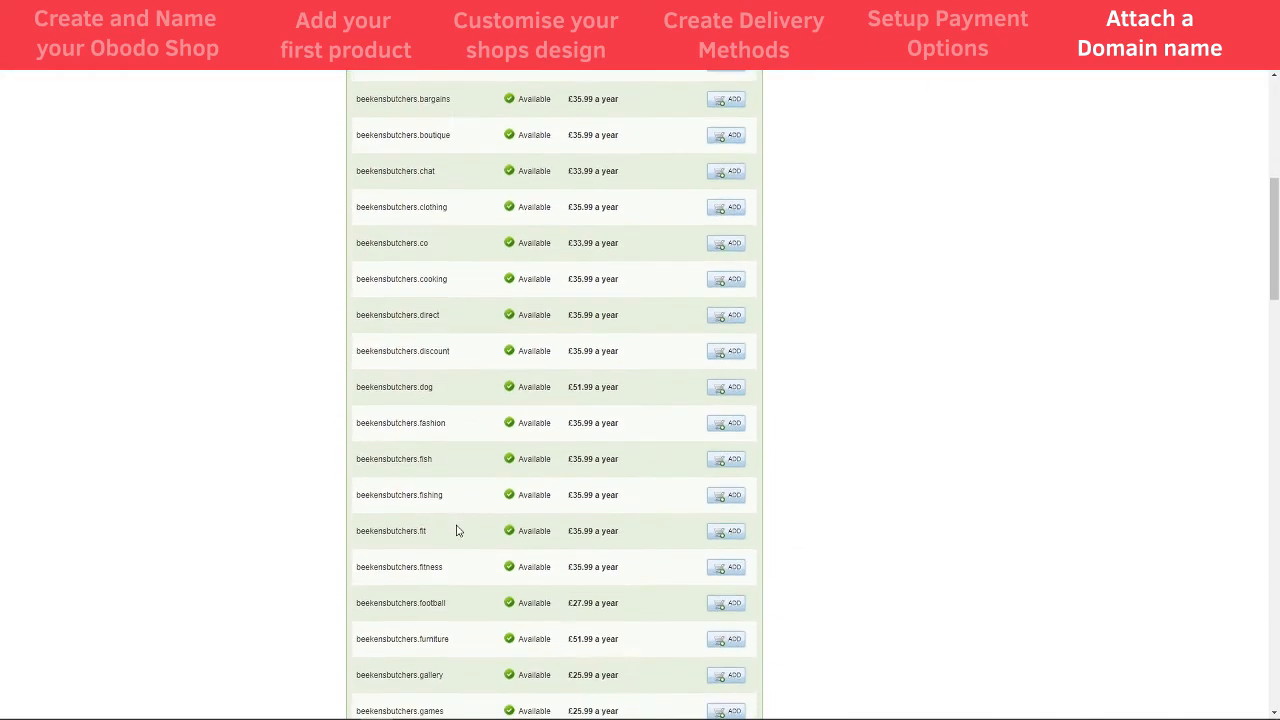
pyautogui.scroll(5, 457, 530)
pyautogui.scroll(3, 457, 531)
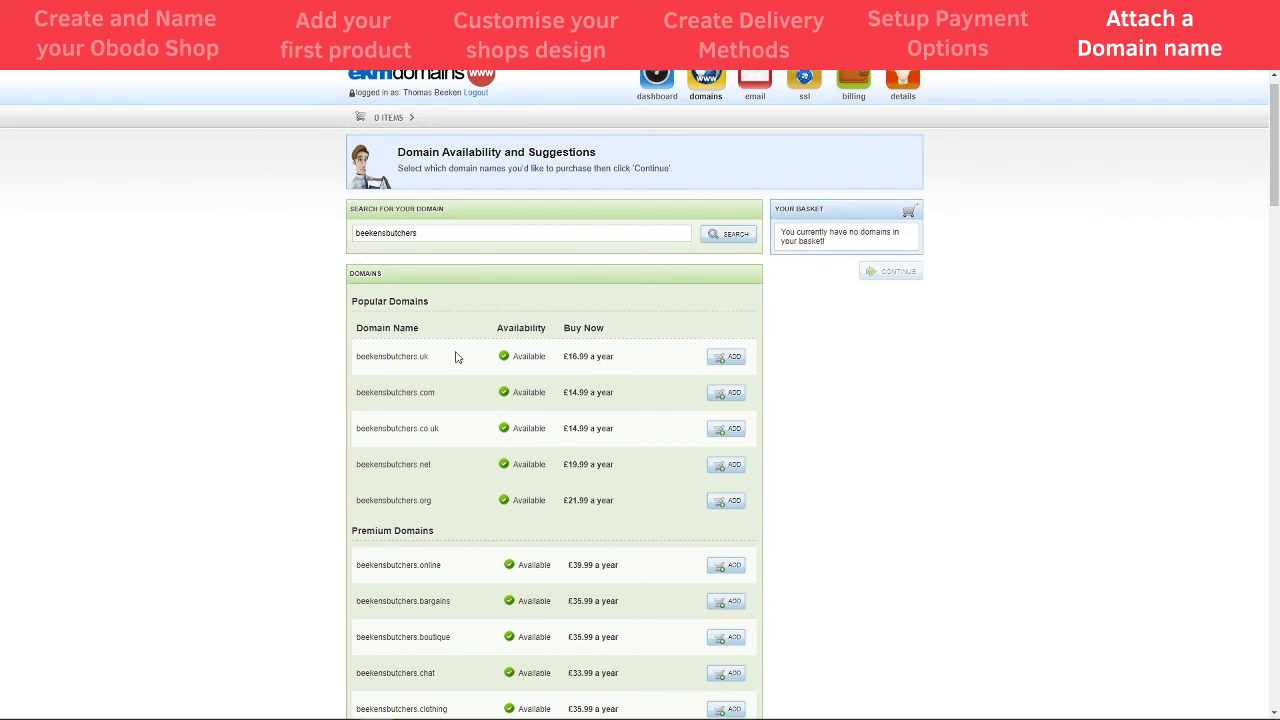
pyautogui.click(729, 432)
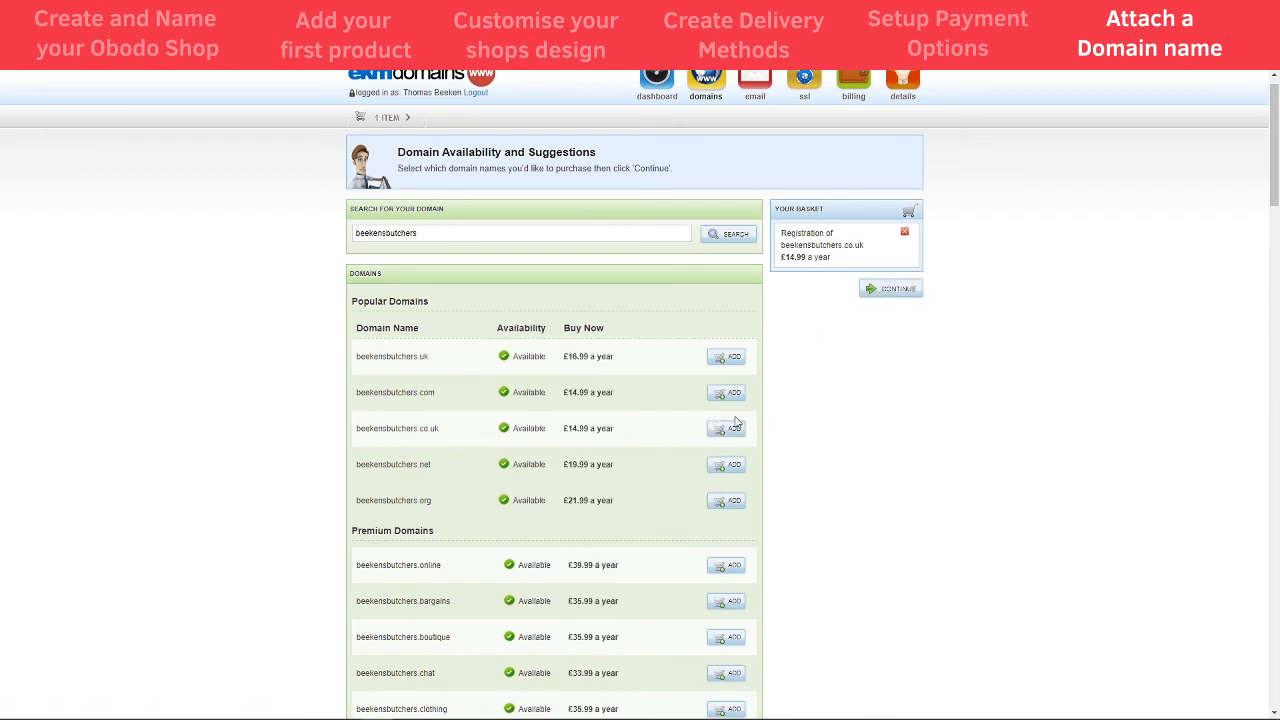
pyautogui.click(898, 289)
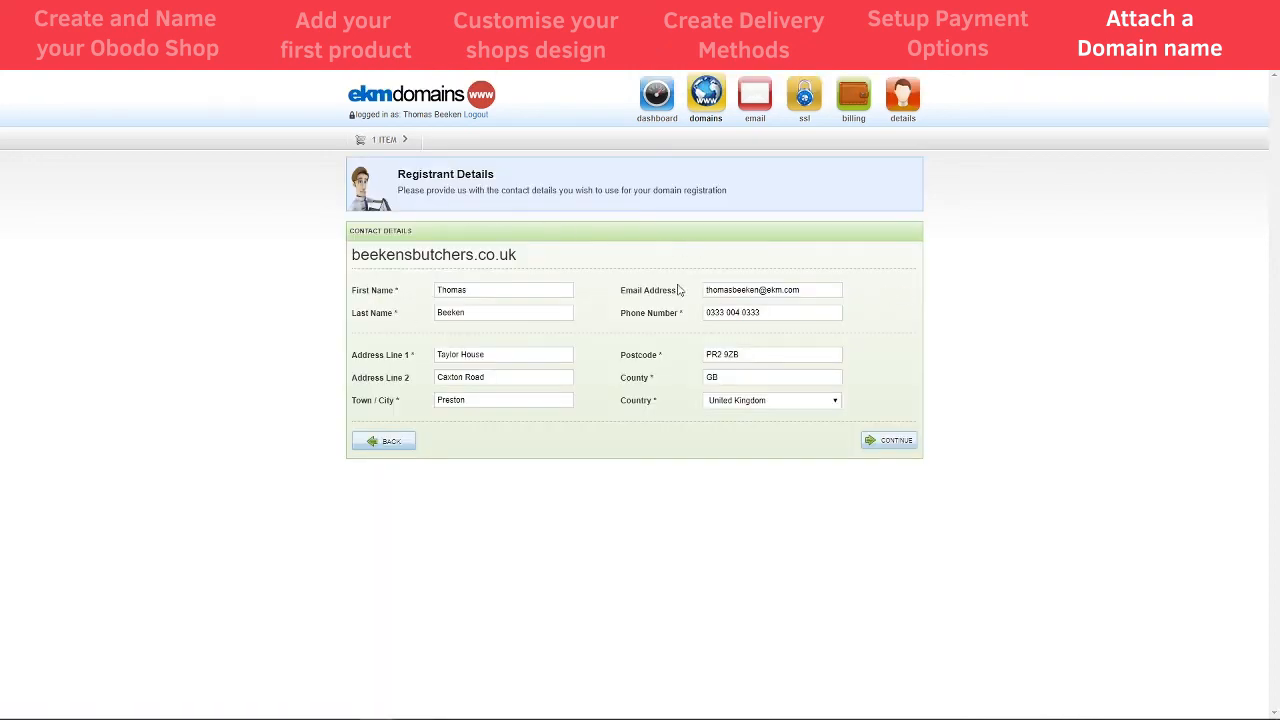
# - Submit the pre-filled Registrant Details for beekensbutchers.co.uk
pyautogui.click(884, 448)
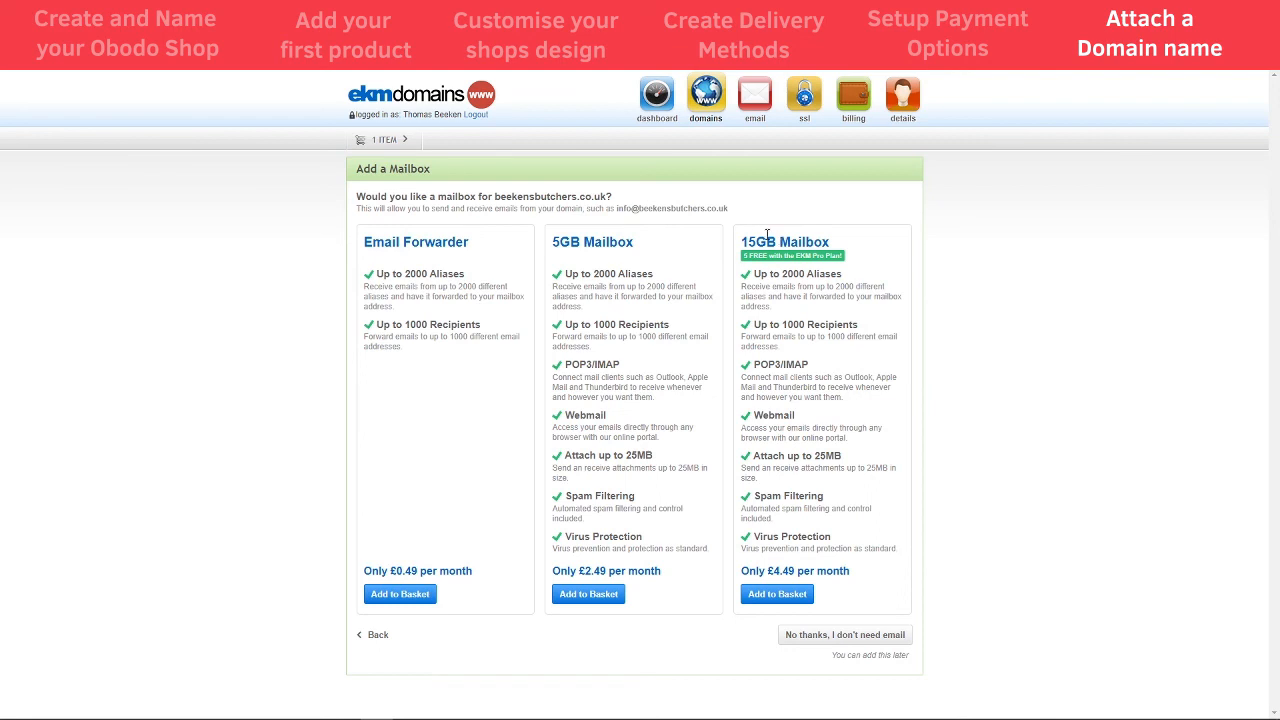
# - Look over the mailbox plans for beekensbutchers.co.uk, then decline the email add-on
pyautogui.moveTo(614, 206); pyautogui.dragTo(737, 210)
pyautogui.click(745, 213)
pyautogui.moveTo(593, 276); pyautogui.dragTo(617, 280)
pyautogui.moveTo(617, 210); pyautogui.dragTo(624, 209)
pyautogui.click(608, 208)
pyautogui.click(818, 641)
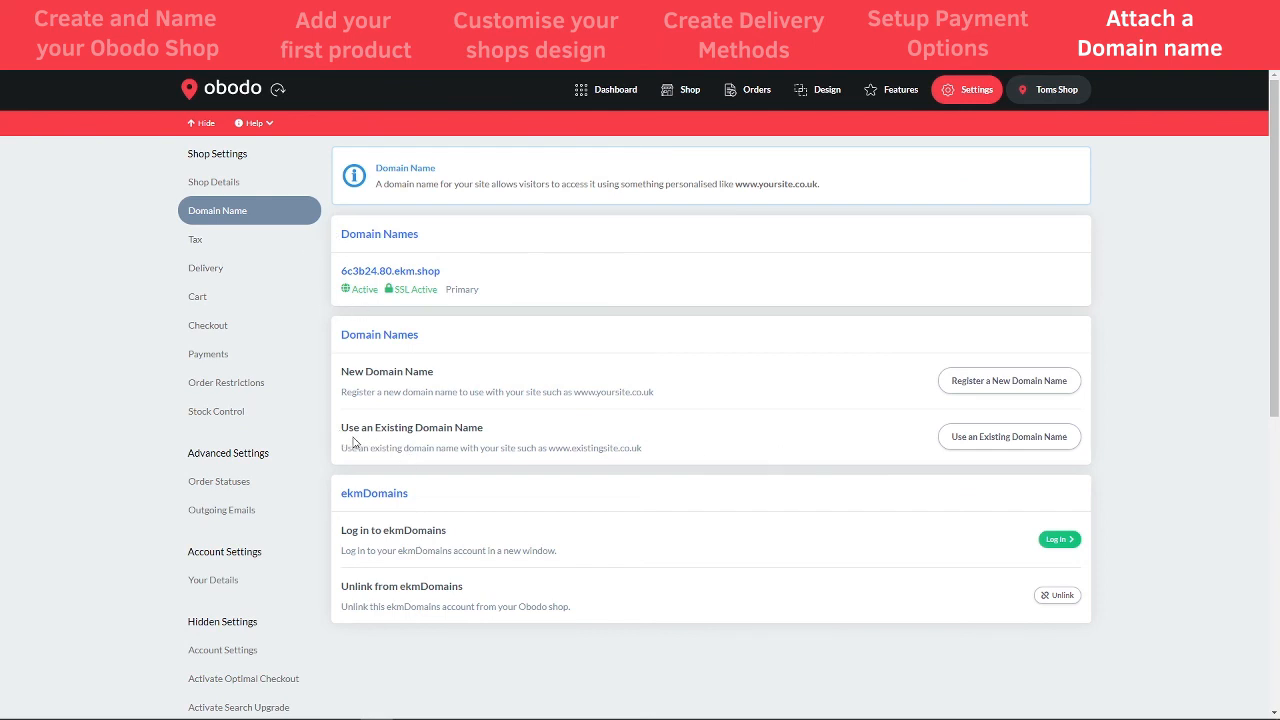
pyautogui.click(990, 443)
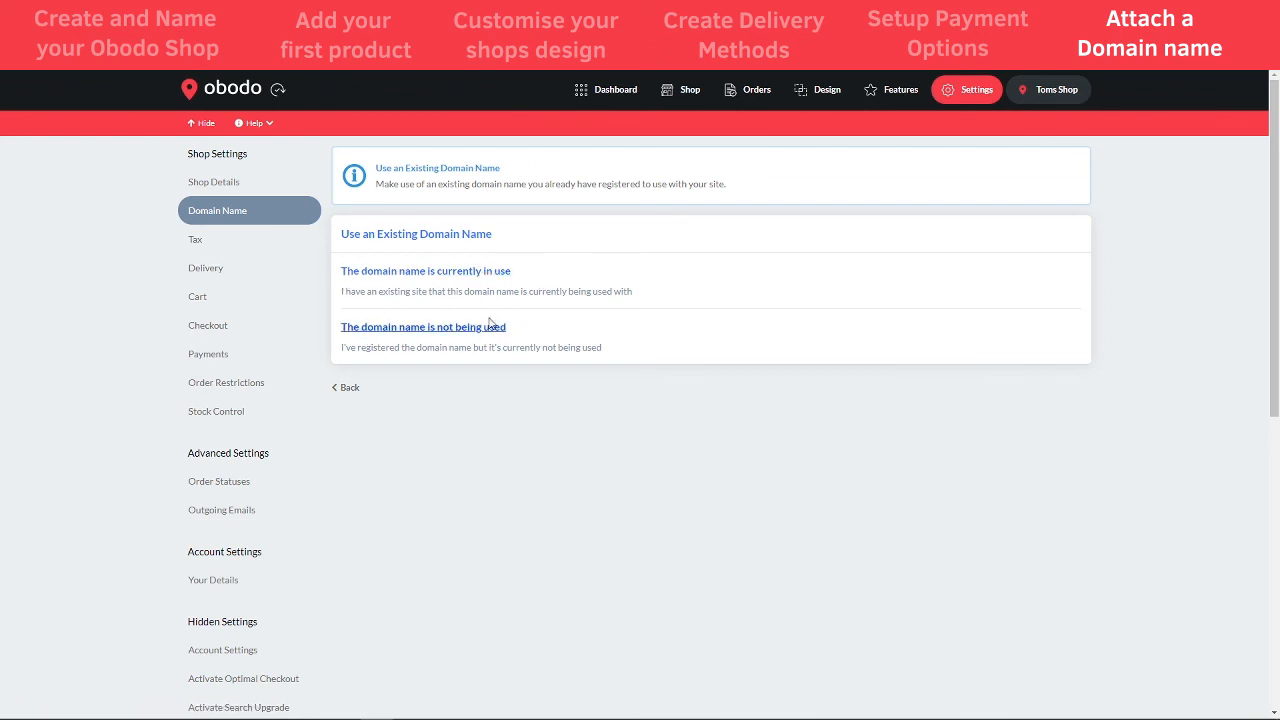
pyautogui.click(449, 336)
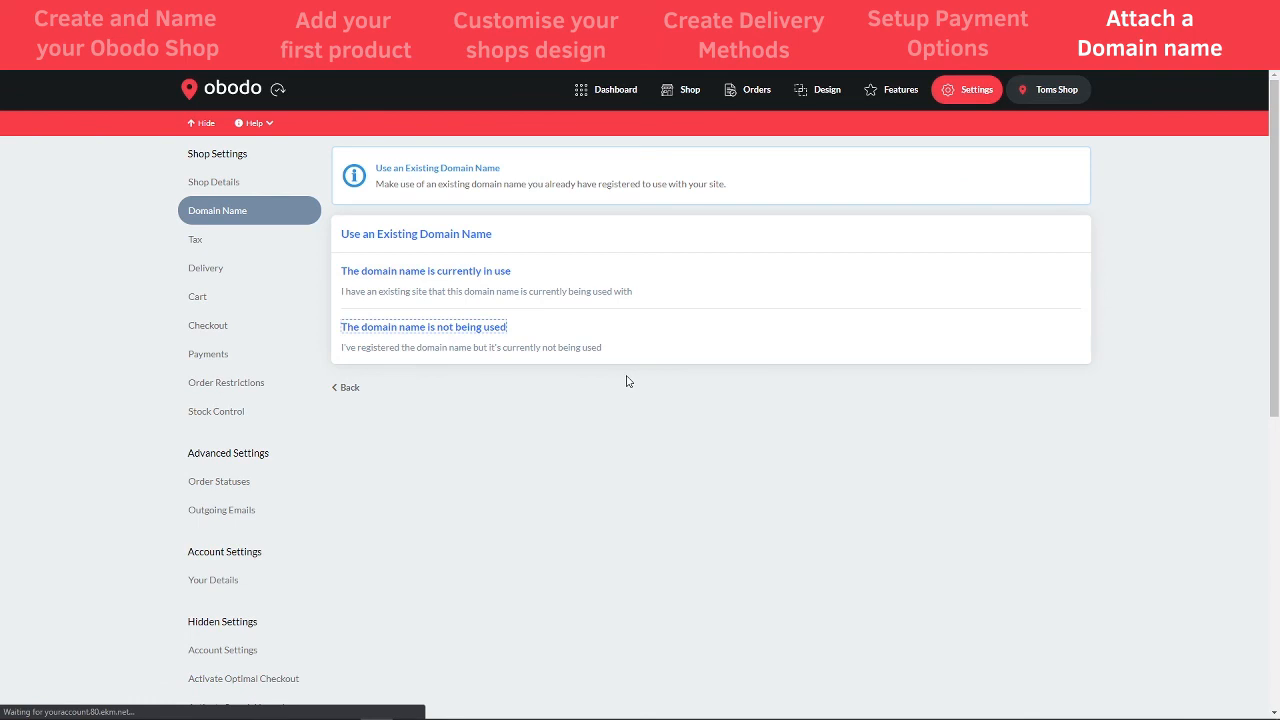
pyautogui.click(405, 402)
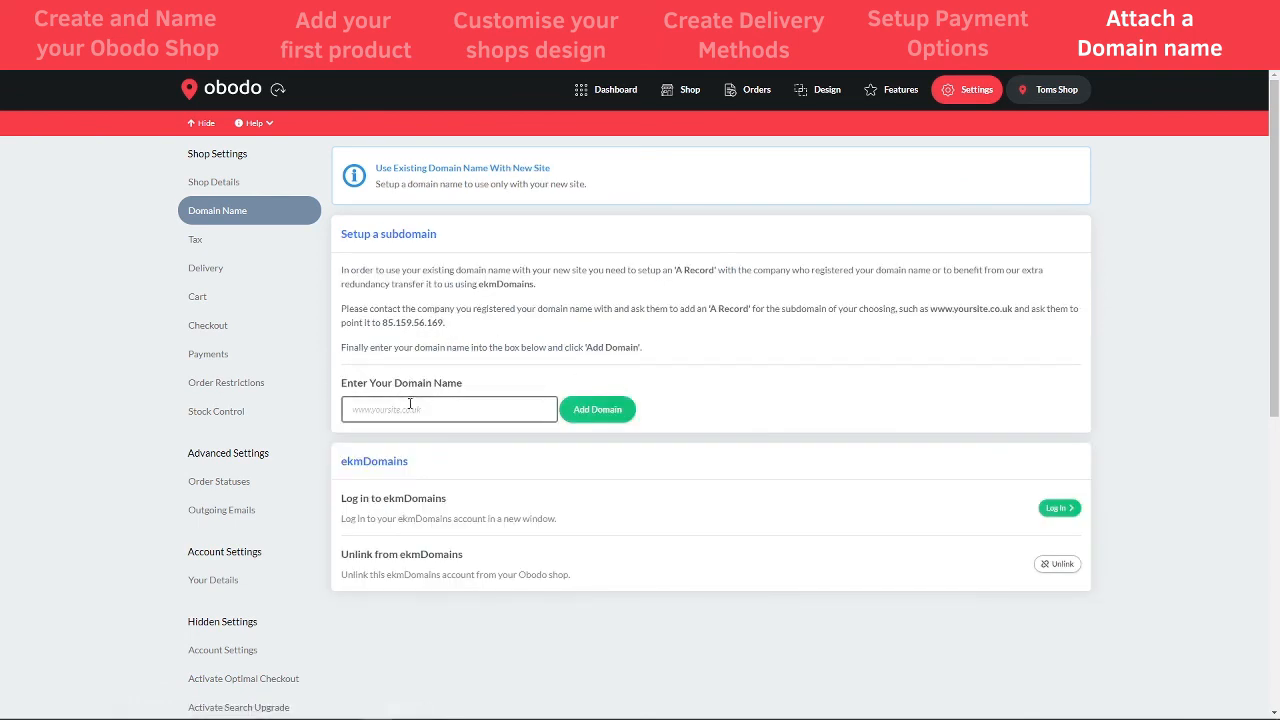
pyautogui.click(414, 409)
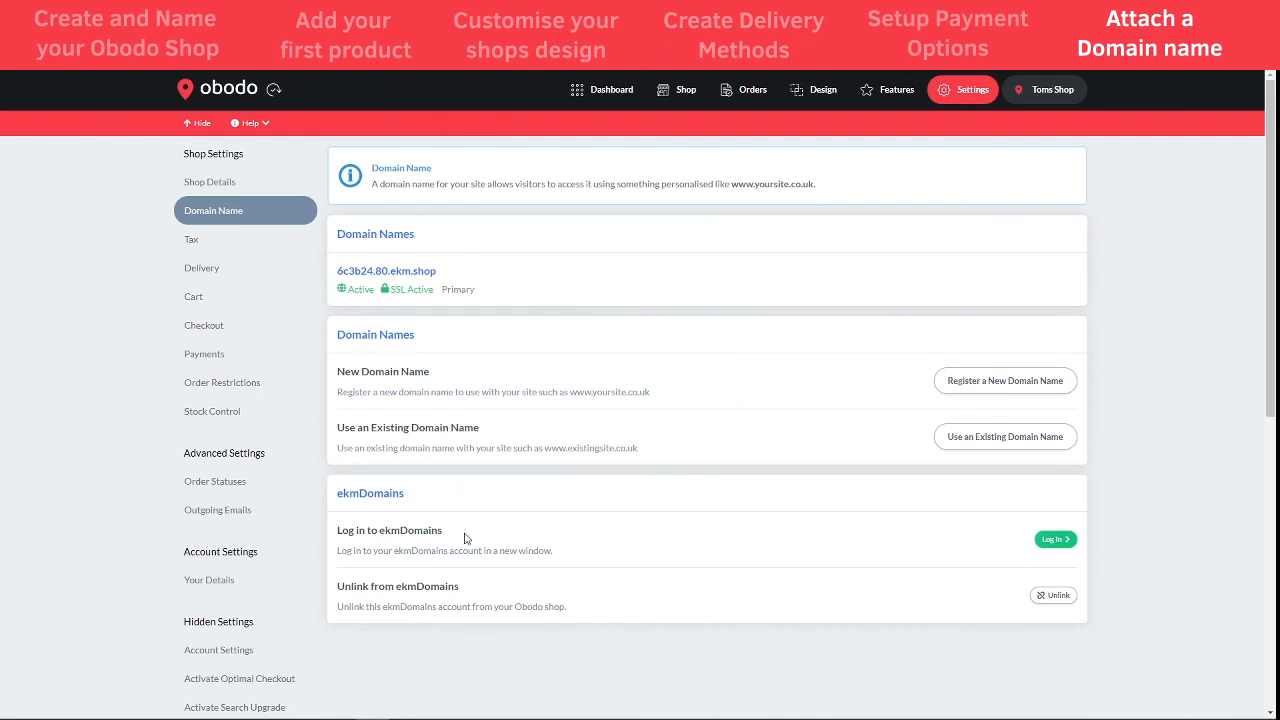
# - Return to the Obodo Dashboard with its unticked payments, design and domain tasks
pyautogui.click(630, 96)
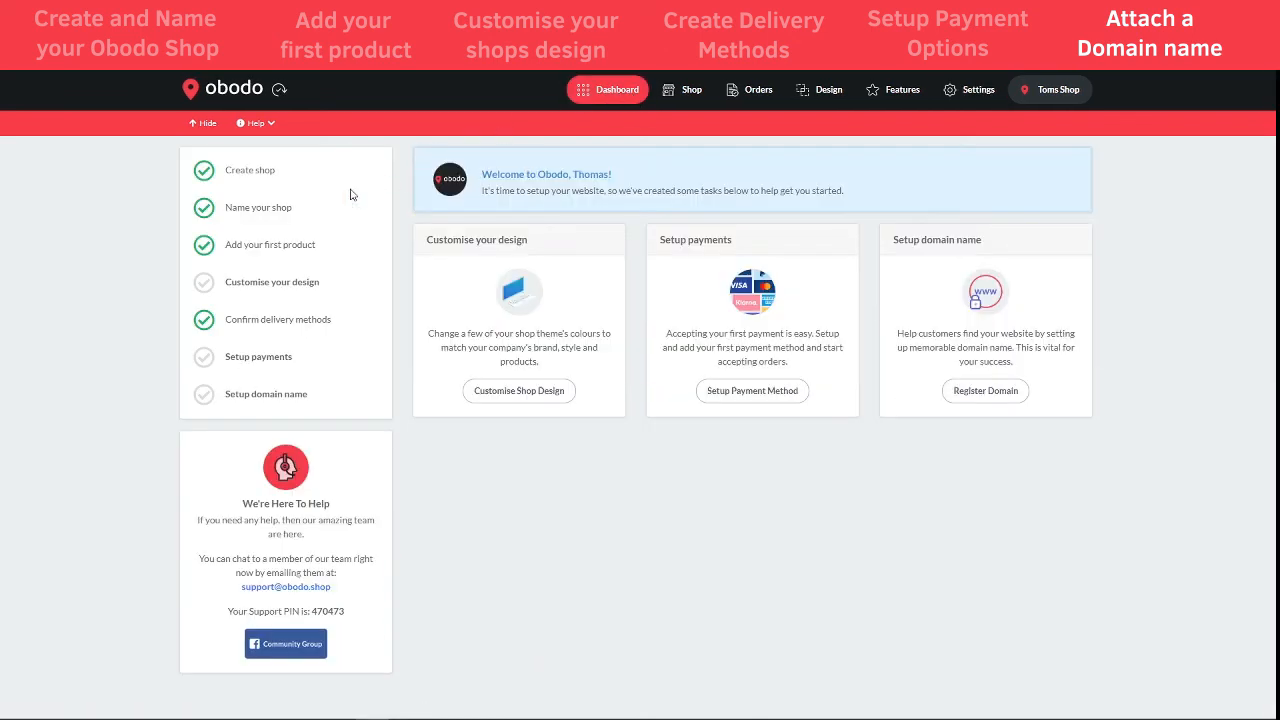